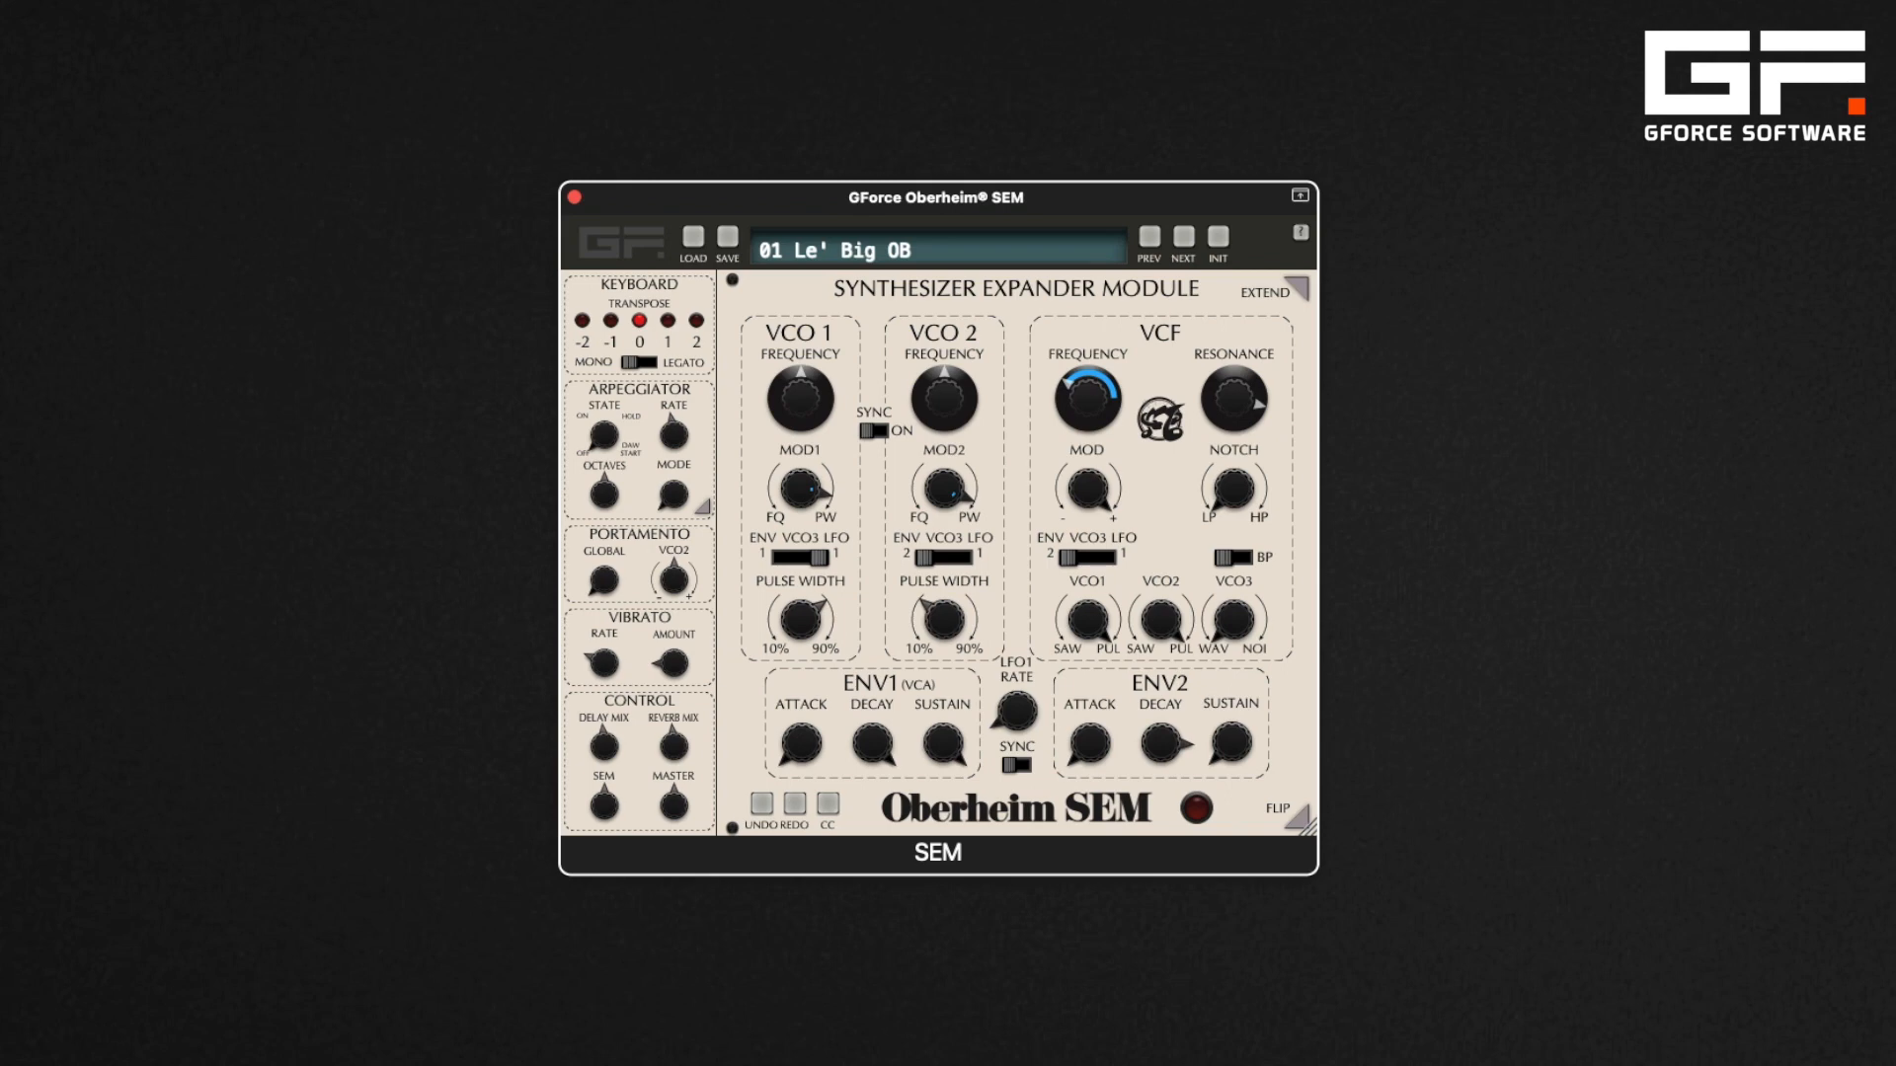
Initialise the patch and flip the module to view its rear panel and back
click(1218, 238)
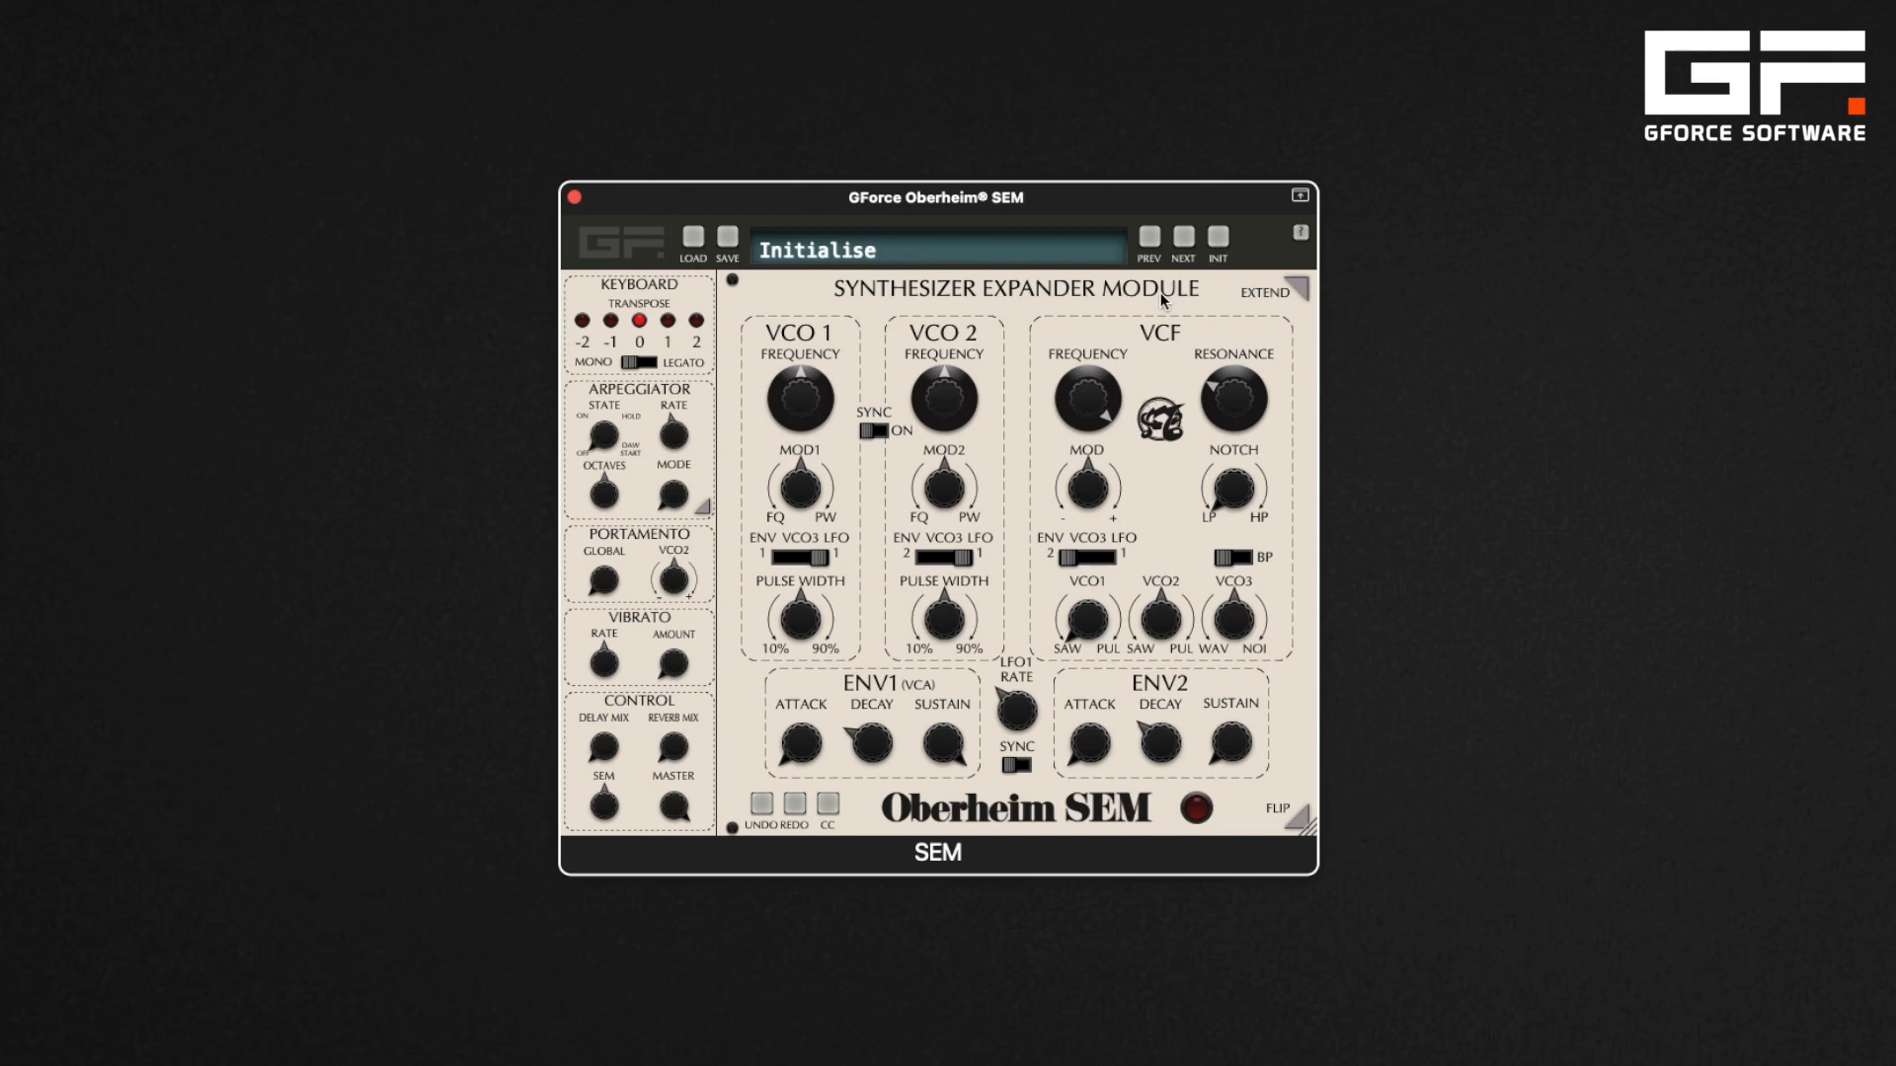
click(1299, 819)
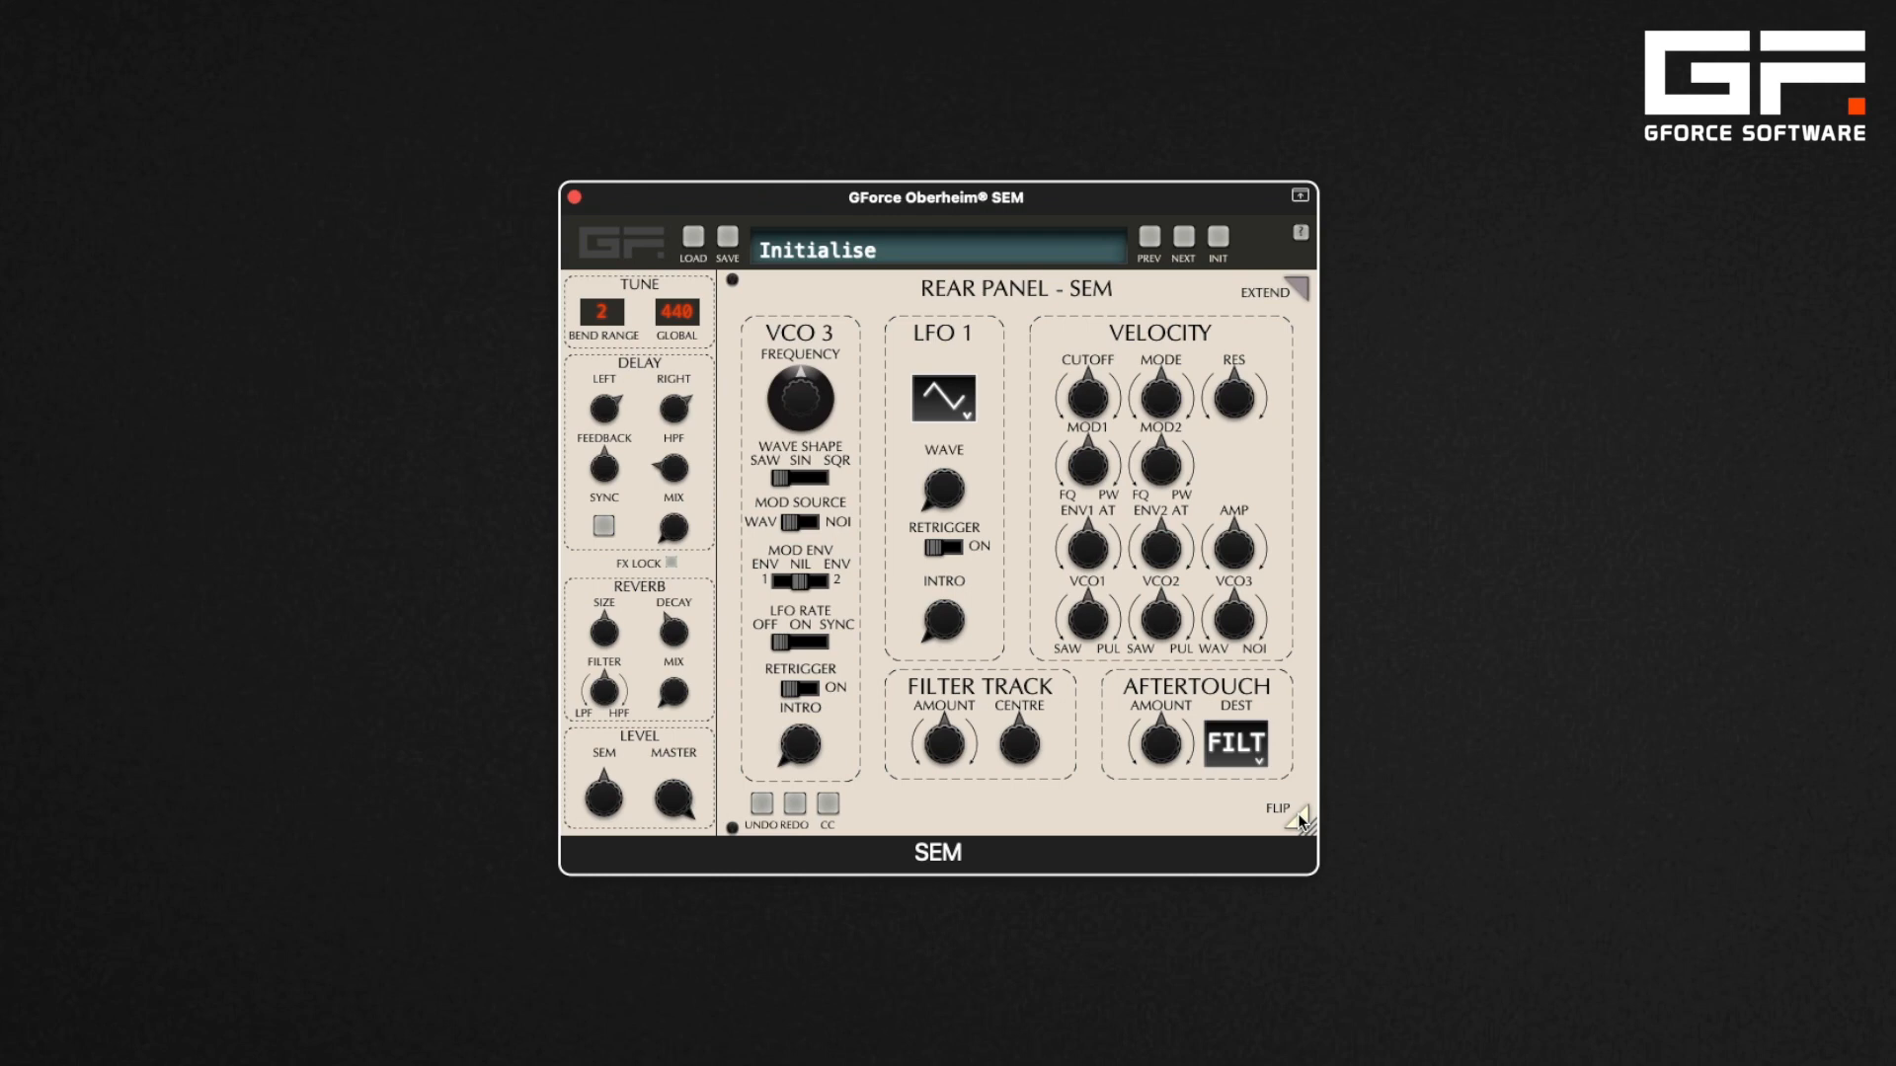
click(1301, 822)
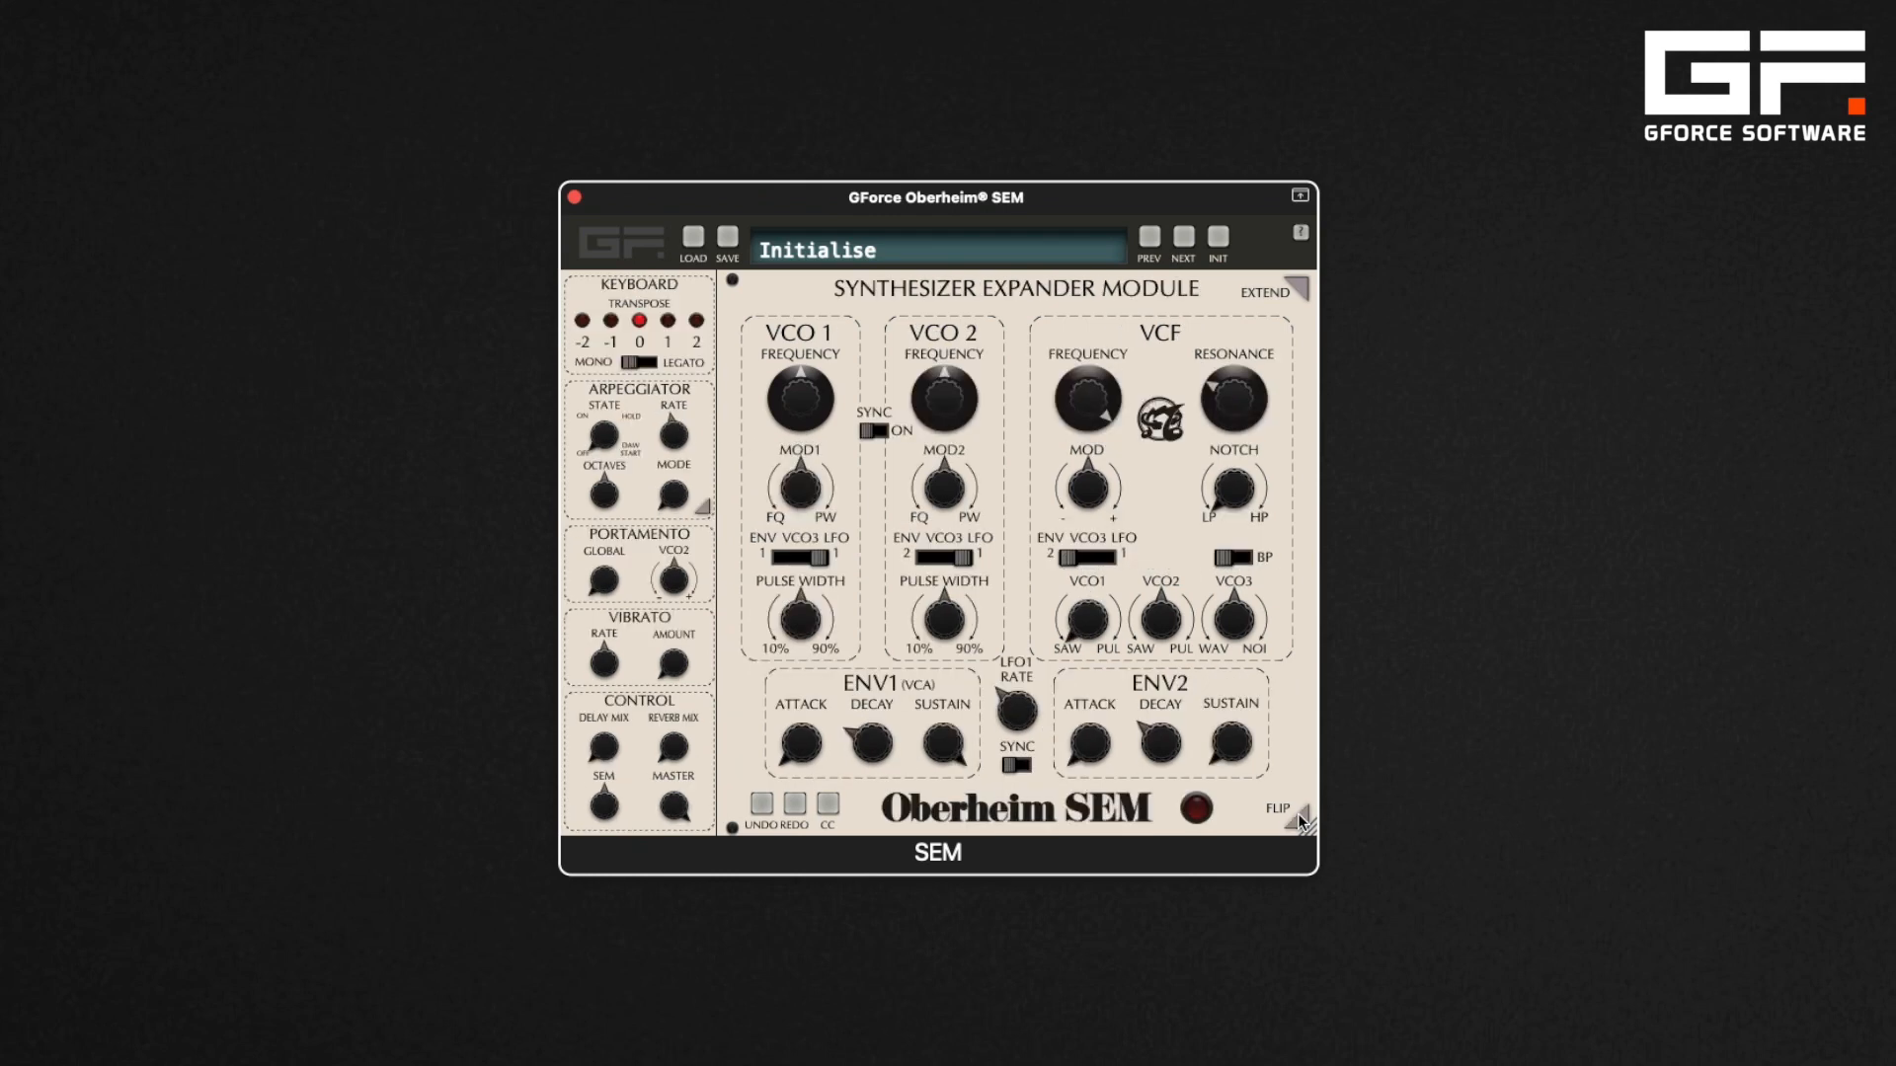
Extend the view to show the front and rear panels side by side, then collapse it again
click(1302, 288)
drag(1278, 189, 899, 197)
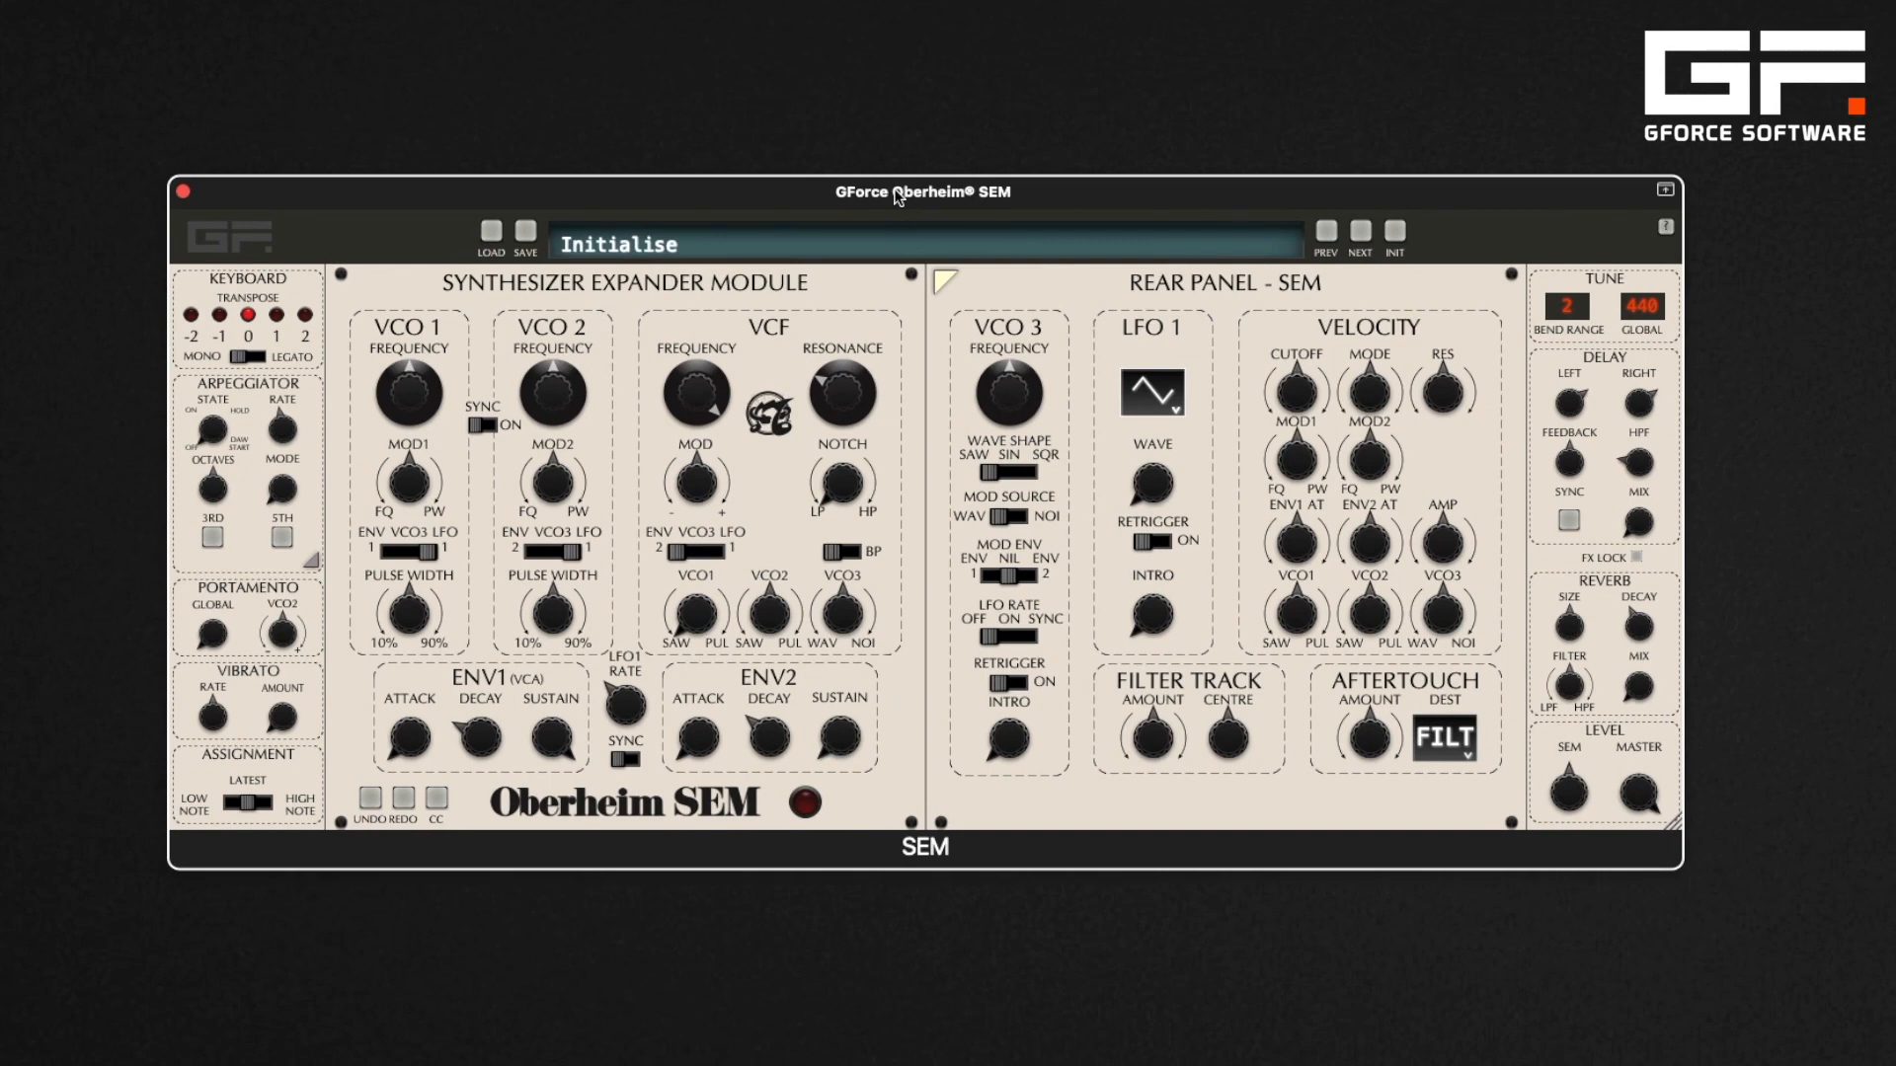
click(941, 279)
drag(805, 200, 1160, 207)
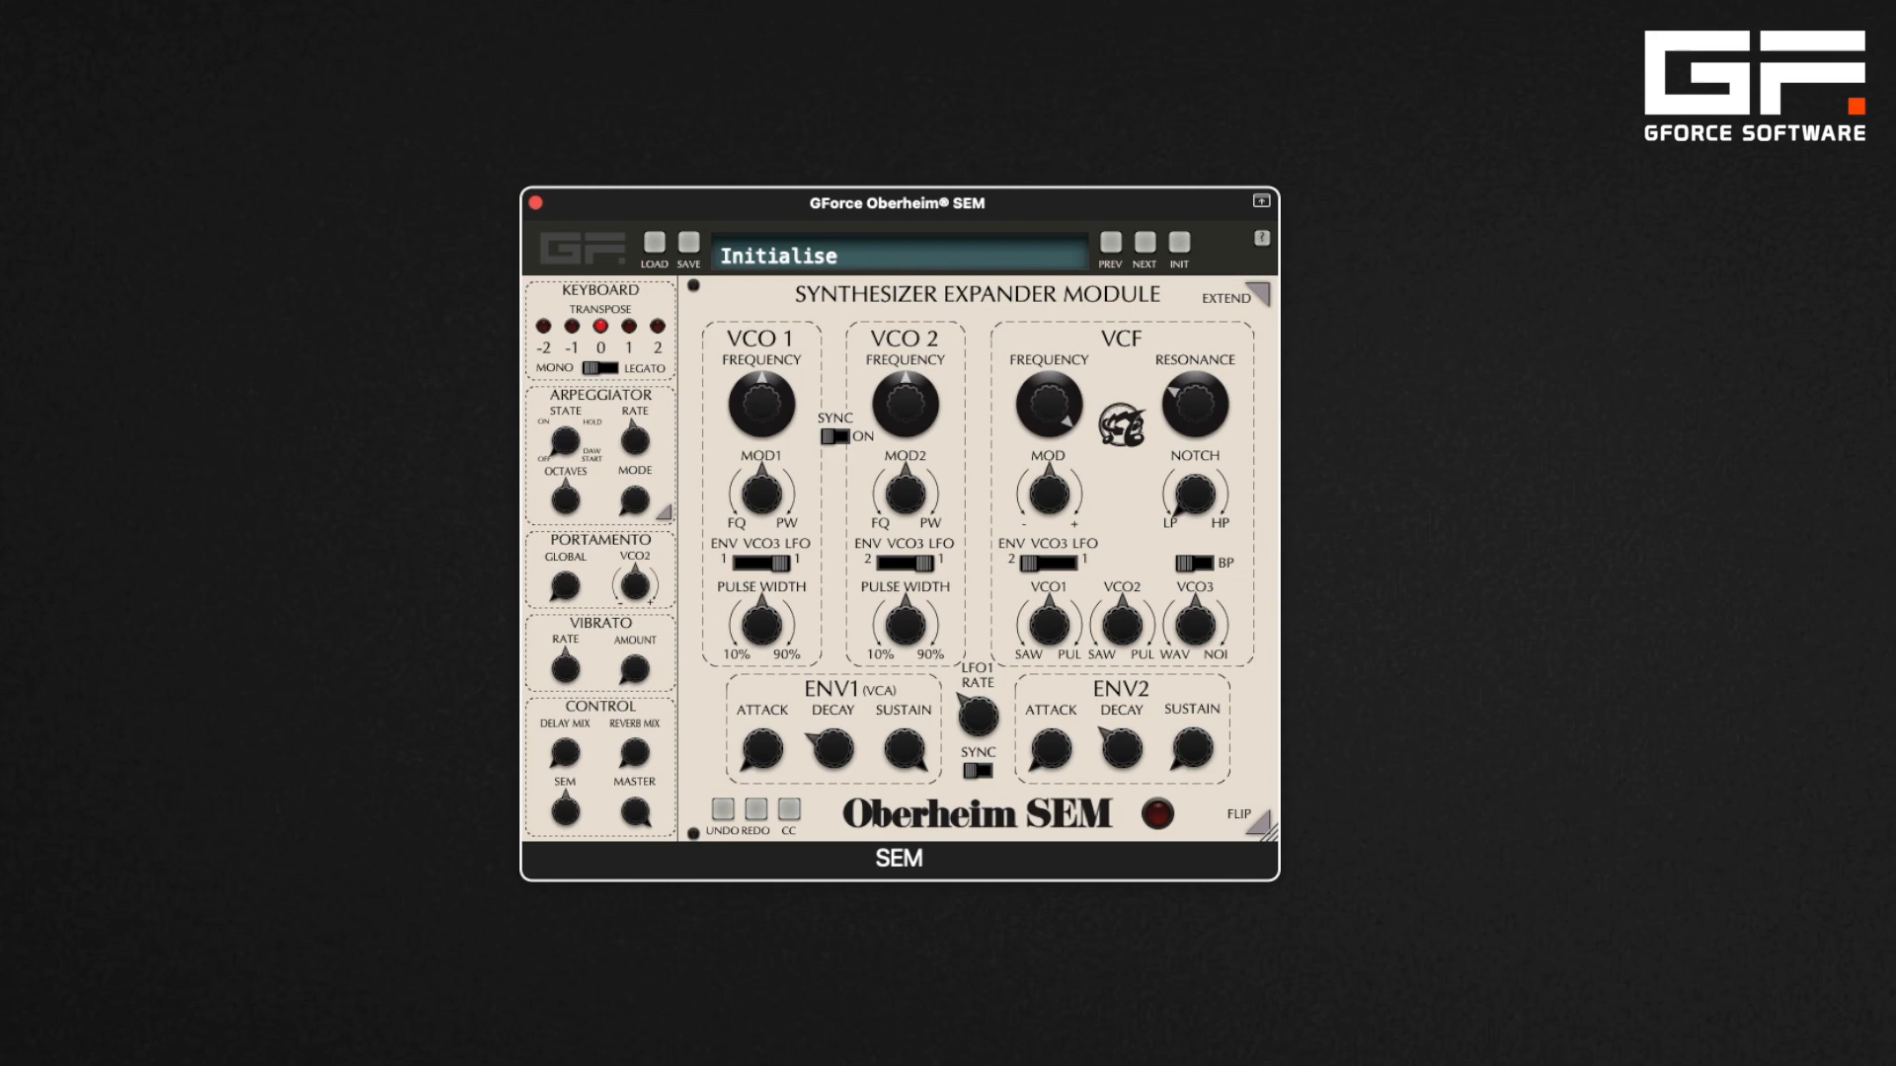
Turn the VCO1 mixer knob to 100% Square and reset it to Off
click(1052, 634)
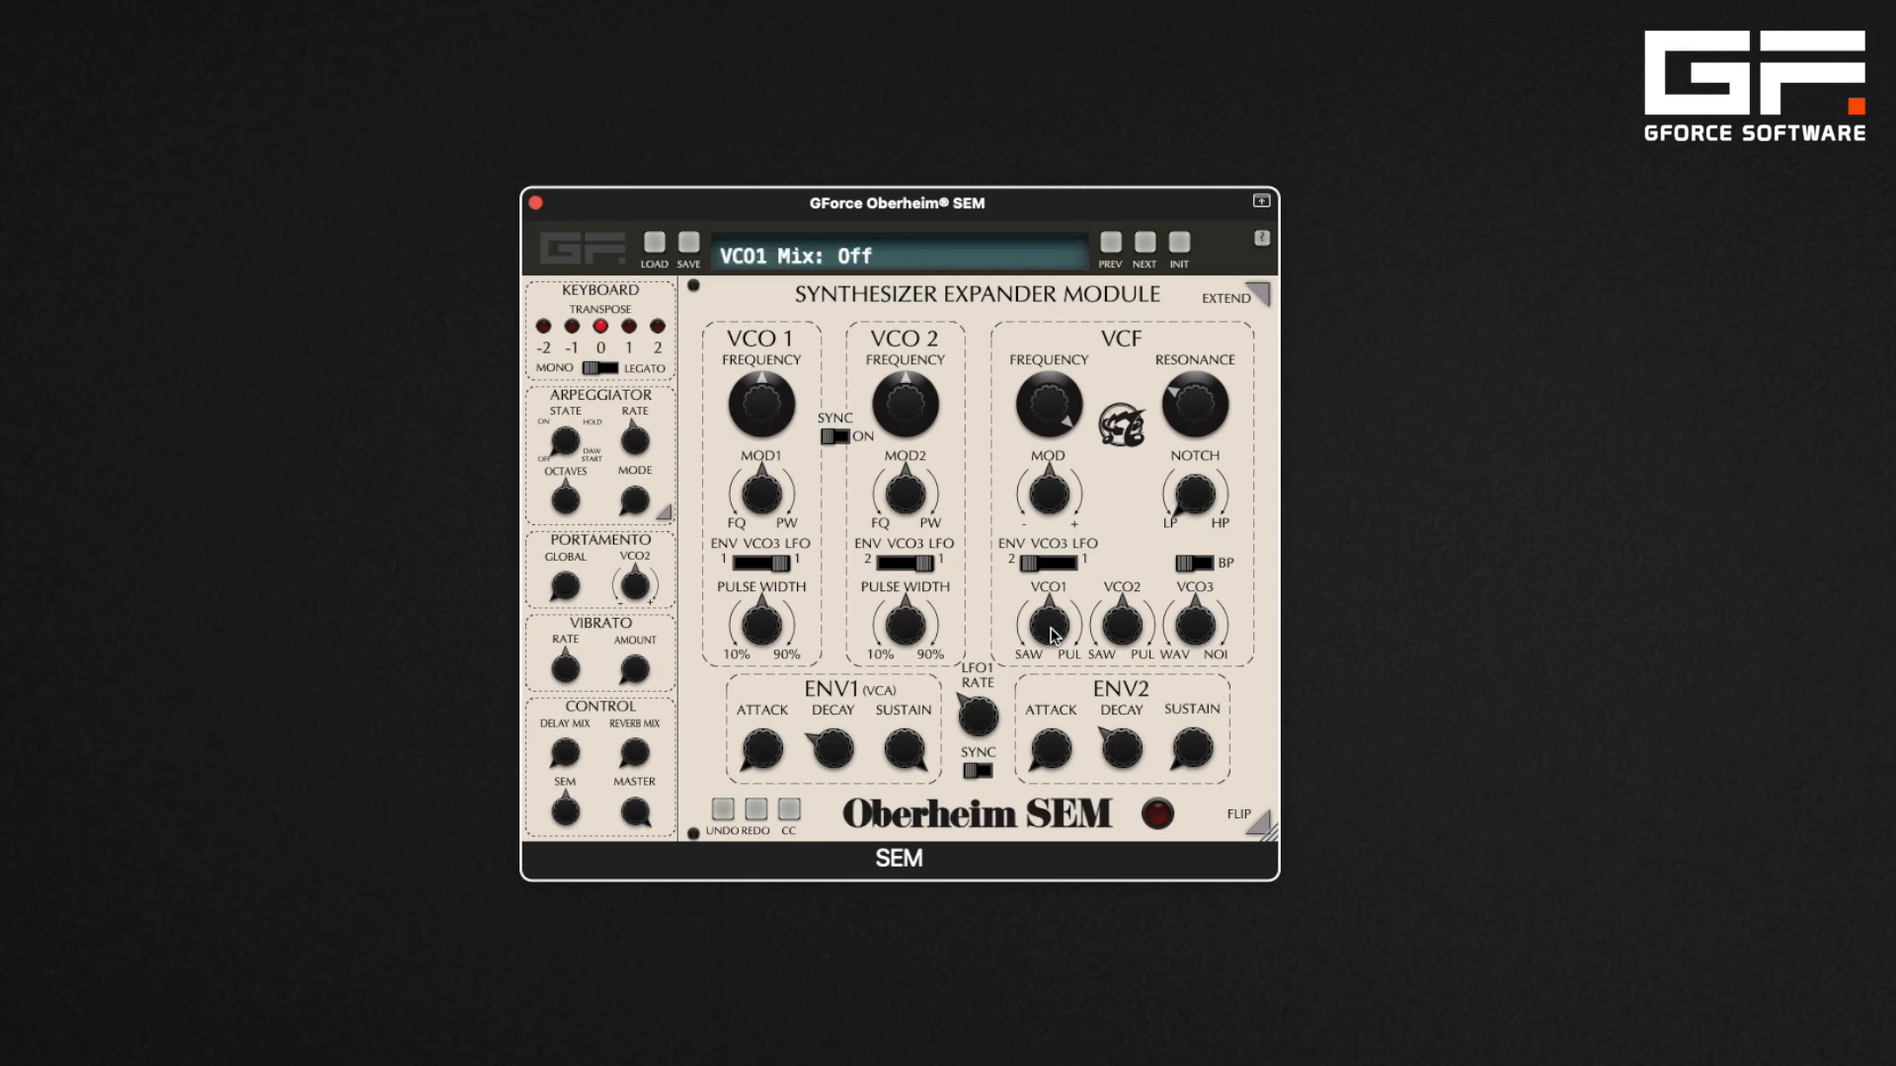
drag(1053, 634, 1054, 712)
double_click(1046, 630)
drag(1049, 634, 1037, 539)
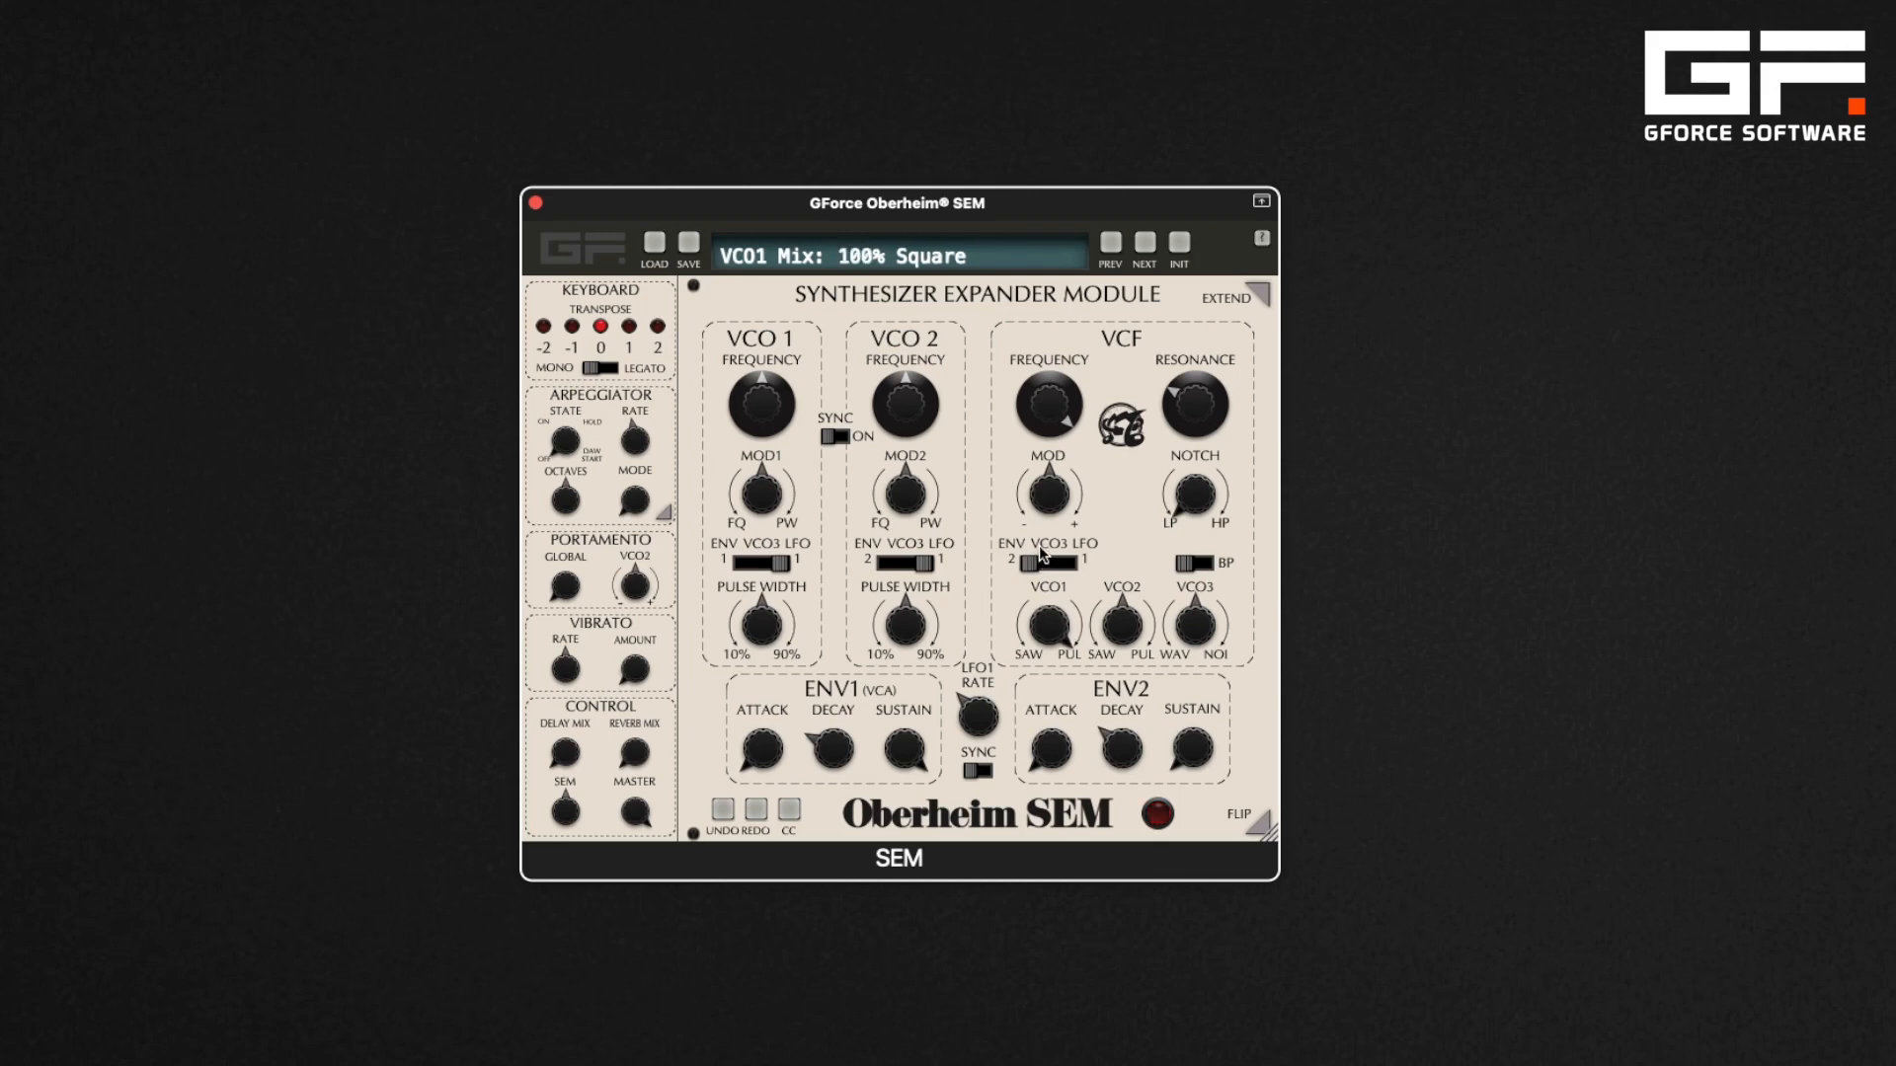
double_click(1054, 625)
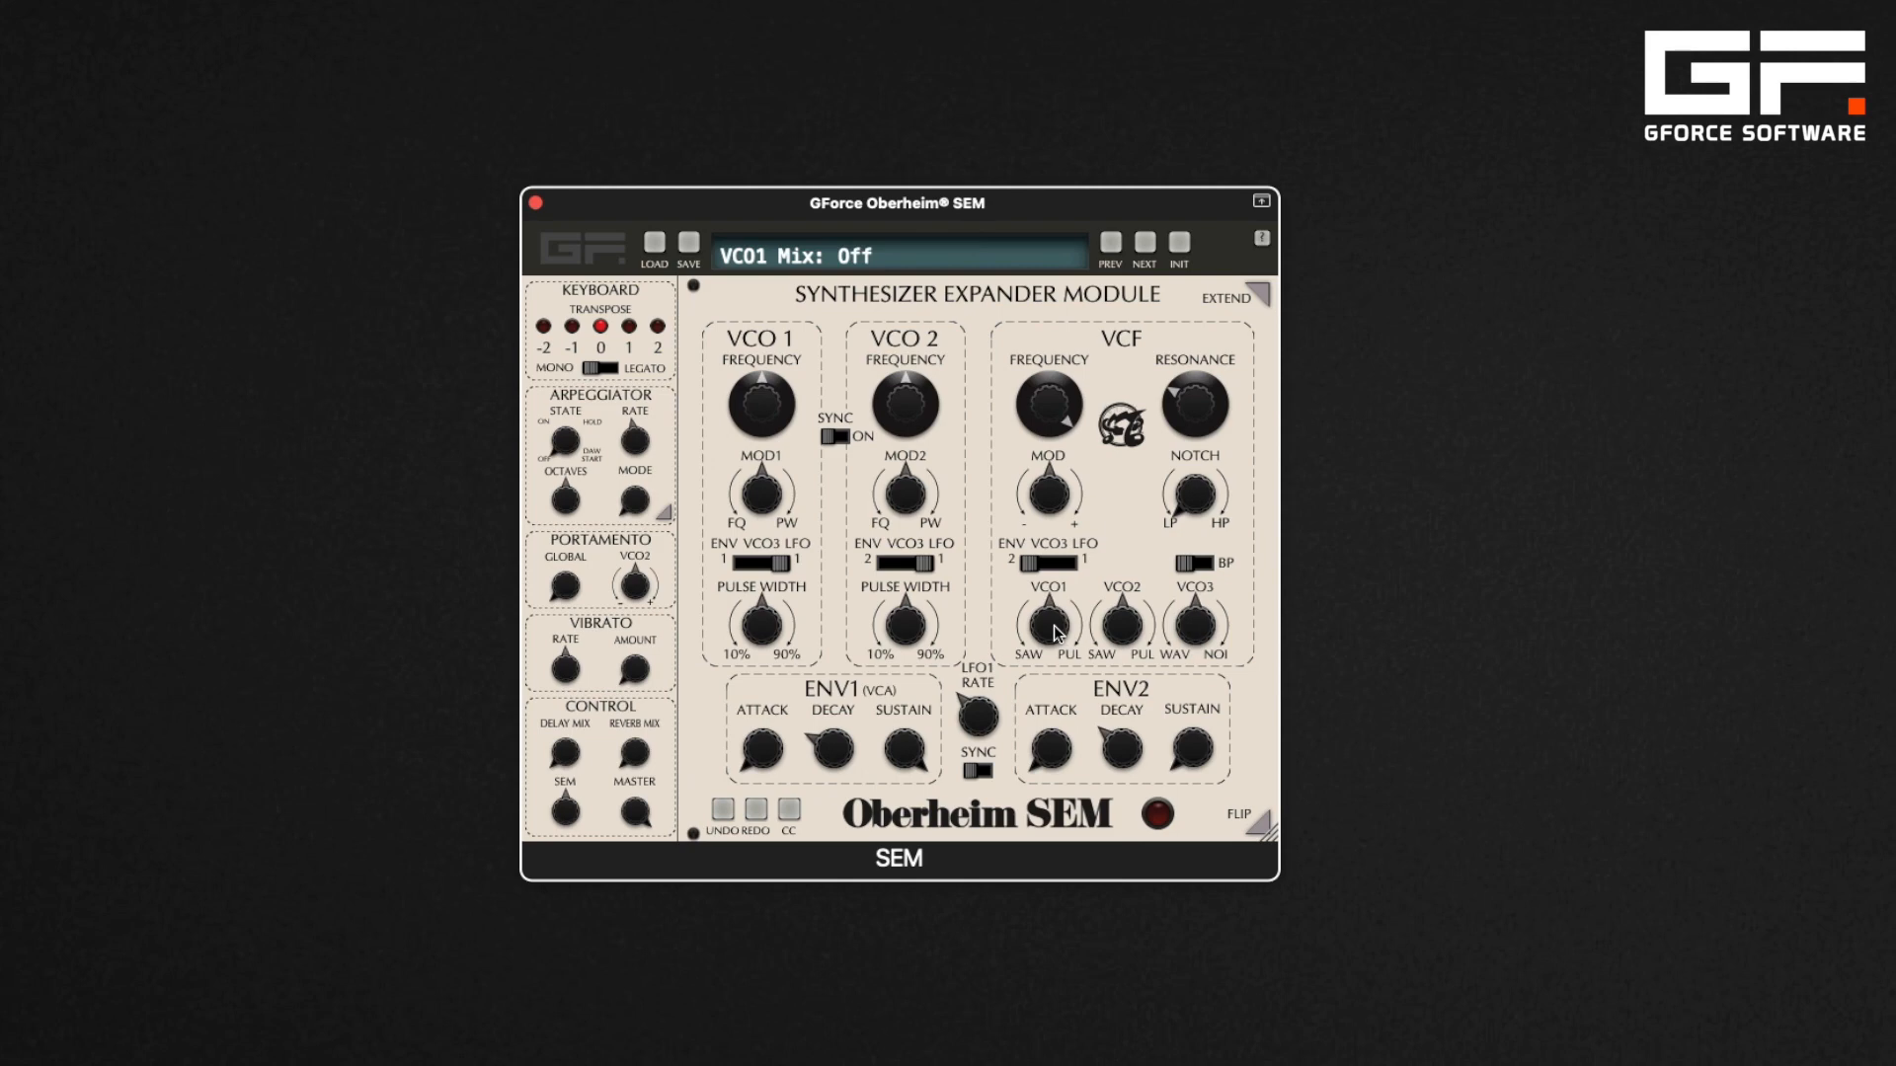
Set the VCO2 and VCO1 mixer knobs fully to the square (pulse) wave
click(1130, 629)
drag(1131, 629, 1119, 543)
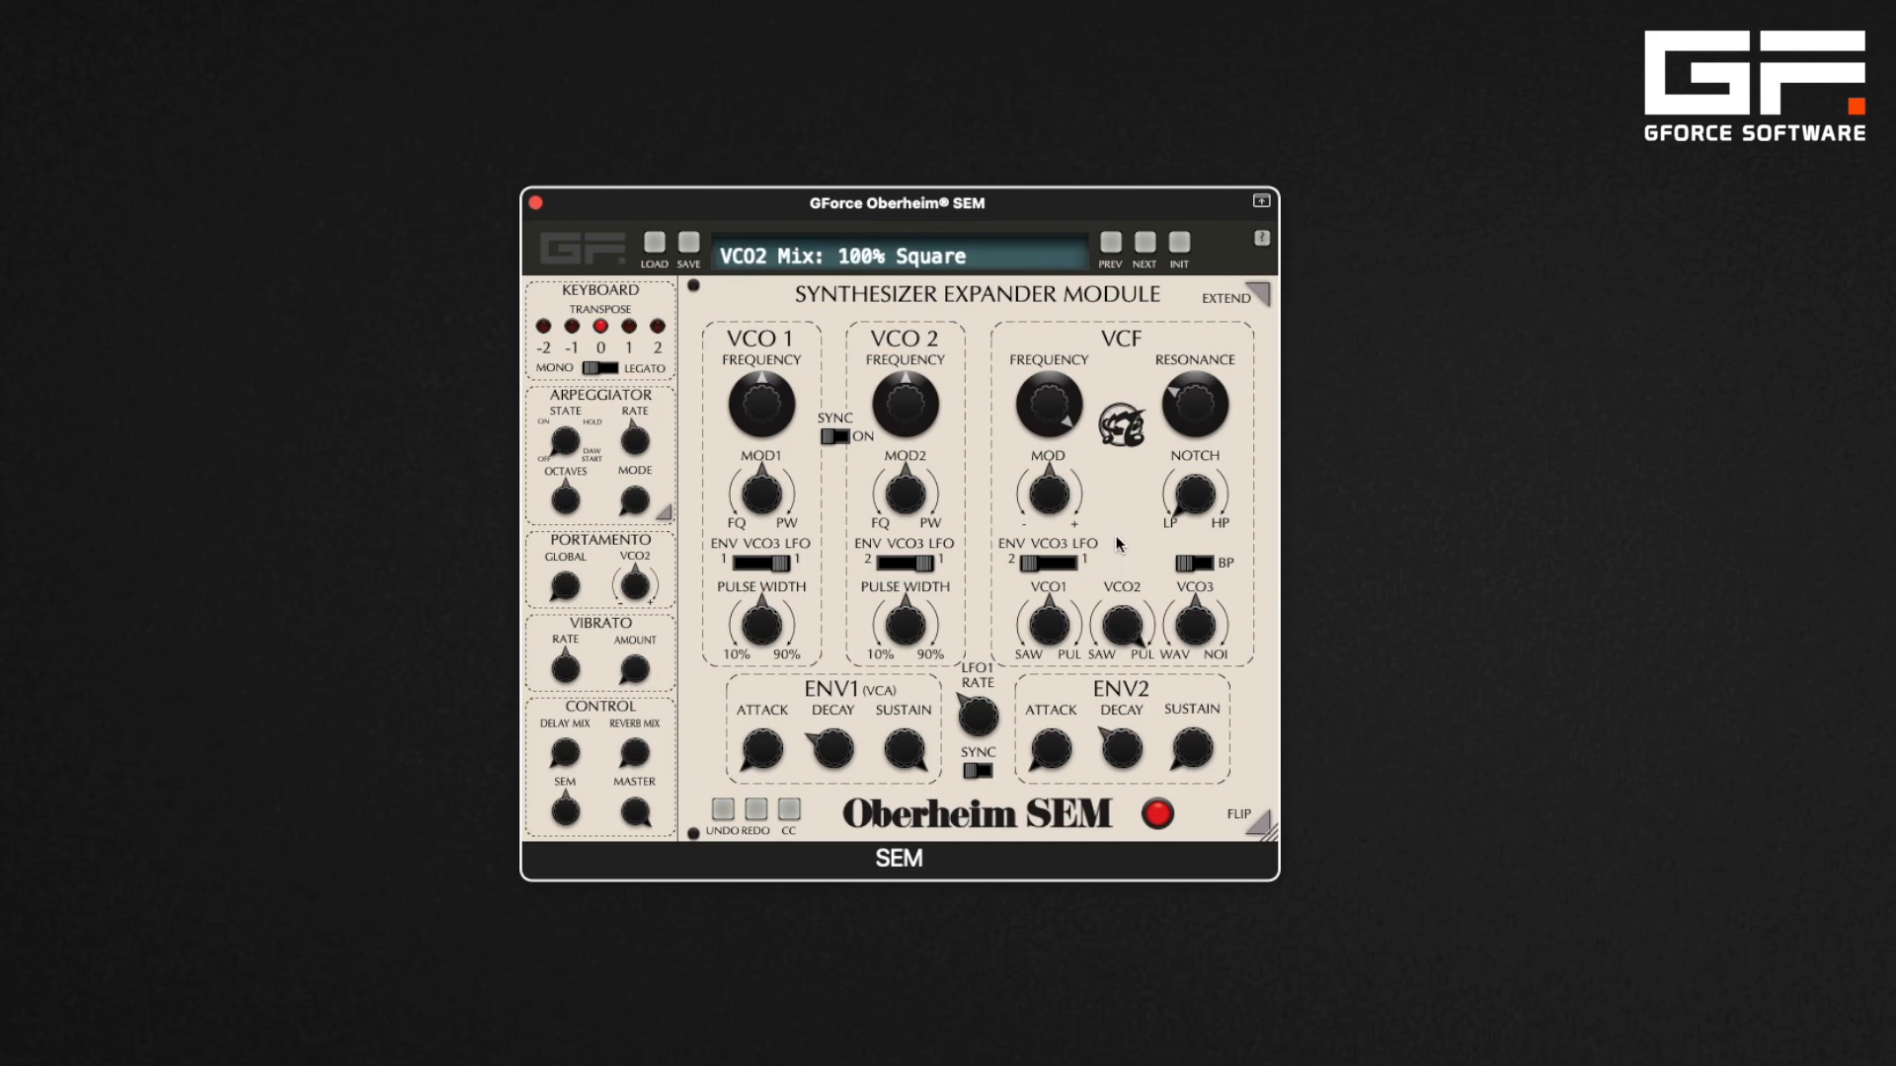
double_click(1129, 621)
drag(1055, 632, 1049, 469)
Sweep the VCO1 pulse width to 100% and reset it to its centre
drag(772, 622, 741, 444)
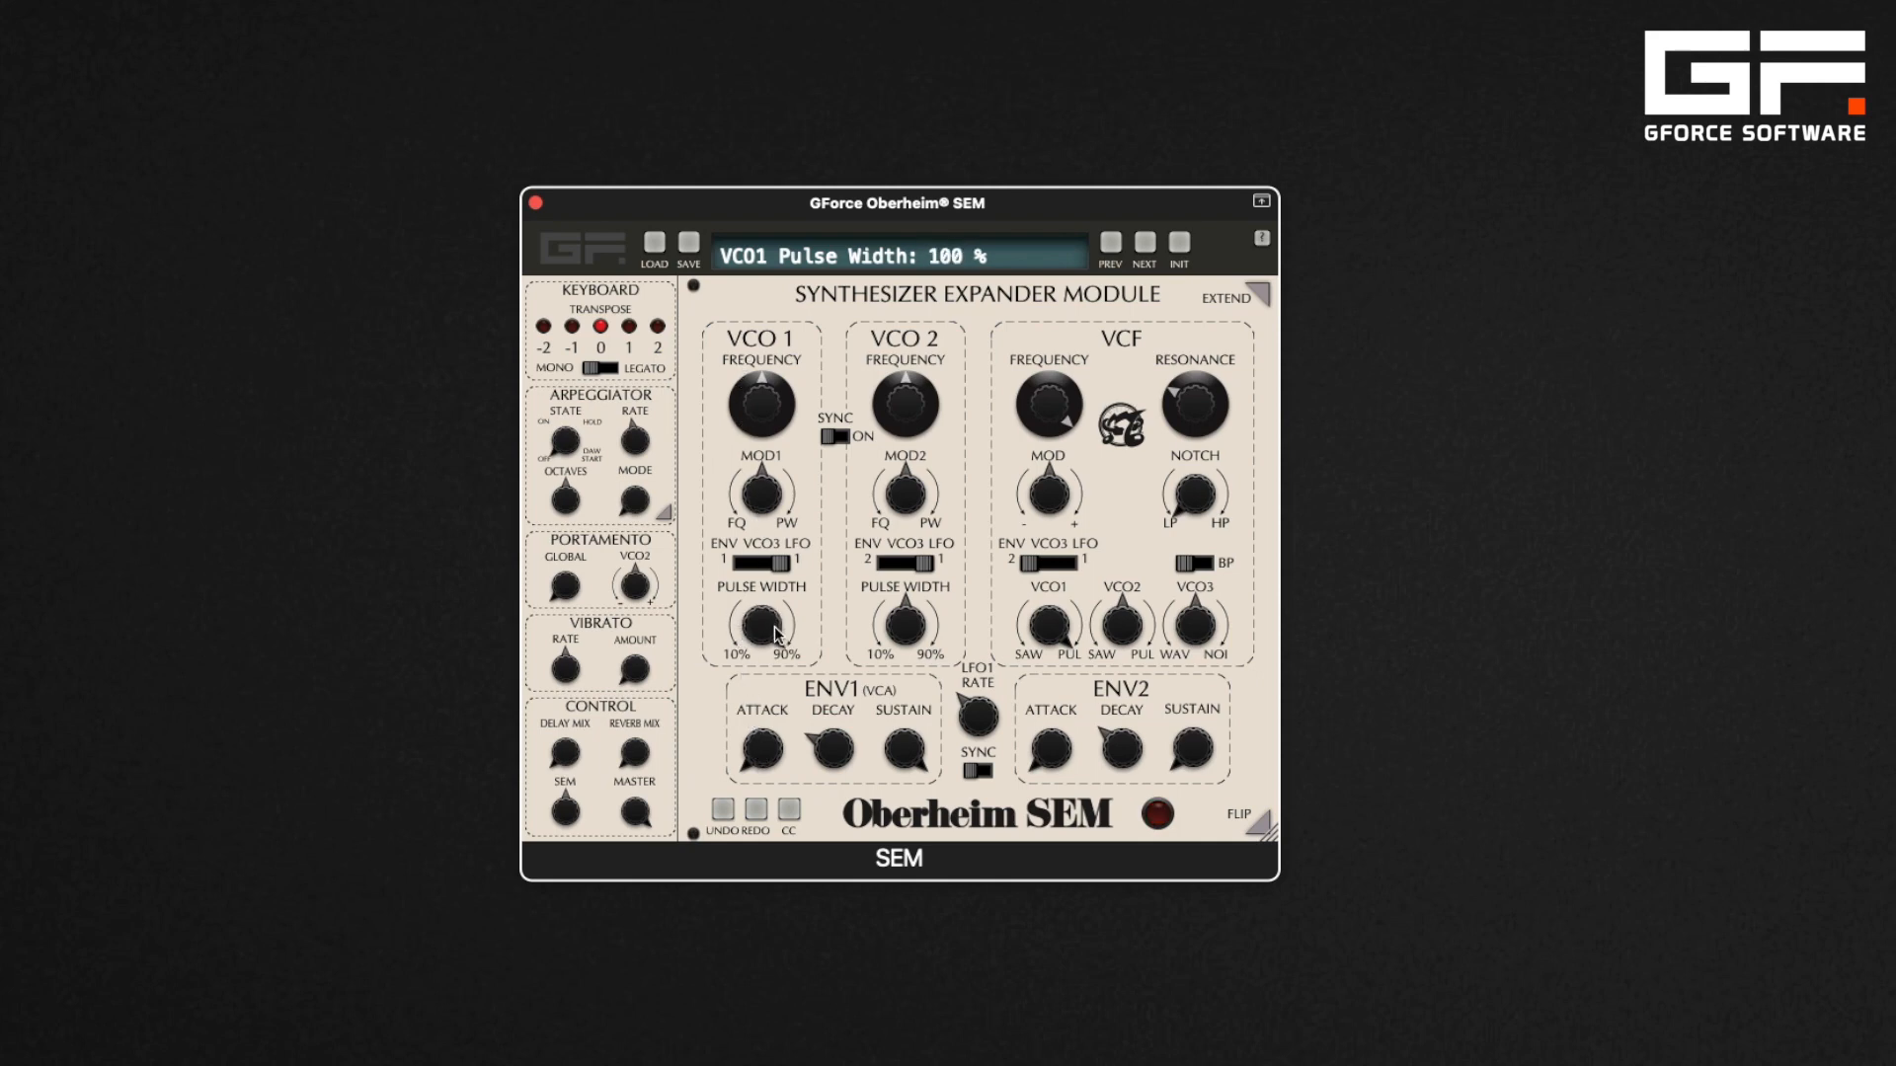
drag(773, 633, 732, 625)
double_click(762, 625)
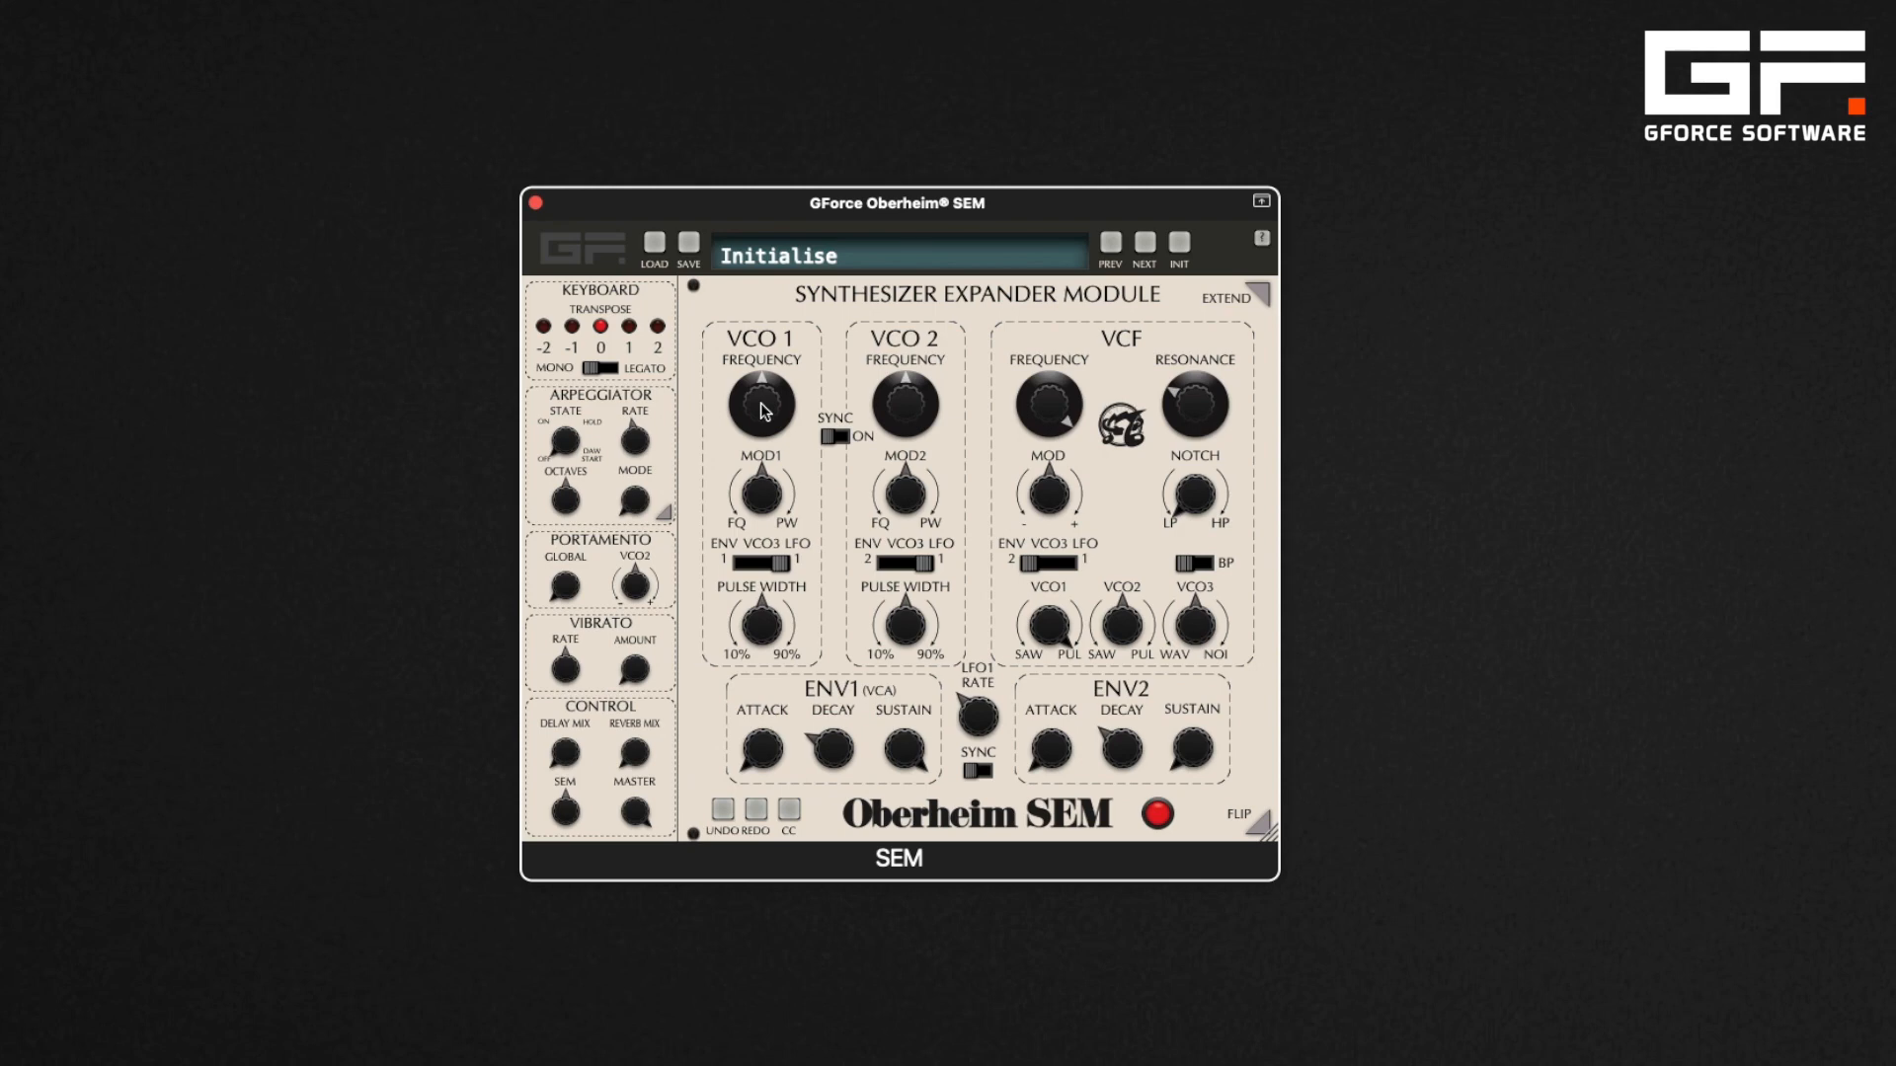
Sweep the VCO1 frequency up to 2.38 and beyond, then back down
drag(760, 411, 758, 333)
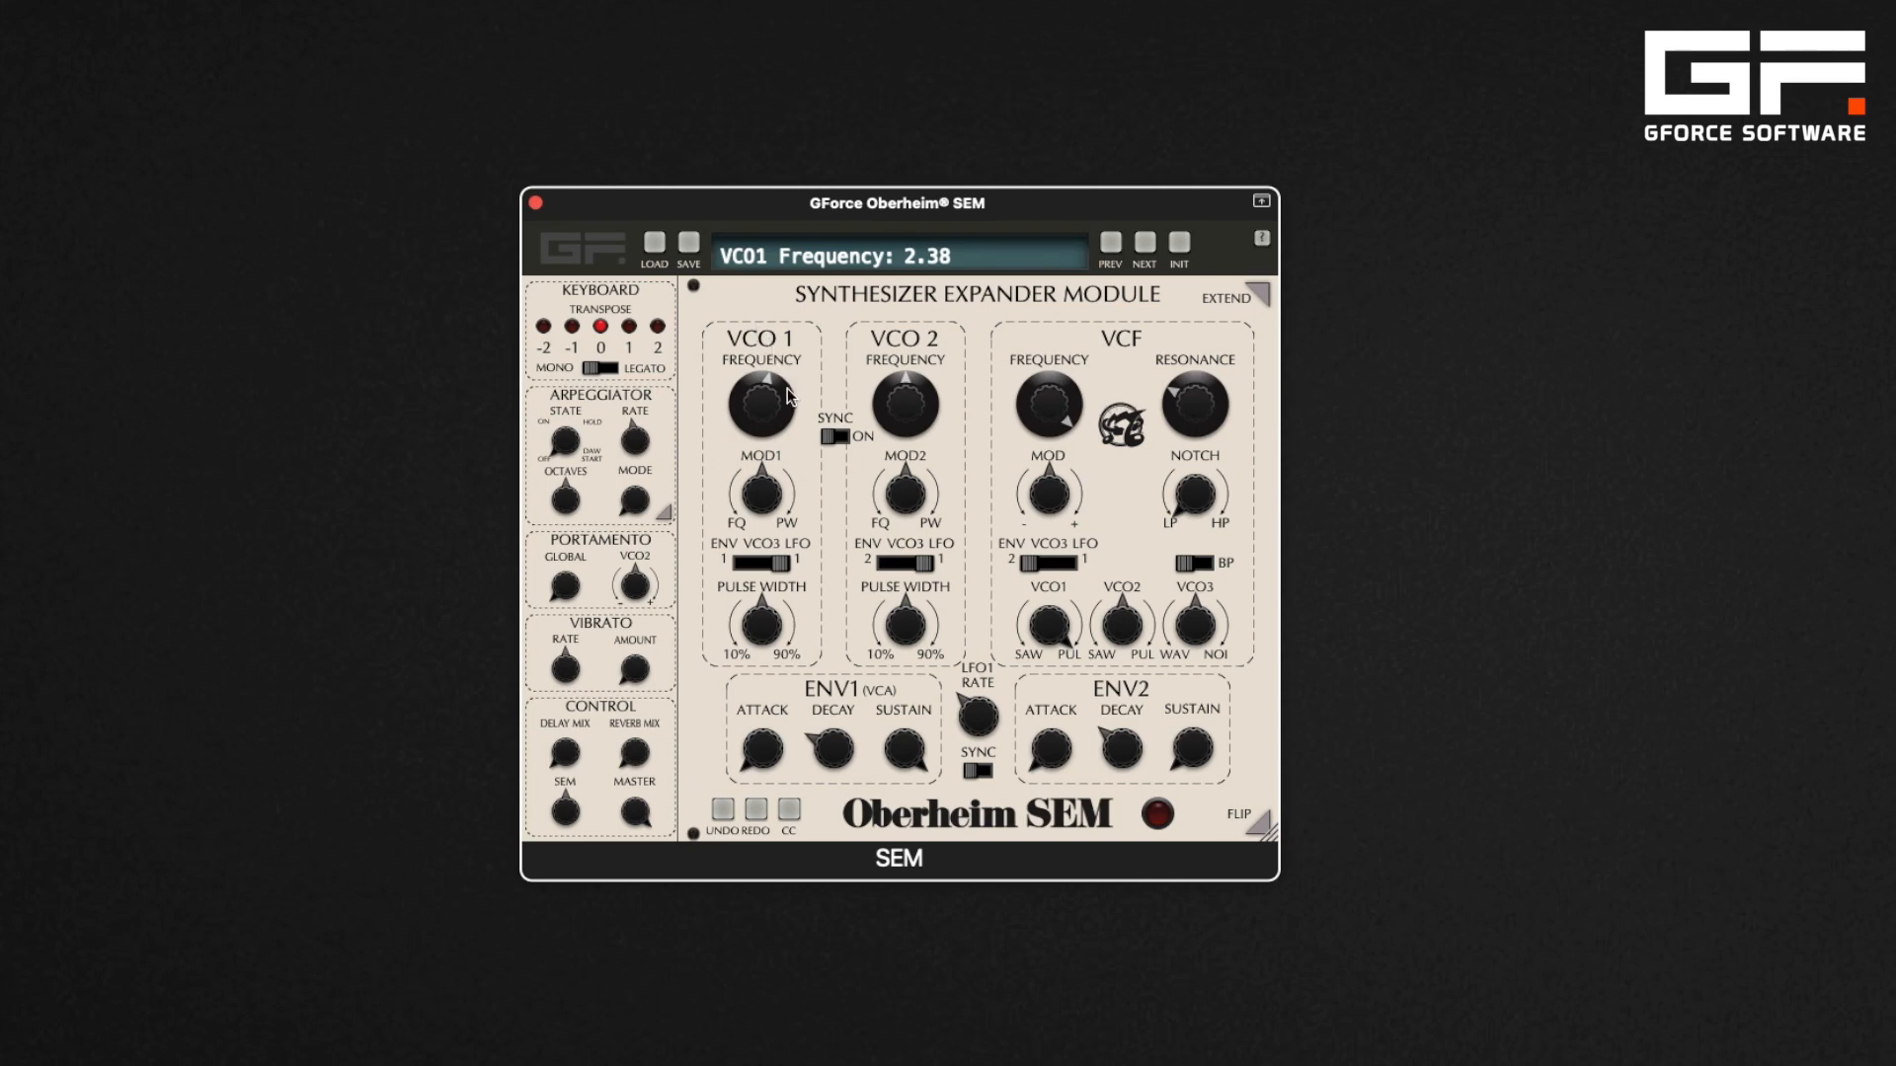
drag(786, 387, 772, 221)
drag(788, 402, 782, 530)
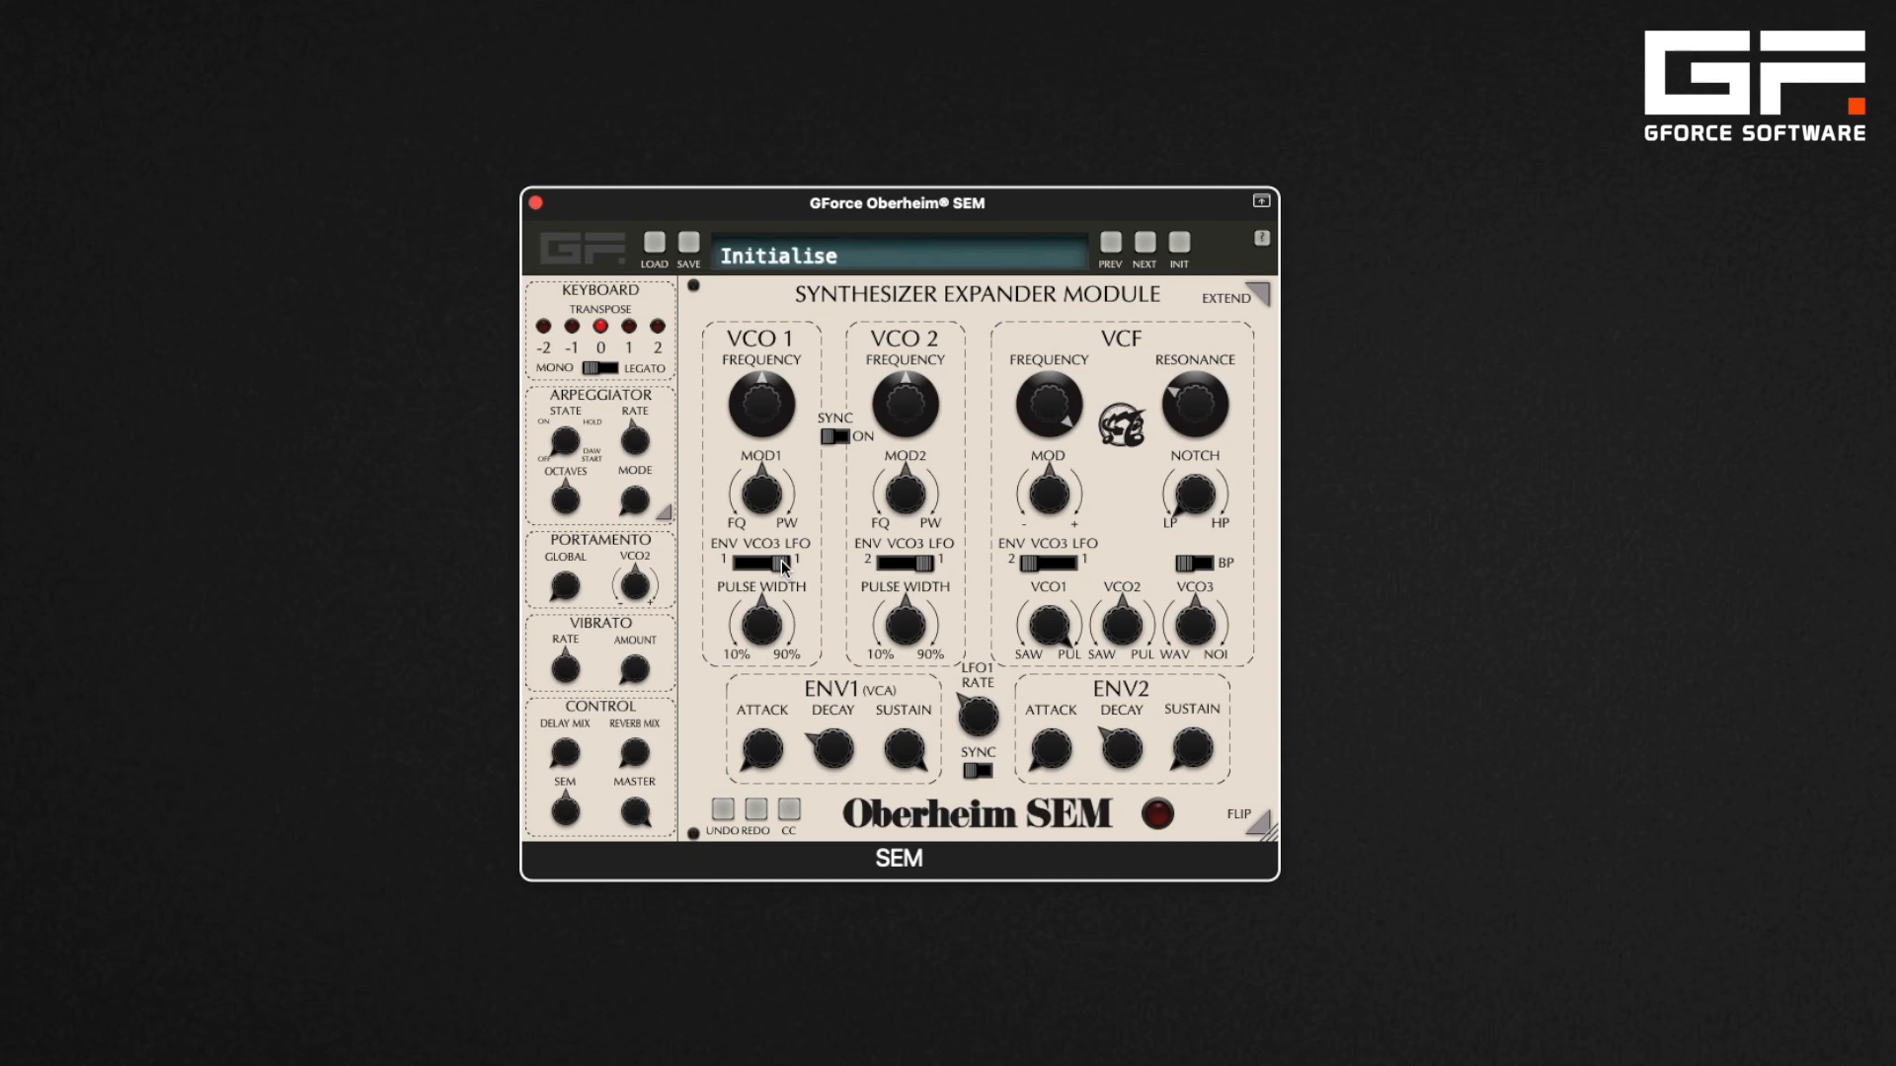
Turn VCO sync on and adjust the VCO2 frequency
click(832, 435)
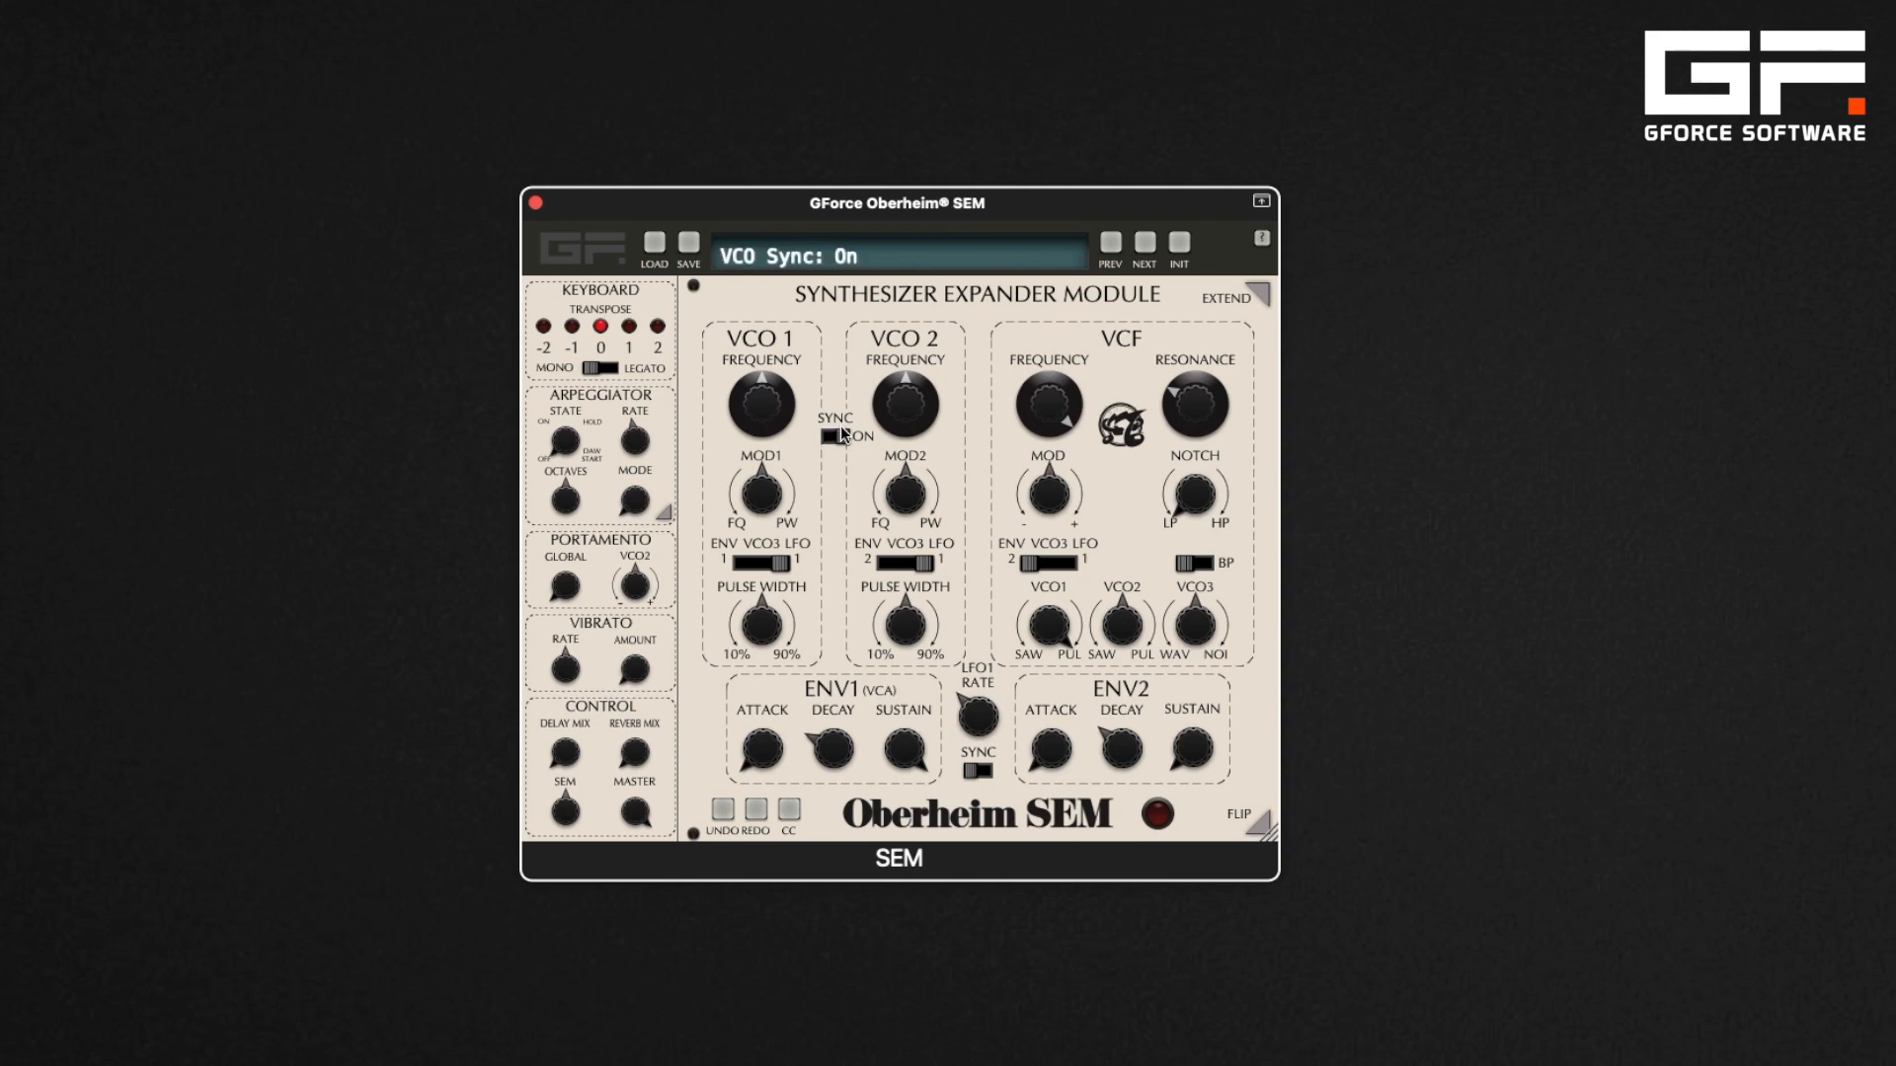
drag(1132, 622, 1125, 515)
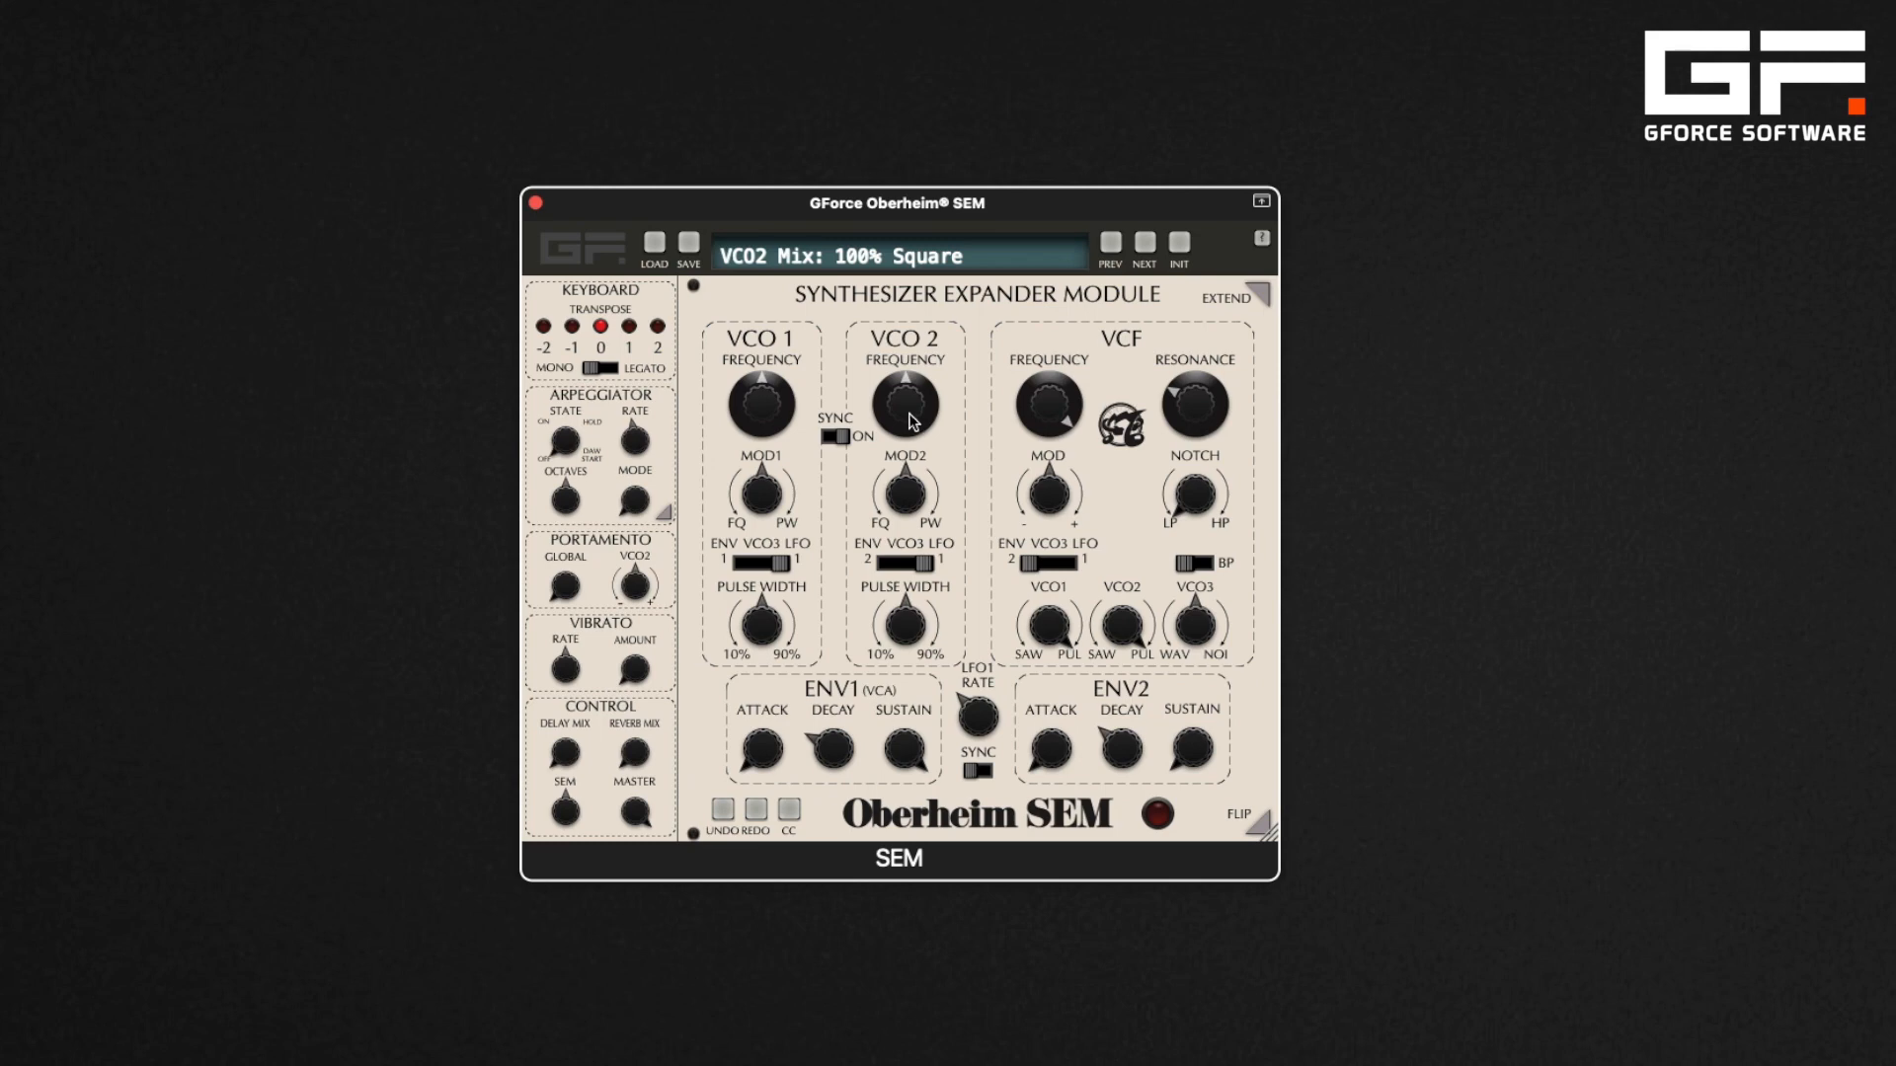
mouse_move(910, 421)
mouse_down()
mouse_move(919, 214)
mouse_move(928, 391)
mouse_up()
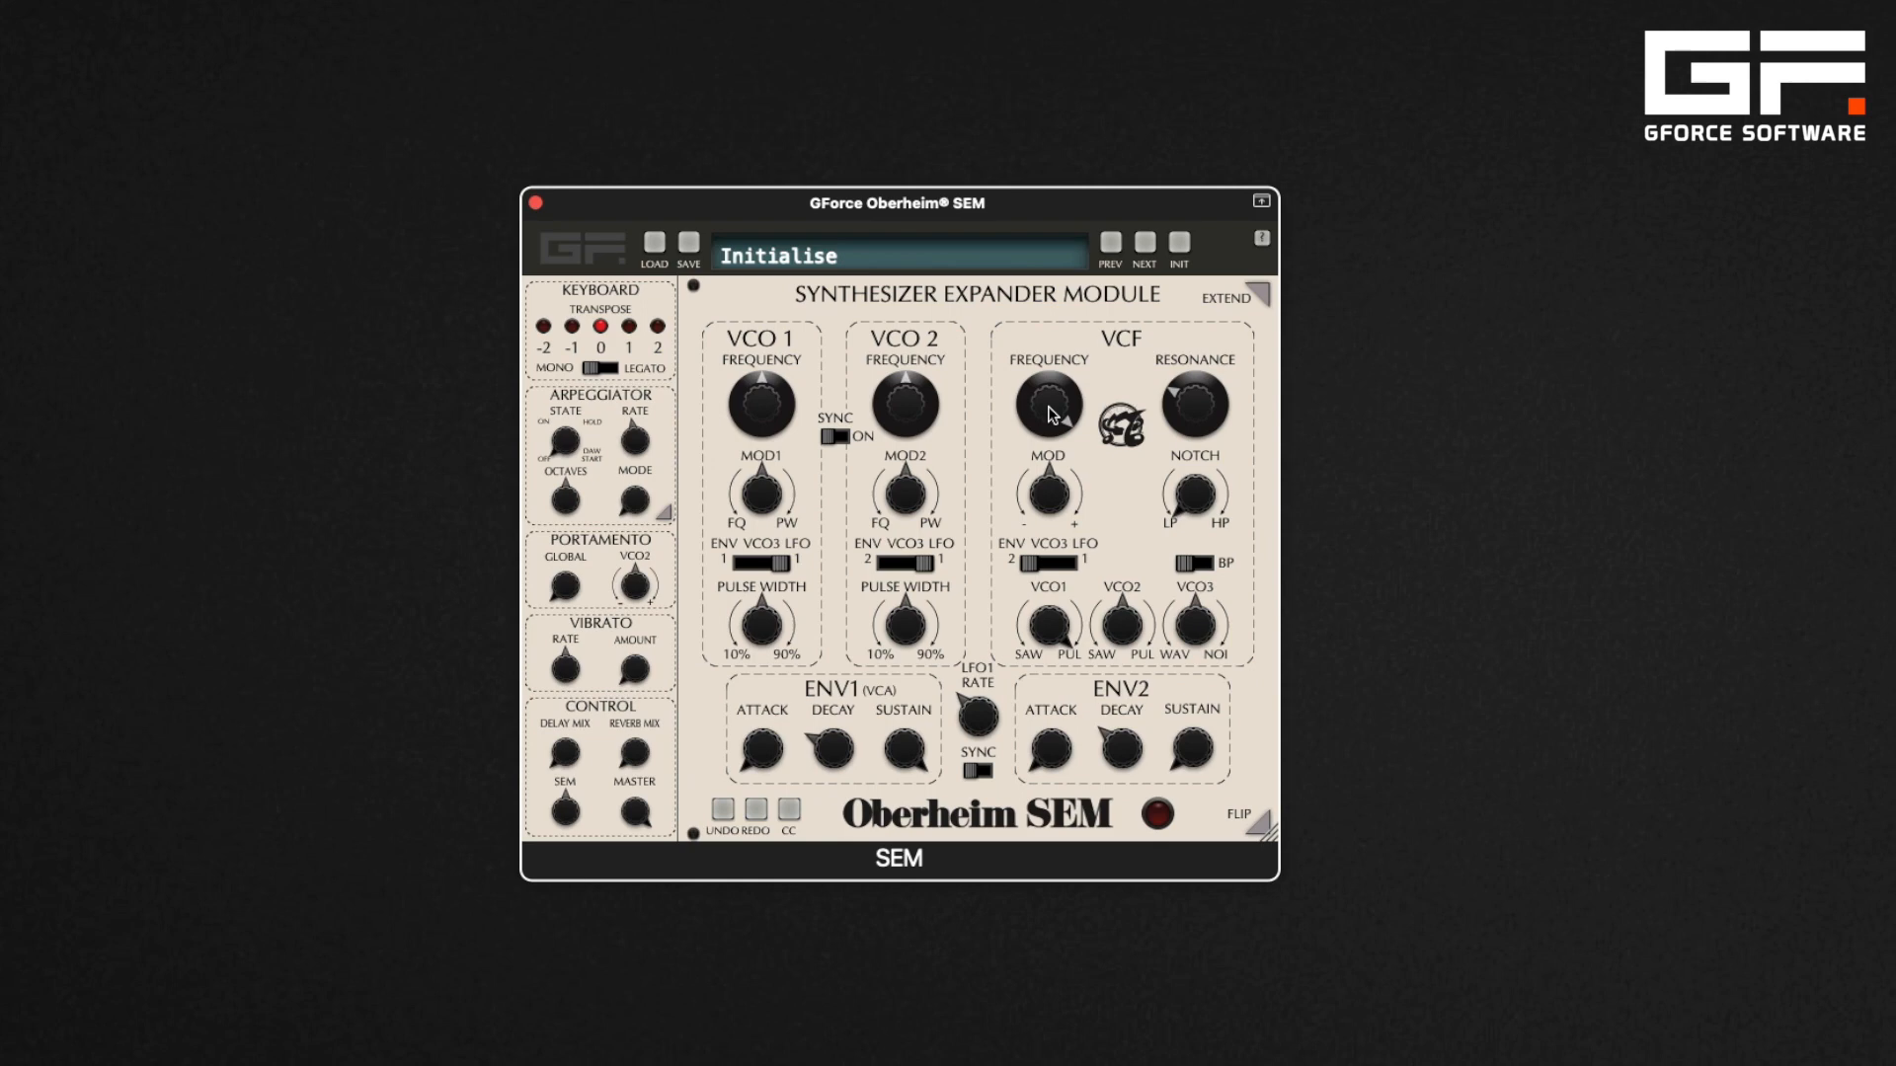
Sweep the VCF cutoff and resonance, taking resonance up to 1.00 and back
drag(1051, 415, 1050, 495)
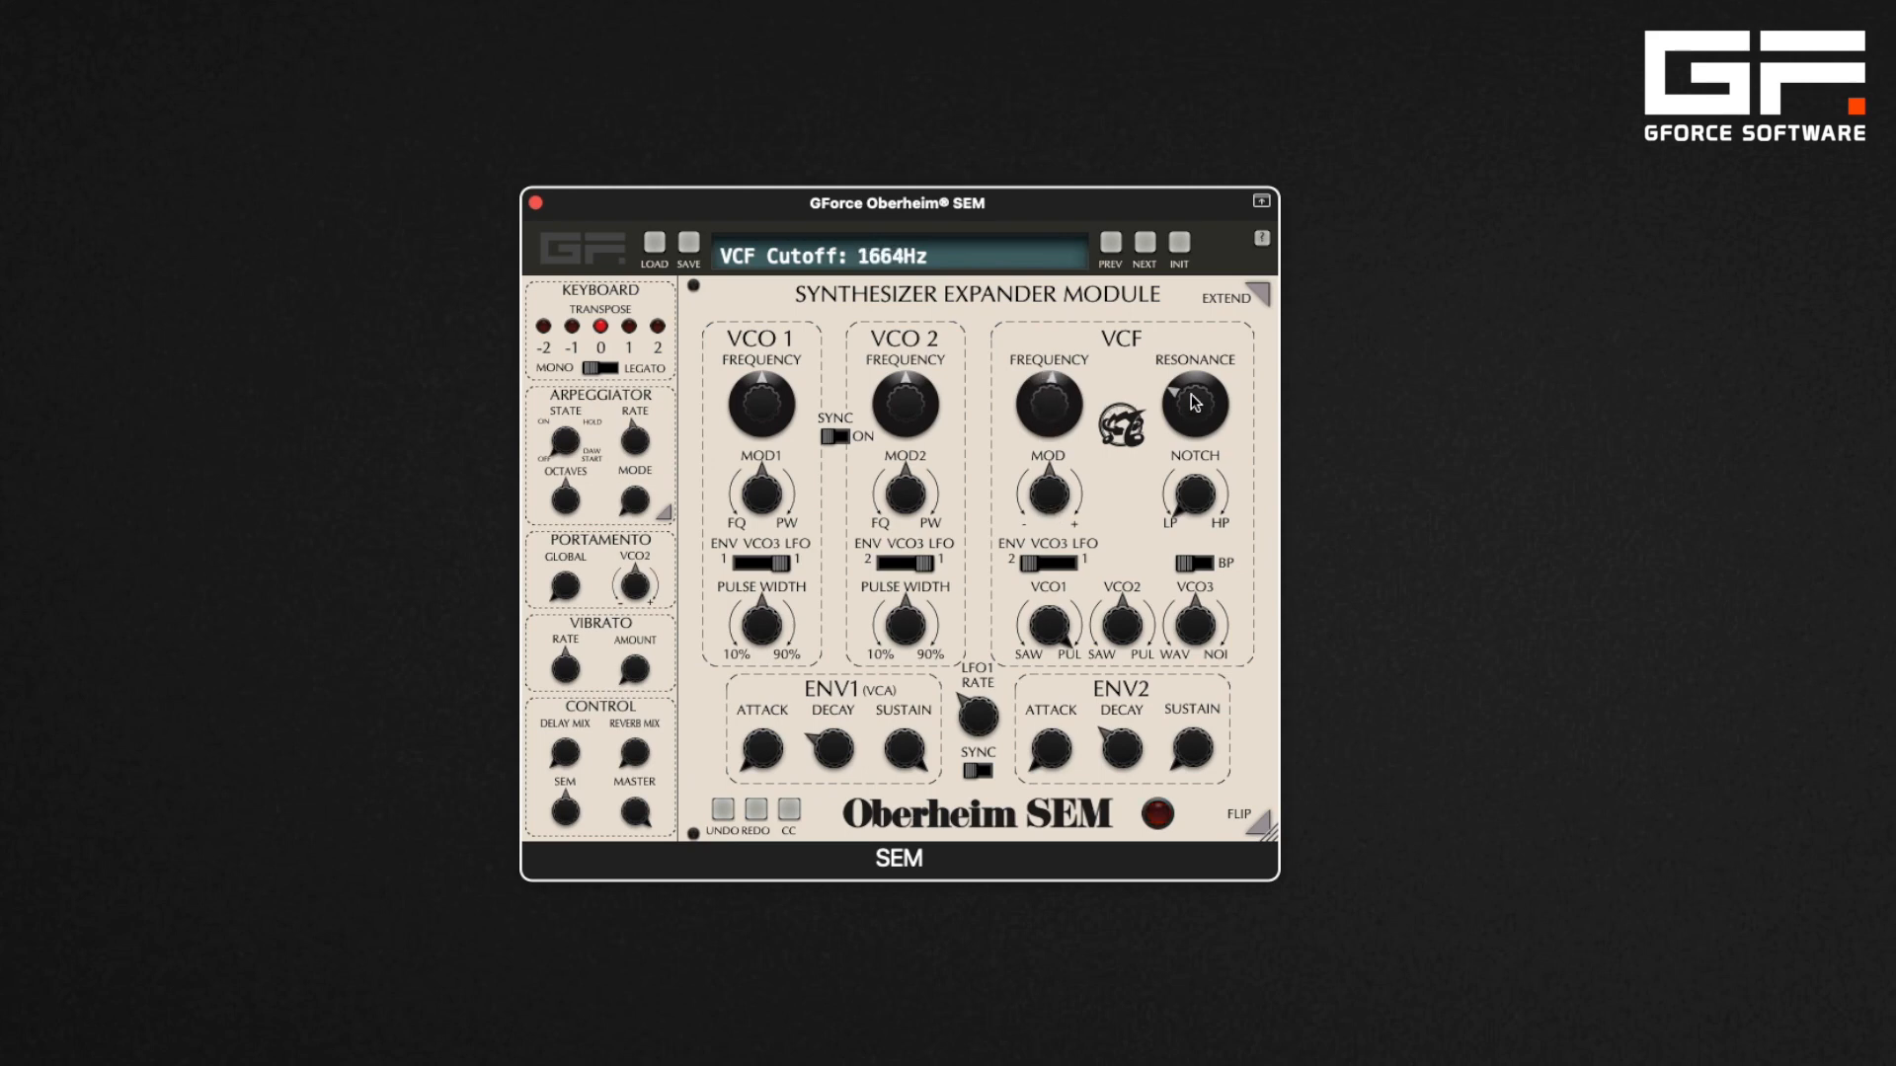
drag(1197, 411, 1171, 266)
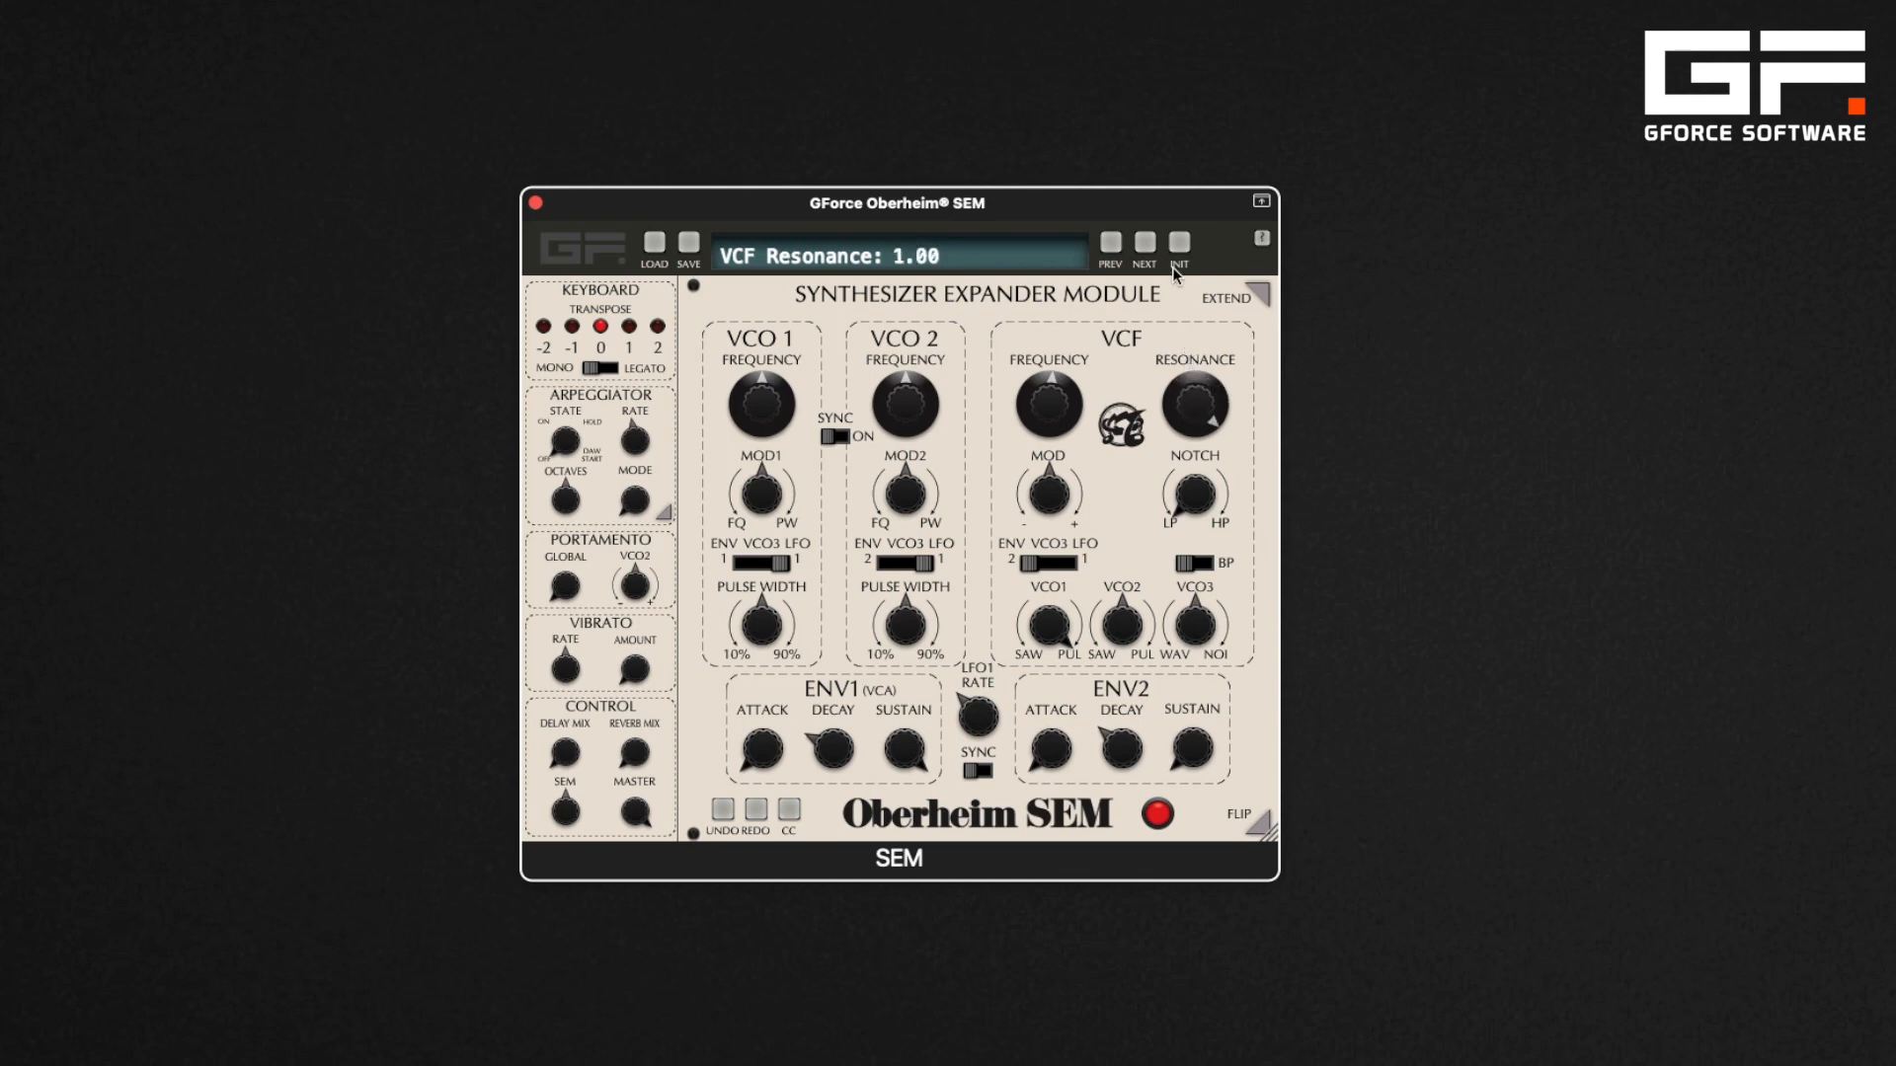
mouse_move(1057, 397)
mouse_down()
mouse_move(1054, 425)
mouse_move(1046, 388)
mouse_up()
drag(1191, 395, 1193, 483)
drag(1200, 503, 1190, 415)
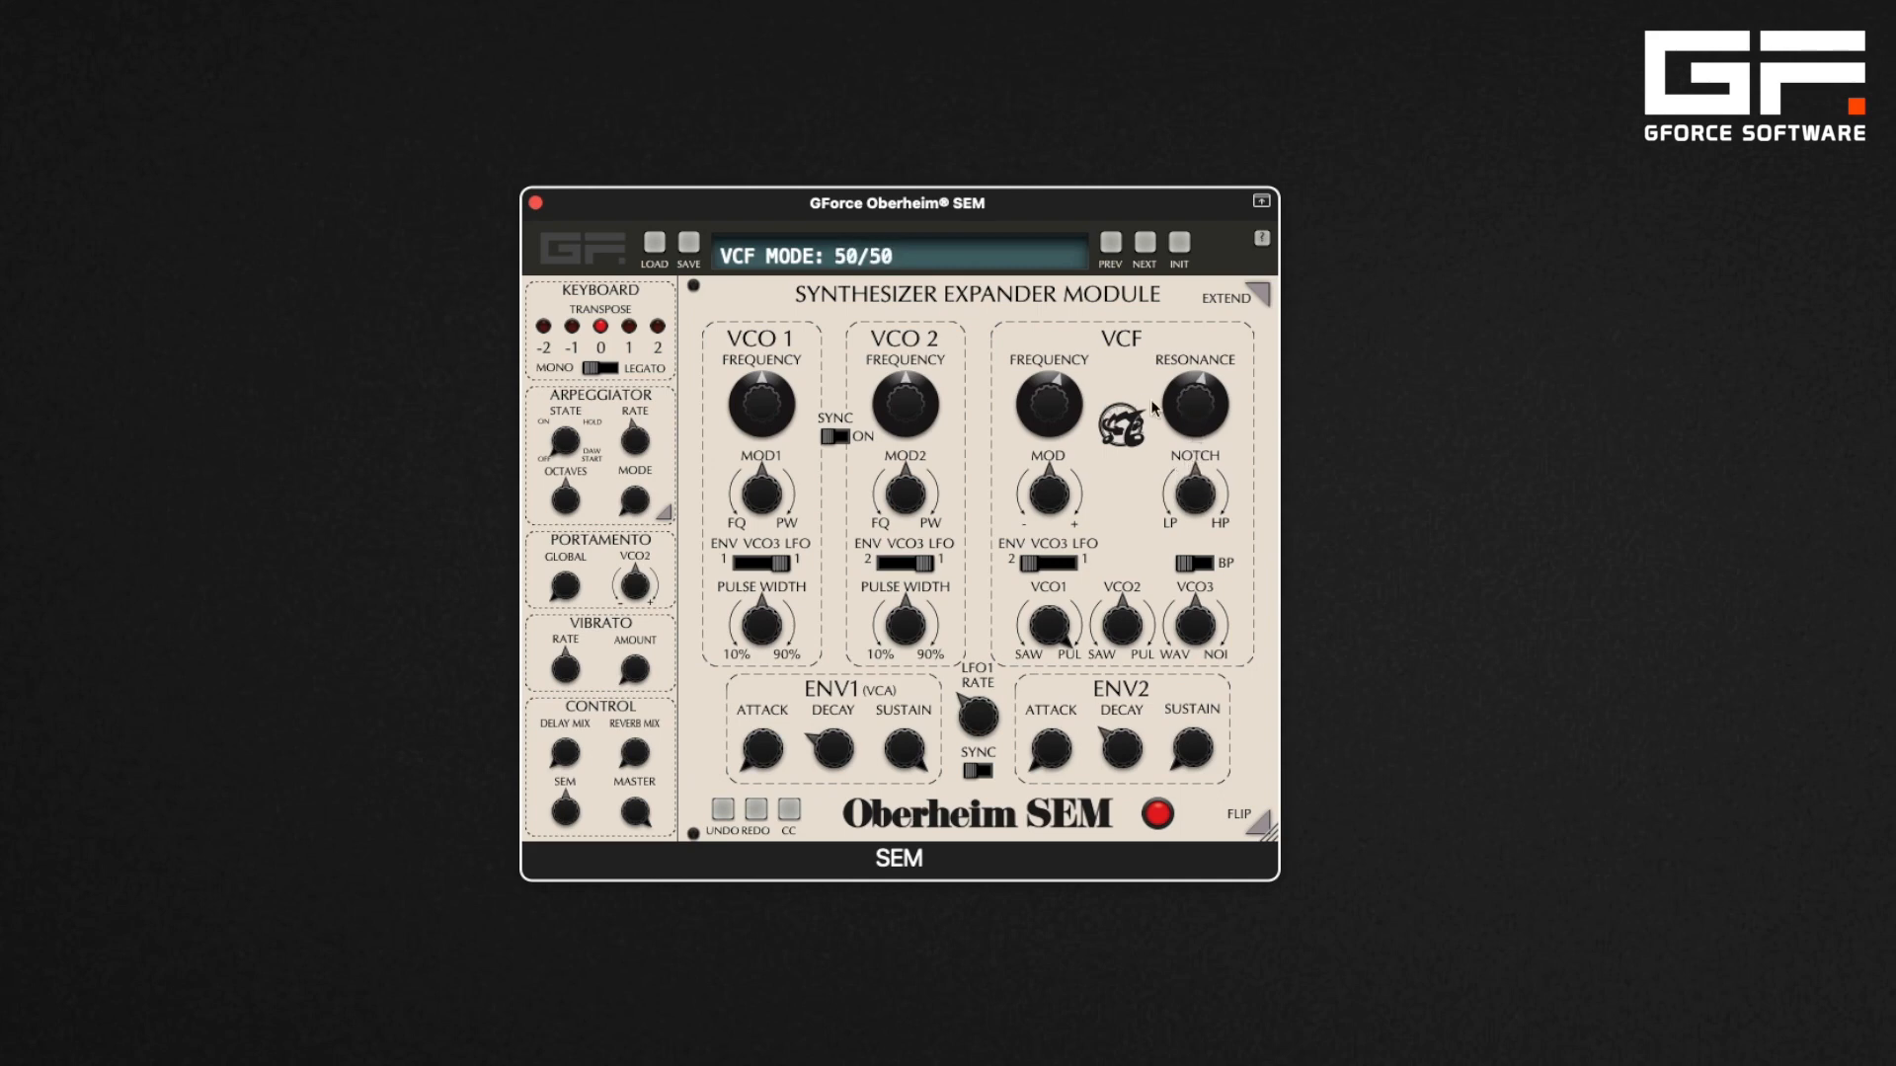
mouse_move(1063, 398)
mouse_down()
mouse_move(1052, 324)
mouse_move(1066, 444)
mouse_move(1058, 404)
mouse_up()
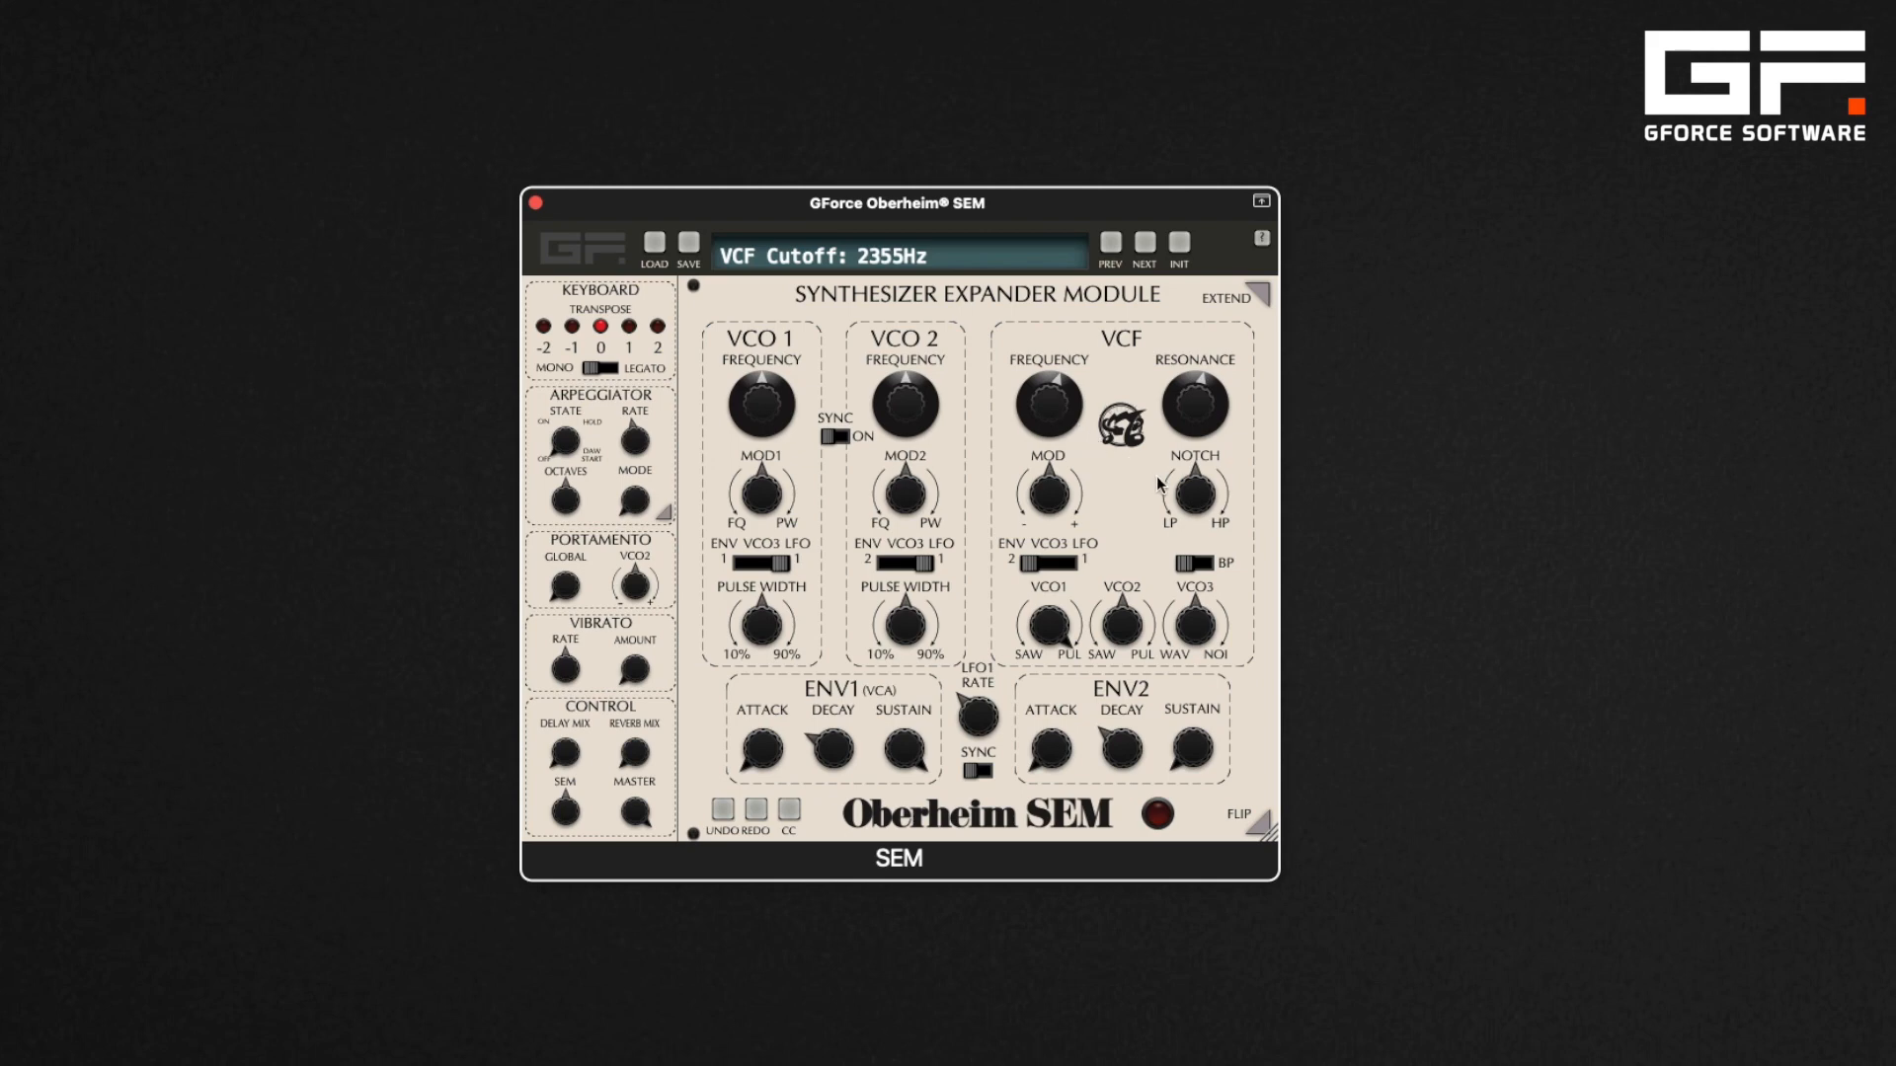
Sweep the notch mode, toggle bandpass on and off, and return the filter mode to 100/0
drag(1181, 486, 1060, 491)
click(1209, 566)
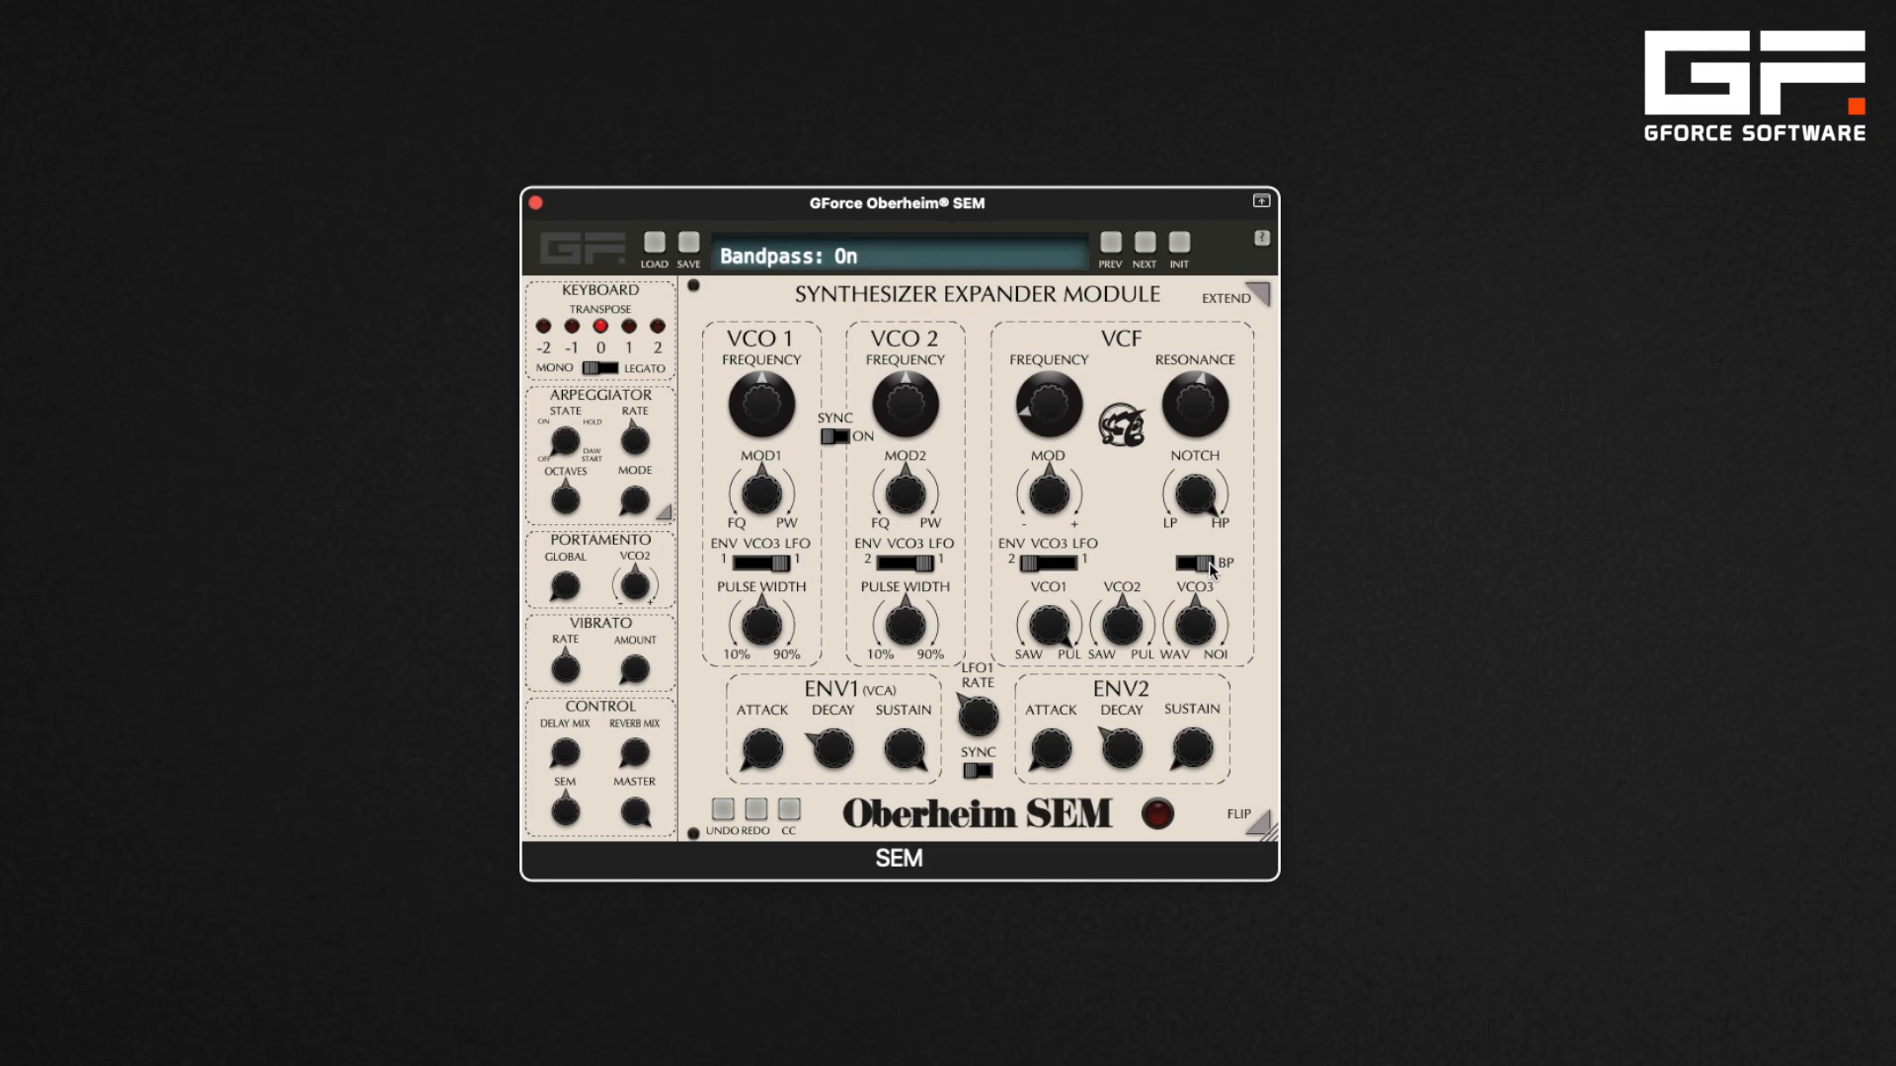
drag(1064, 427, 1051, 358)
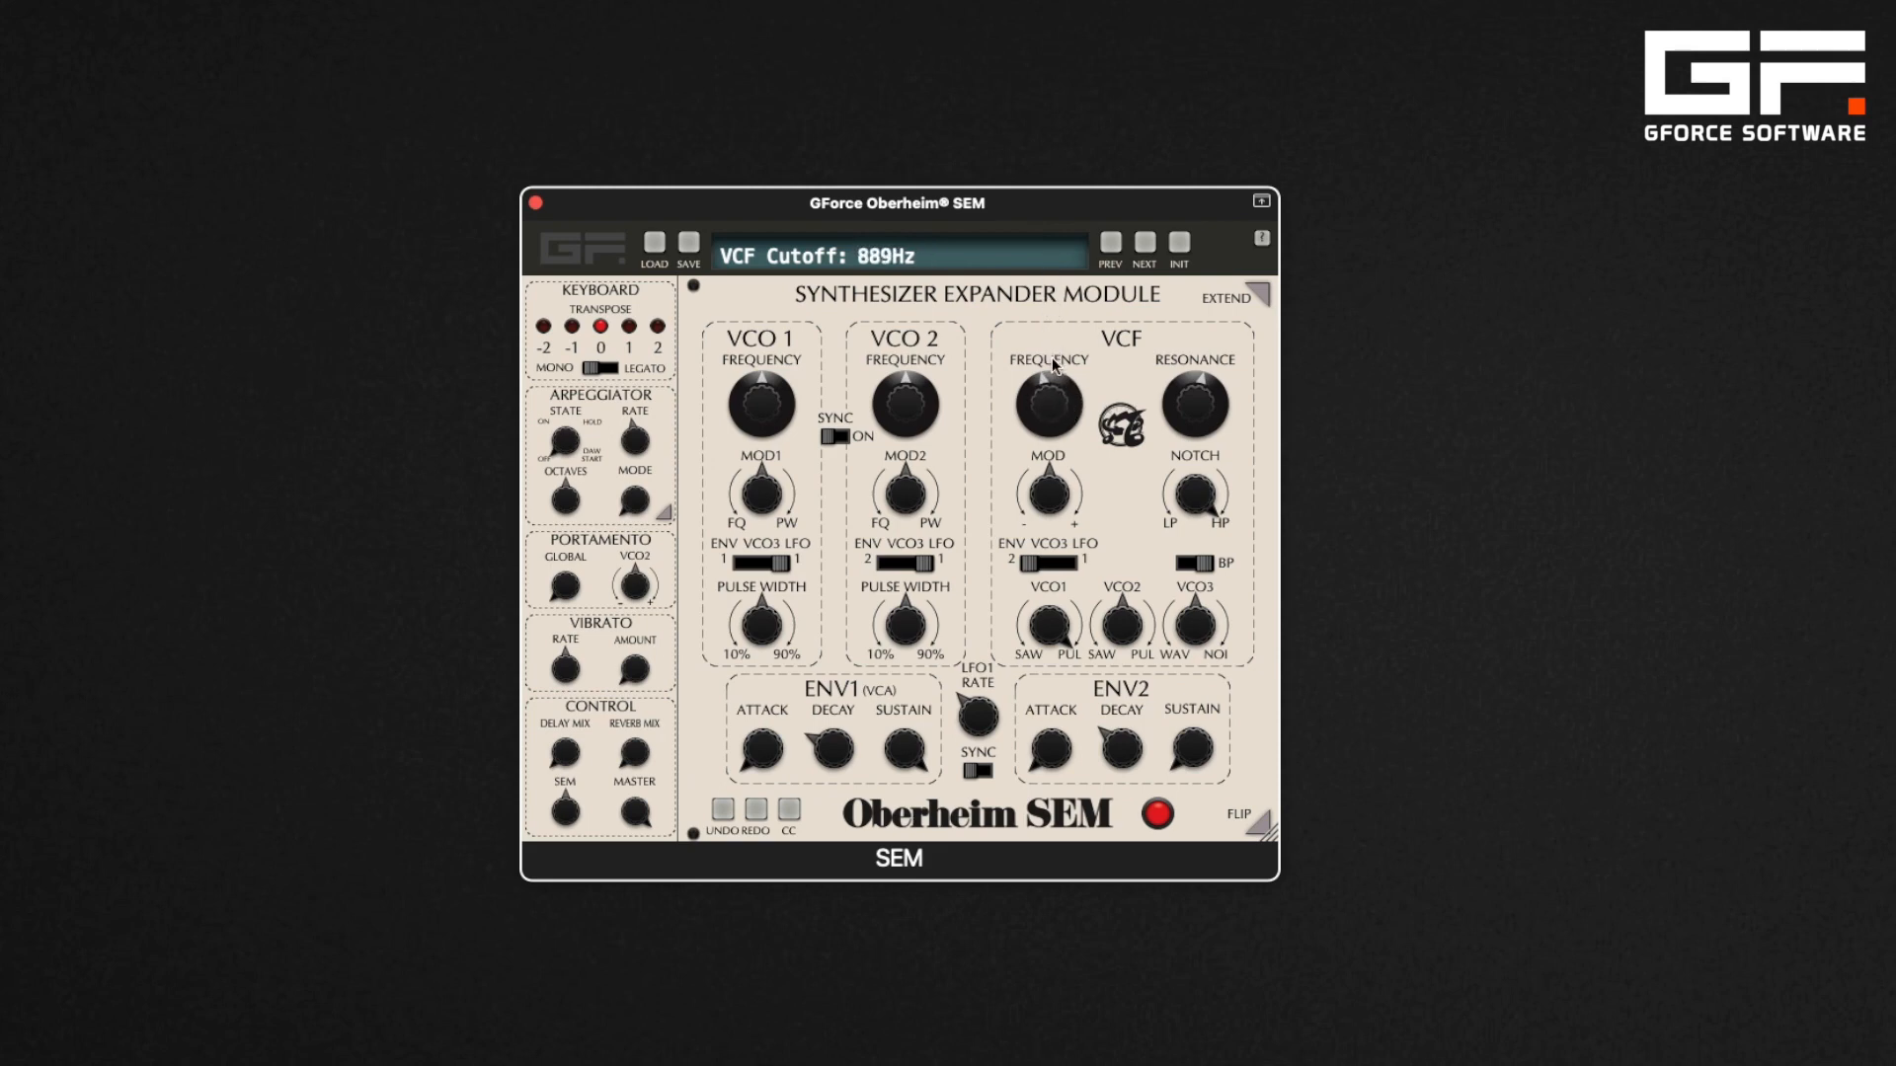
click(1203, 563)
drag(1193, 497, 1193, 498)
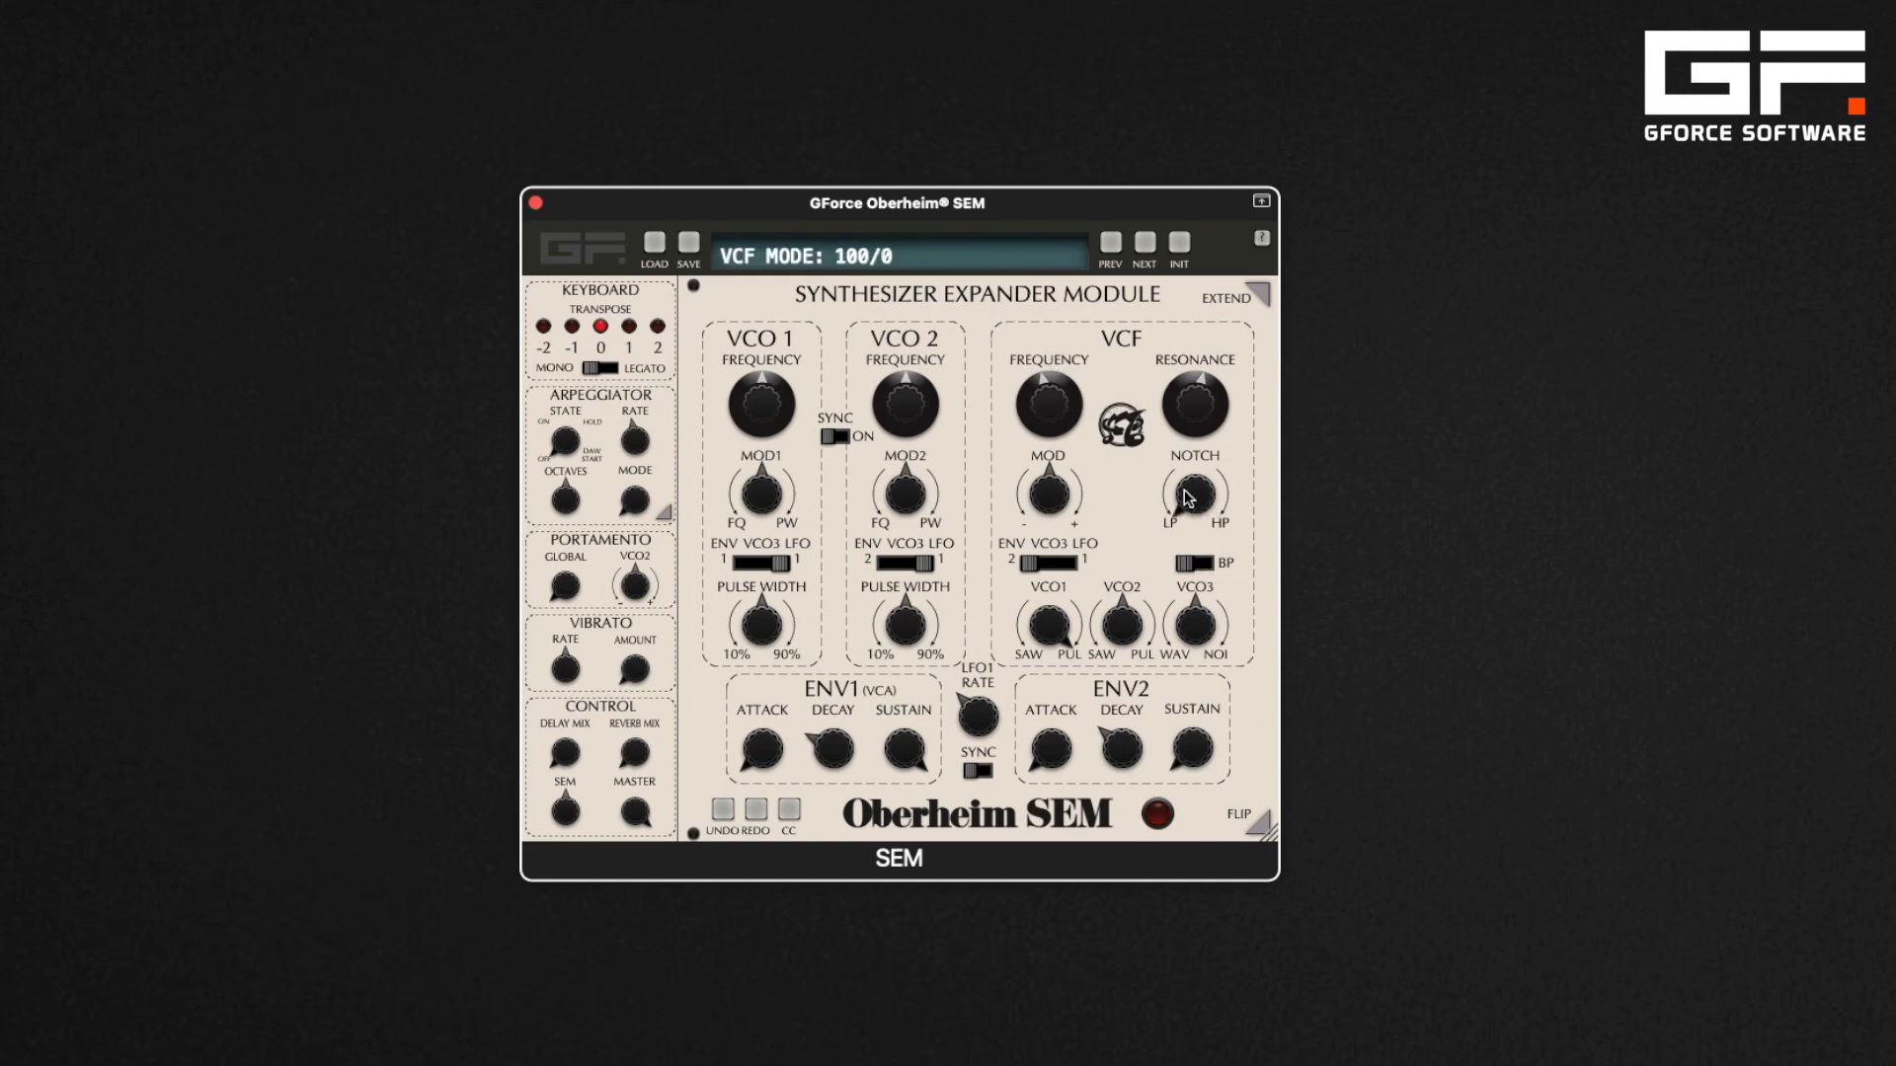
Flip to the rear panel and reset the filter track centre to 63
click(1262, 828)
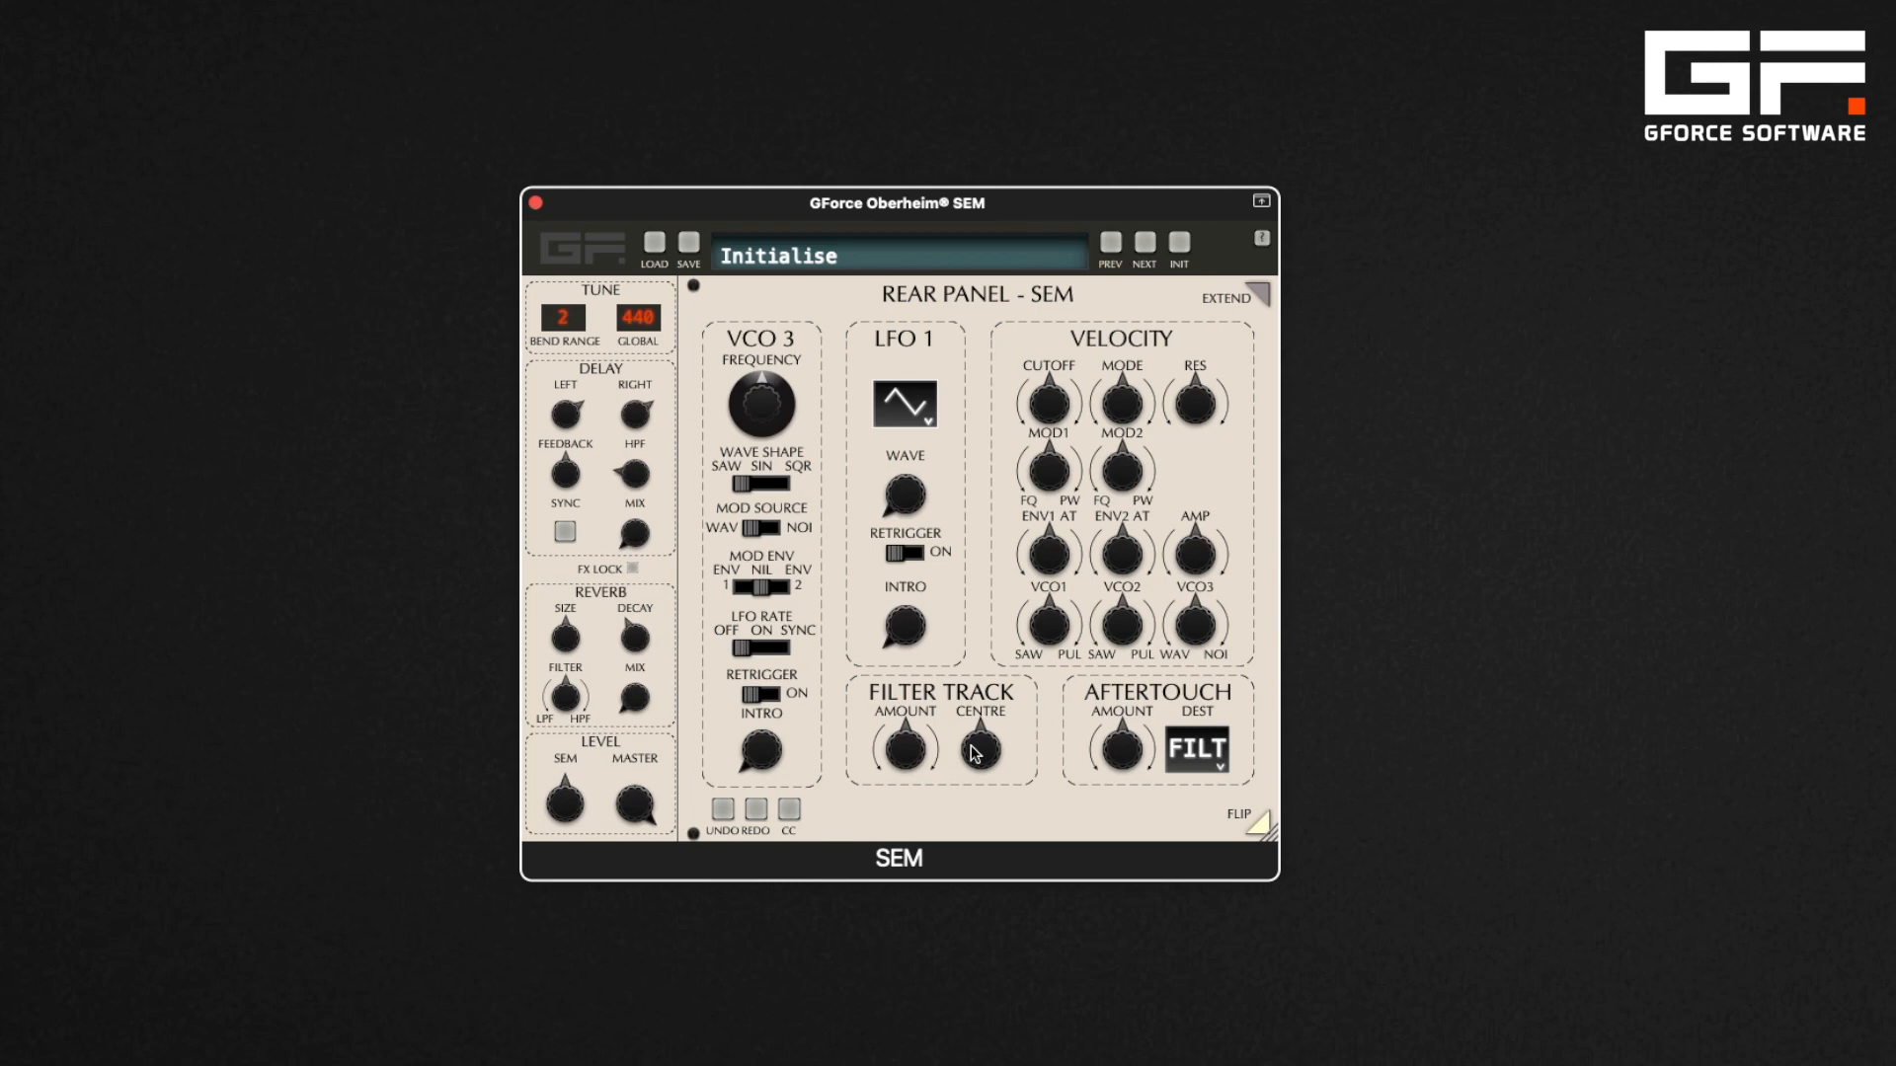
mouse_move(982, 750)
mouse_down()
mouse_move(977, 693)
mouse_move(979, 774)
mouse_up()
double_click(979, 759)
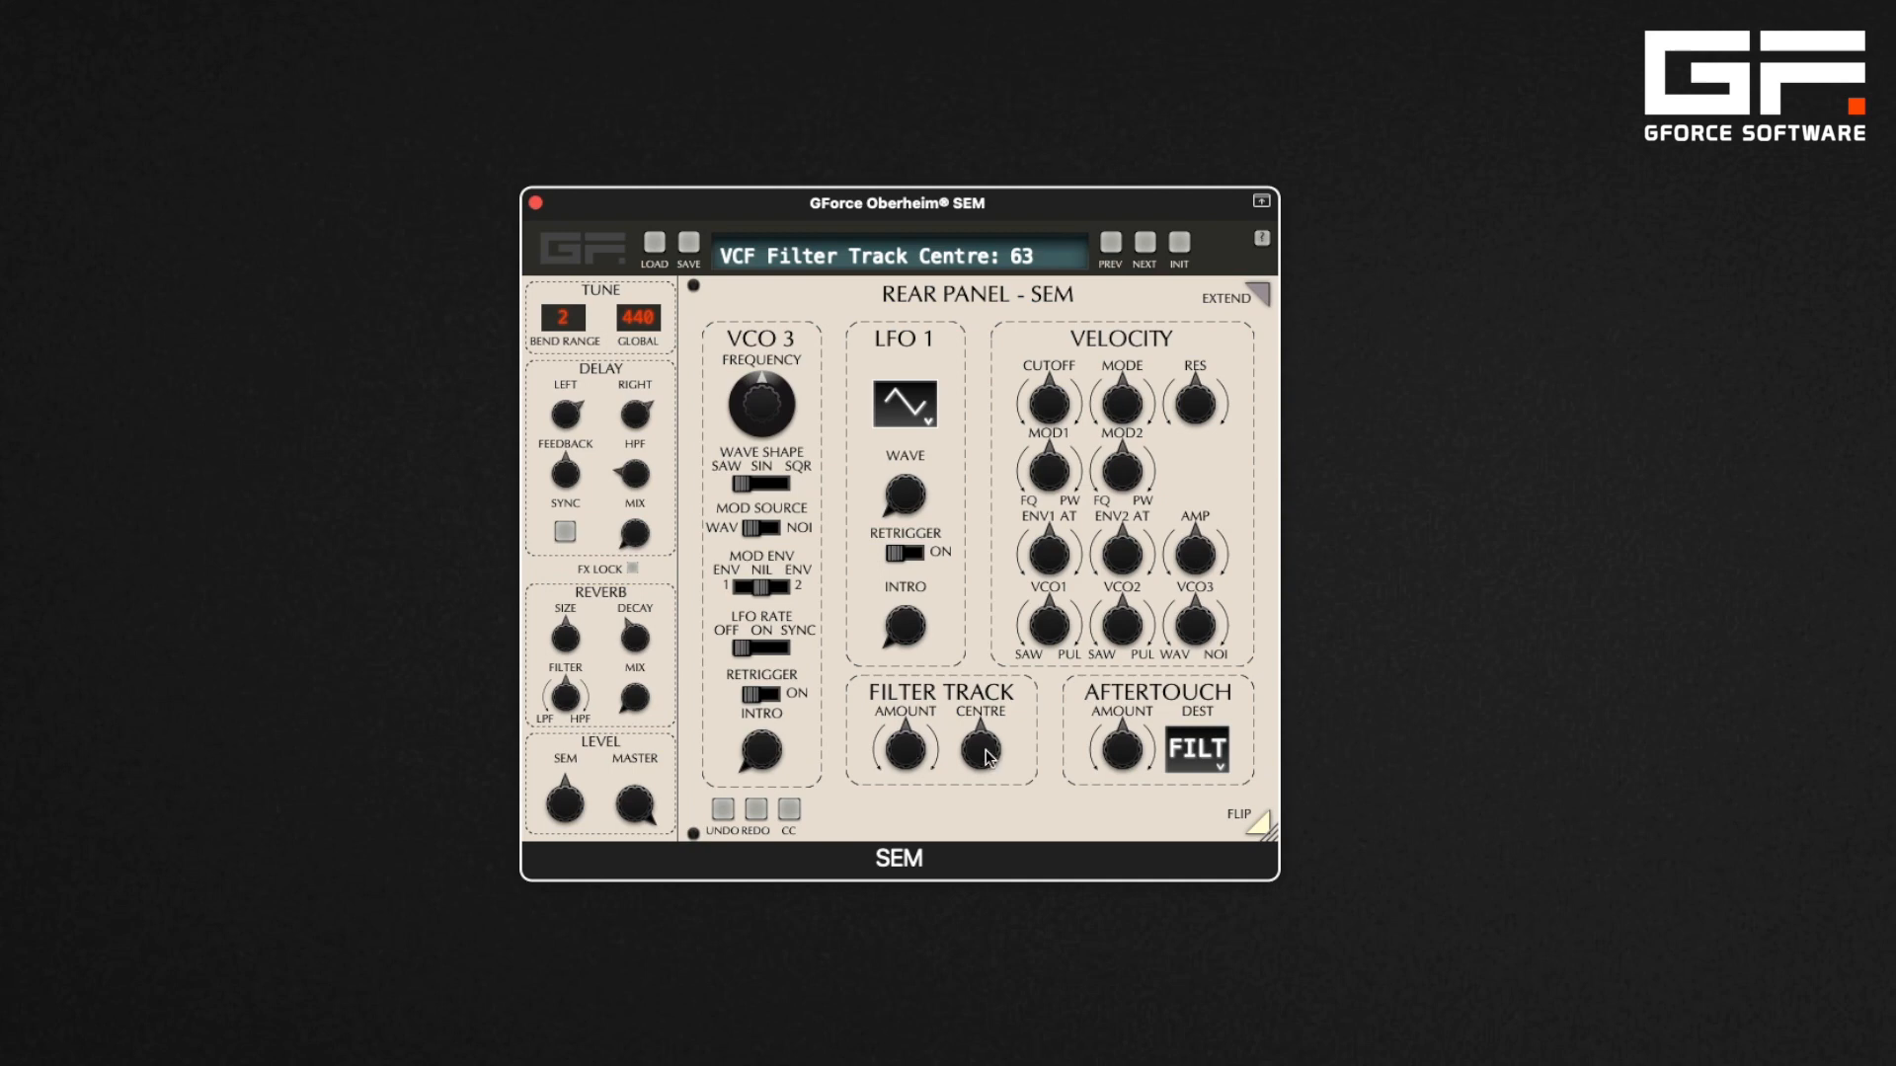
Sweep the filter track amount up to 0.50 and back down
click(910, 756)
drag(911, 757, 908, 675)
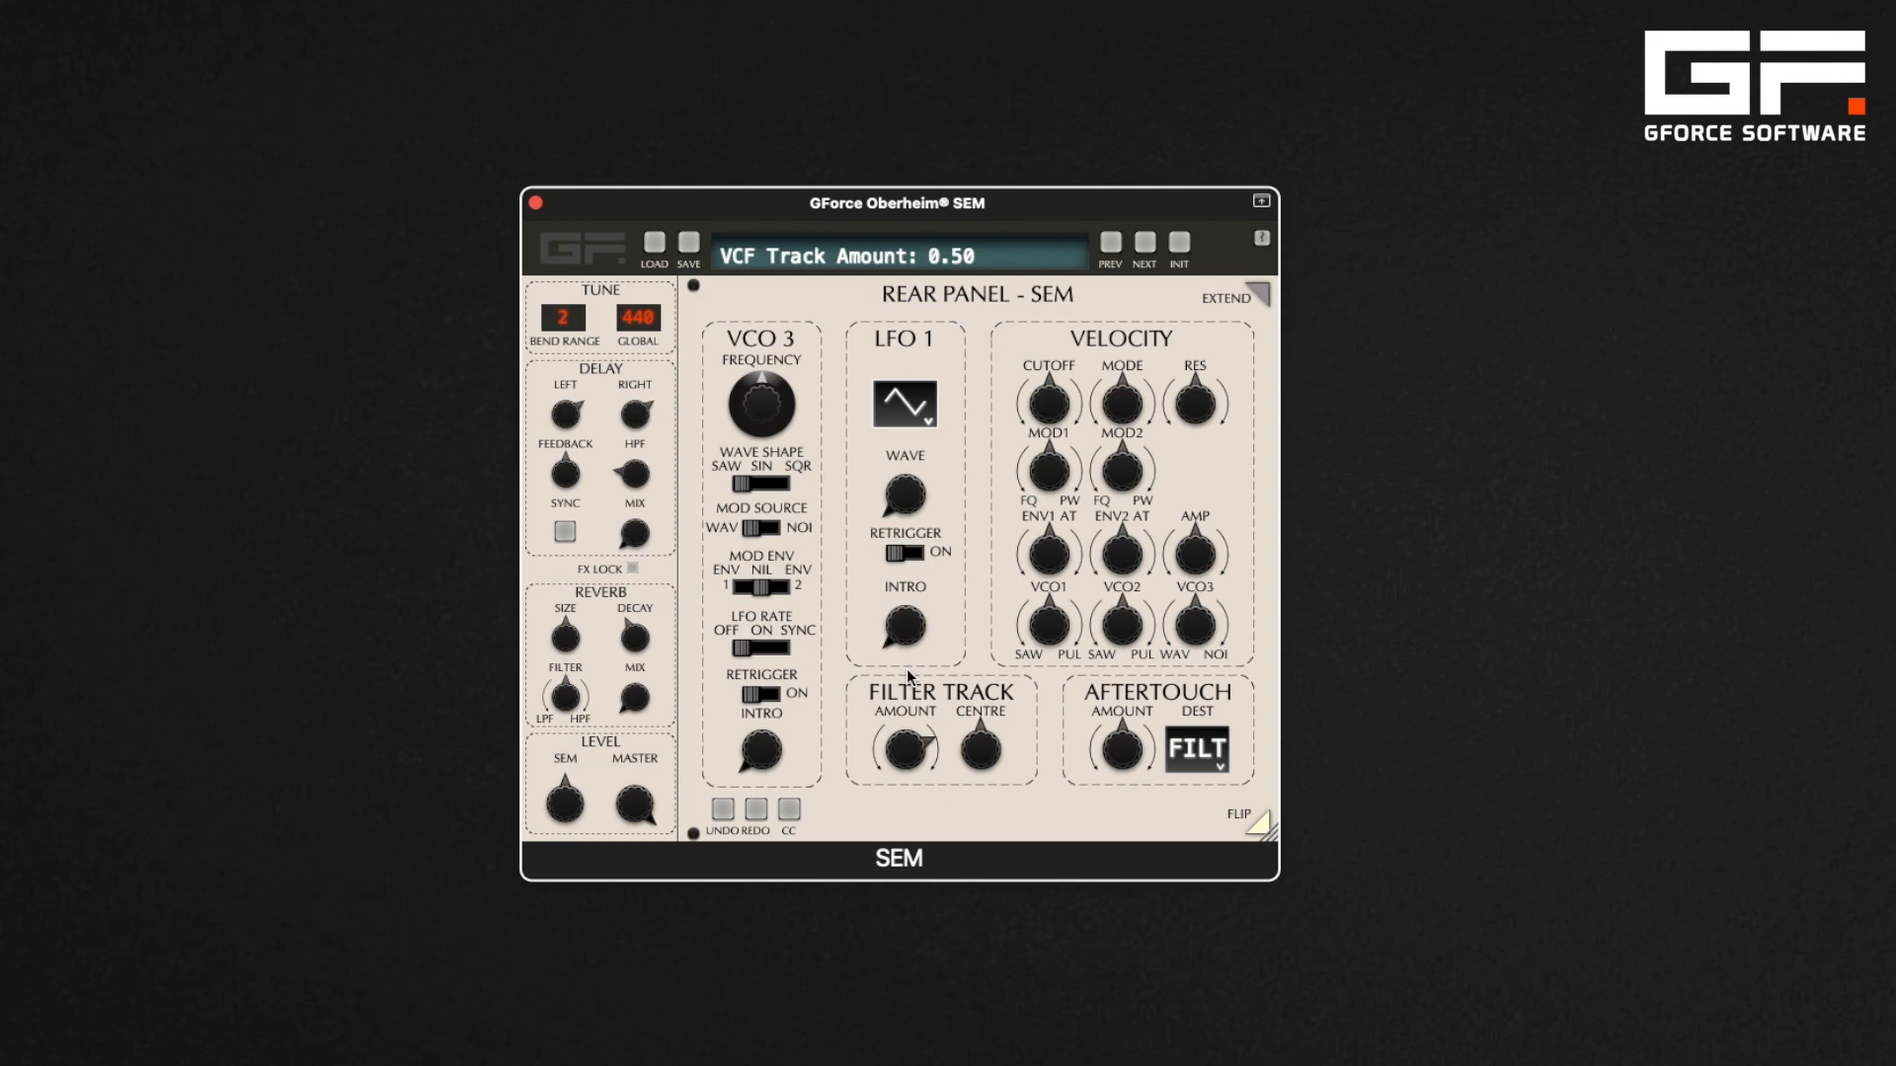
drag(916, 757, 896, 927)
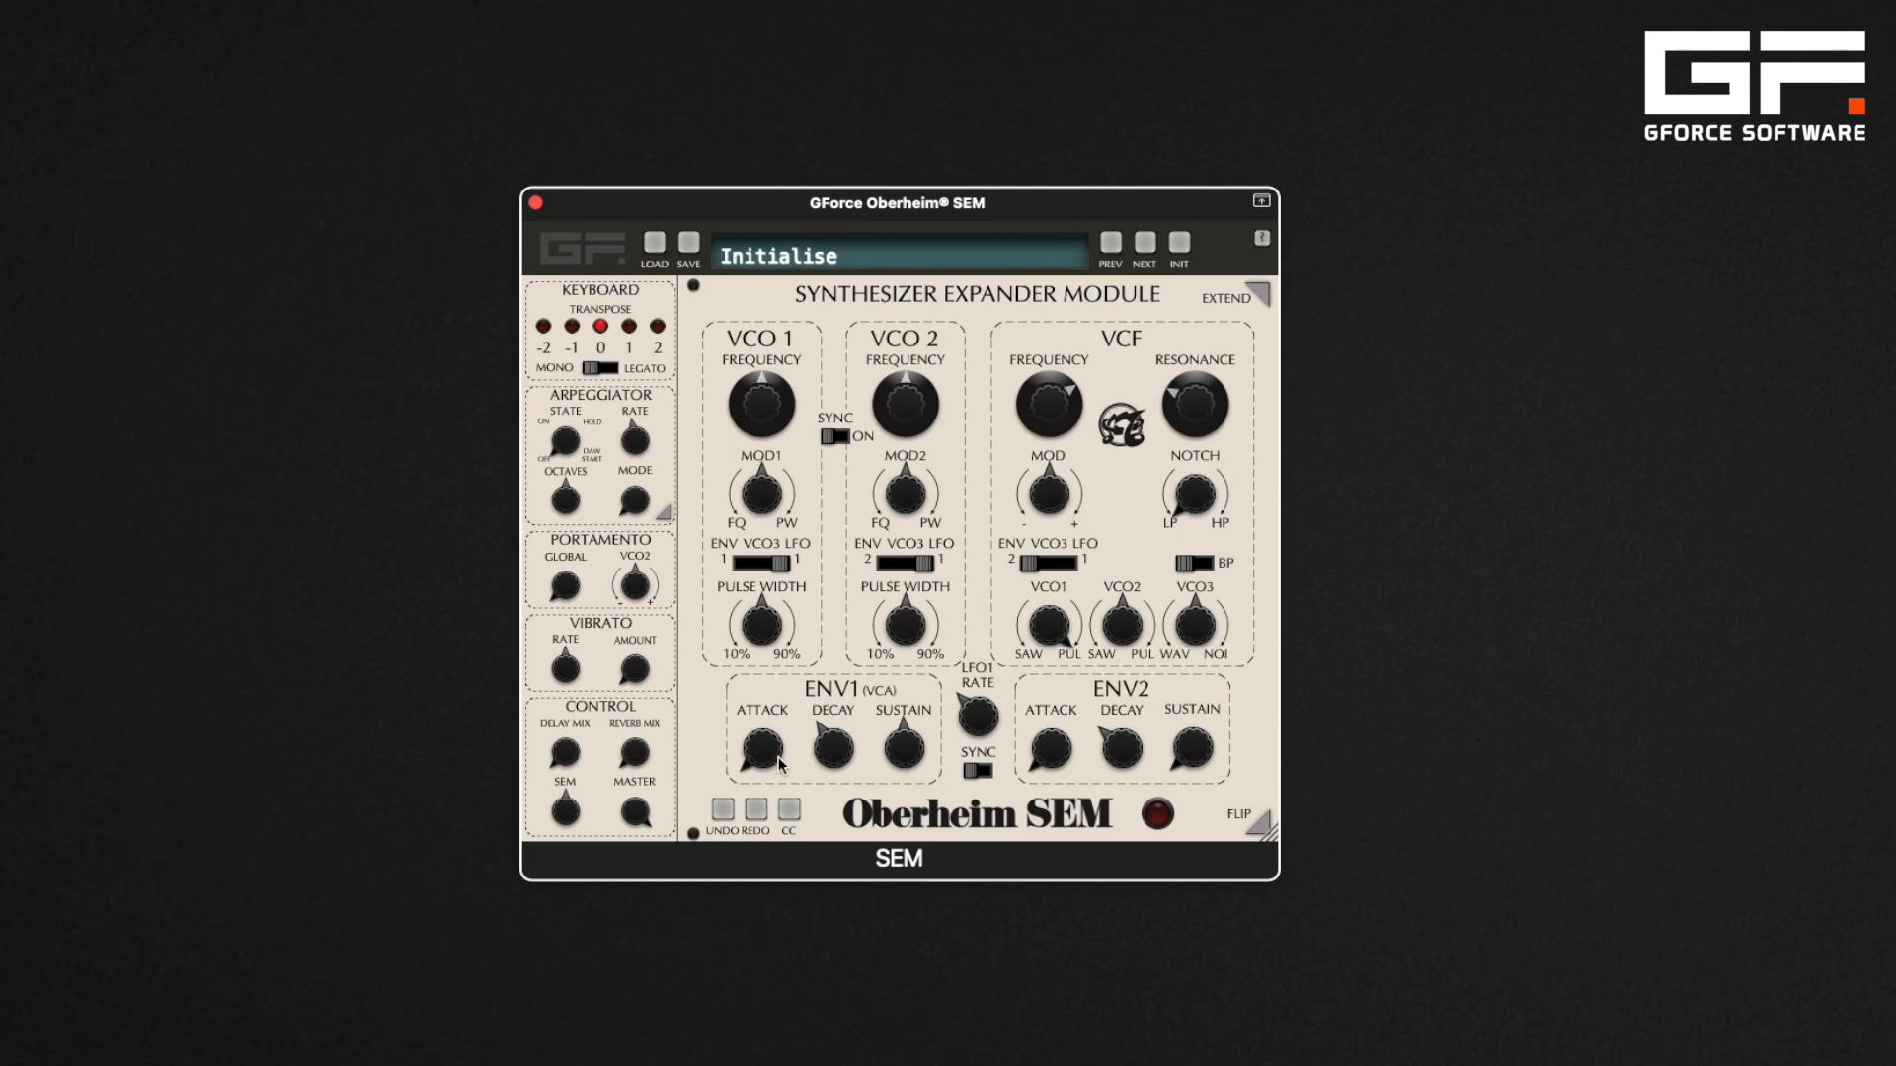
Reset the ENV1 attack to 0 ms and set the ENV1 decay to 2838 ms
drag(784, 767, 766, 681)
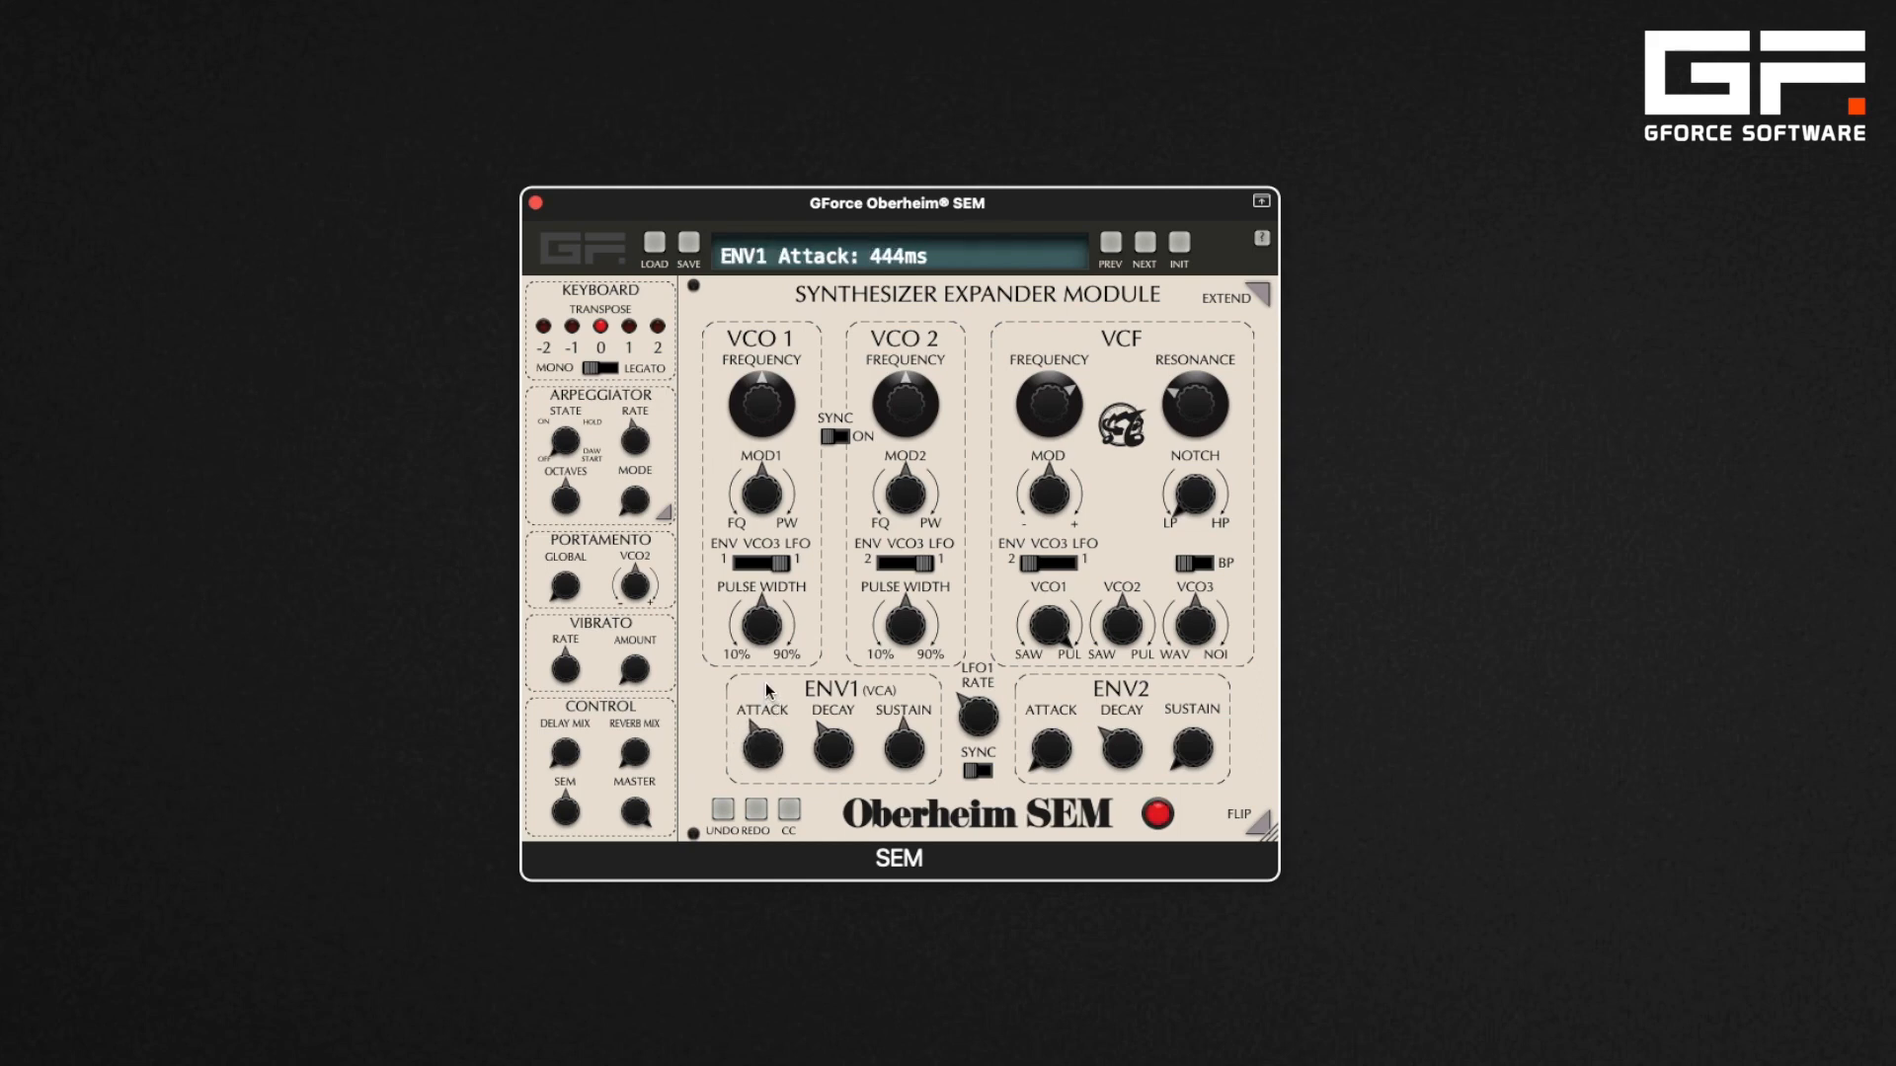
double_click(766, 751)
click(839, 755)
drag(839, 755, 836, 720)
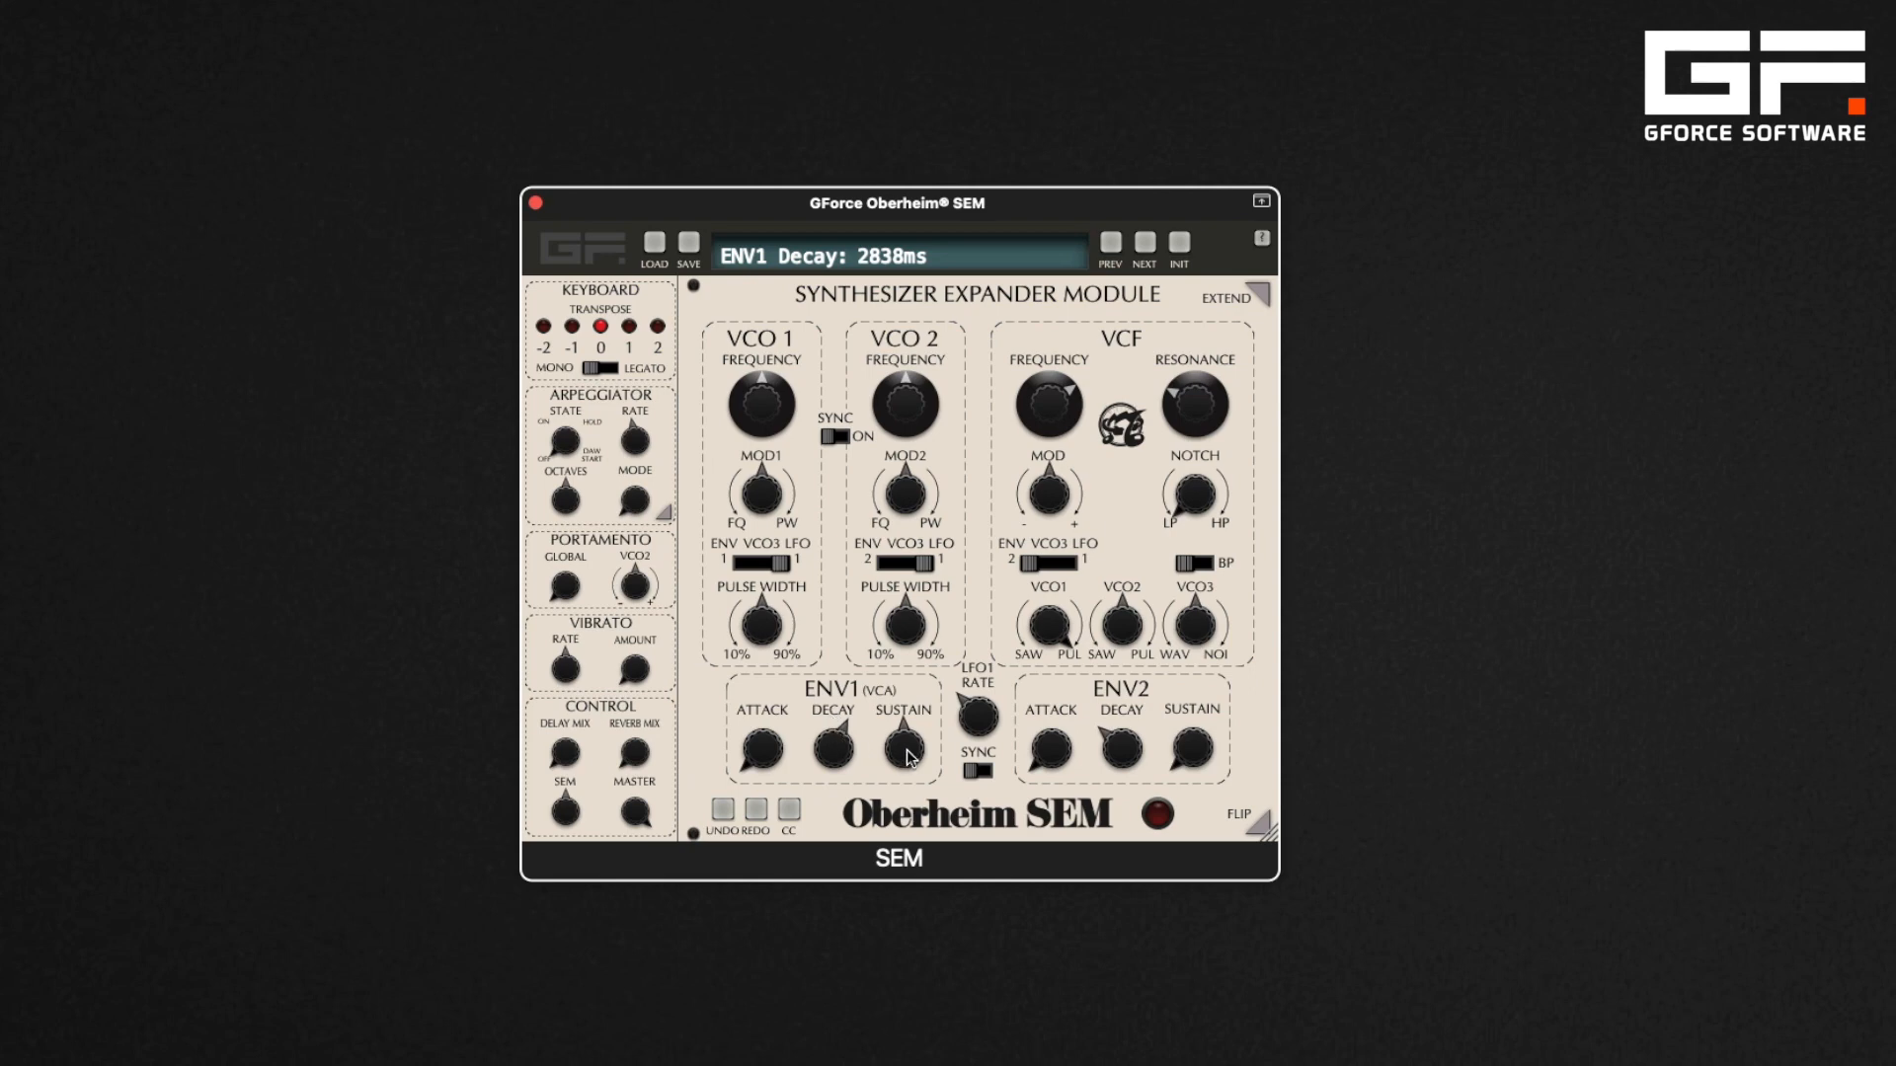
Adjust the ENV1 decay and sustain, setting the sustain to -6.03 dB
drag(909, 757, 908, 874)
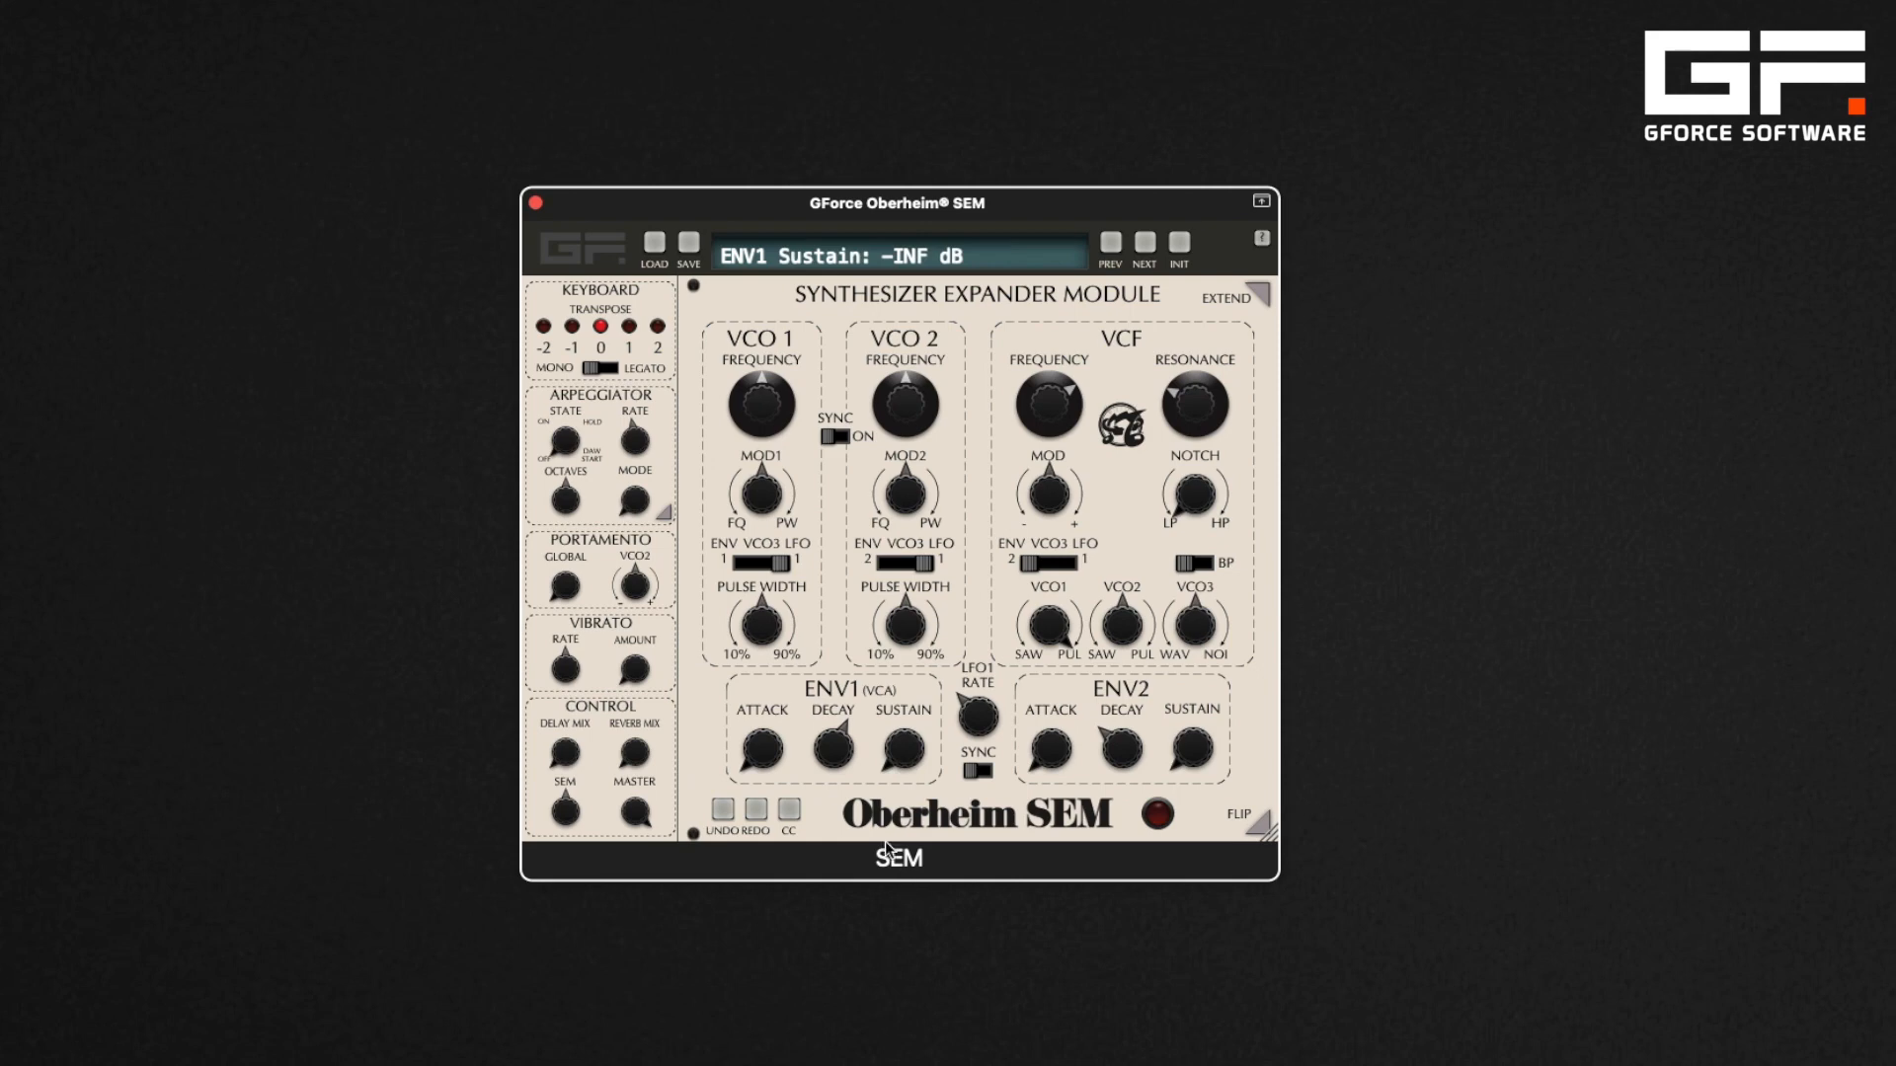
drag(845, 762, 900, 591)
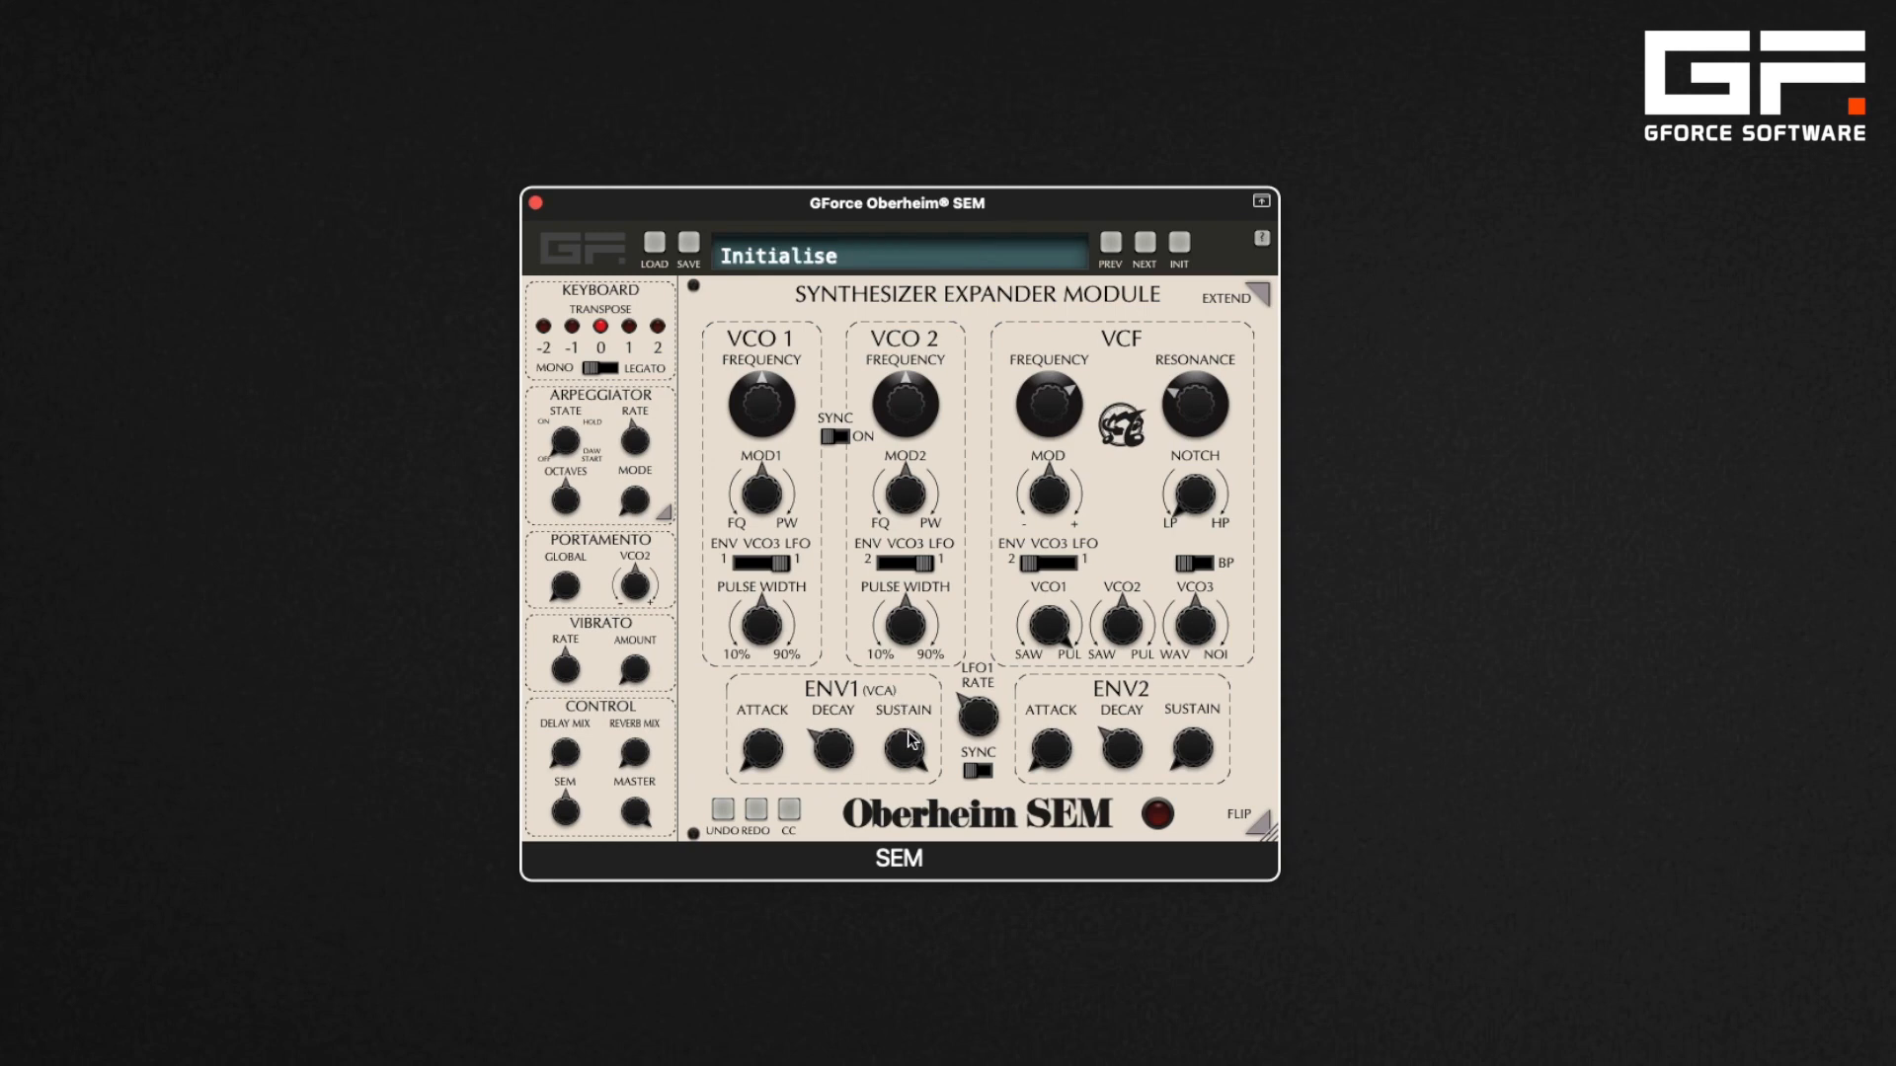
drag(905, 739, 911, 821)
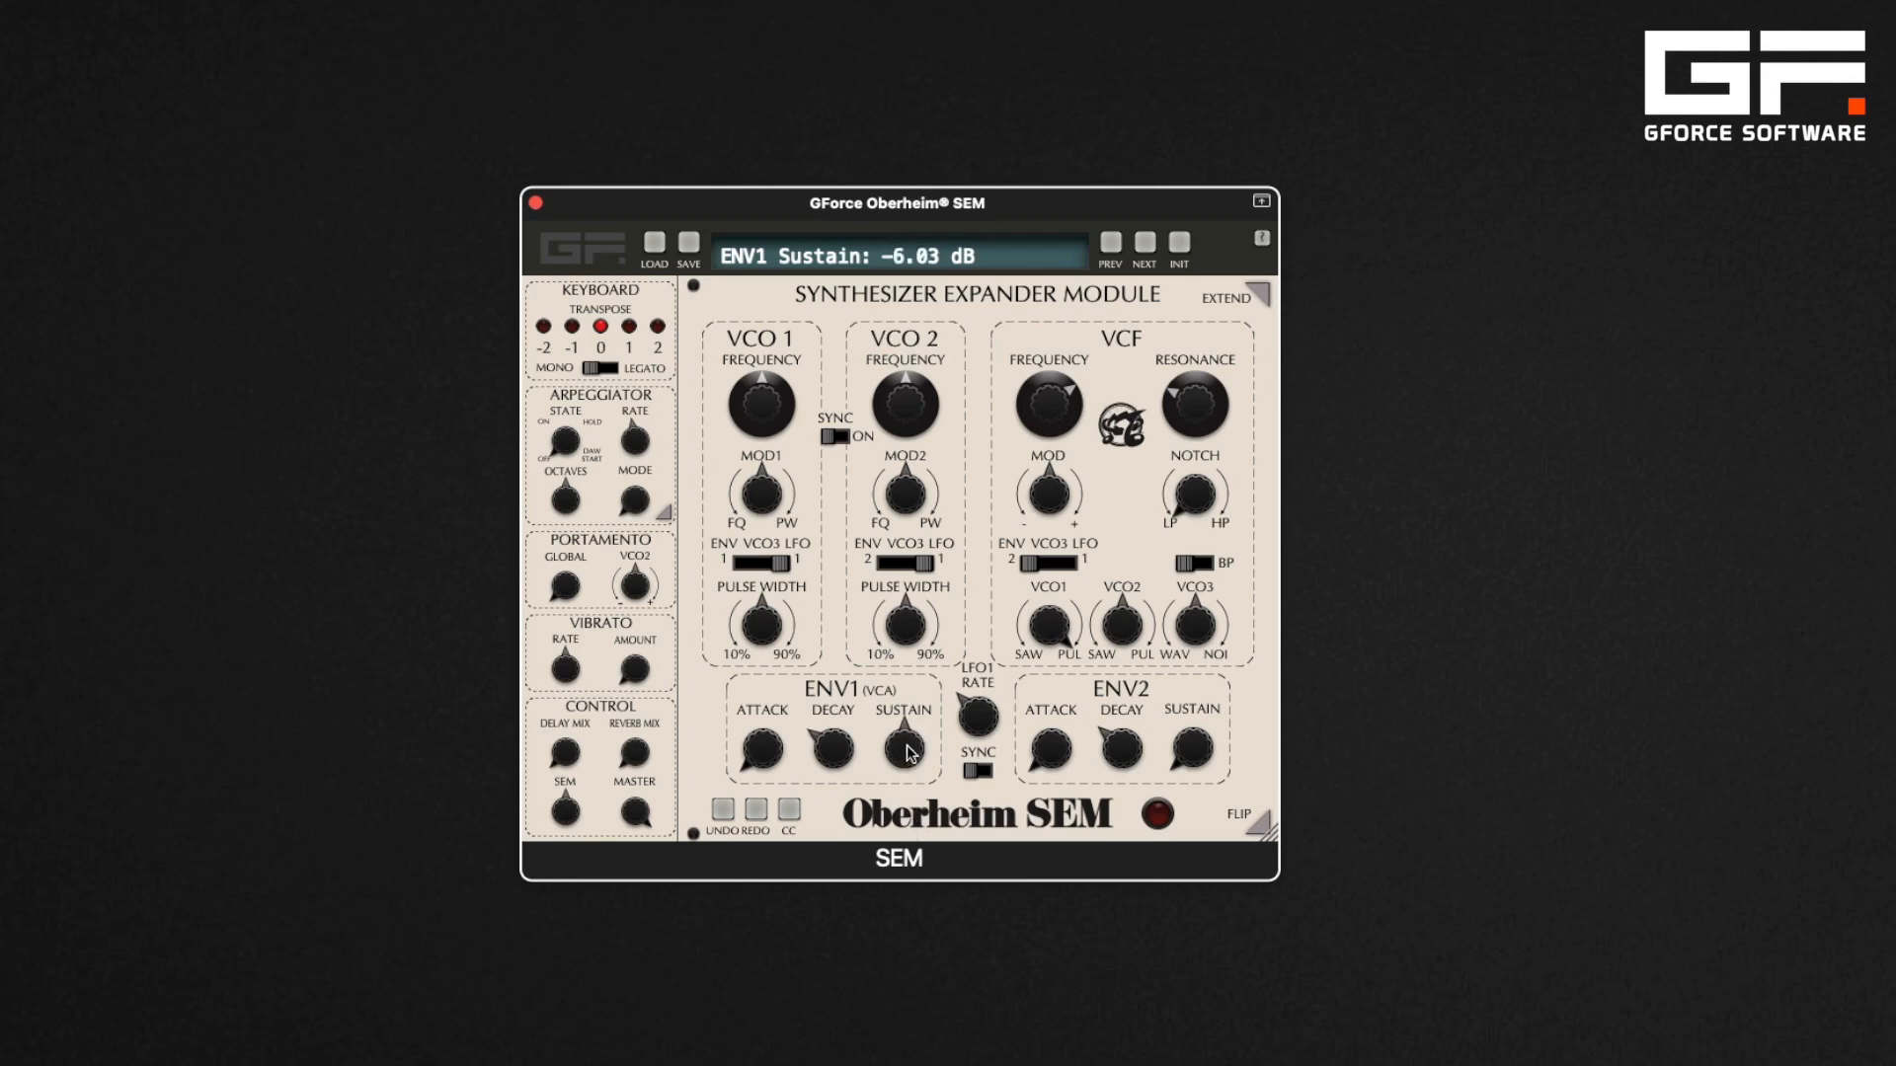
Switch the VCO1 modulation source to Env 1 and the VCO2 and VCF sources to their envelope positions
click(736, 558)
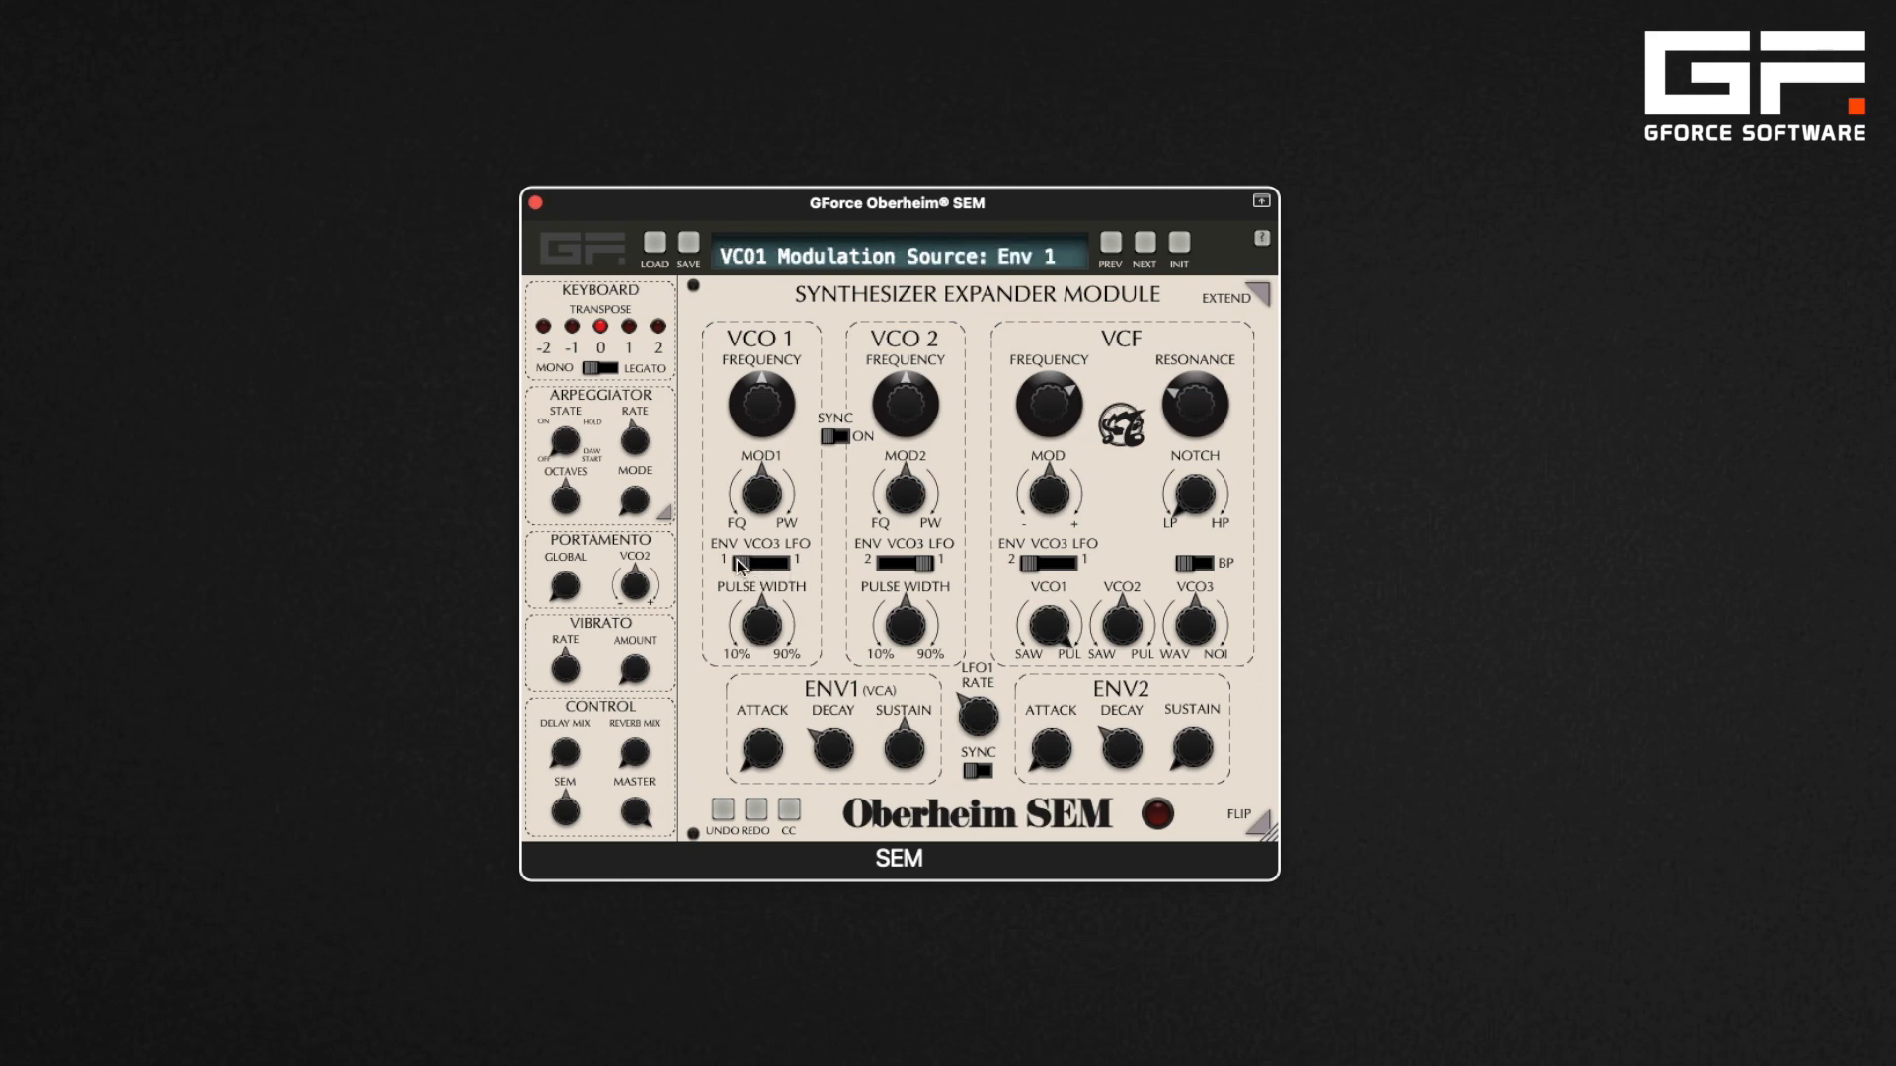
click(882, 562)
click(1027, 563)
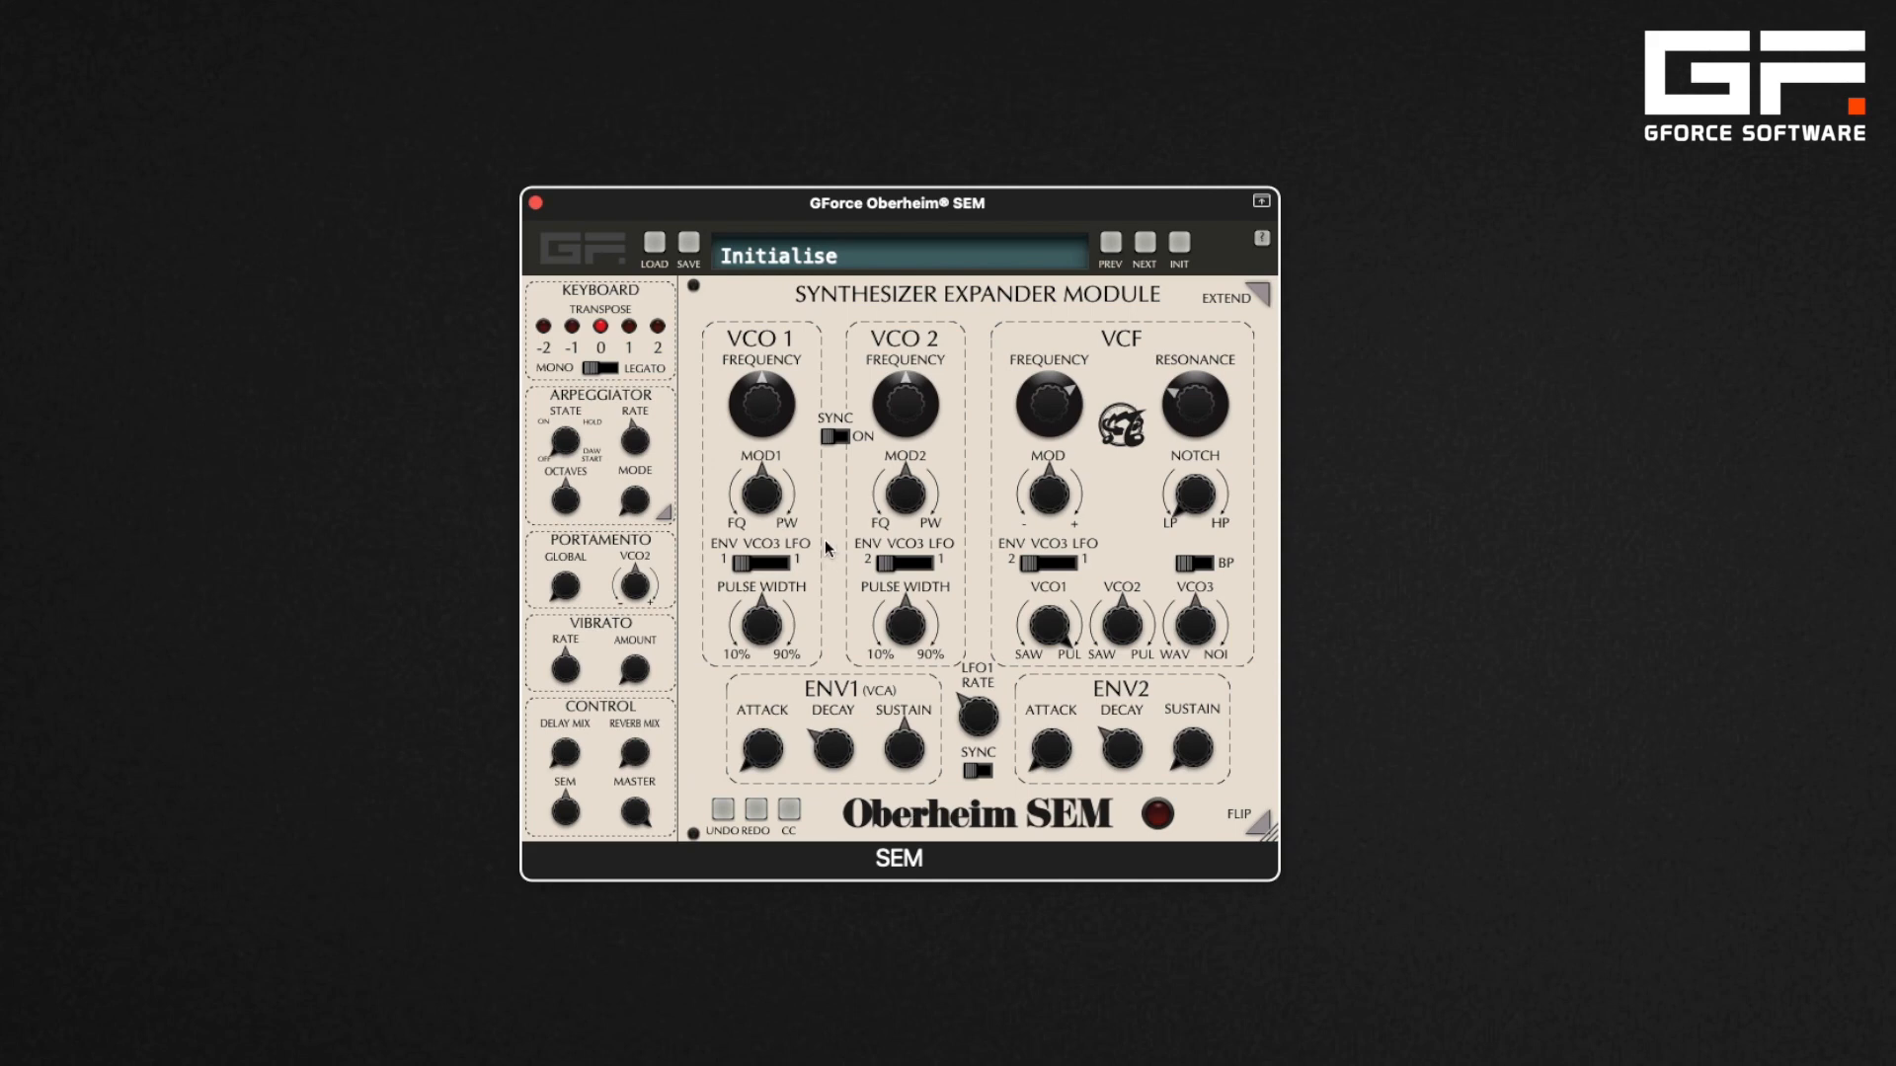
Turn VCO1's MOD1 to 100% frequency, then to 100% pulse width, and reset it to off
drag(770, 494, 758, 573)
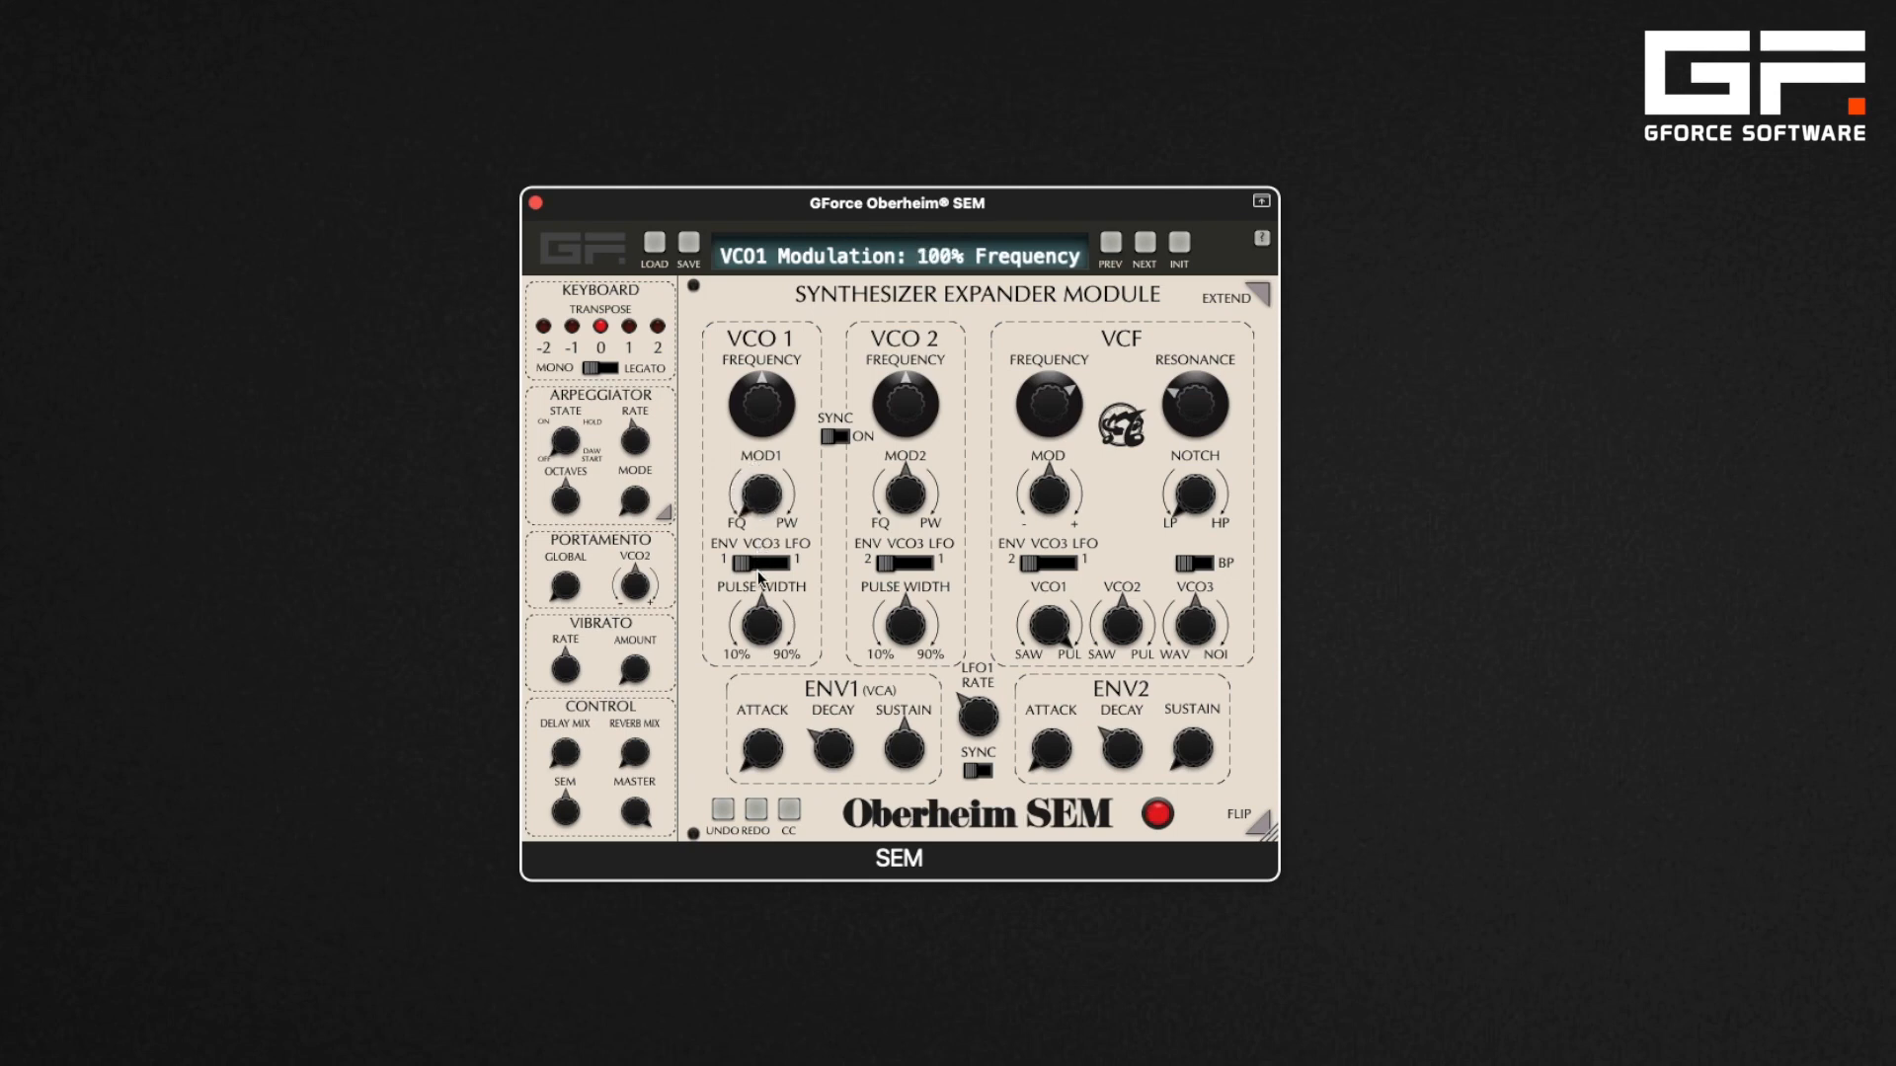
double_click(767, 494)
drag(766, 498, 761, 416)
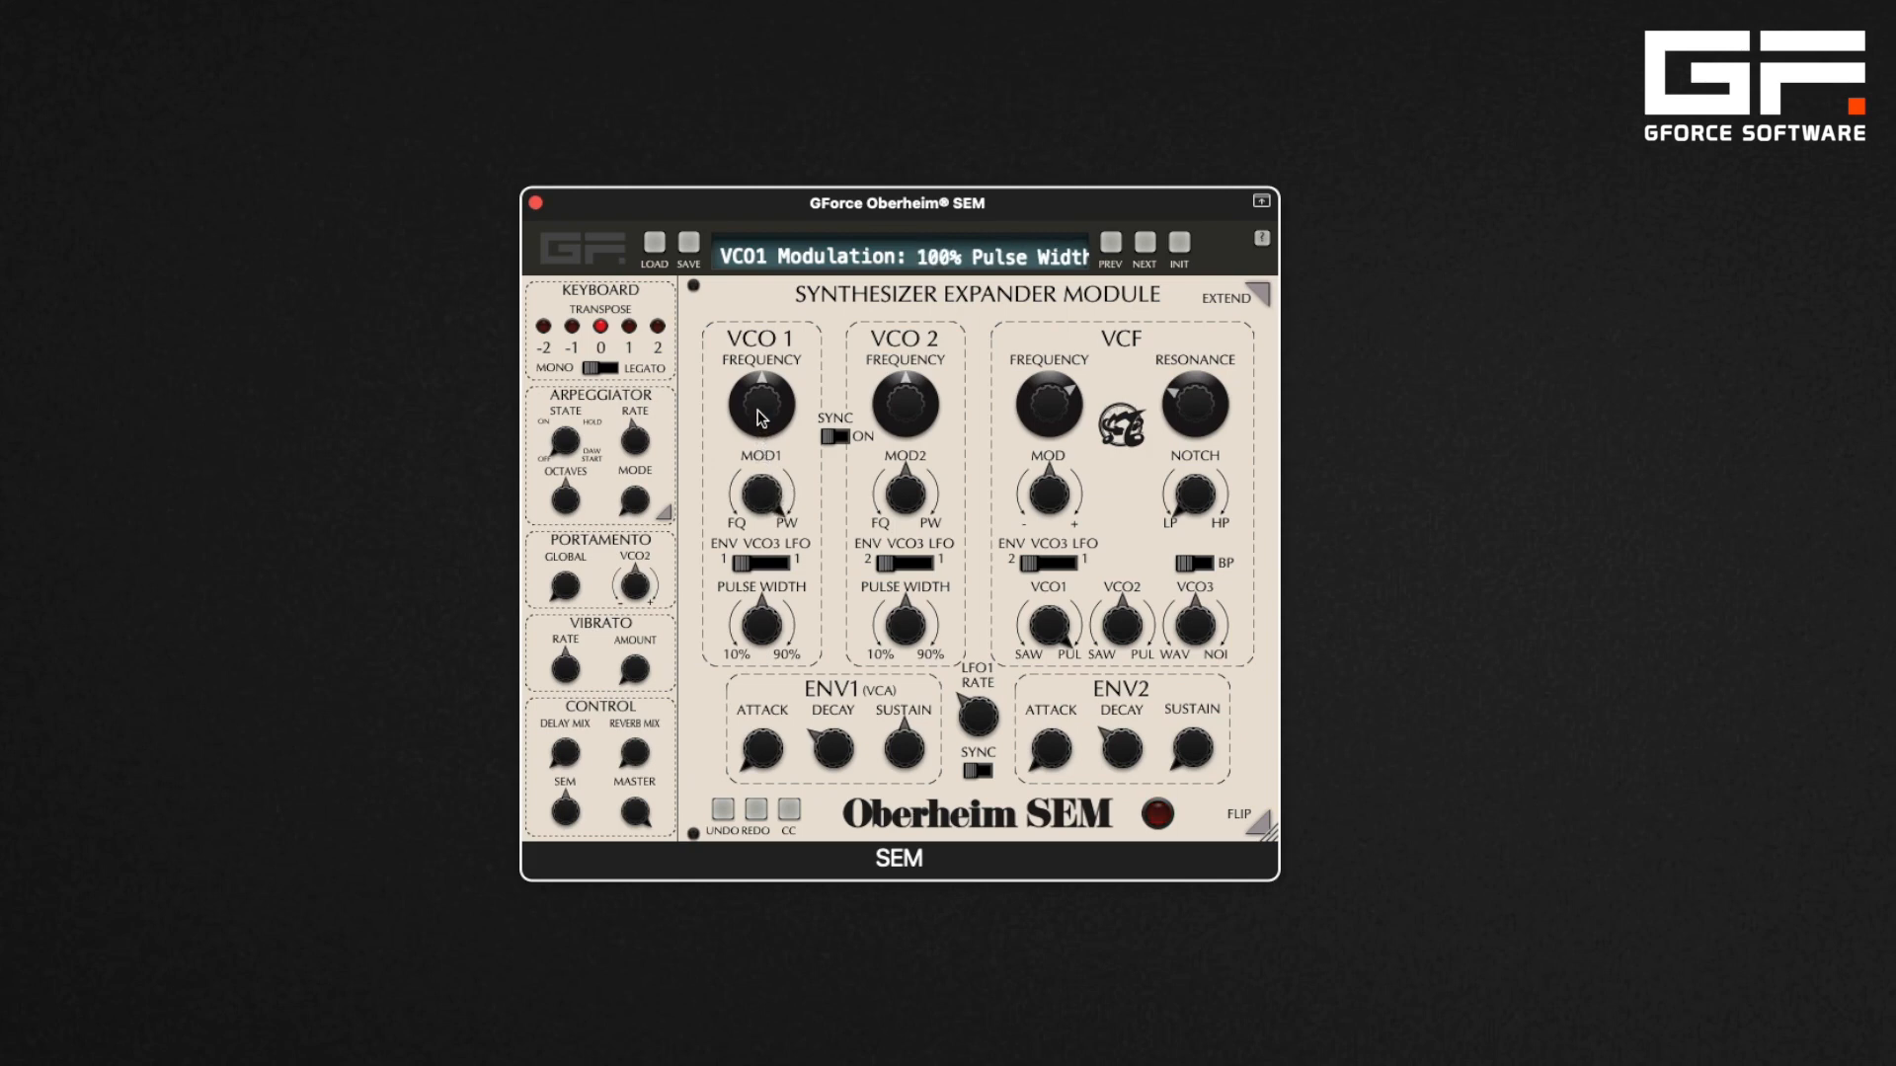
double_click(766, 497)
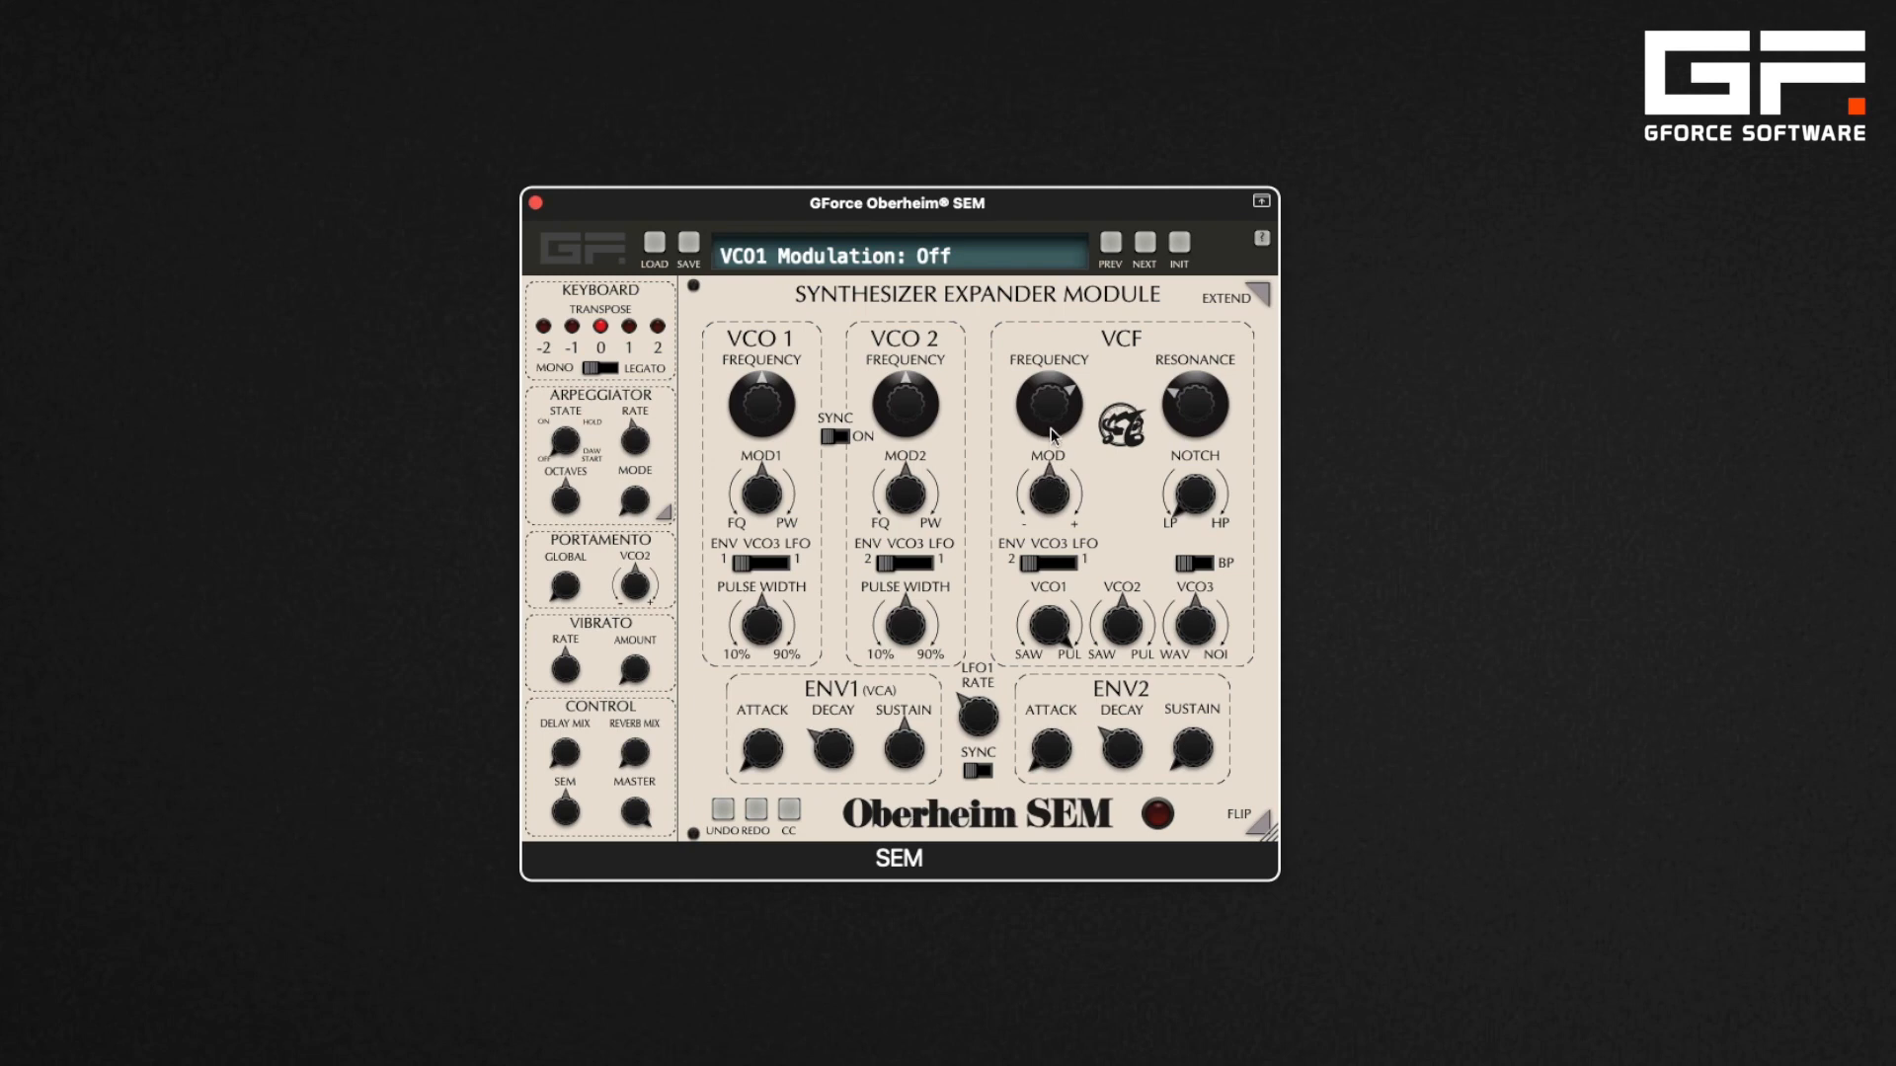
Lower the VCF cutoff to 528 Hz and turn up the VCF modulation depth
drag(1053, 435, 1059, 486)
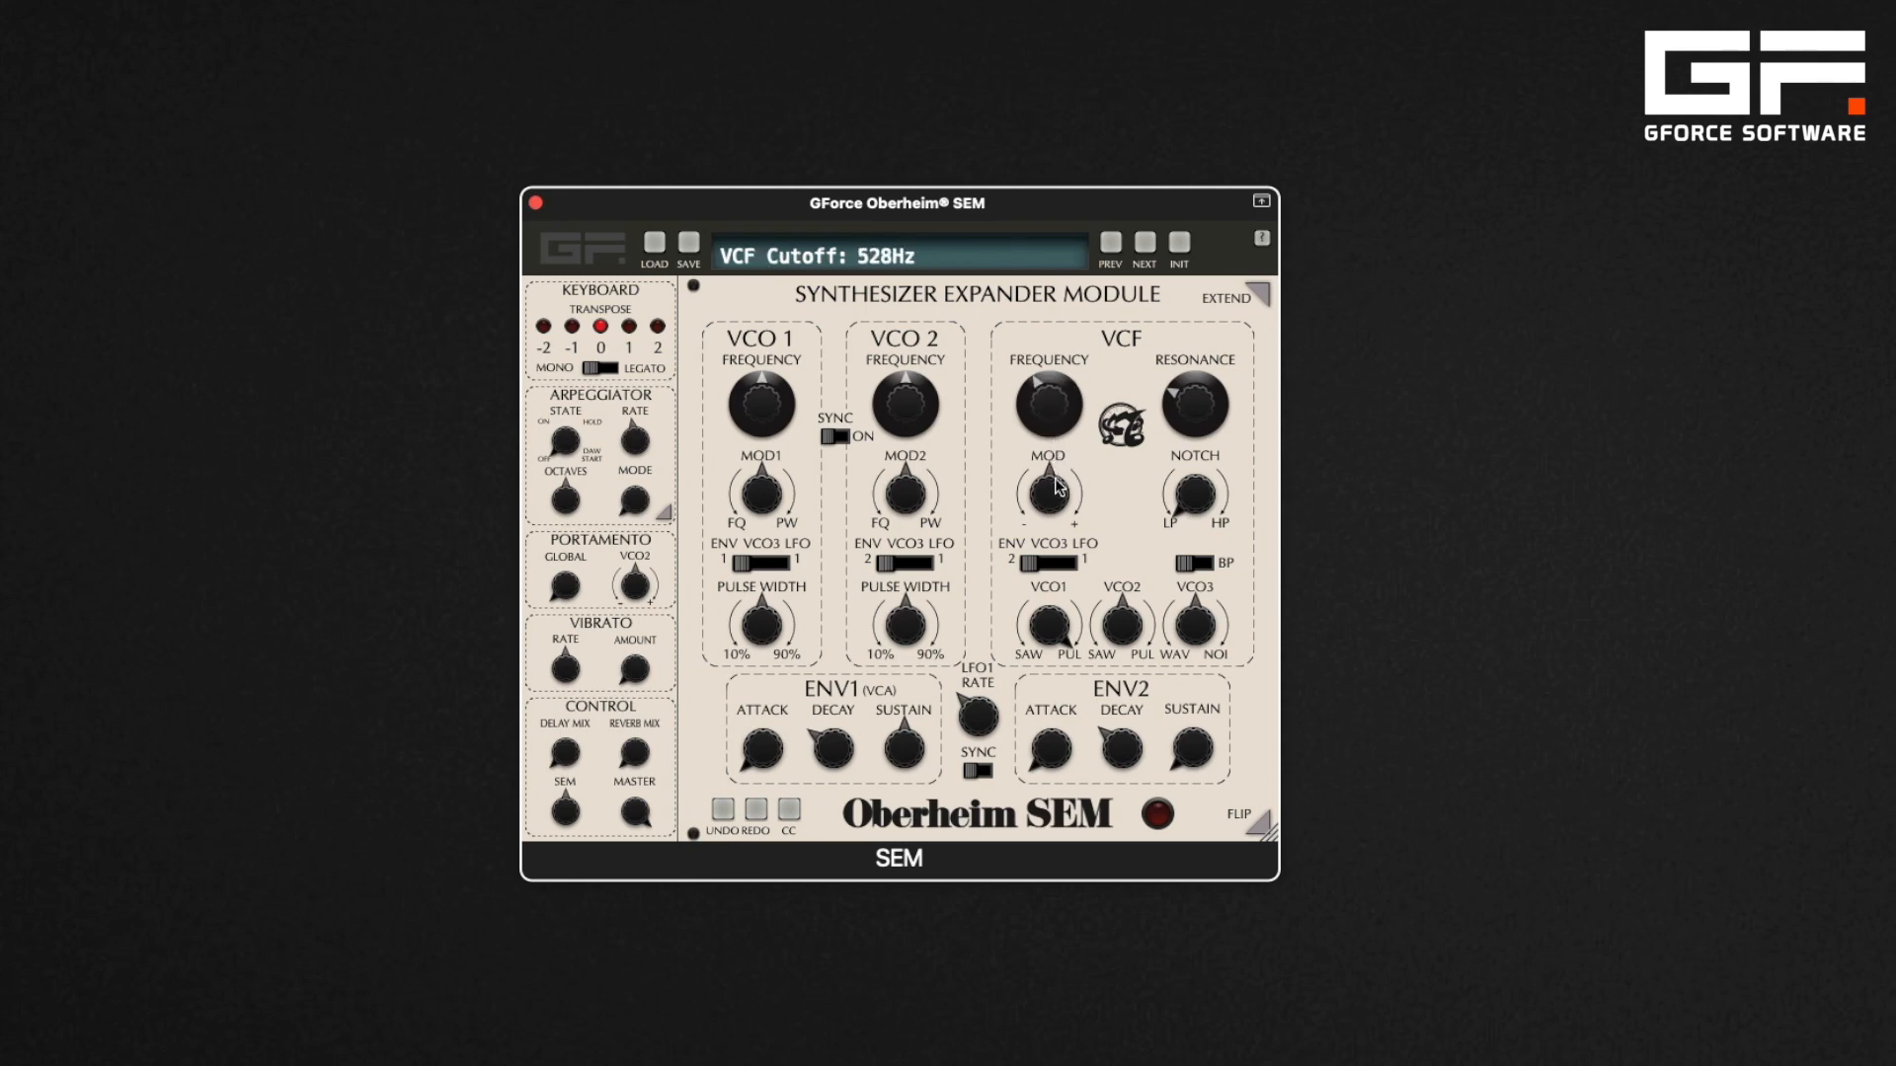
click(1056, 502)
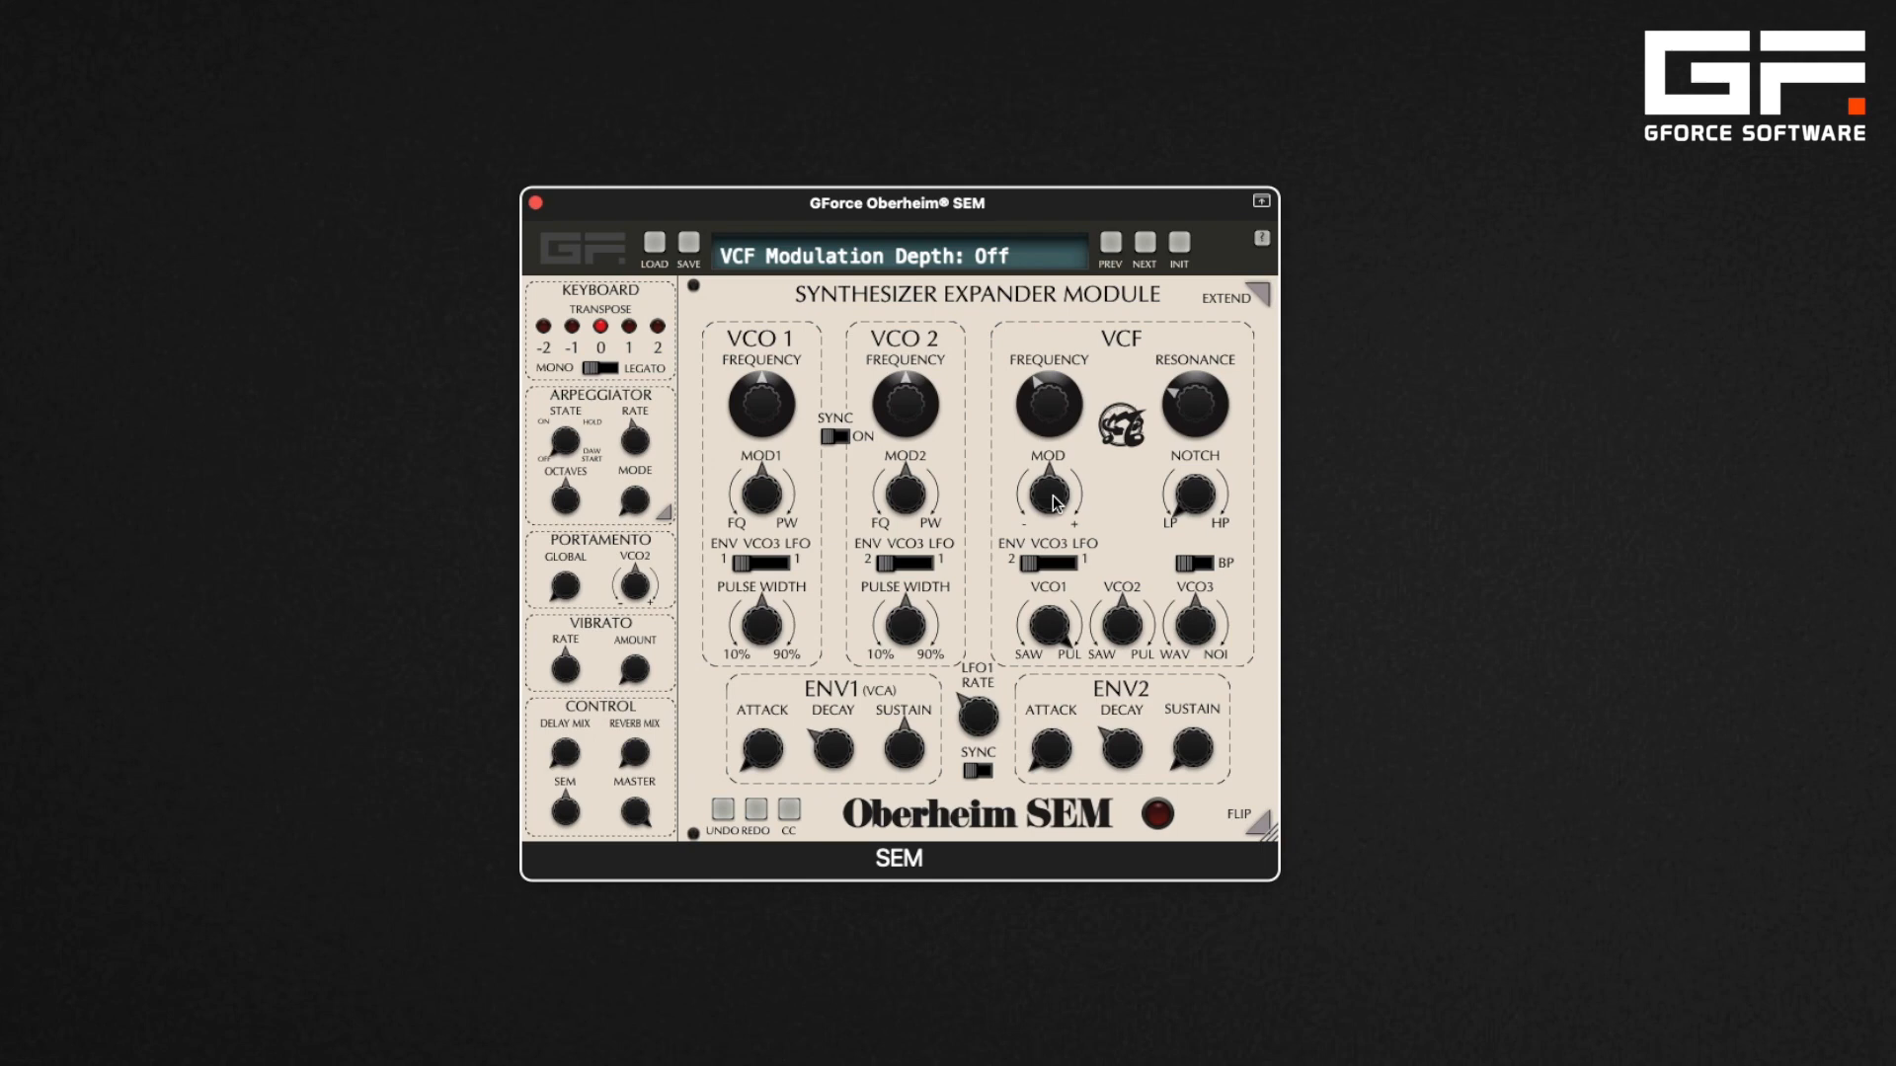
drag(1056, 502, 1053, 429)
Adjust the ENV2 decay and rebalance the VCF cutoff and VCF modulation depth
click(1118, 743)
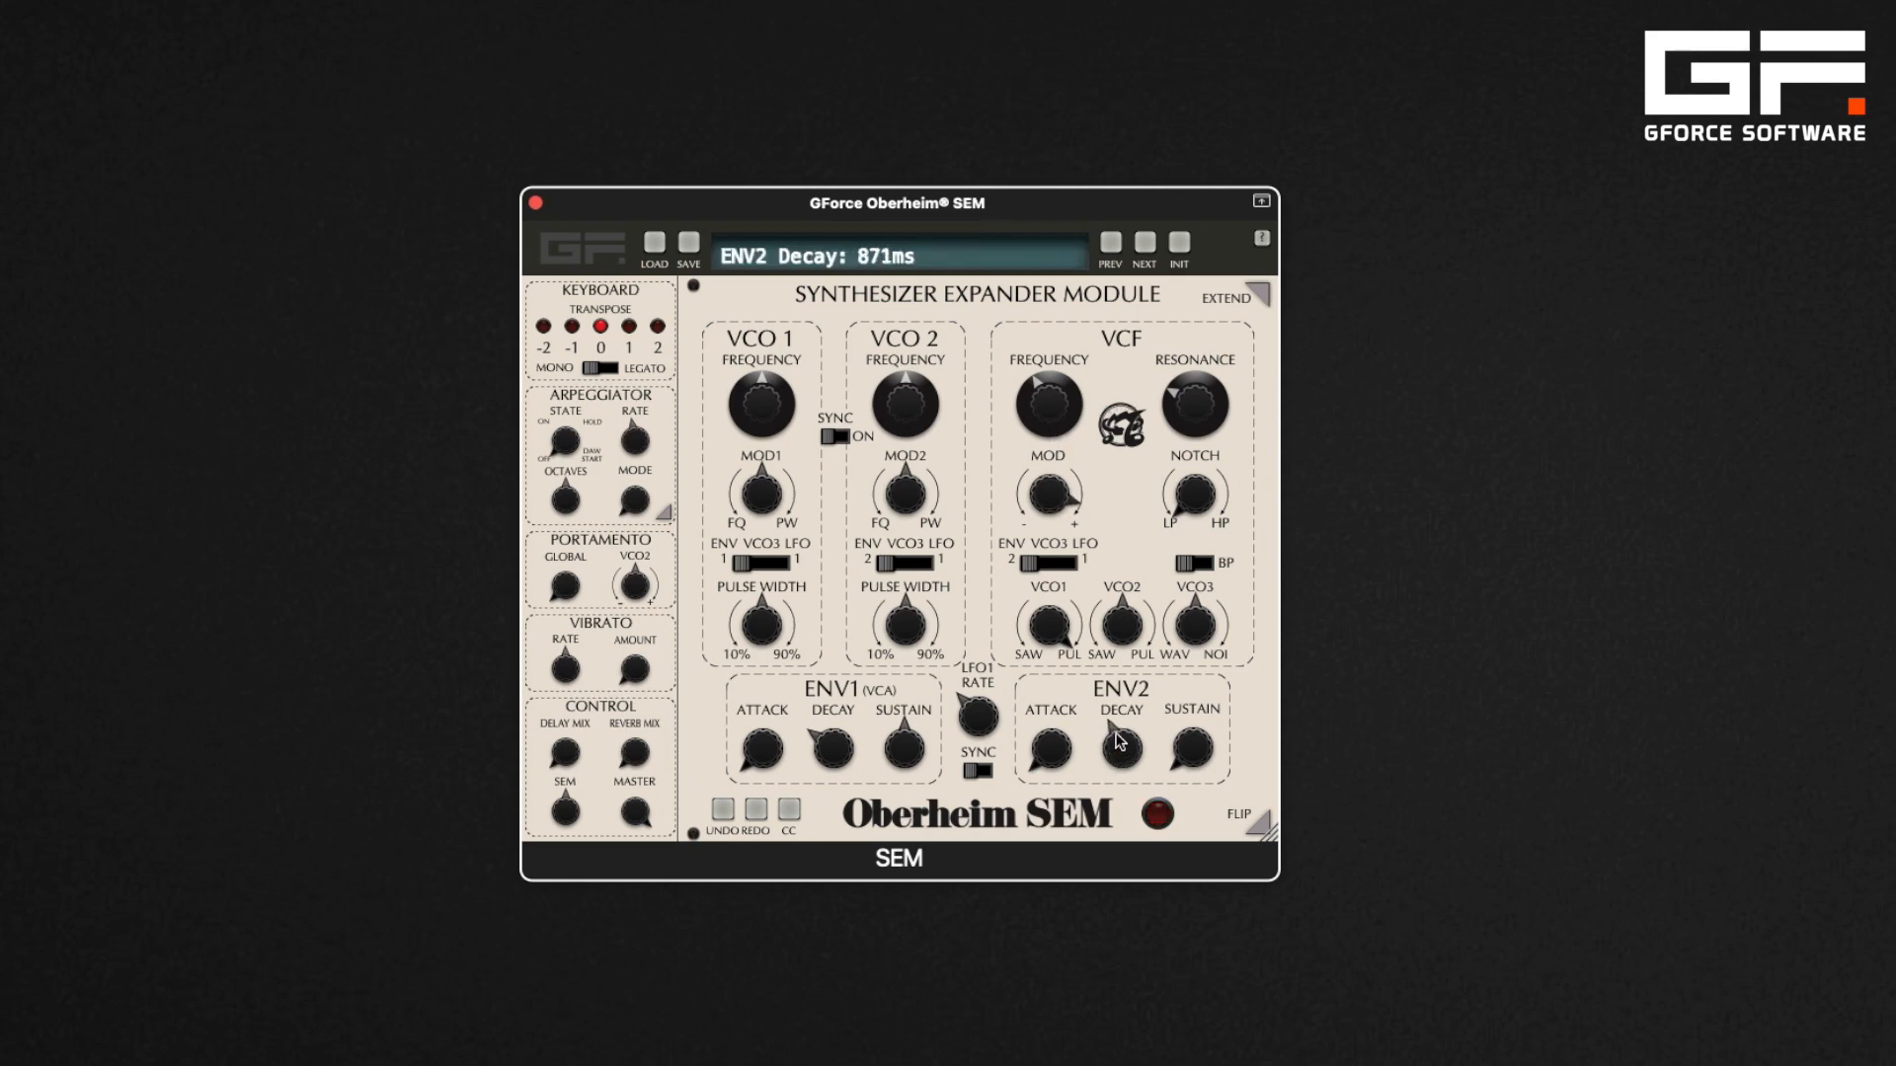
mouse_move(1119, 742)
mouse_down()
mouse_move(1115, 715)
mouse_move(1111, 755)
mouse_up()
drag(1059, 417, 1047, 630)
click(1056, 493)
drag(1090, 713, 1096, 695)
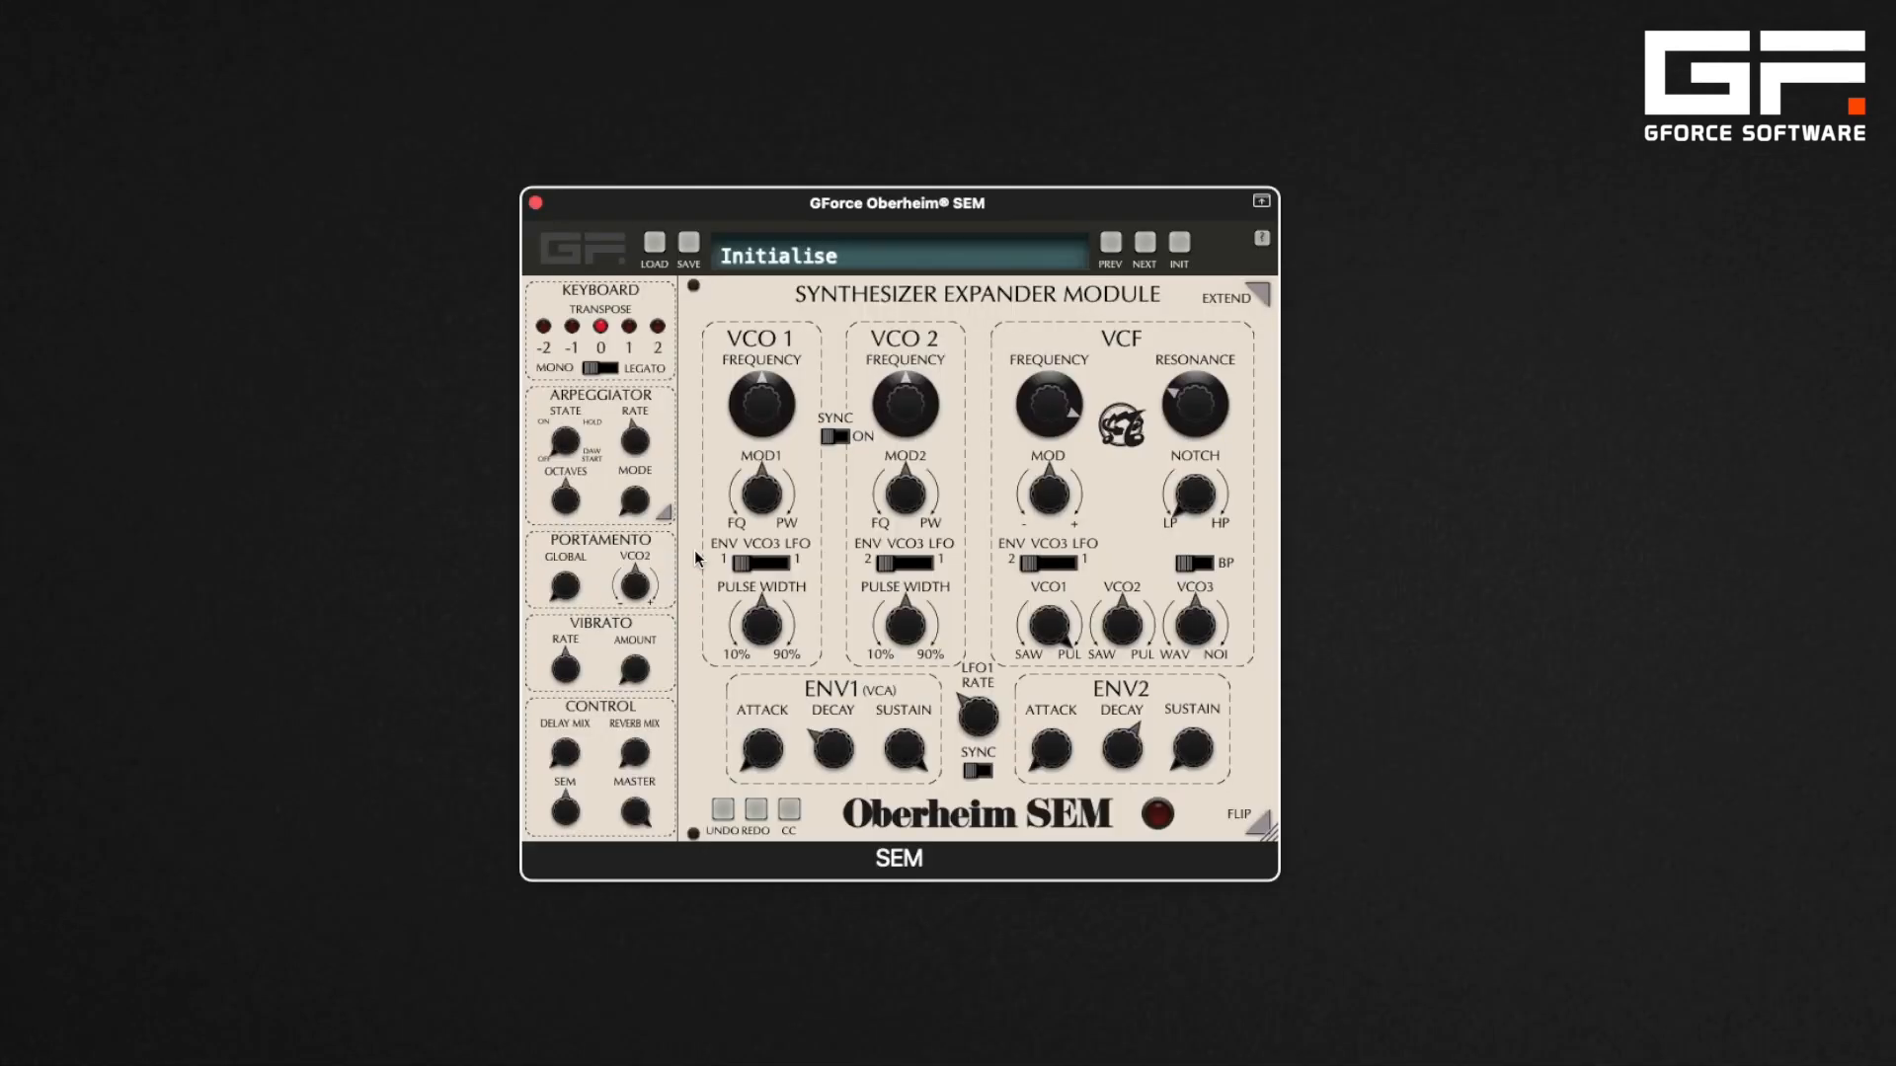
Switch the VCO1, VCO2 and VCF modulation sources to LFO 1 and set VCO1 MOD1 to 61% frequency
drag(741, 562, 927, 560)
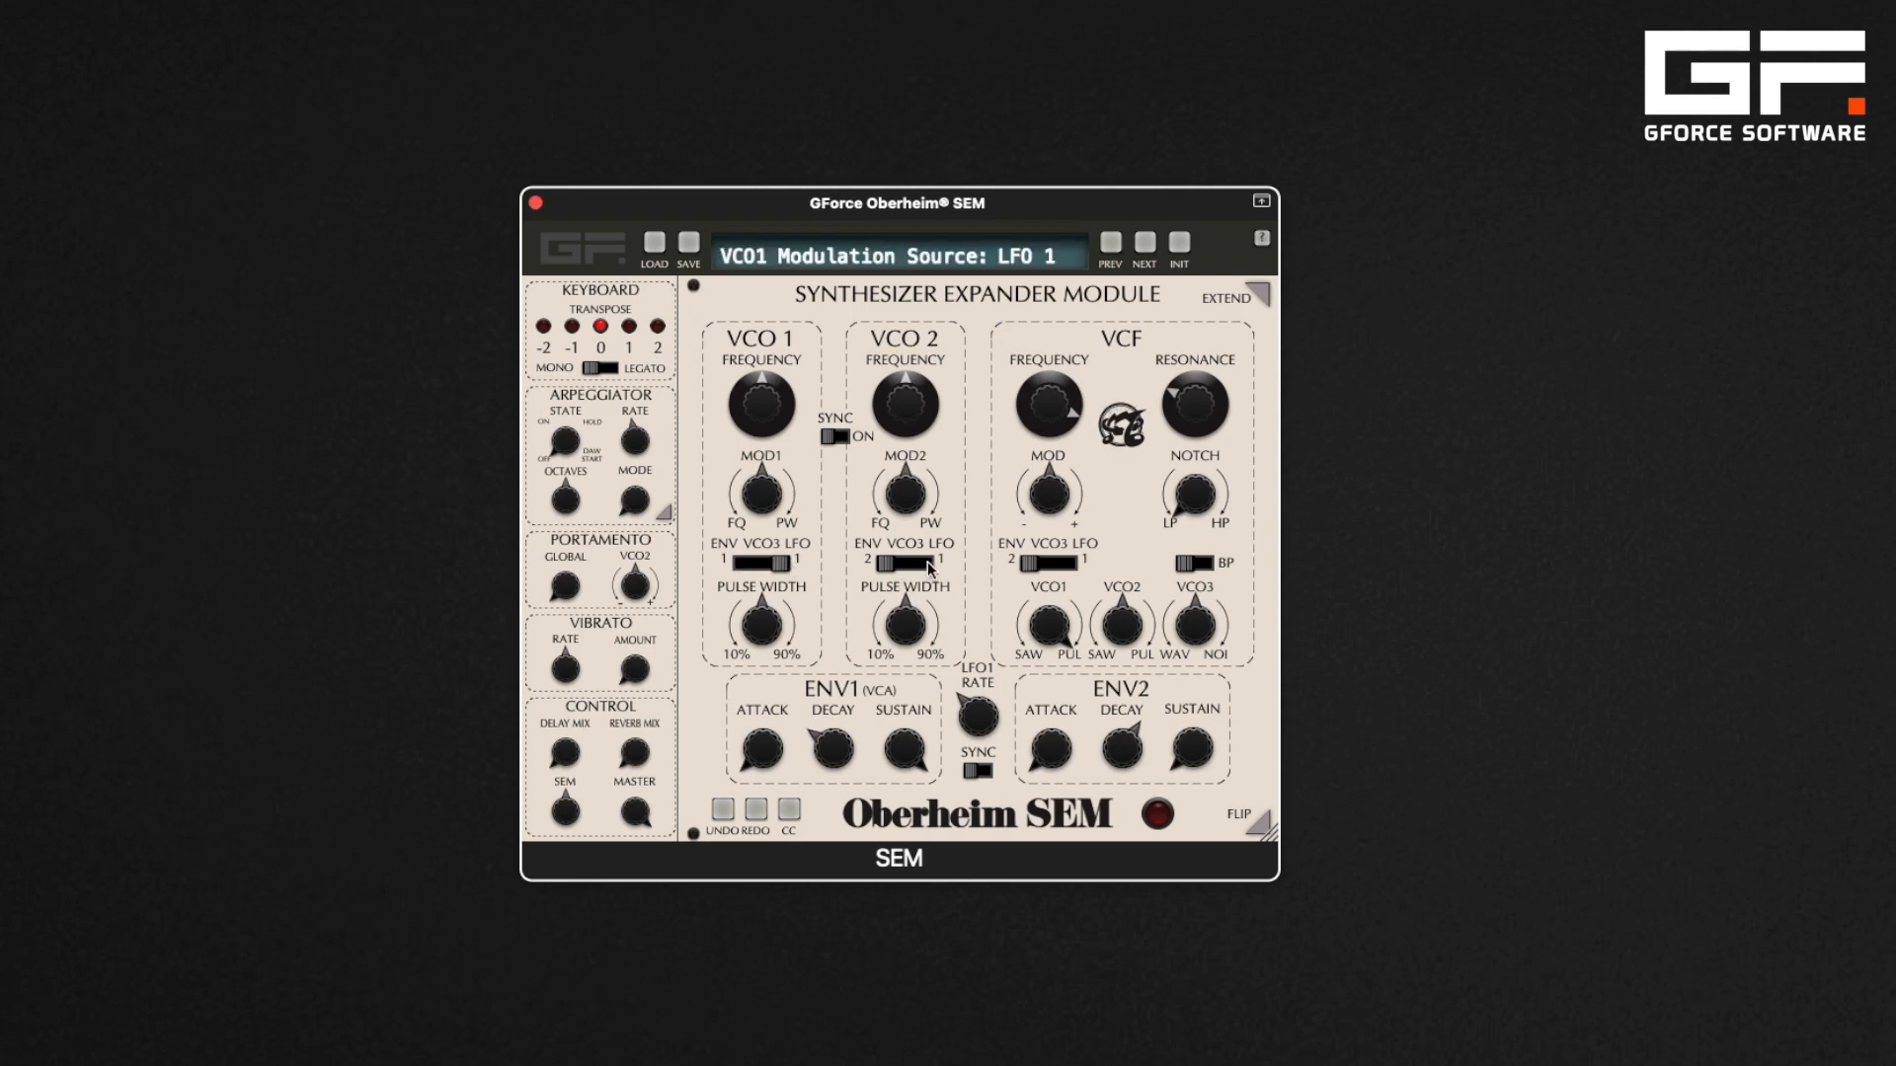
click(1074, 561)
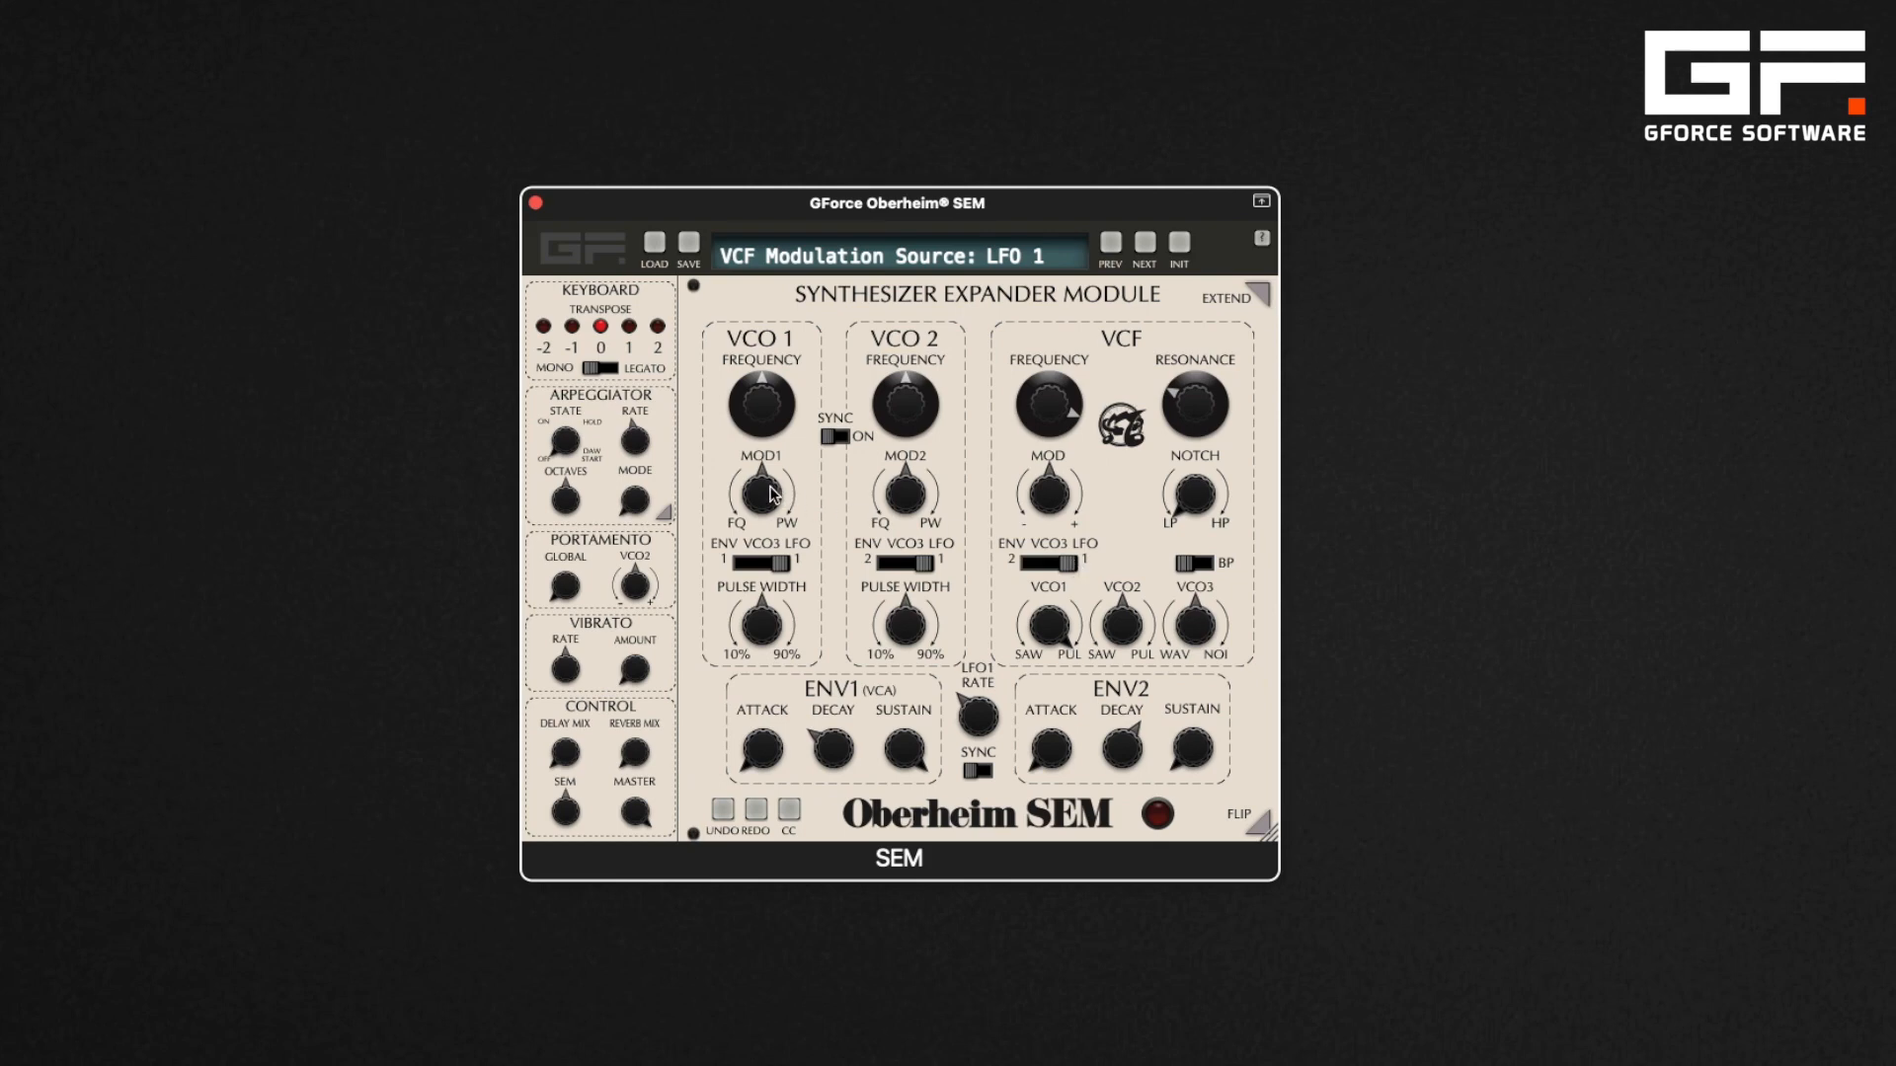
drag(769, 493, 758, 544)
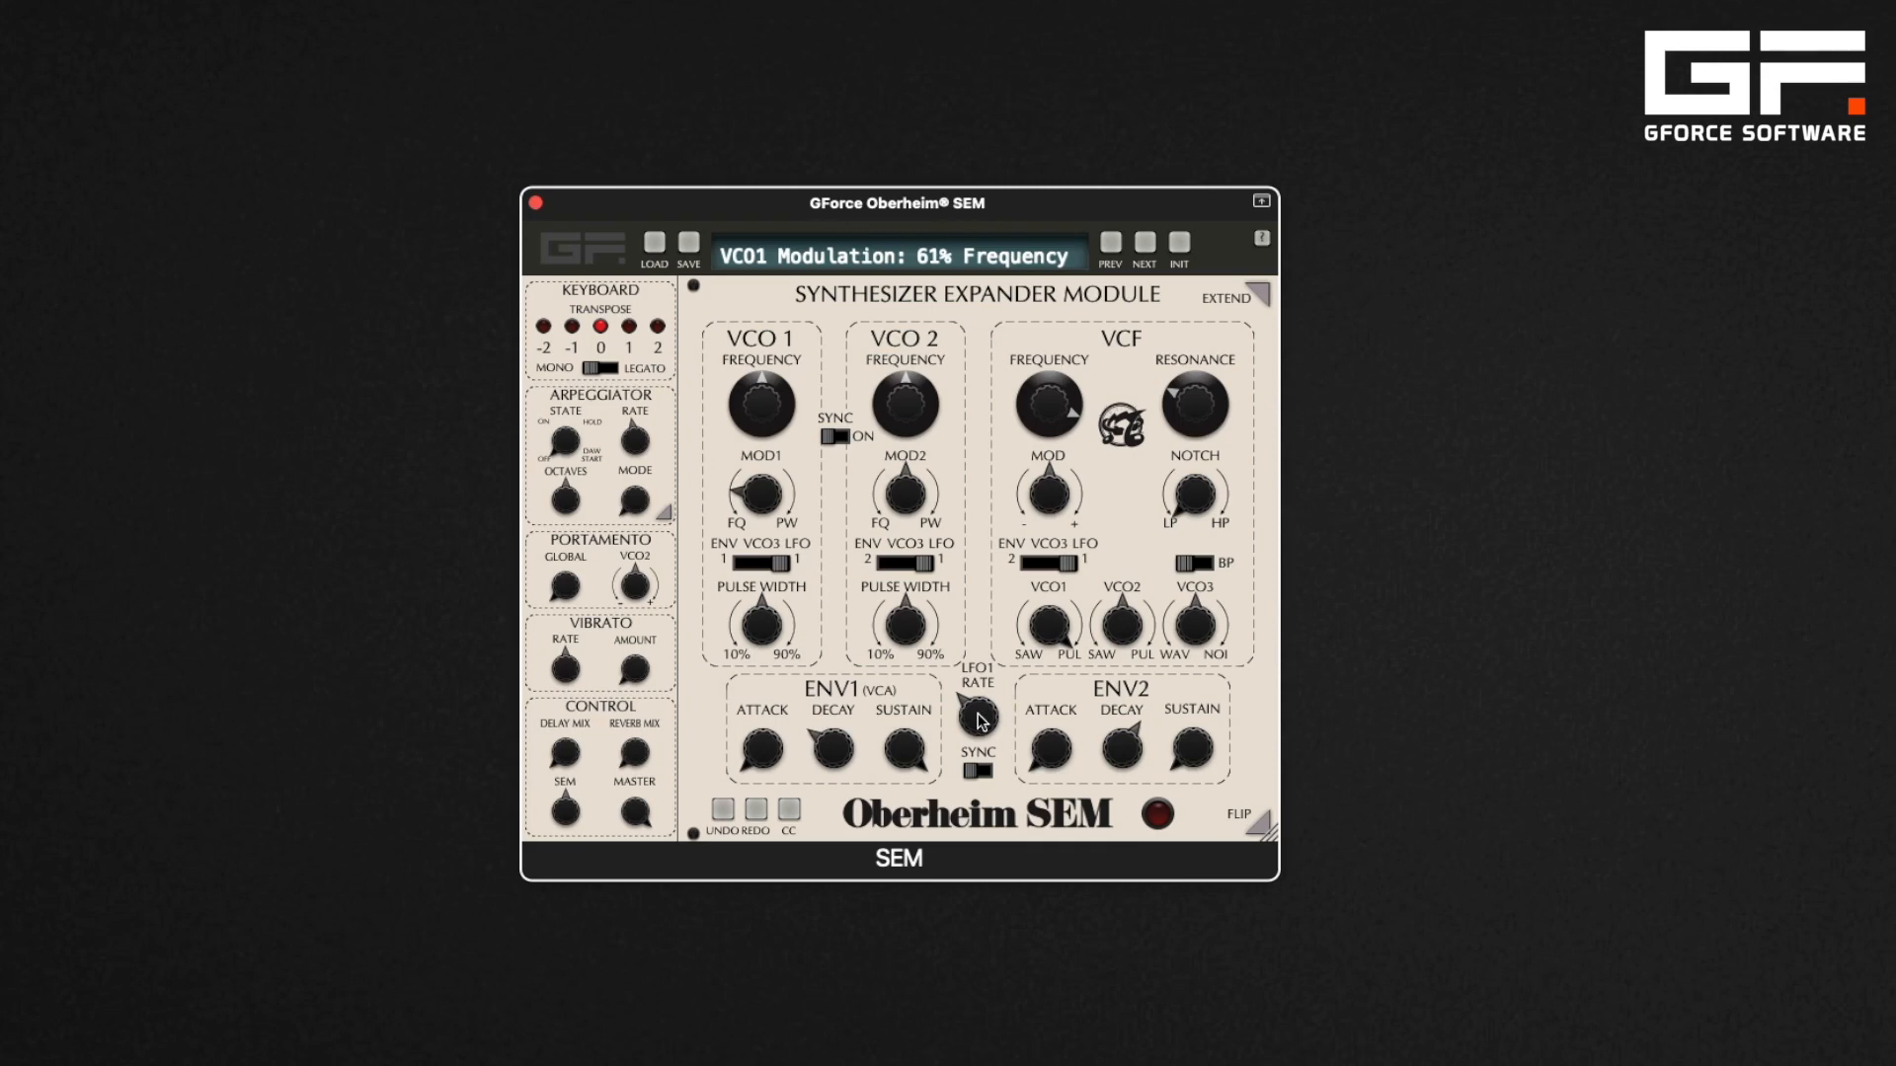
Set the LFO1 rate to about 4.19 Hz, turn LFO sync on, and adjust the synced rate
mouse_move(979, 721)
mouse_down()
mouse_move(961, 622)
mouse_move(965, 716)
mouse_up()
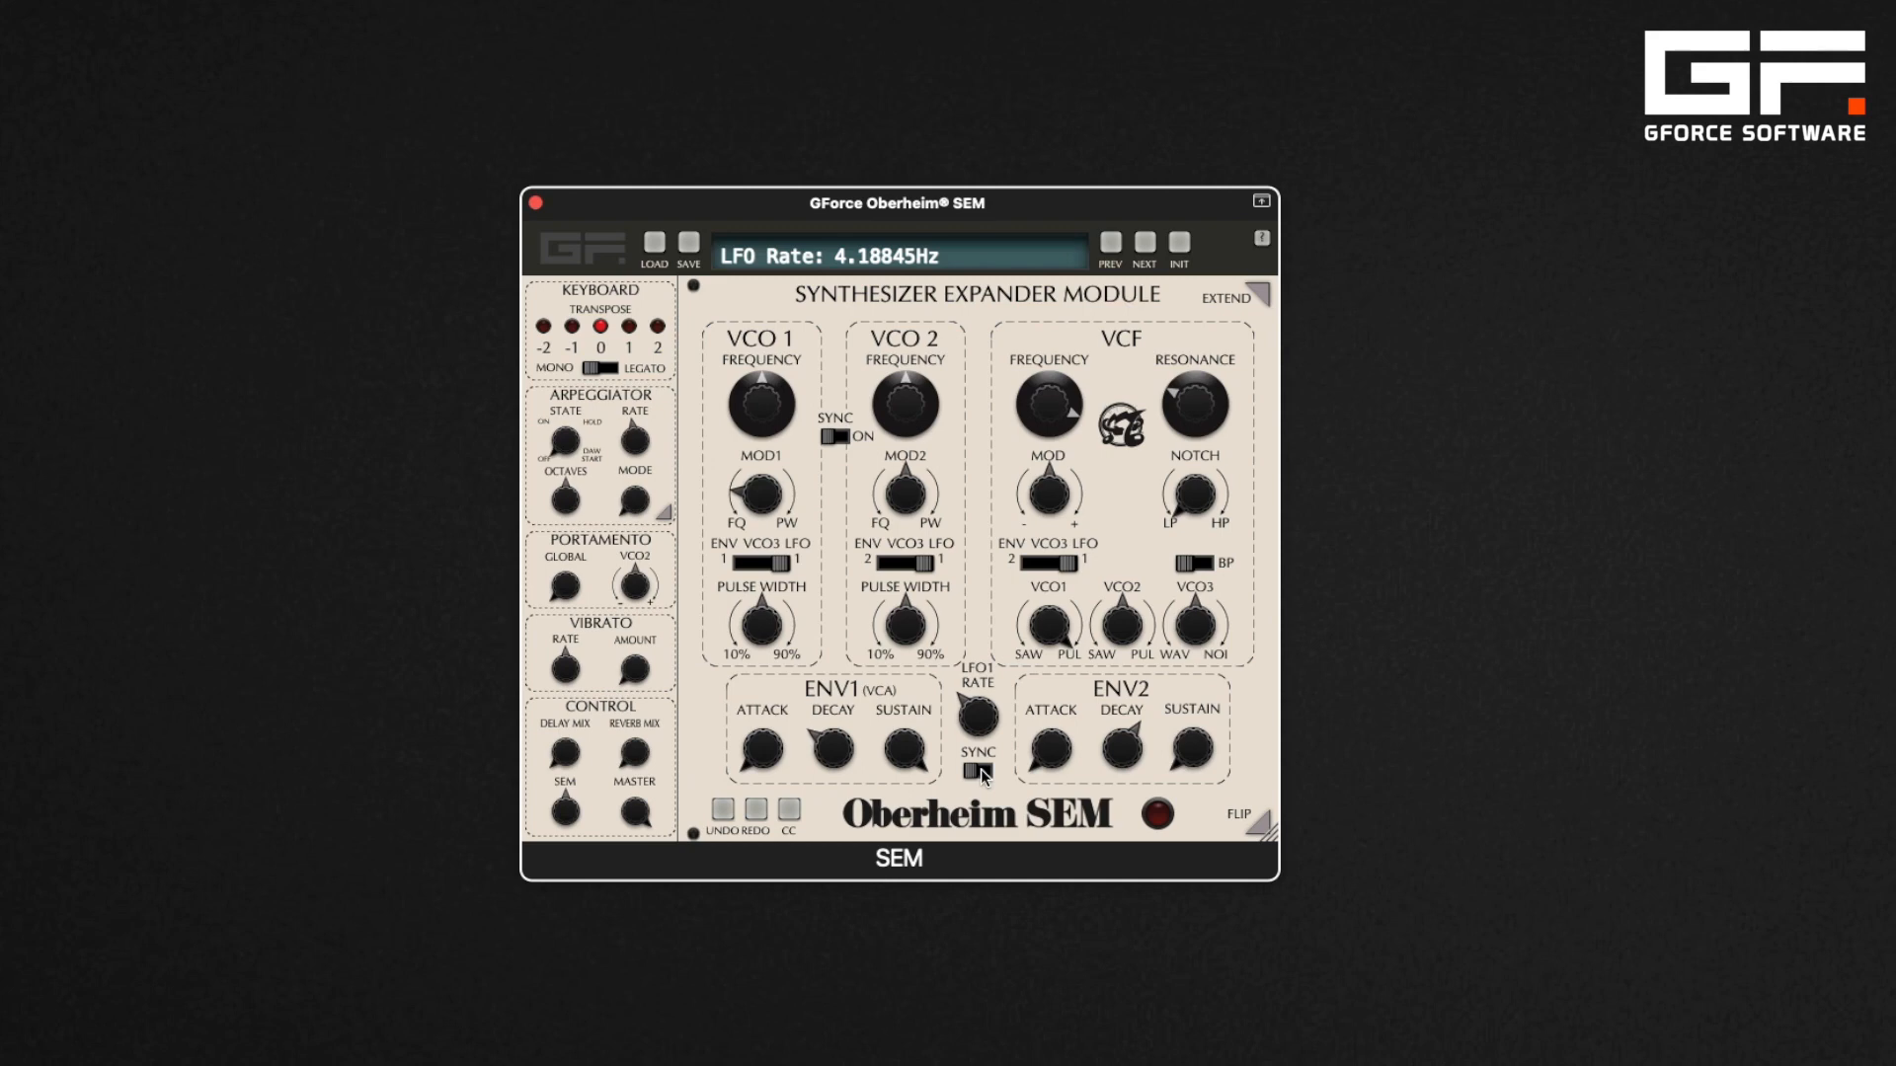
click(981, 773)
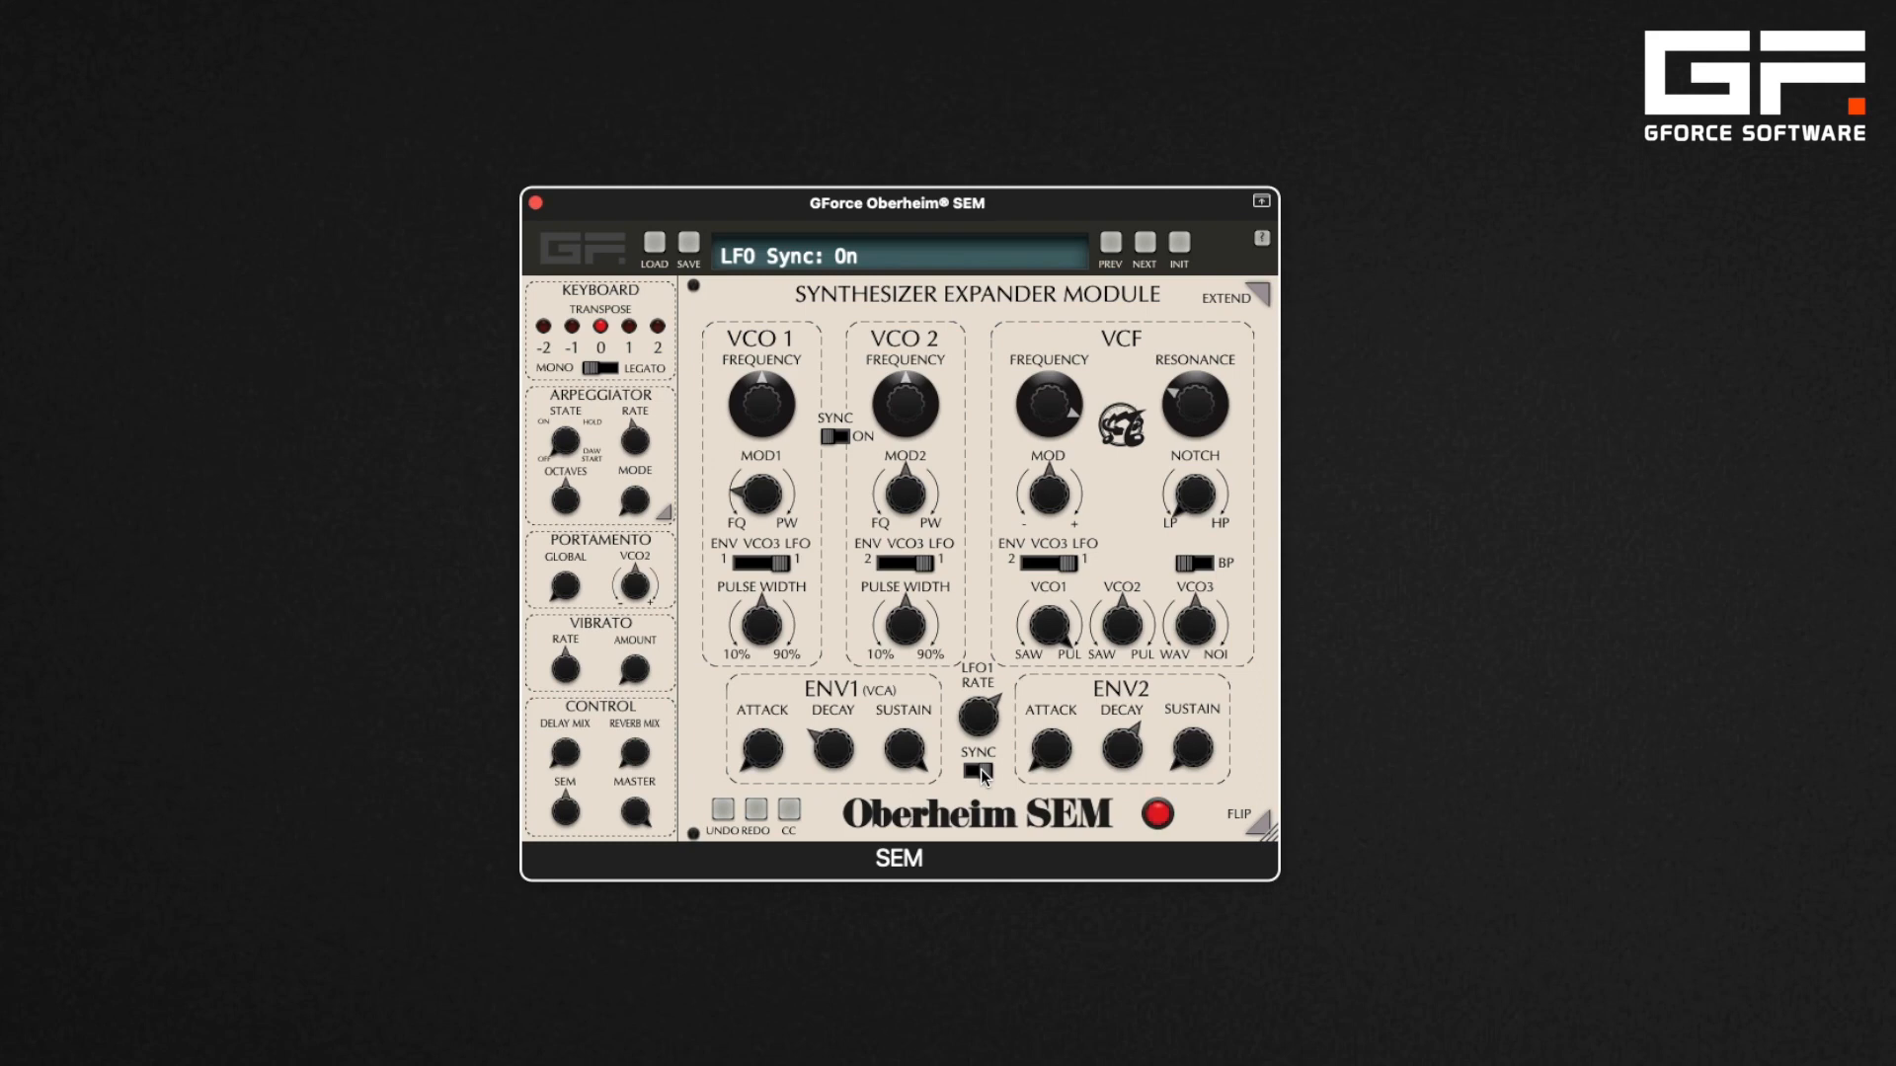
drag(981, 719, 991, 821)
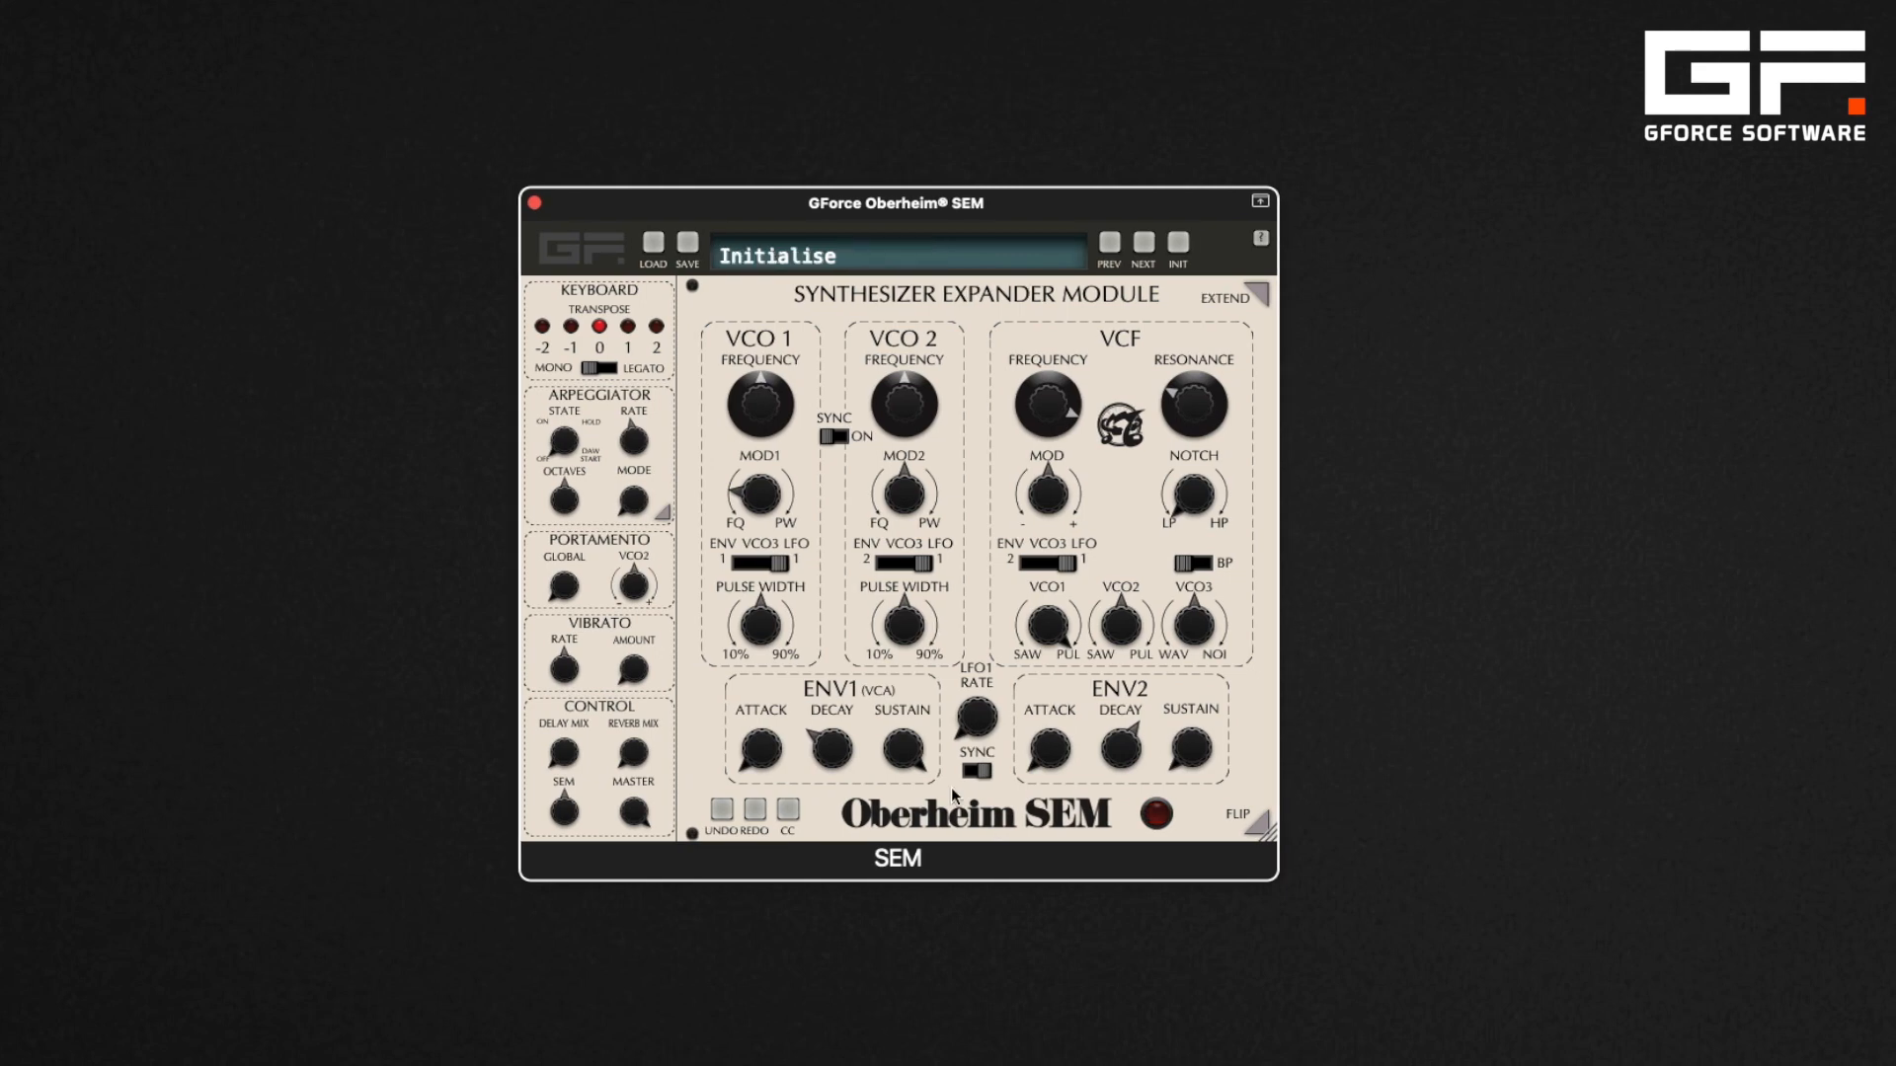
Open the extended rear panel and set the LFO1 sync rate to 1/8
click(1248, 293)
drag(1187, 204, 896, 184)
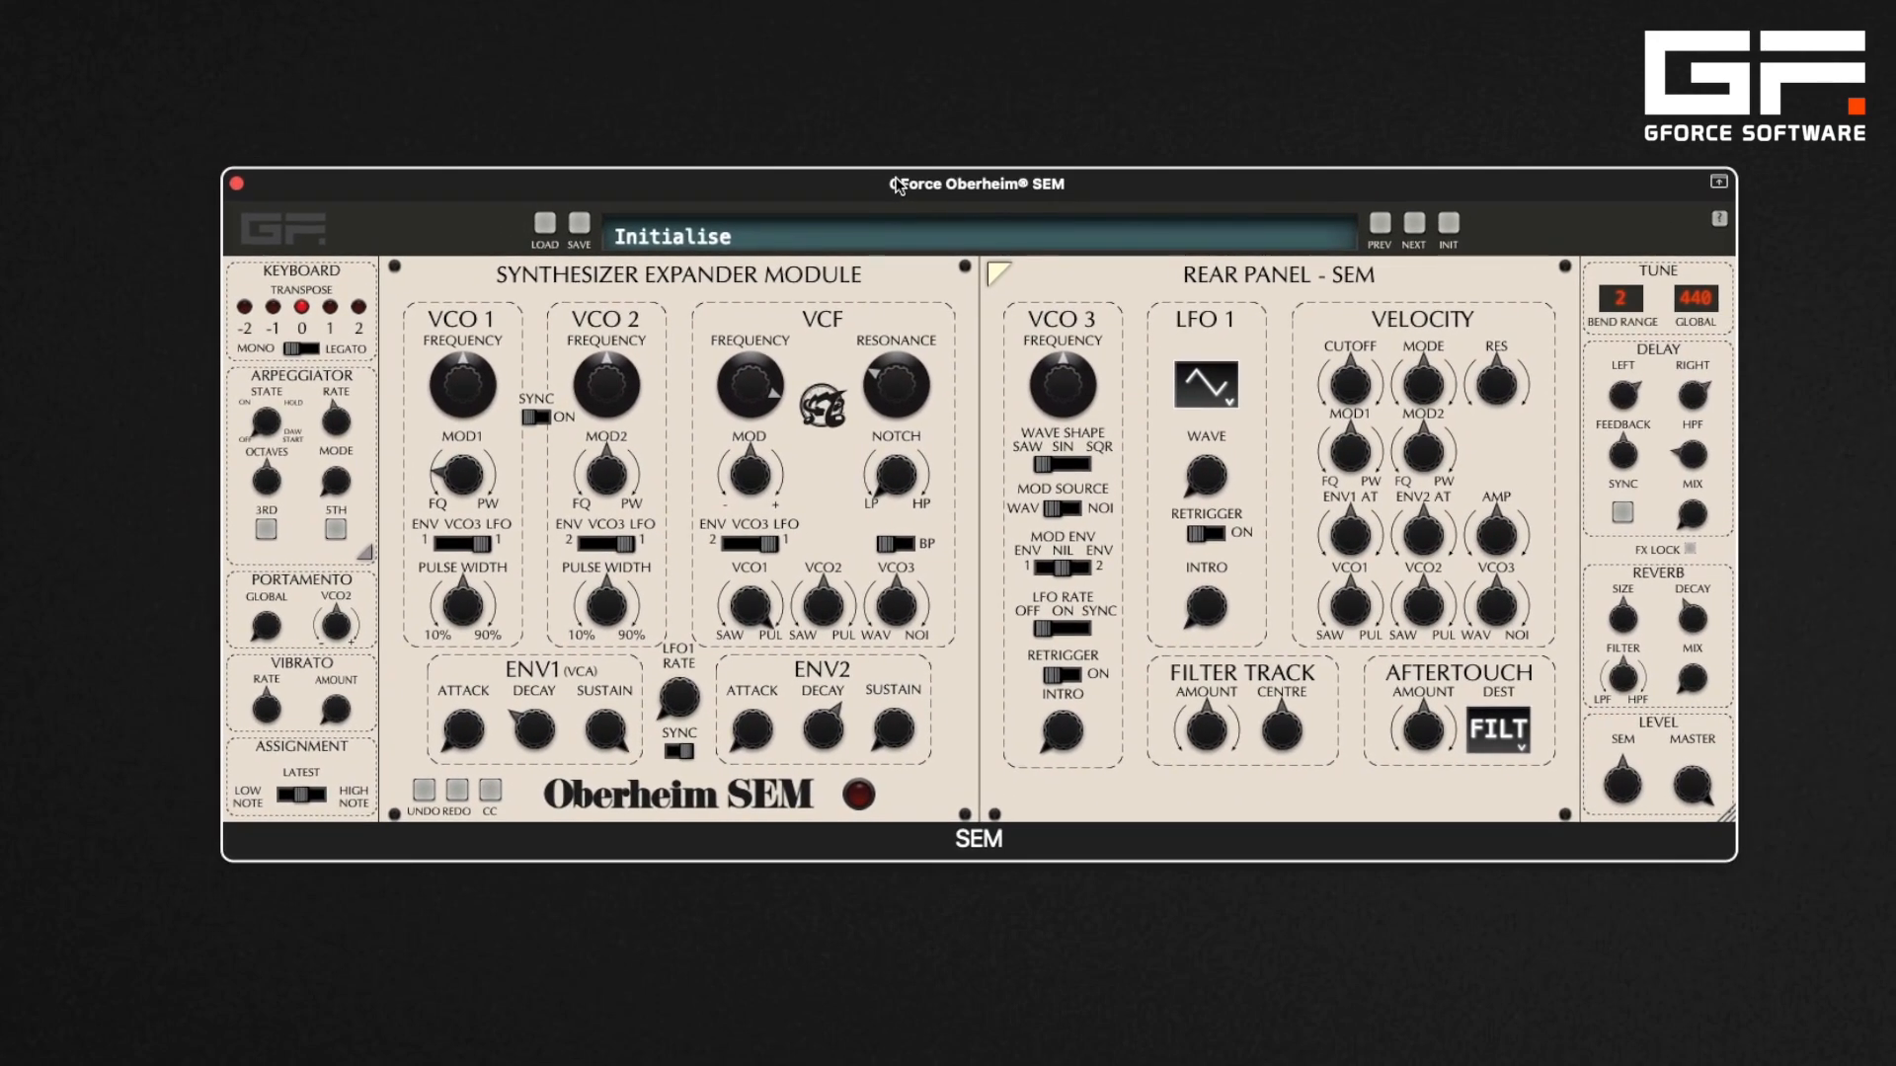
click(1224, 393)
drag(691, 697, 695, 547)
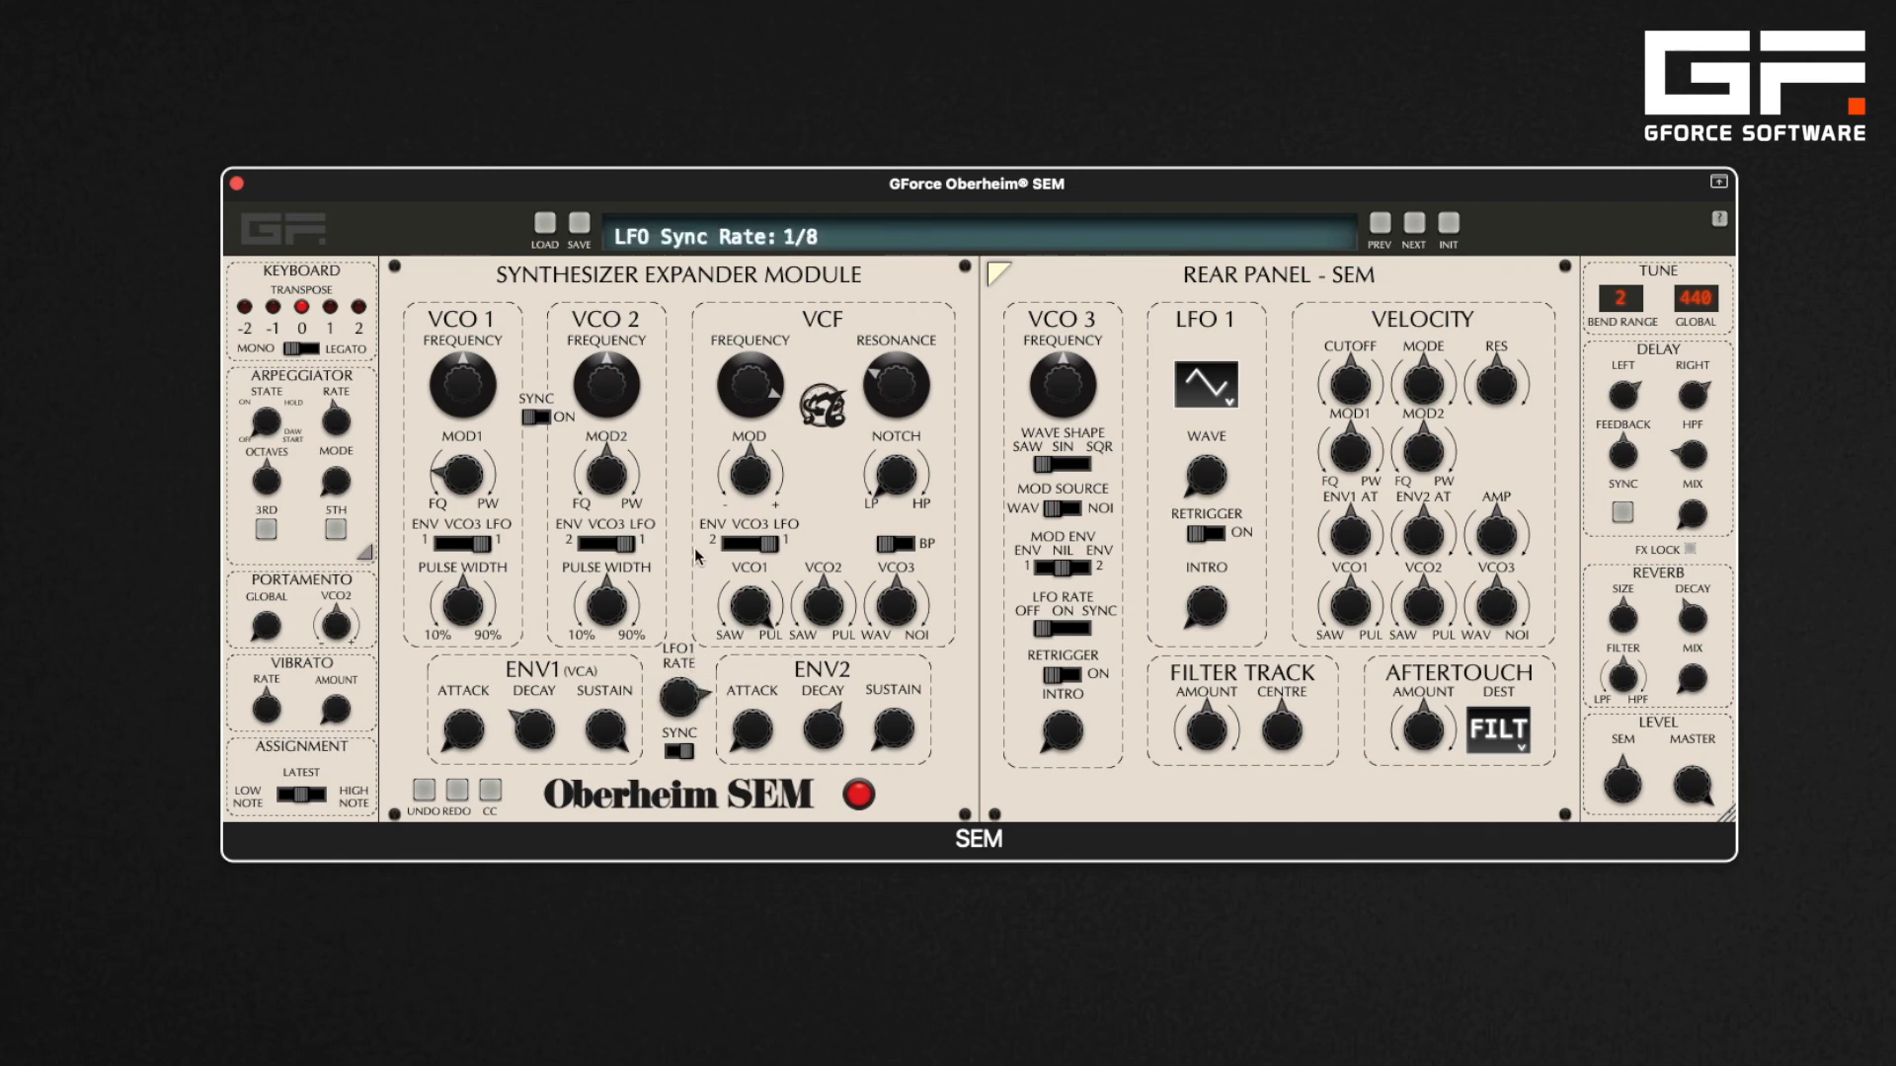
Cycle the LFO1 waveform through Sine, Half Square, Square, Noise and Ramp, returning to the triangle shape
click(1228, 403)
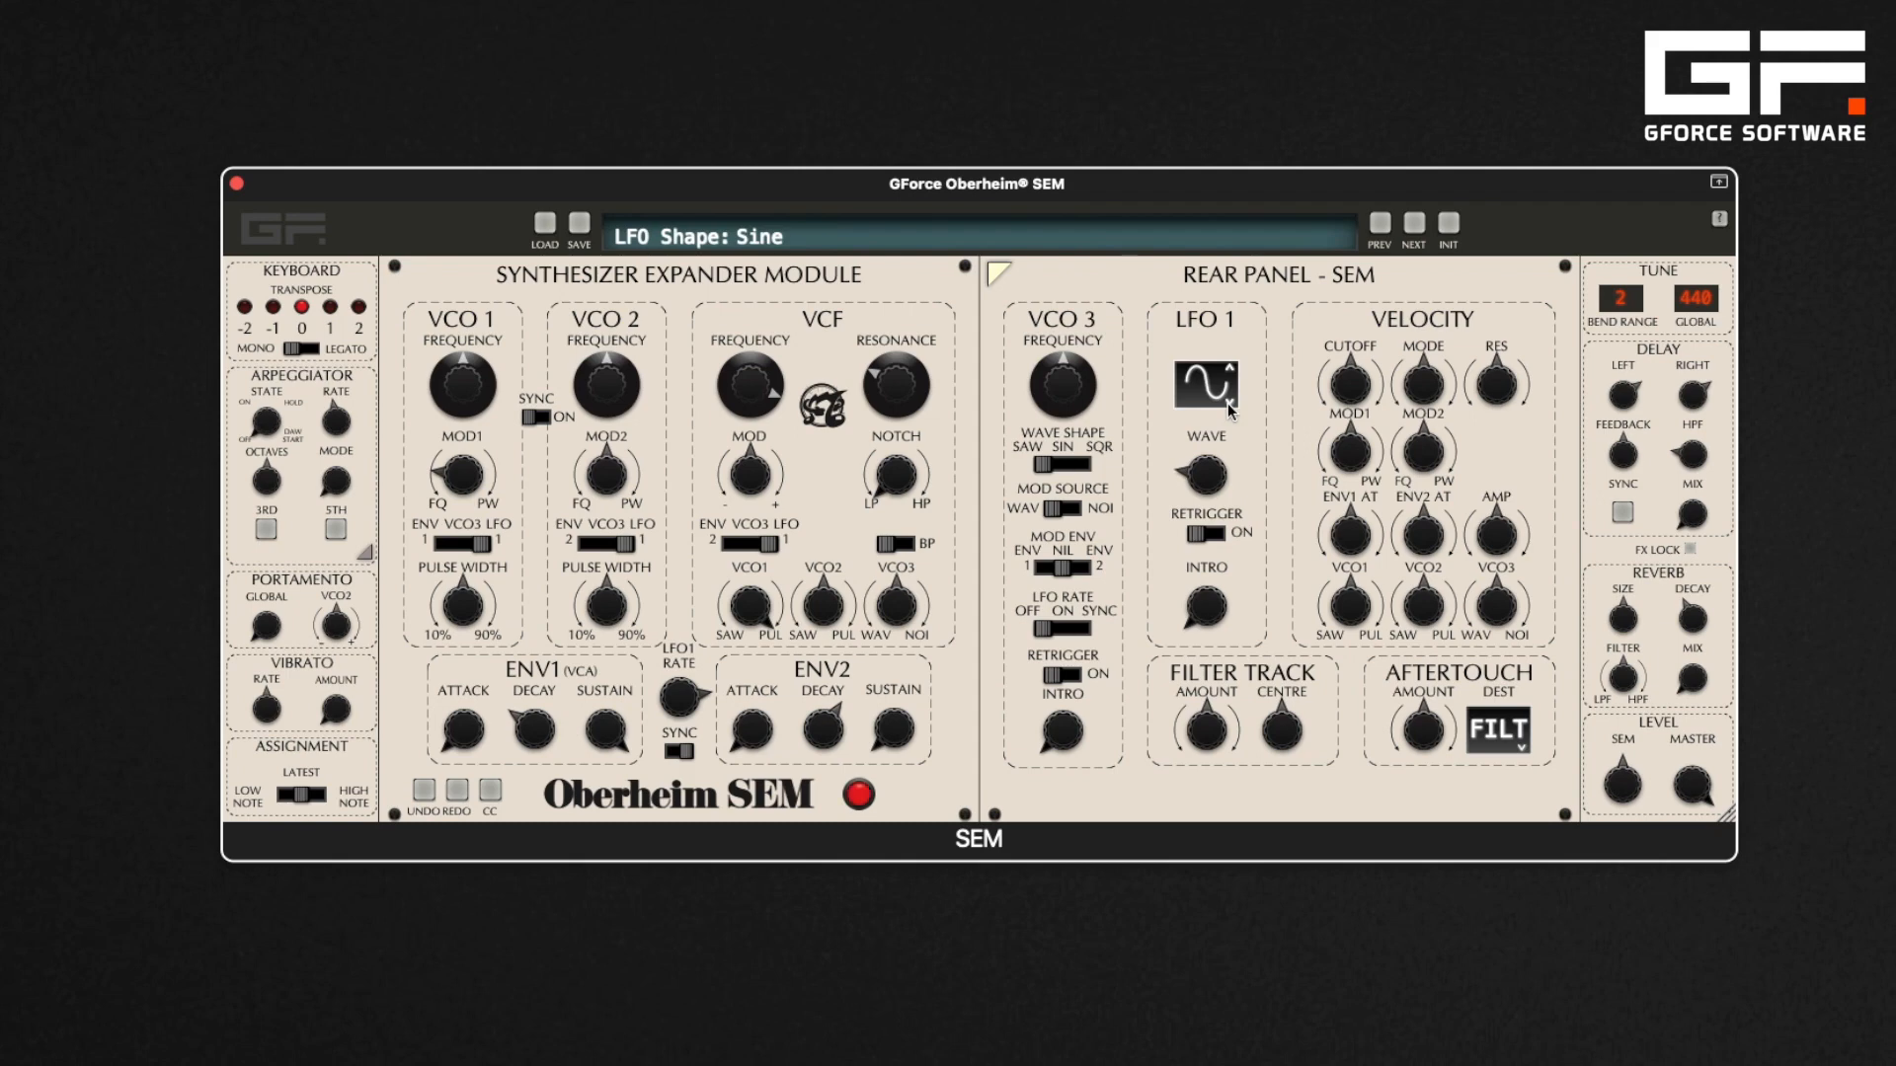
click(1229, 401)
click(1230, 401)
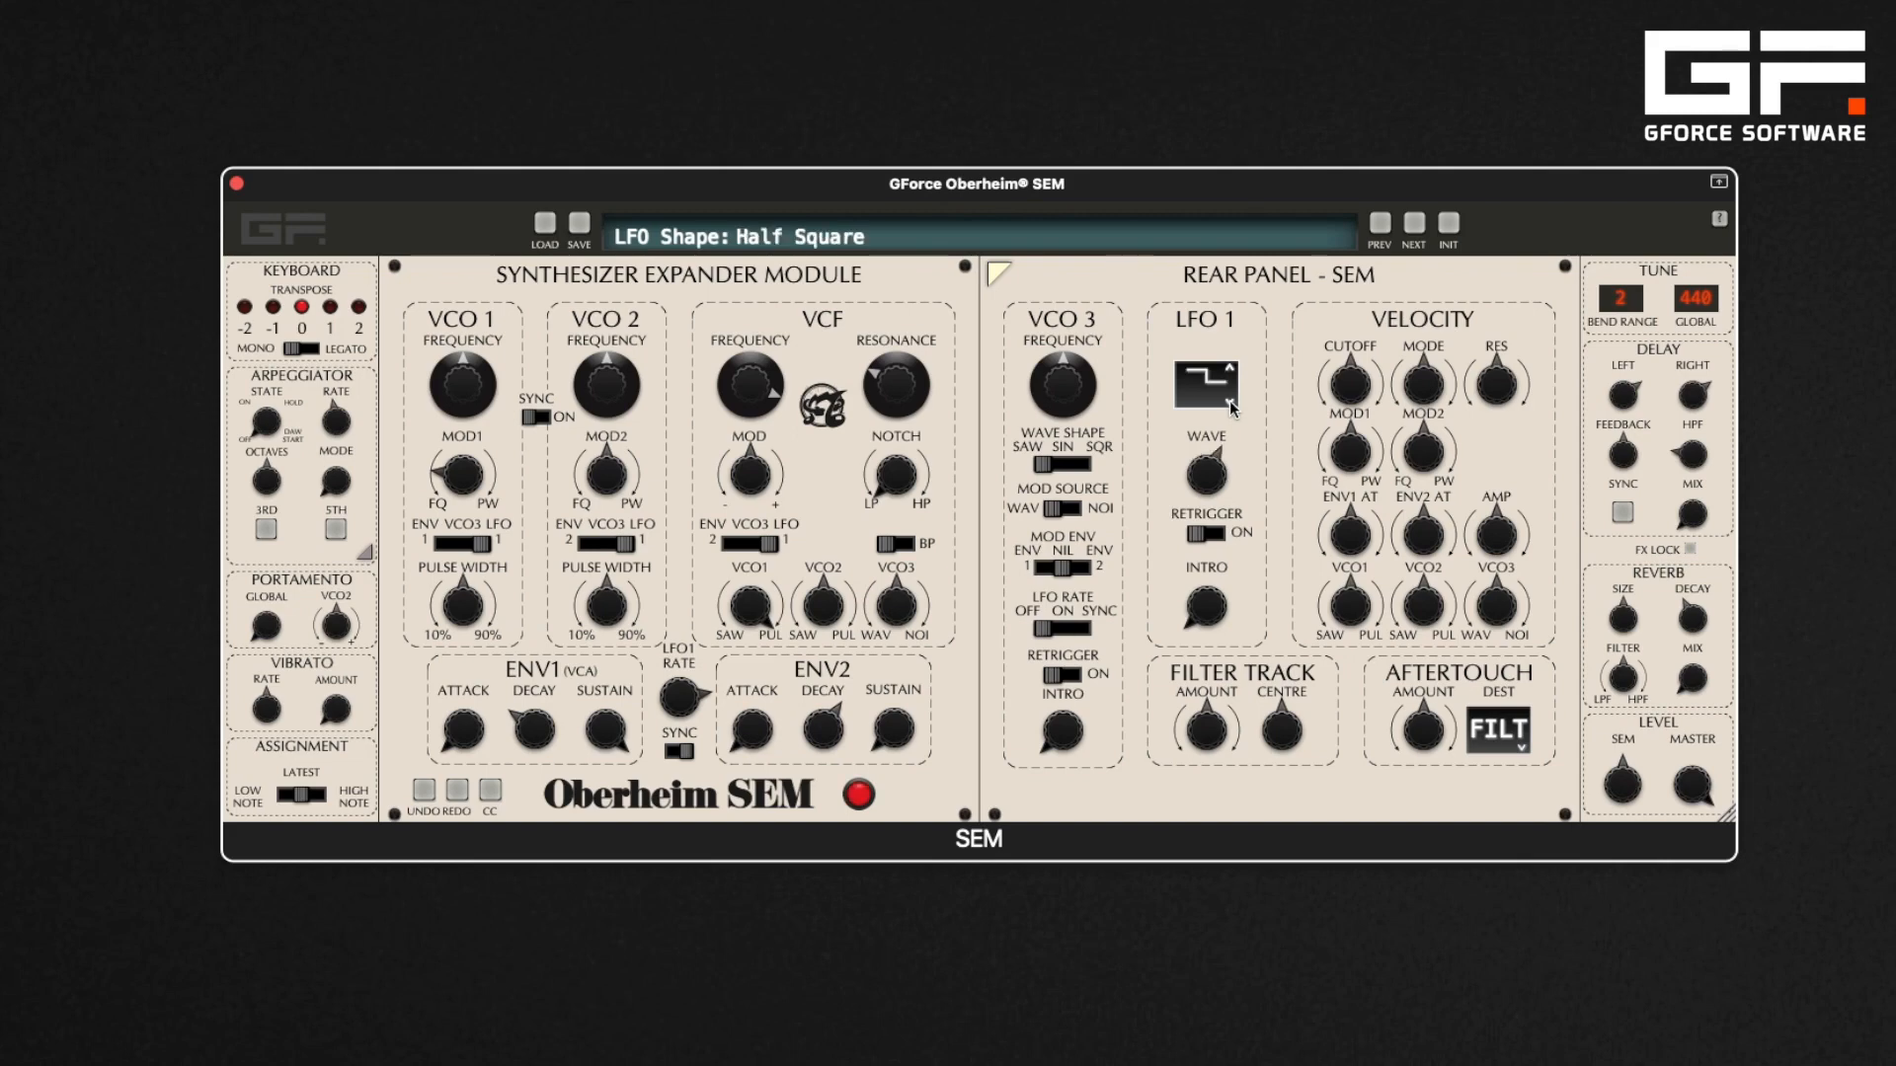
click(1229, 401)
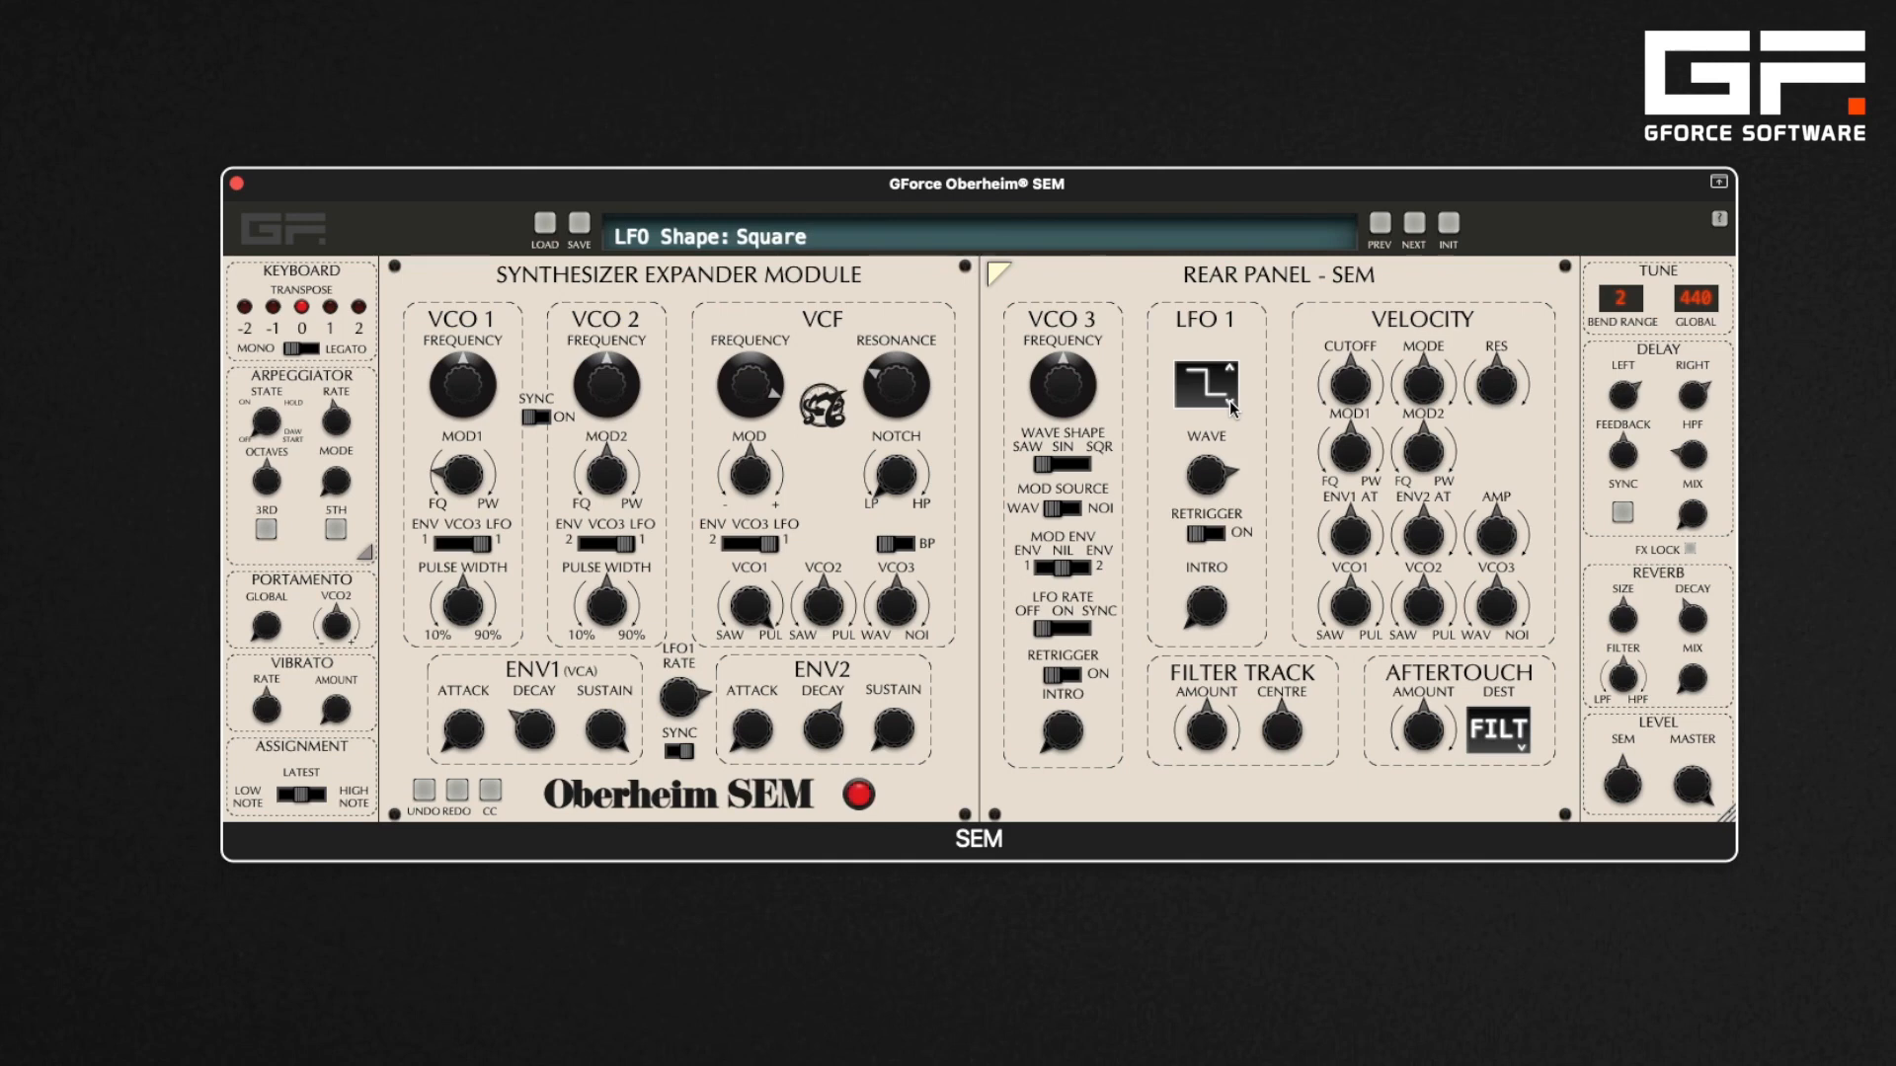
click(1229, 400)
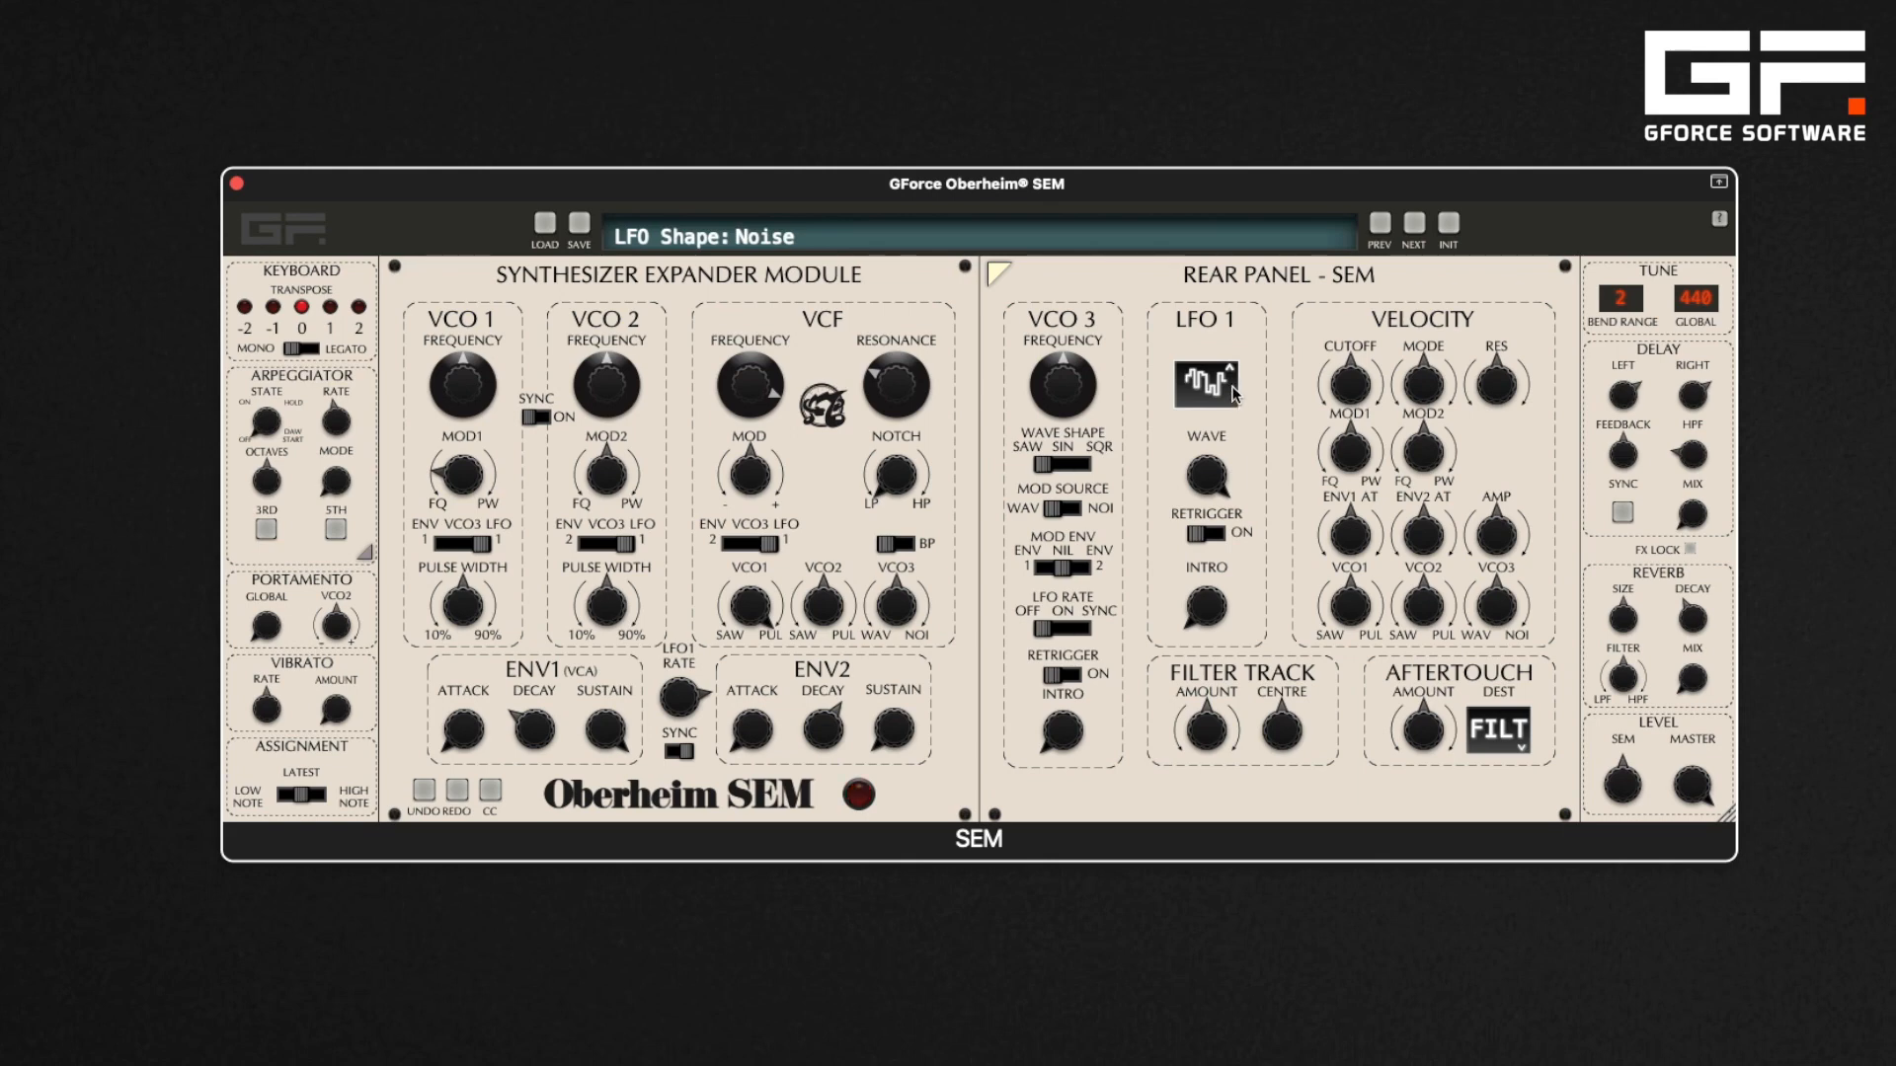
click(1231, 374)
click(1231, 373)
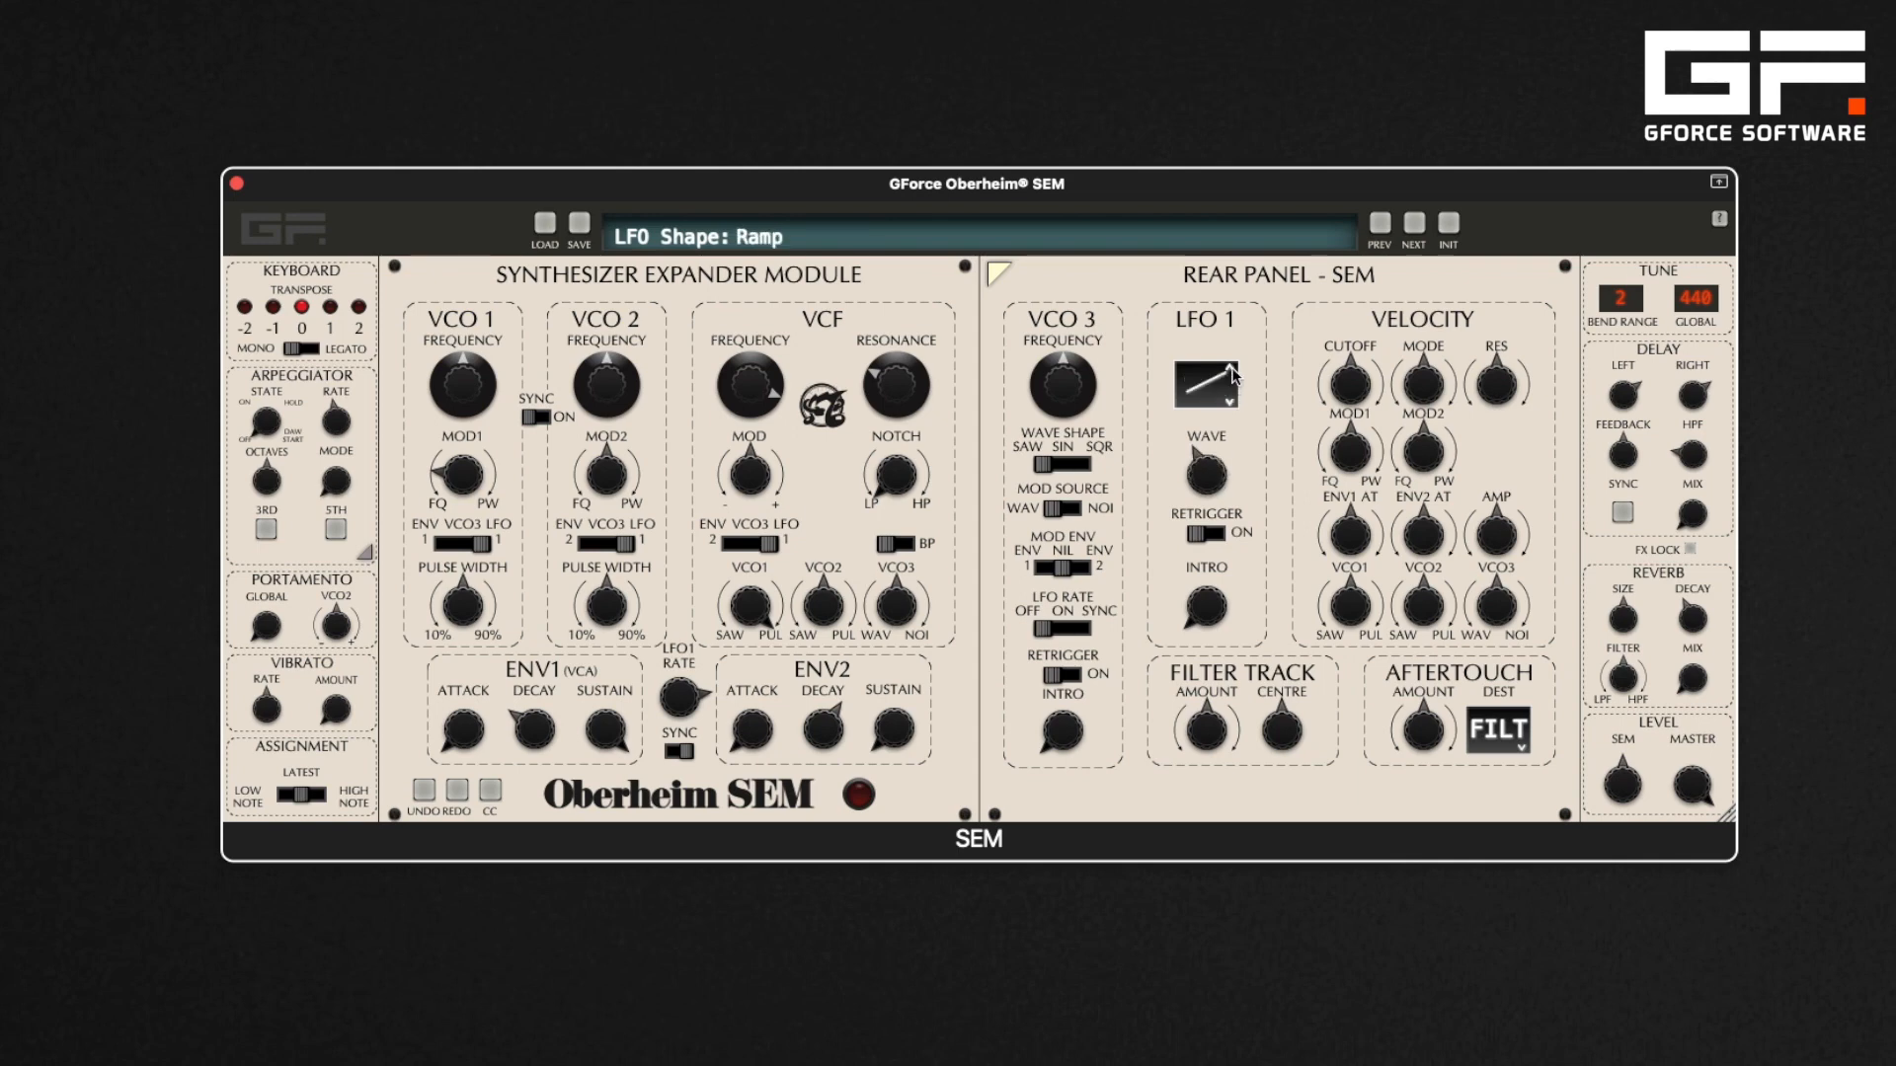
click(1231, 373)
drag(1214, 460, 1208, 484)
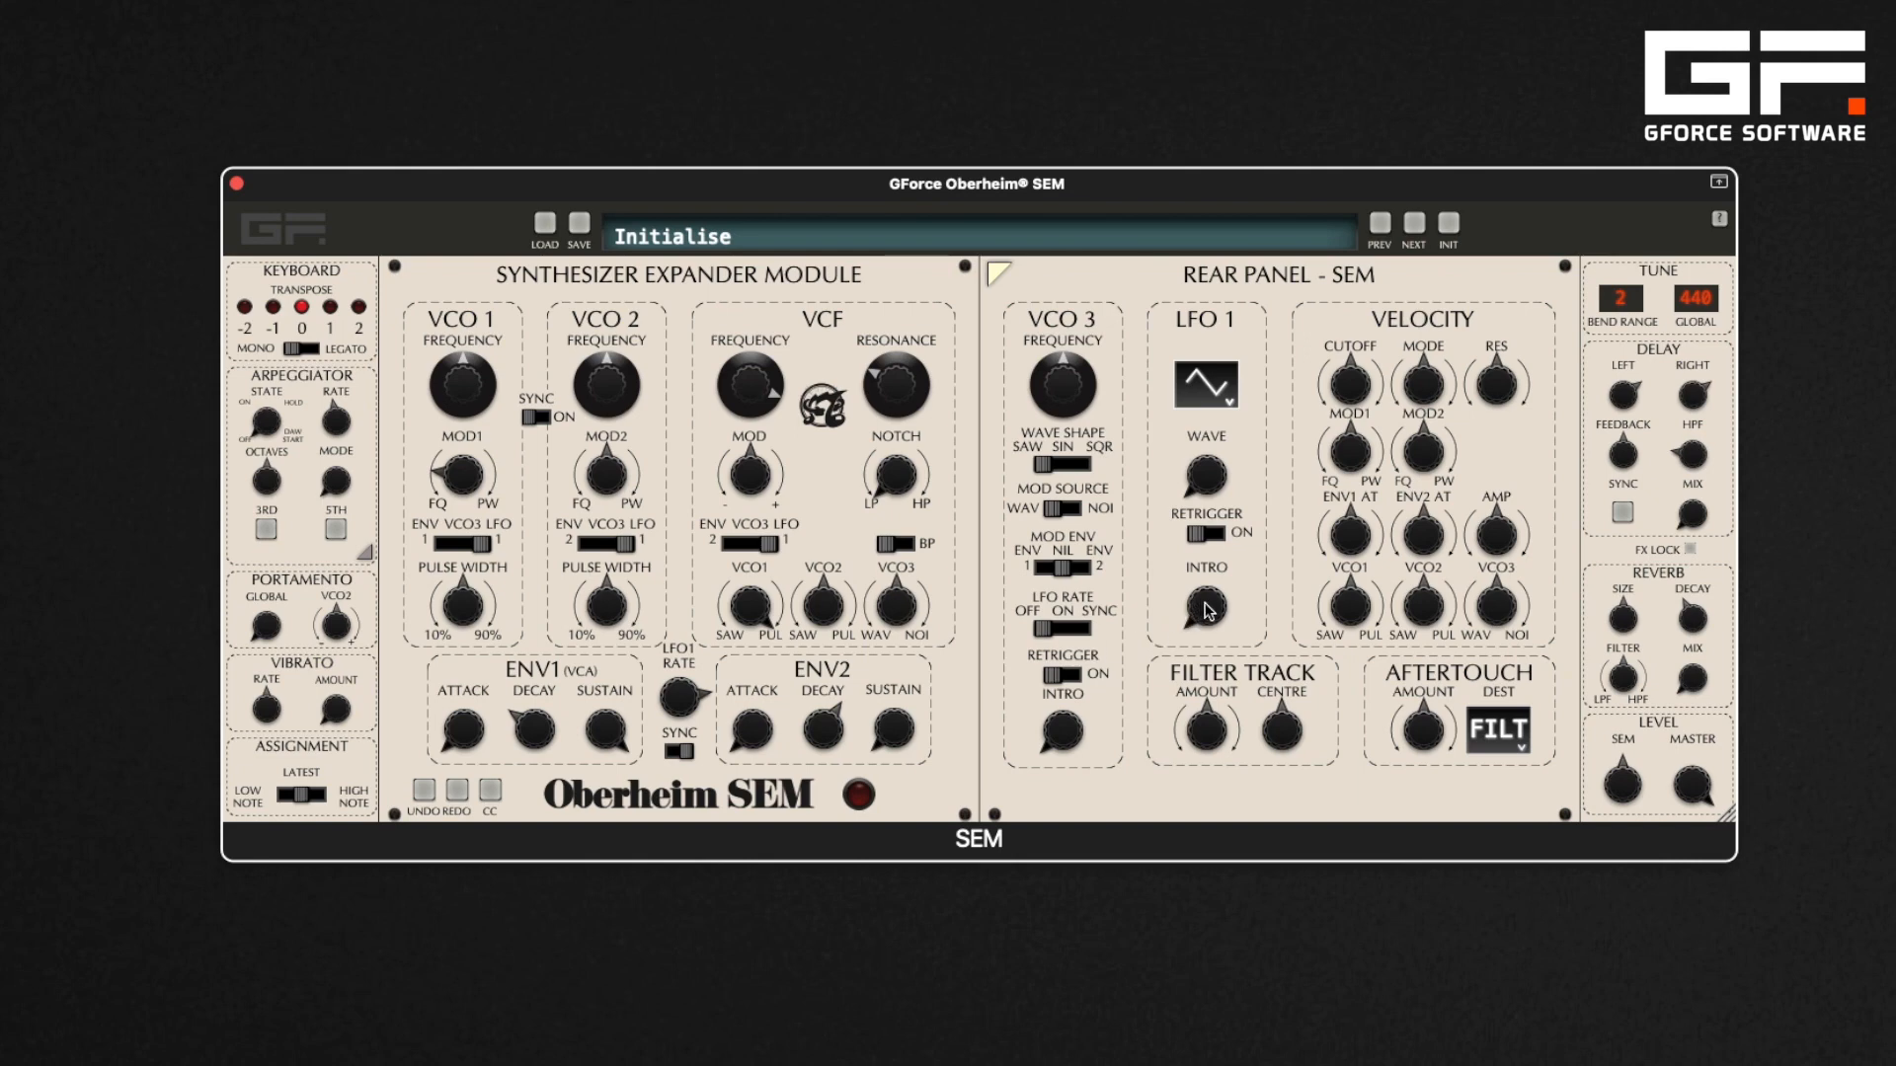
Set the LFO1 intro to 8/4, switch LFO sync off, and readjust the intro time
drag(1209, 610, 1213, 464)
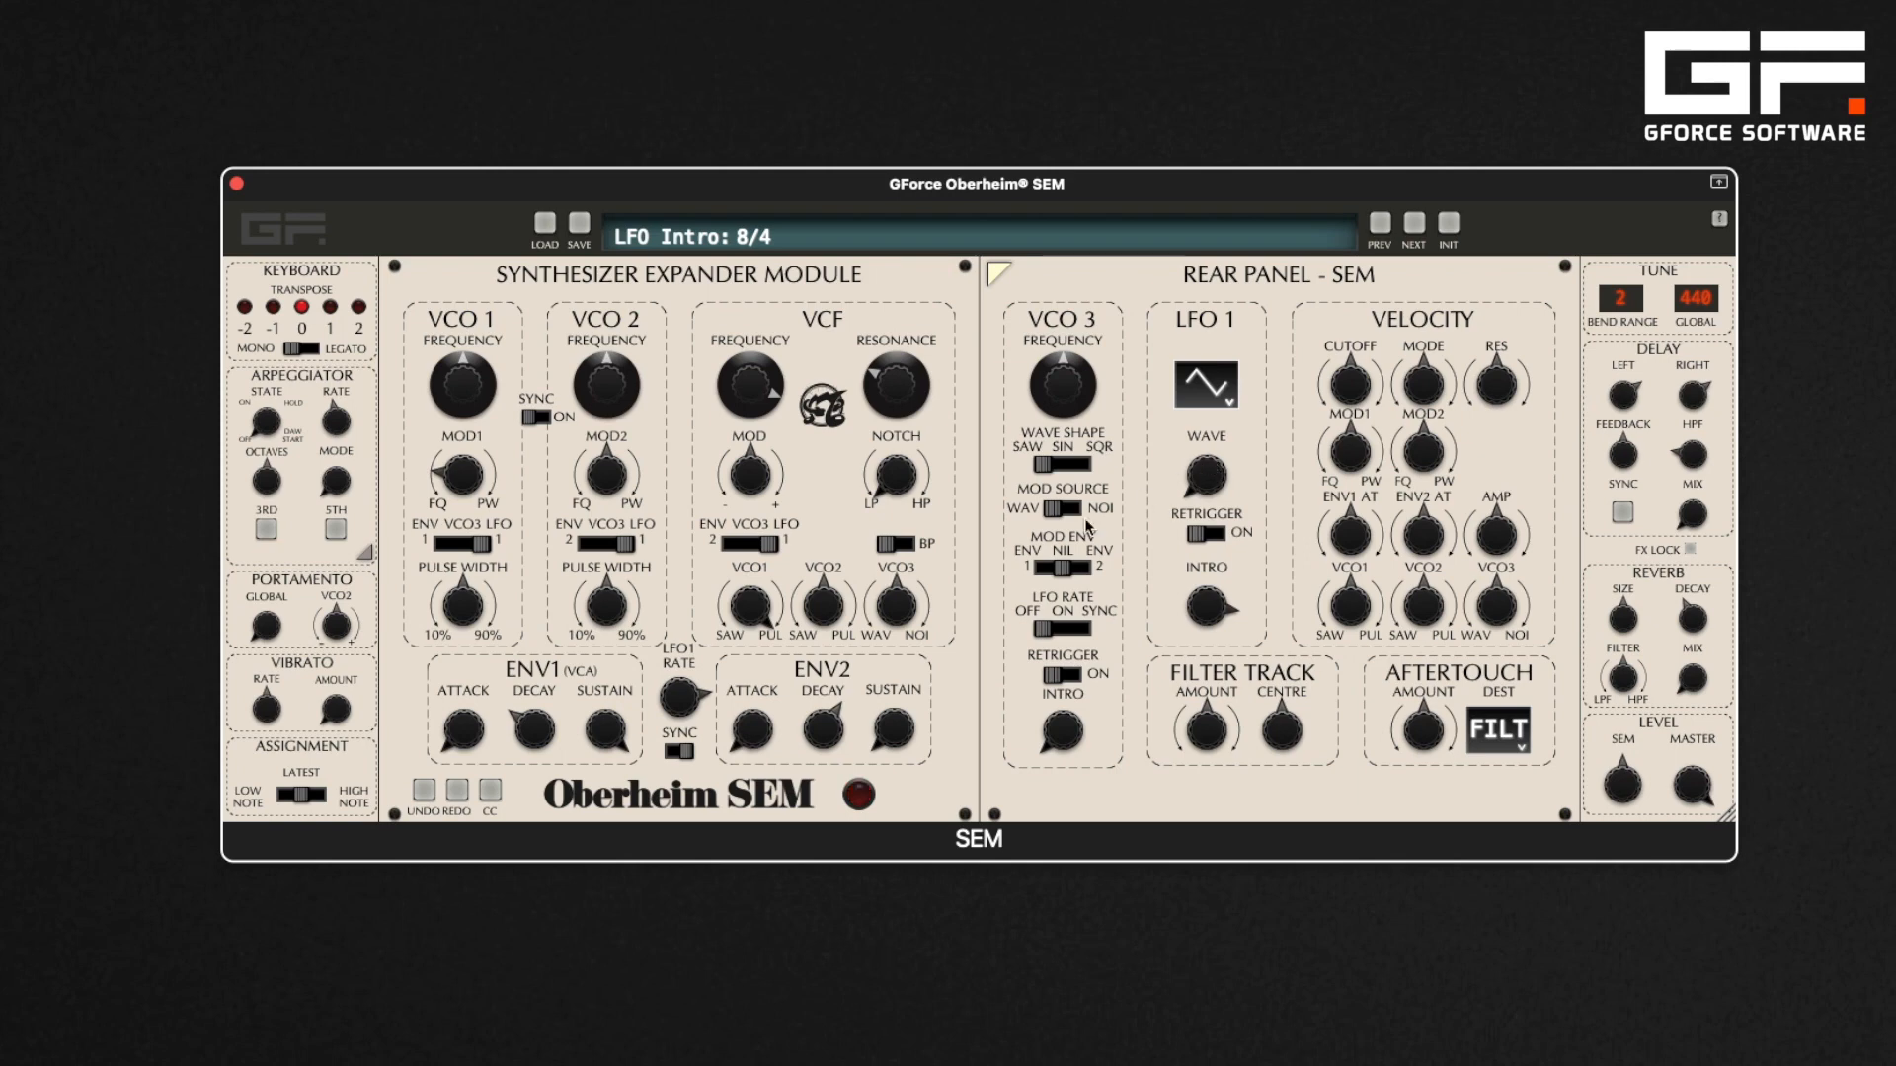
click(683, 751)
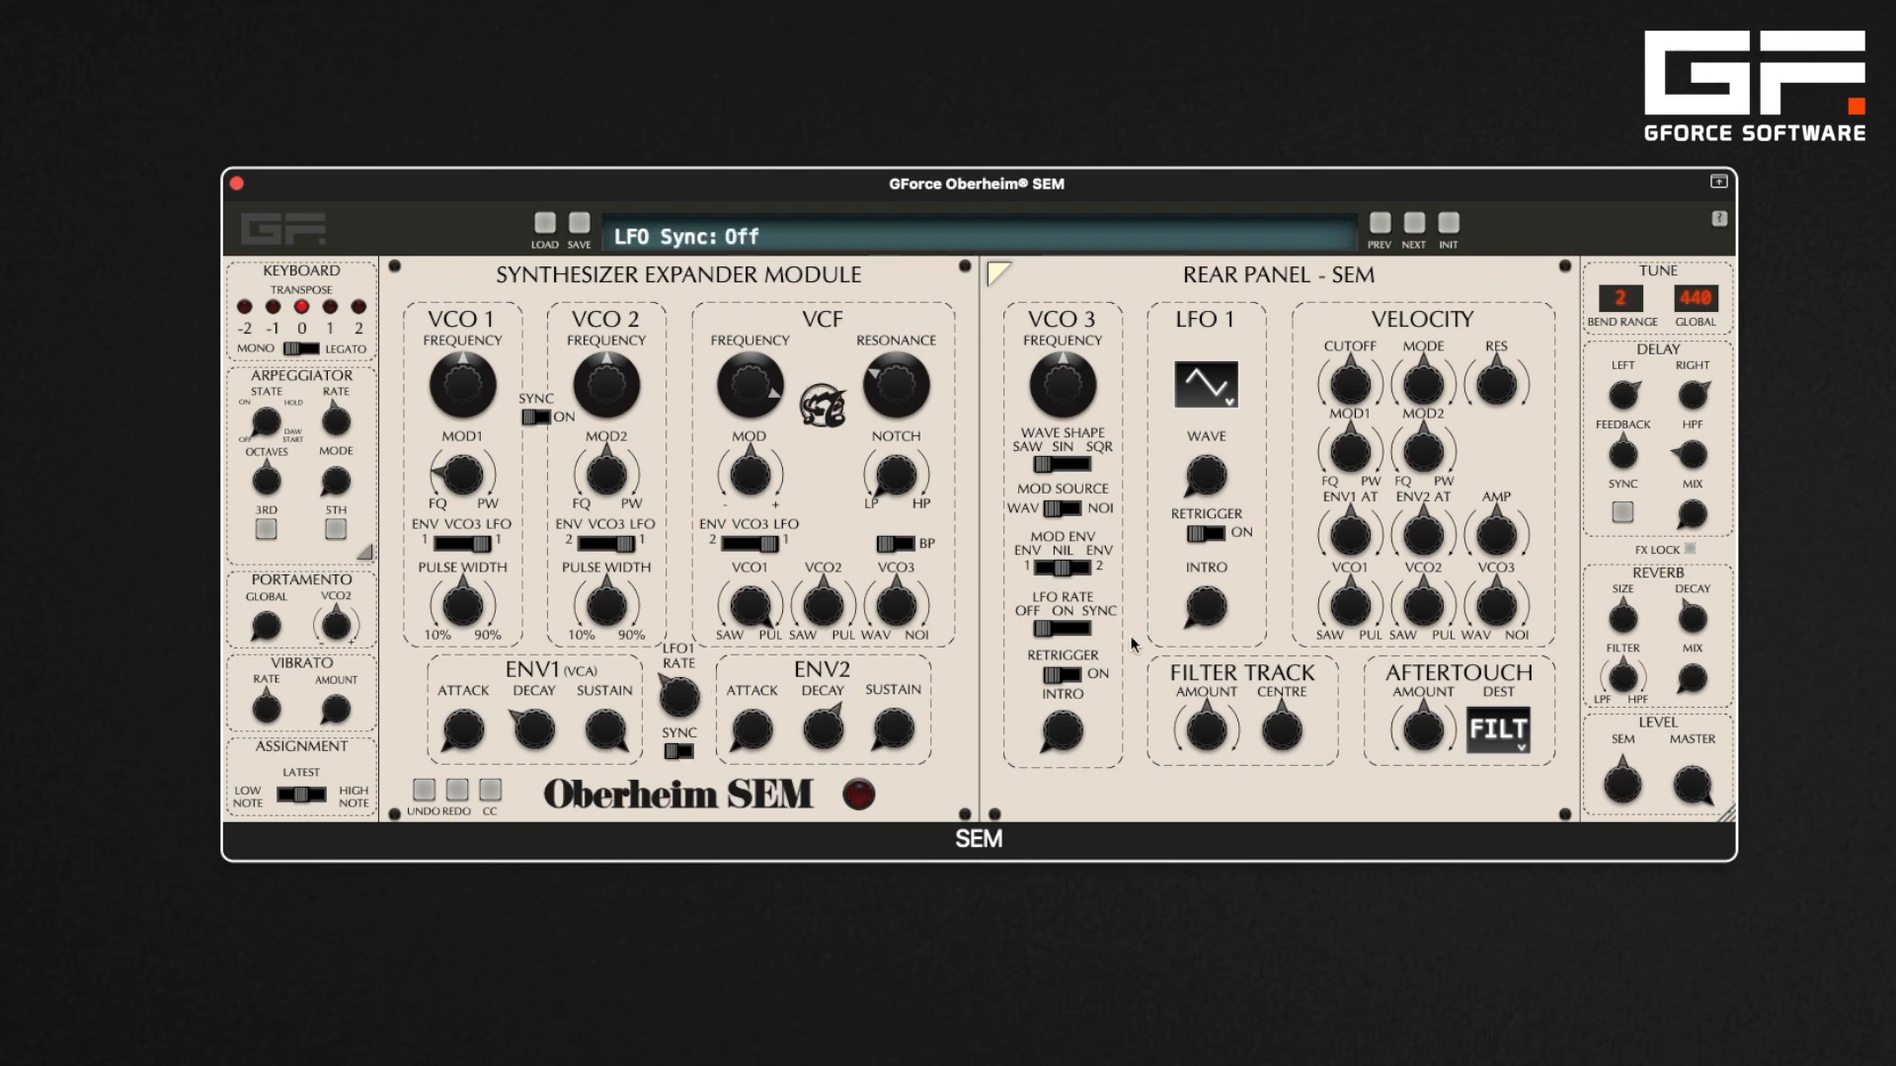
drag(1216, 606, 1201, 531)
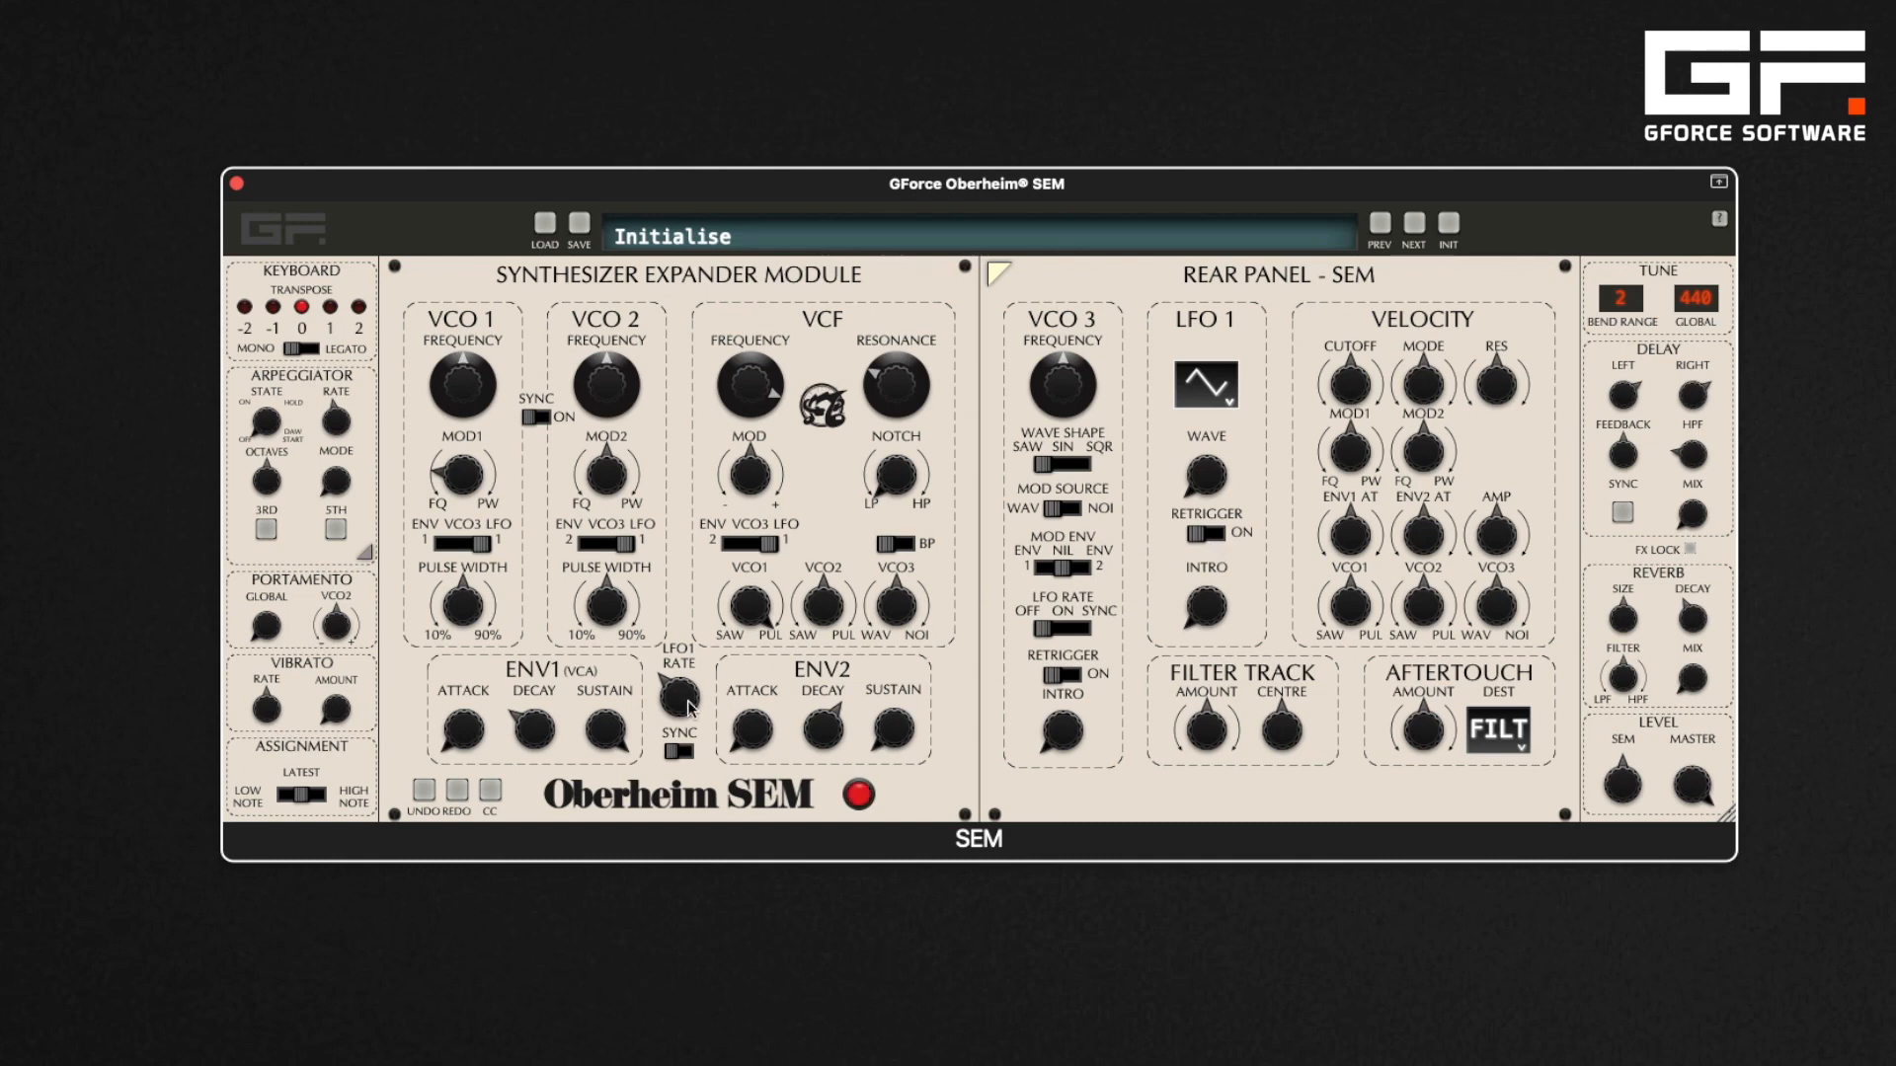
Lower the LFO1 rate to about 0.74 Hz and toggle LFO retrigger
drag(677, 703, 685, 756)
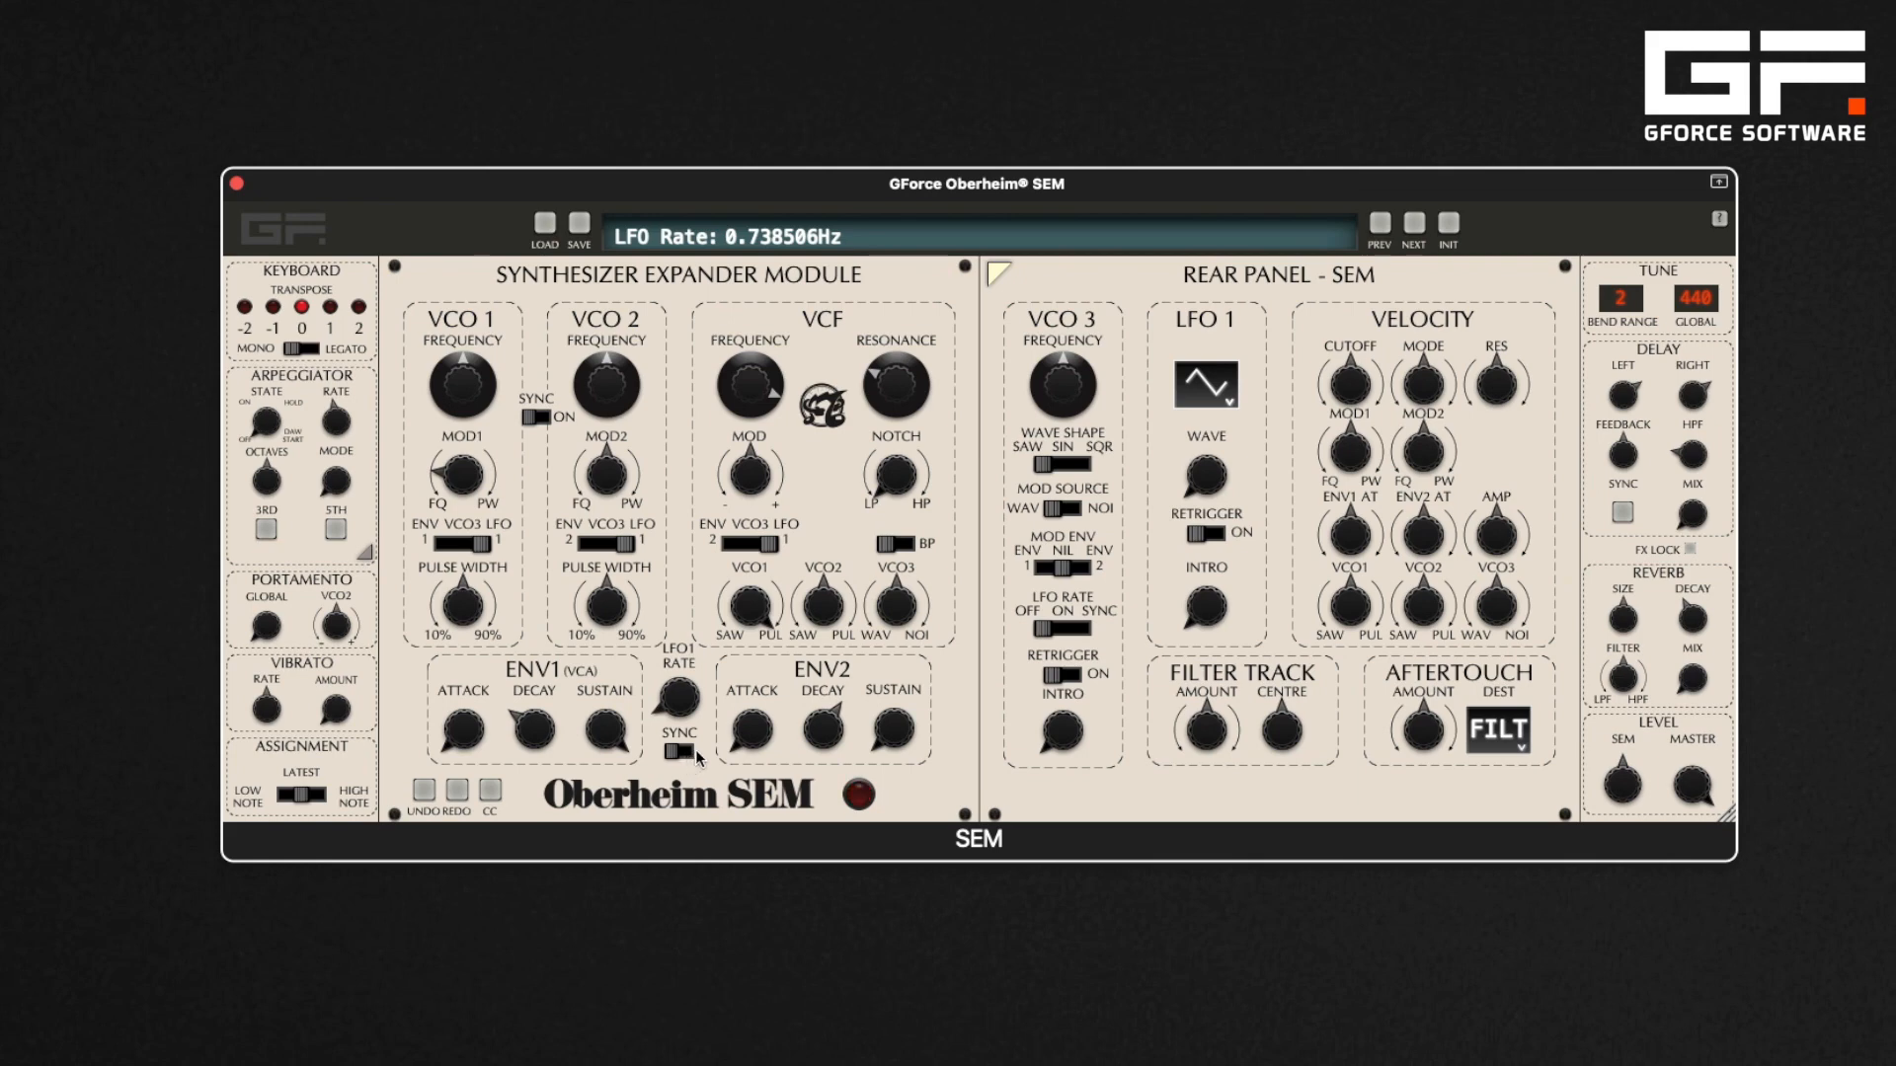
click(1214, 533)
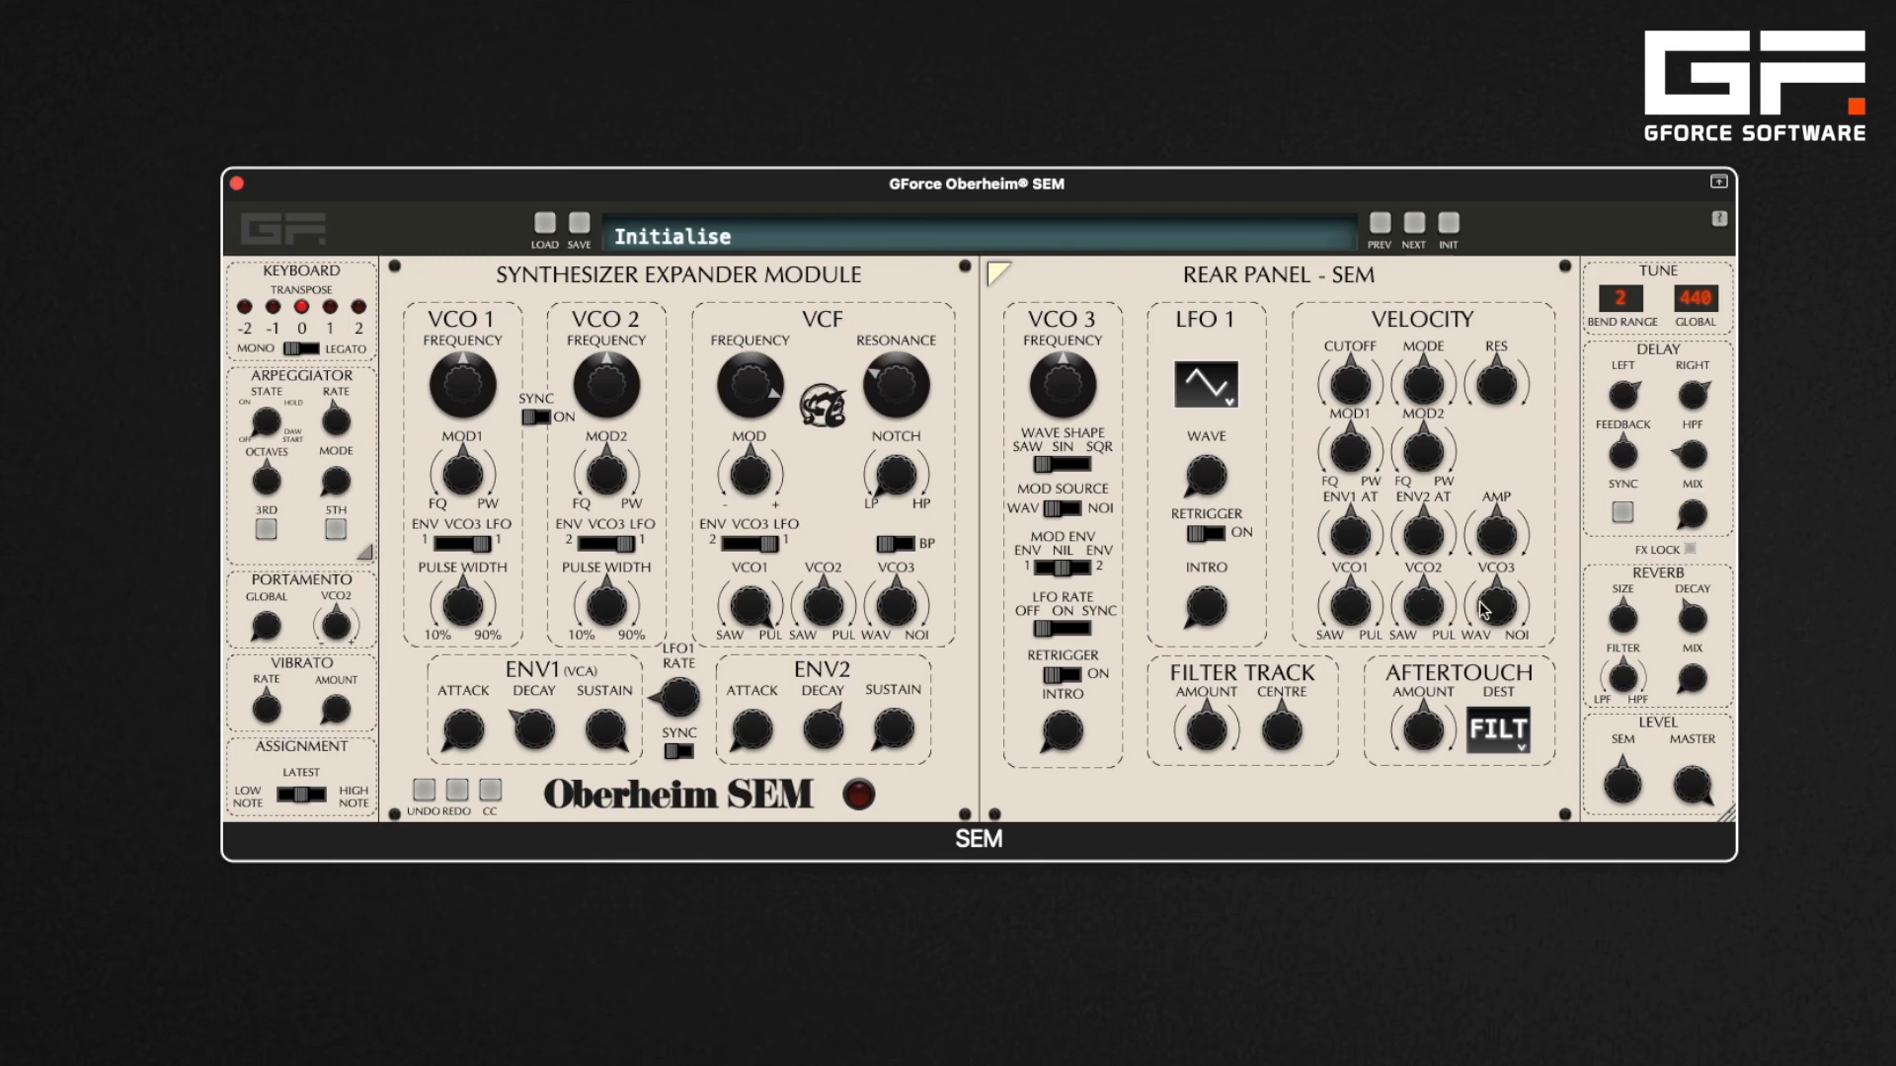
Reset the filter cutoff velocity to 0.00 and set the VCF cutoff to 1517 Hz
mouse_move(1357, 397)
mouse_down()
mouse_move(1346, 279)
mouse_move(1390, 568)
mouse_up()
double_click(1354, 386)
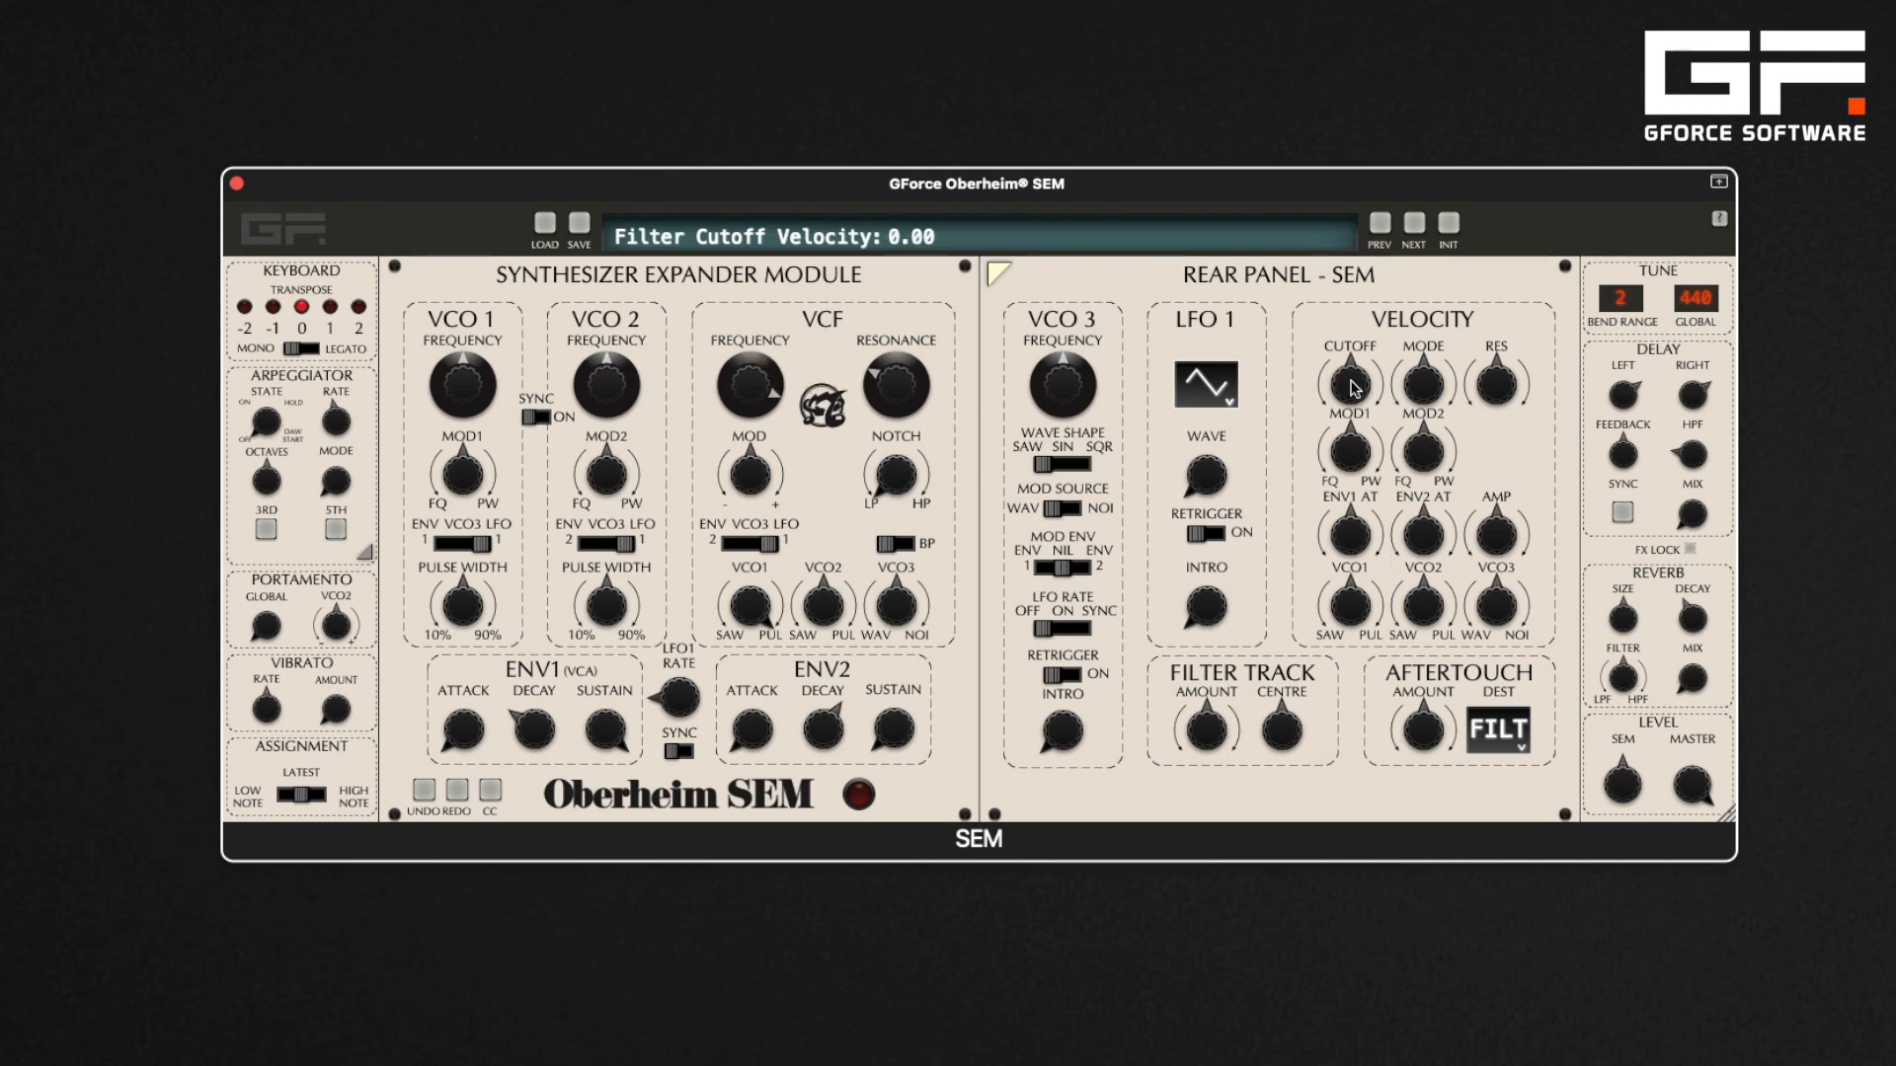
drag(765, 387, 773, 456)
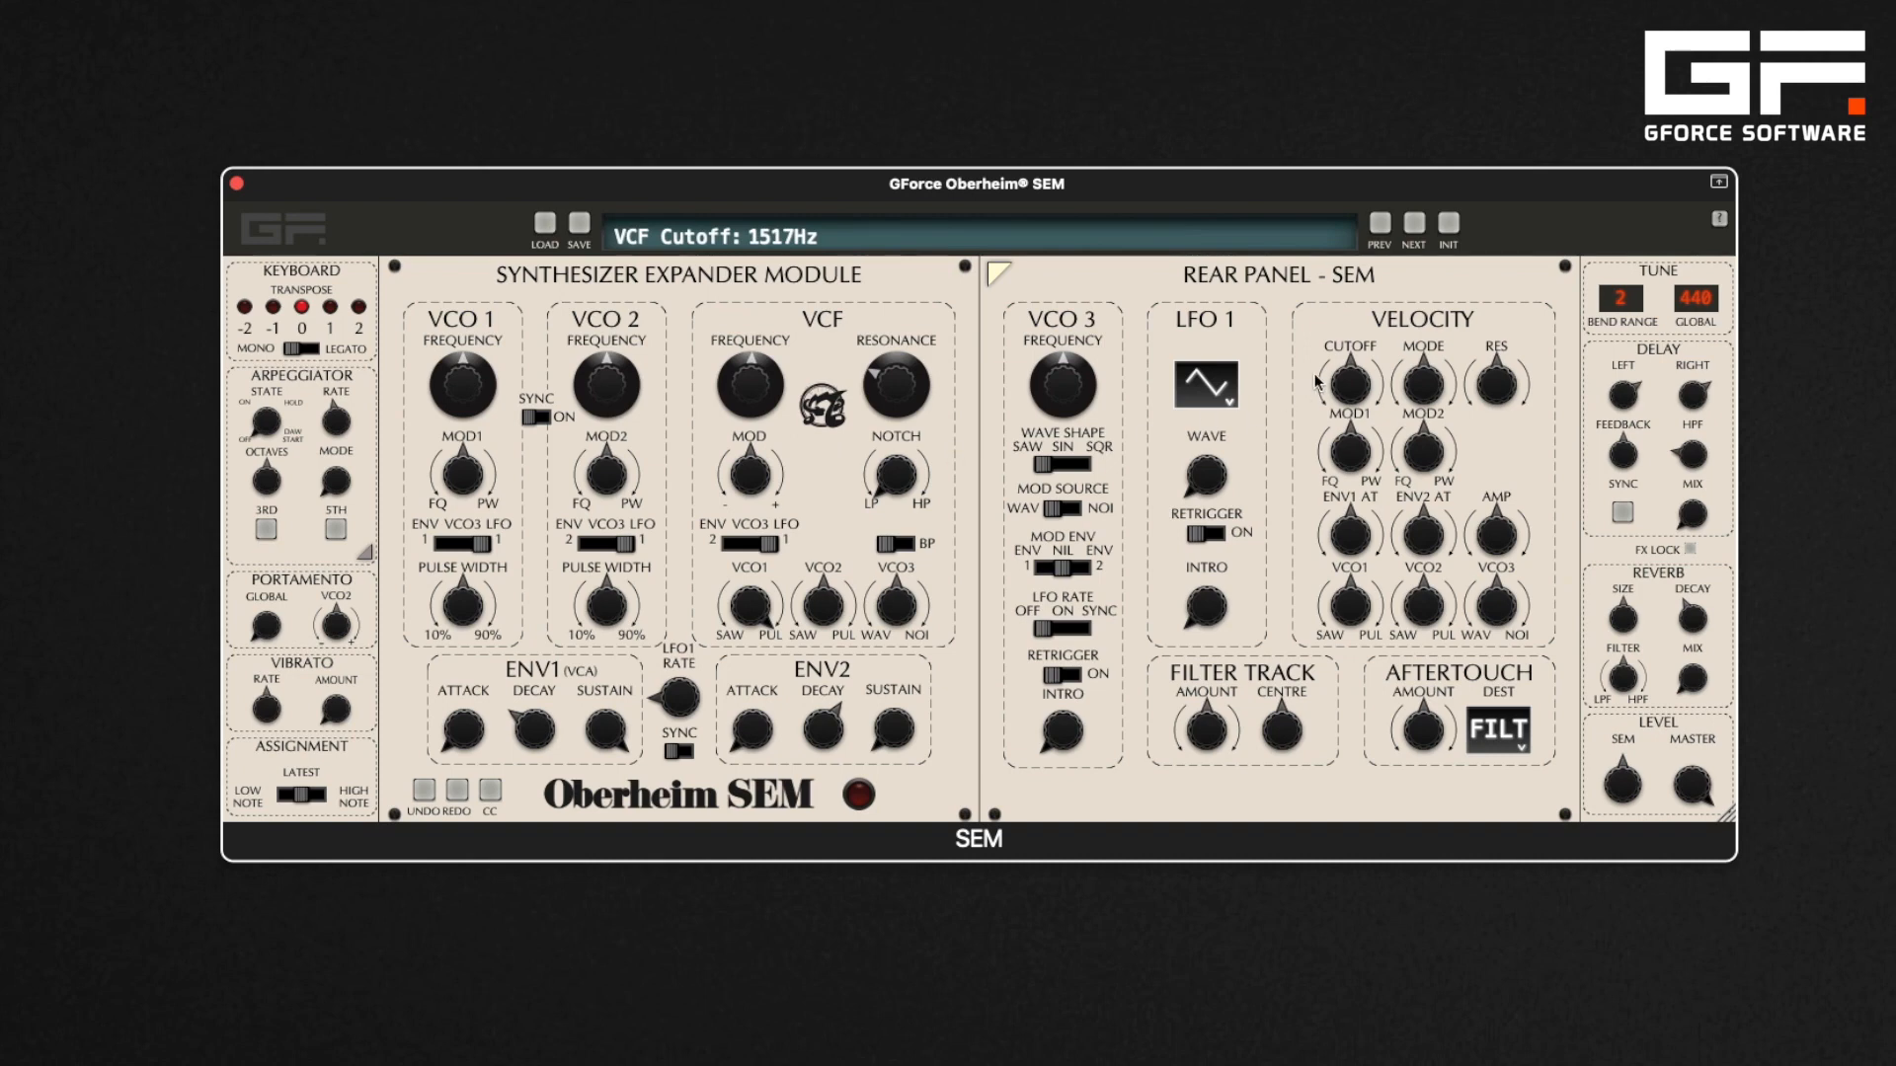
Sweep the filter cutoff velocity amount up and back down
drag(1358, 386, 1339, 293)
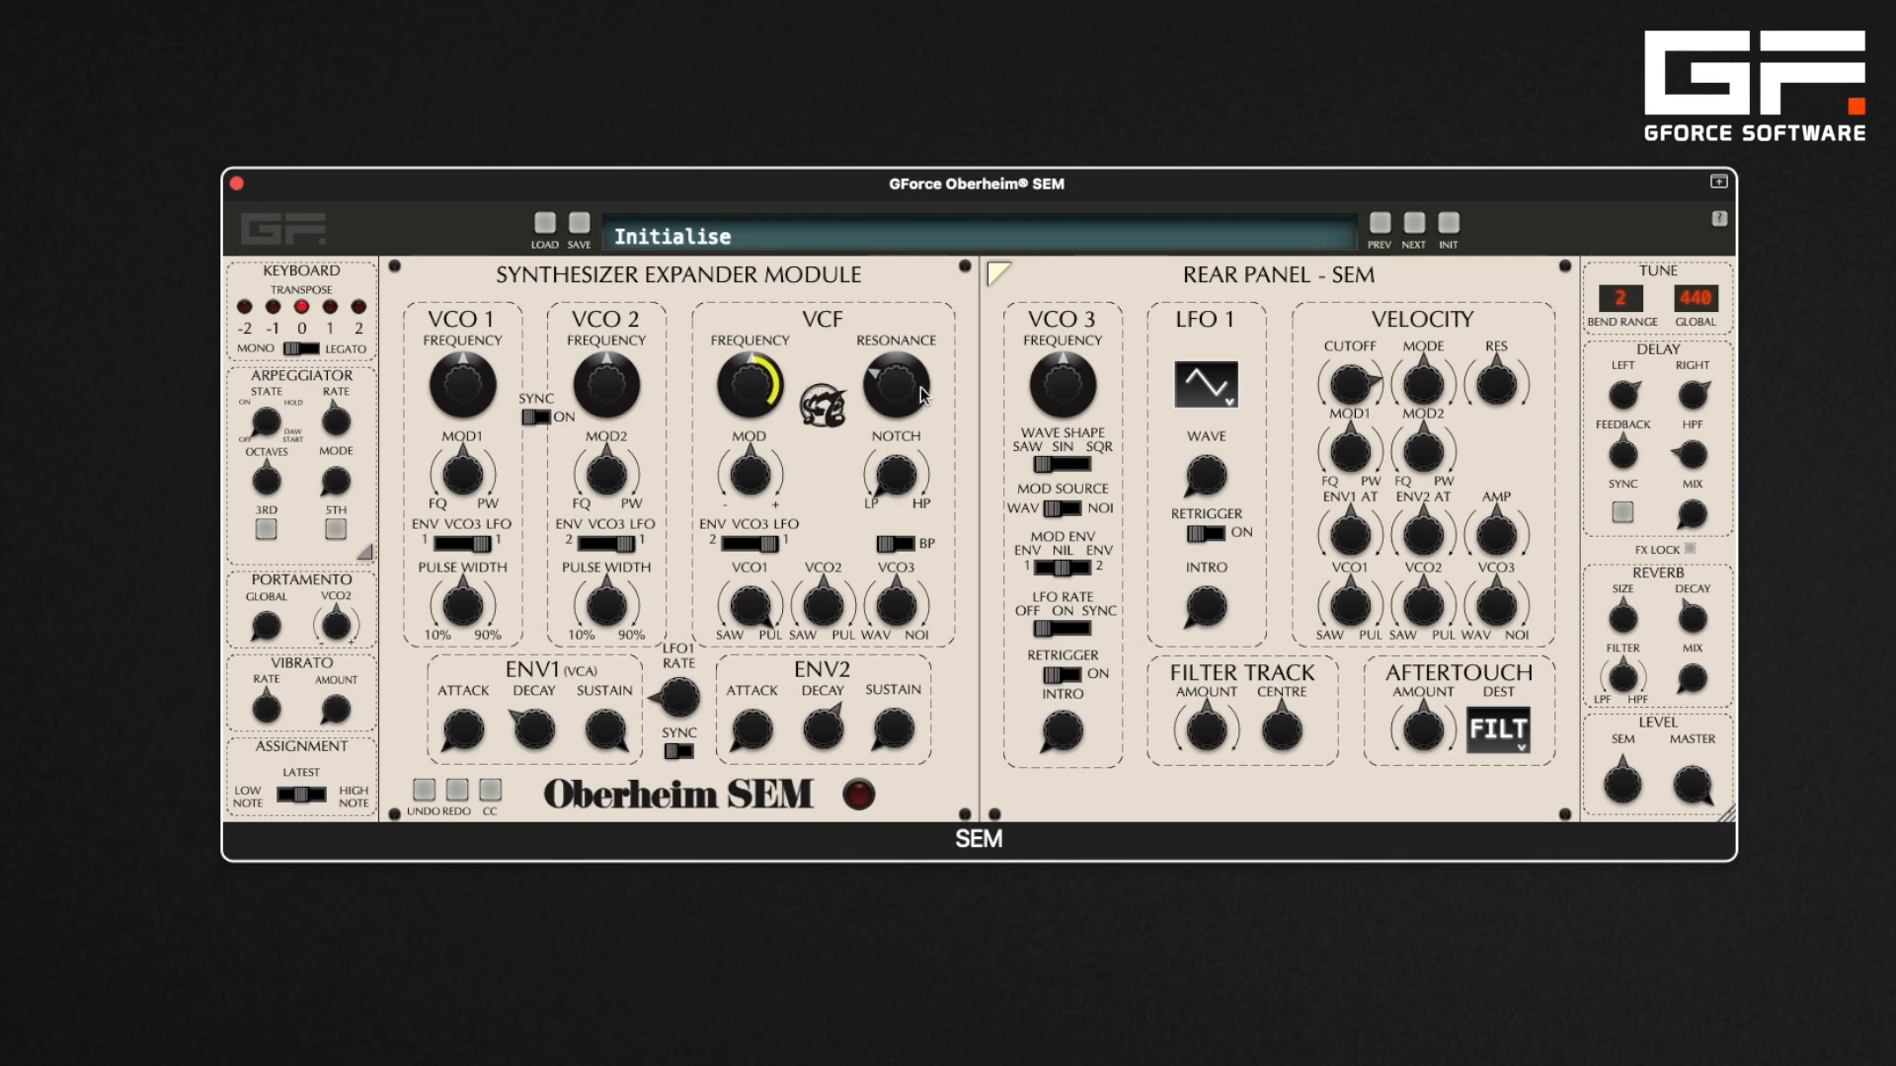
mouse_move(1349, 397)
drag(1349, 398, 1344, 549)
Cycle the aftertouch destination through AMPL and MOD1, then choose FILT from the list
click(1522, 757)
click(1522, 756)
click(1505, 739)
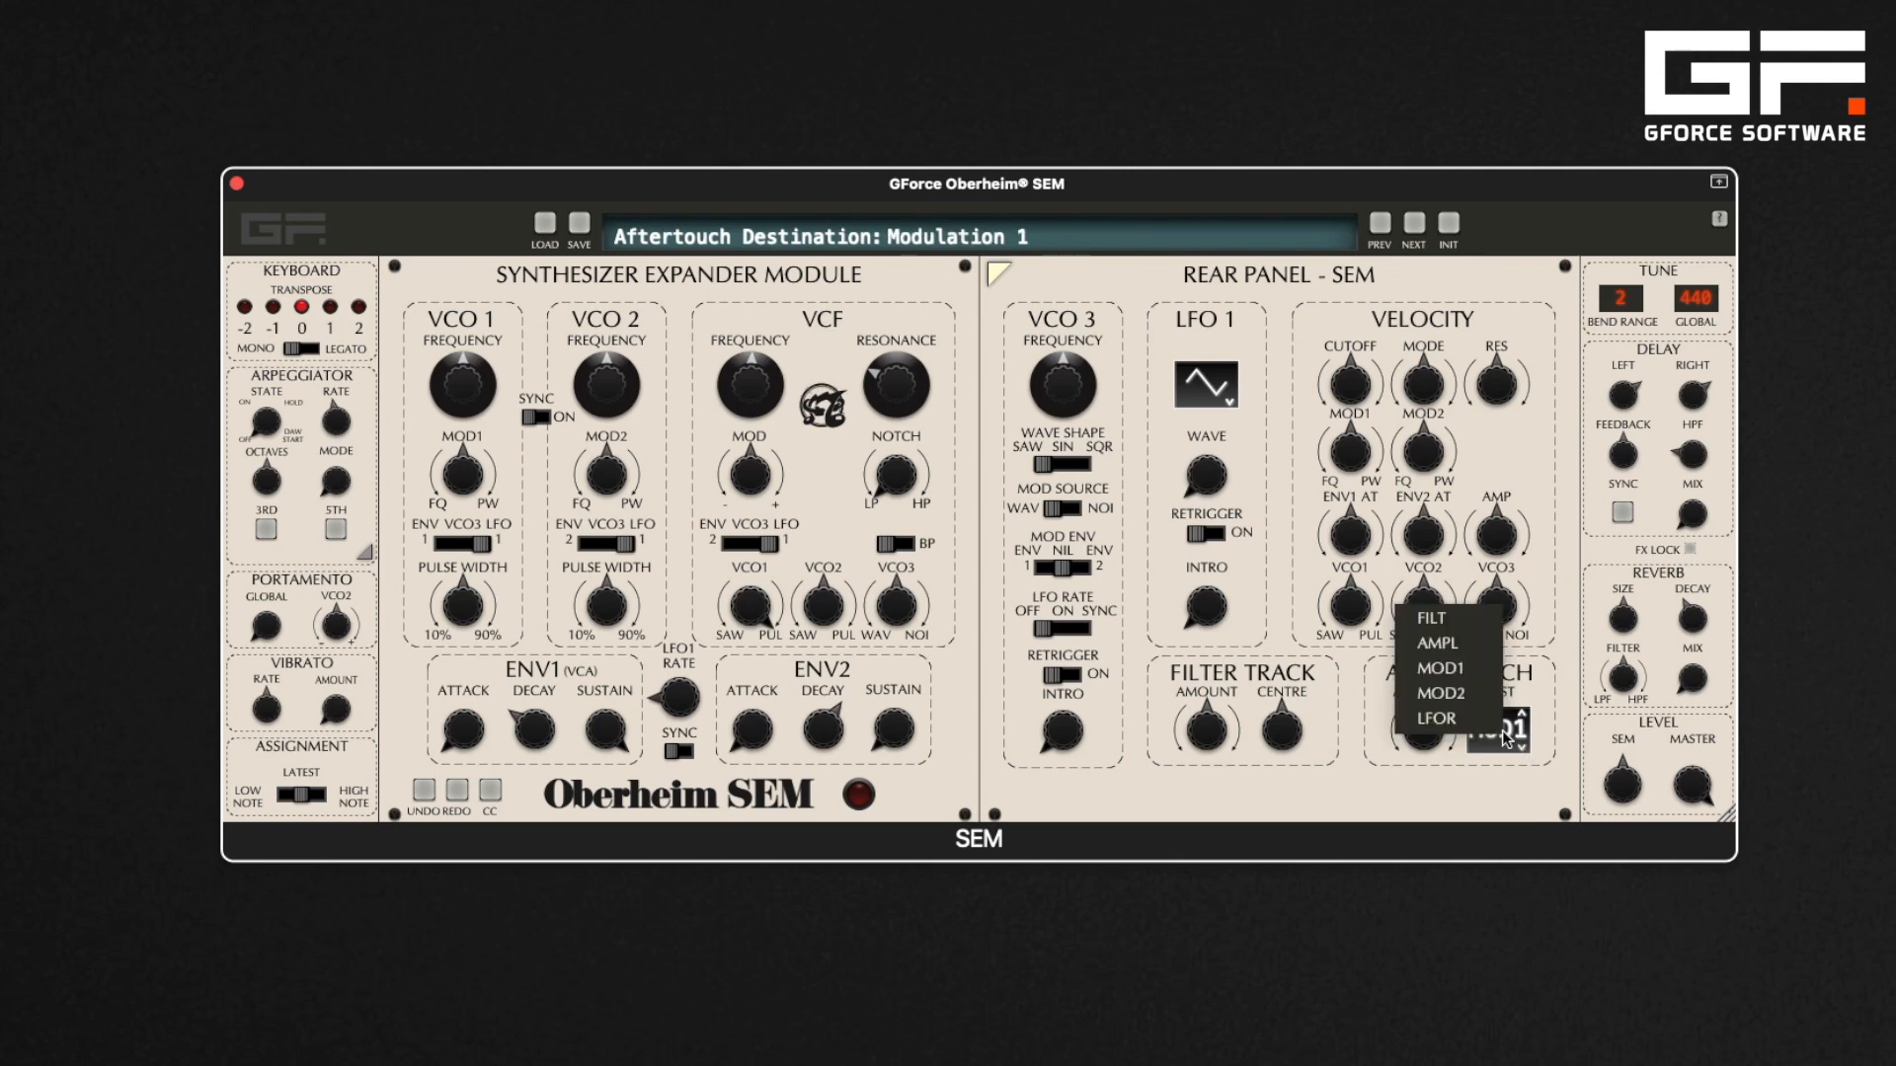
click(1464, 623)
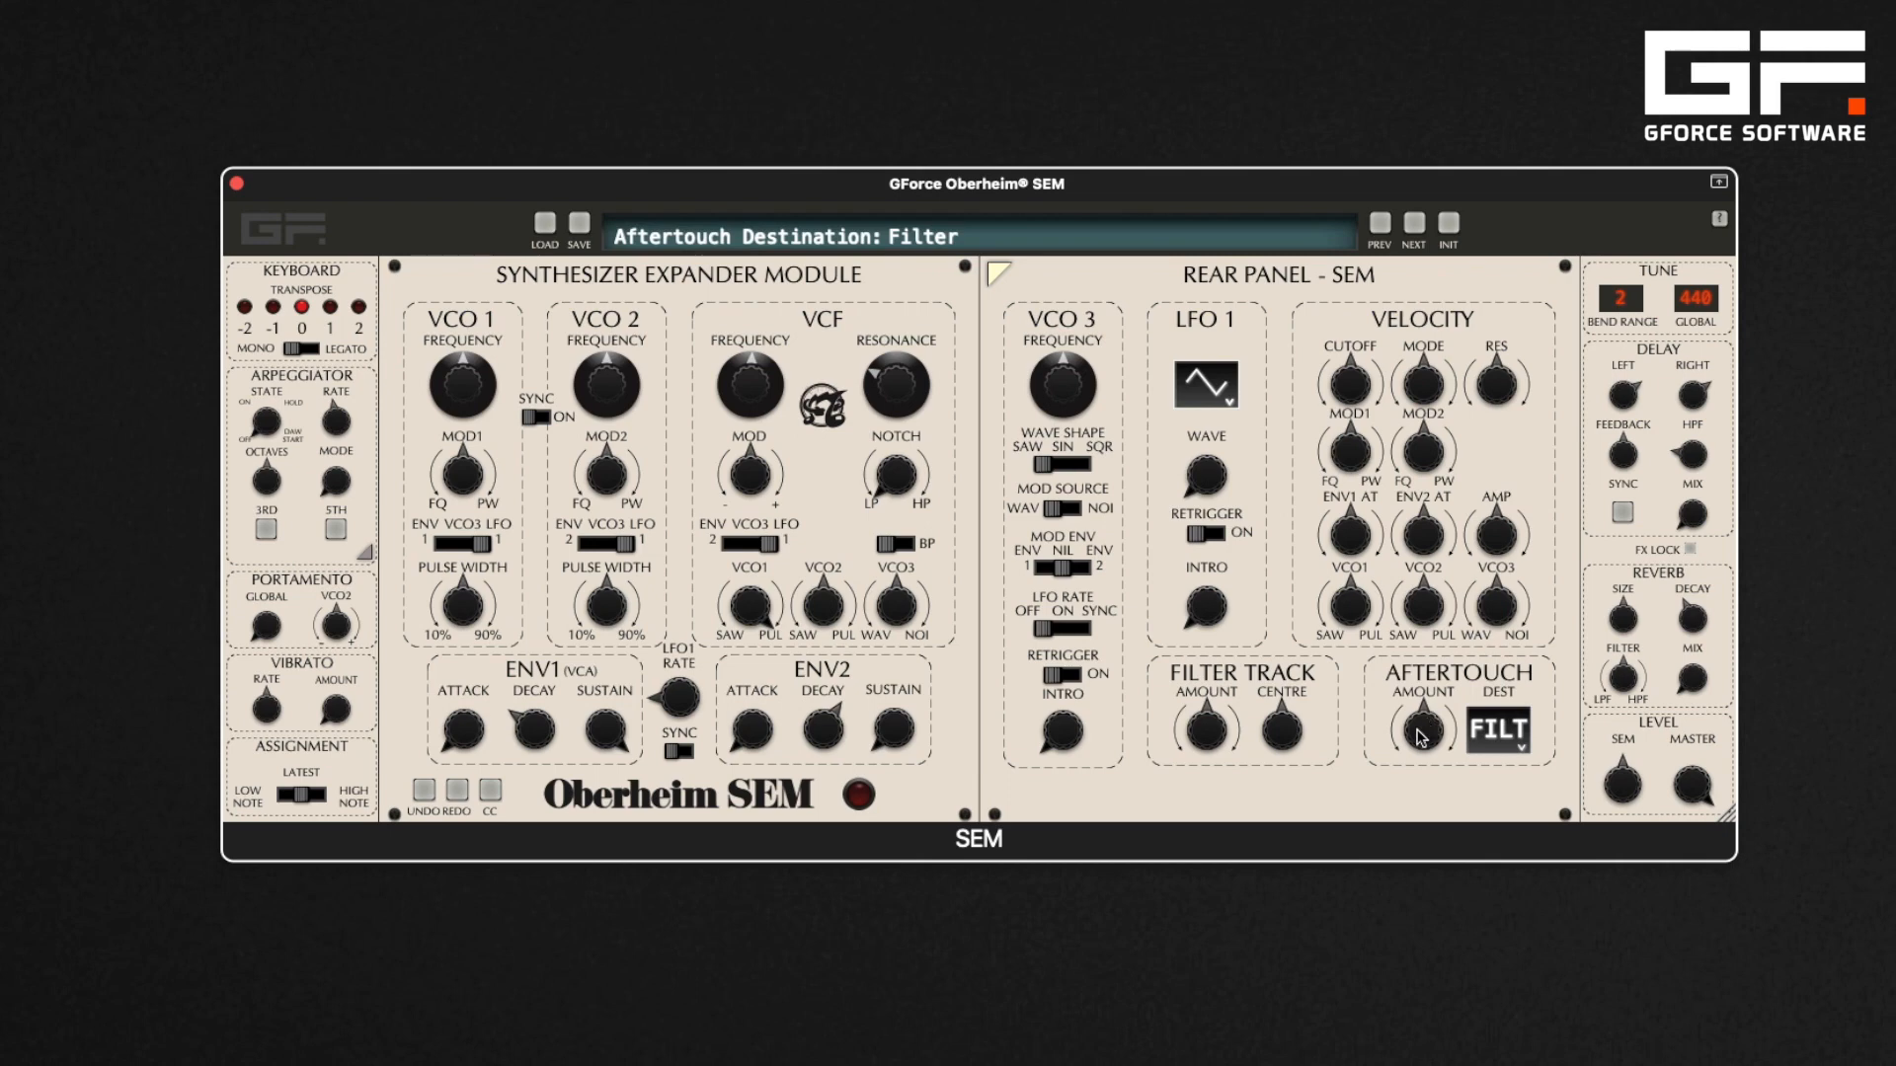
Sweep the aftertouch amount negative and back up, setting it to 0.51
drag(1418, 735, 1415, 656)
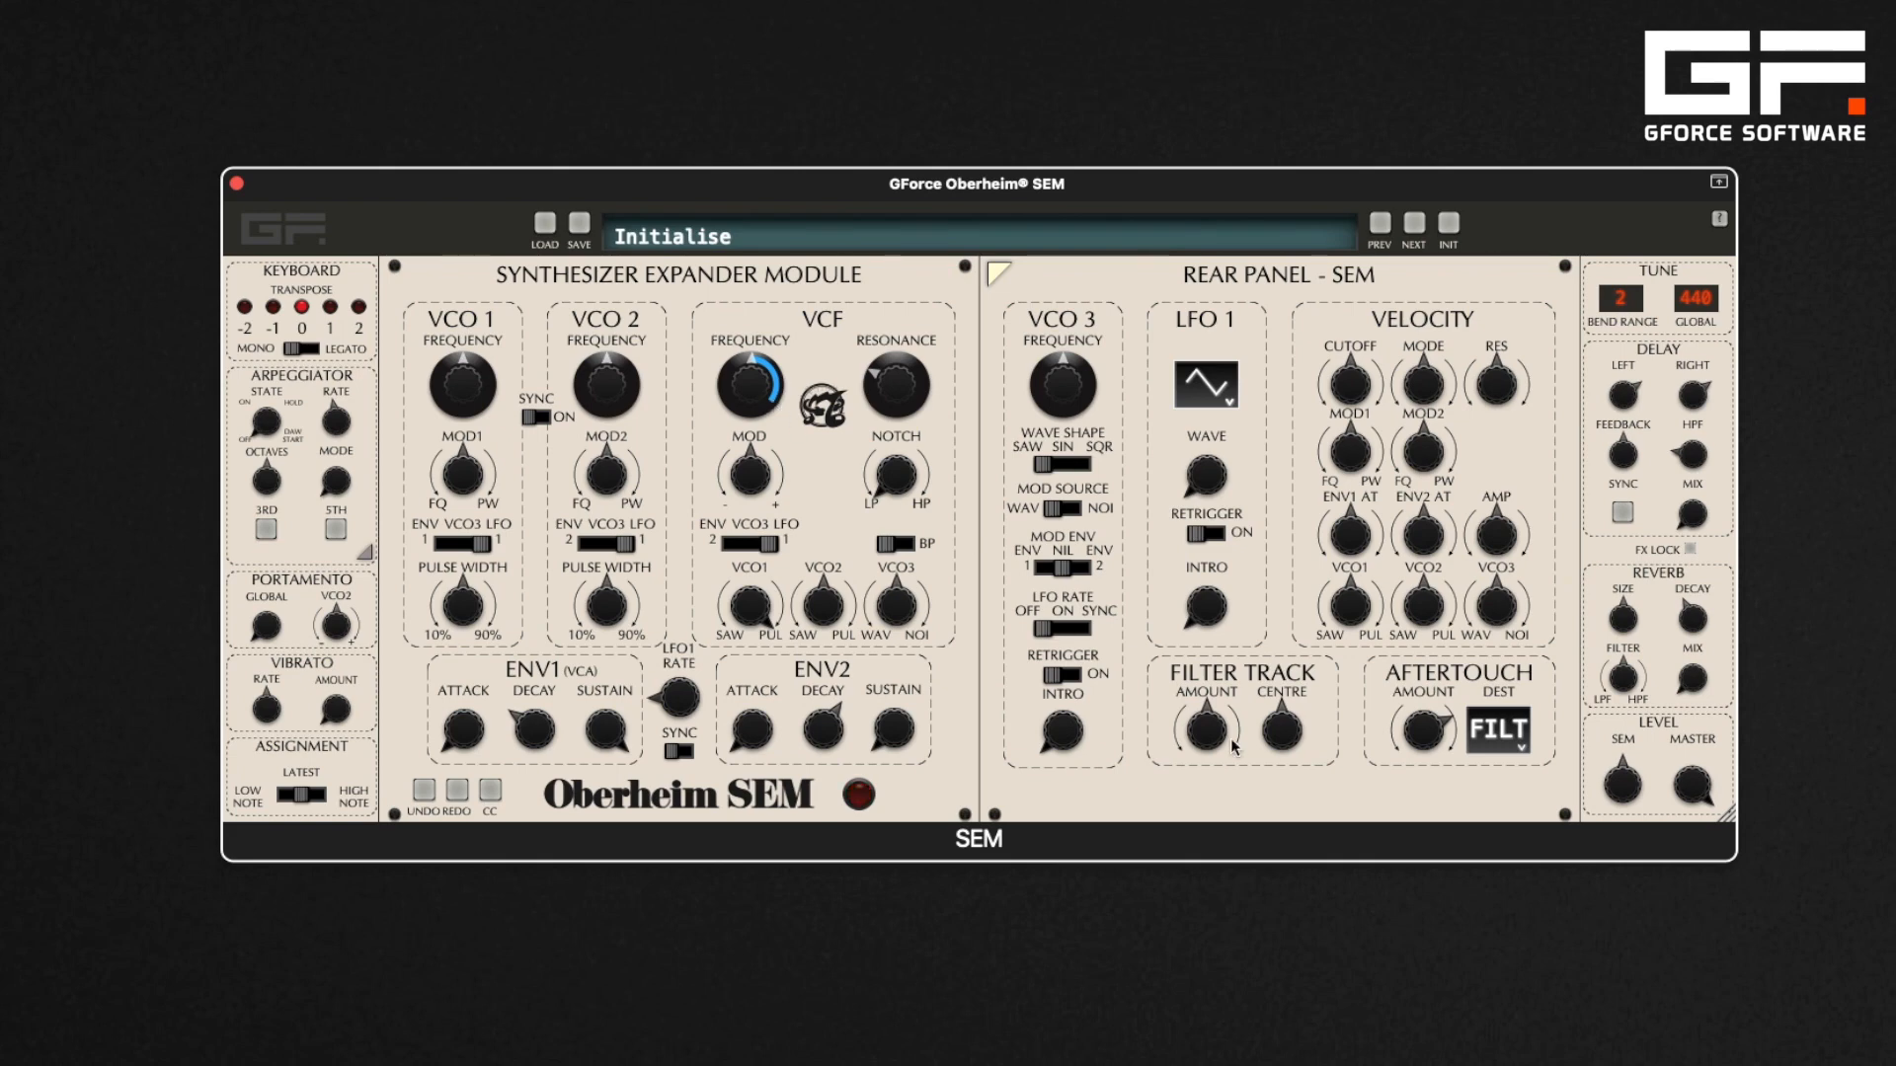
drag(1425, 711, 1418, 867)
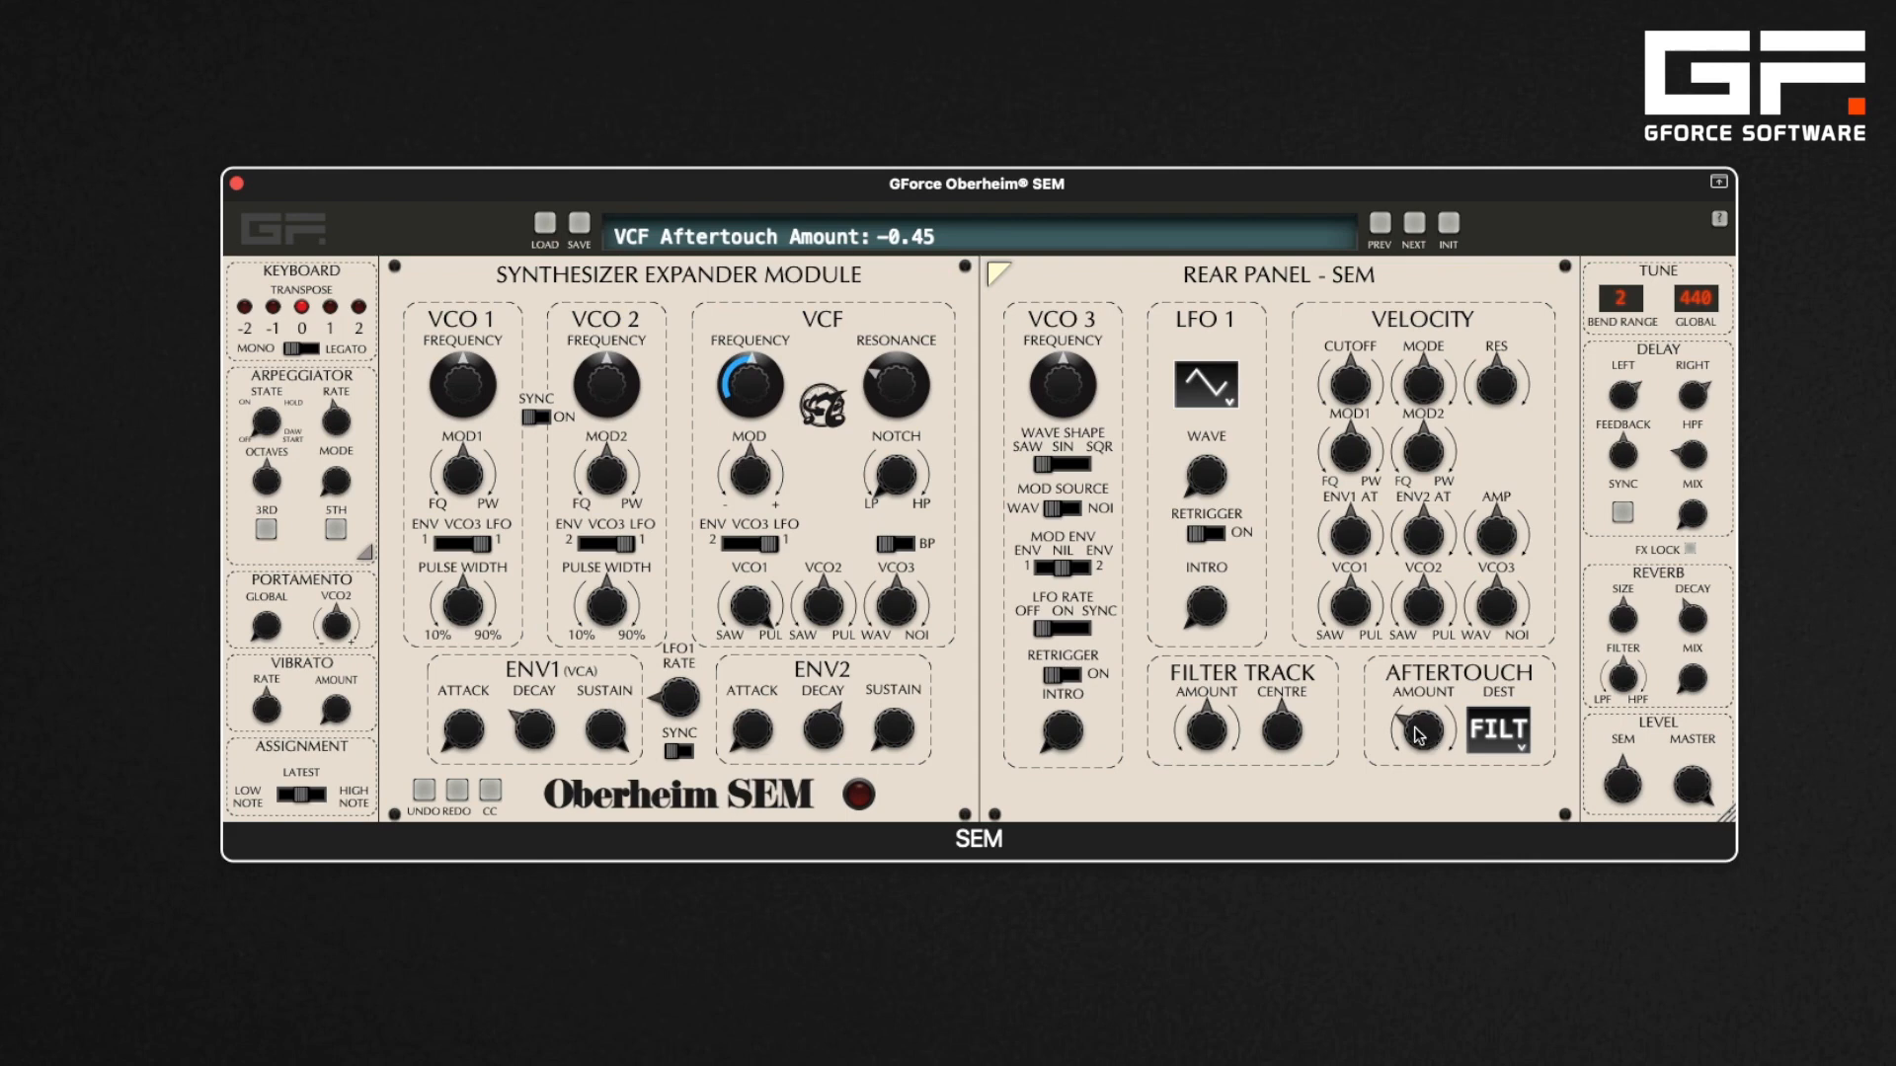
drag(1420, 734, 1407, 577)
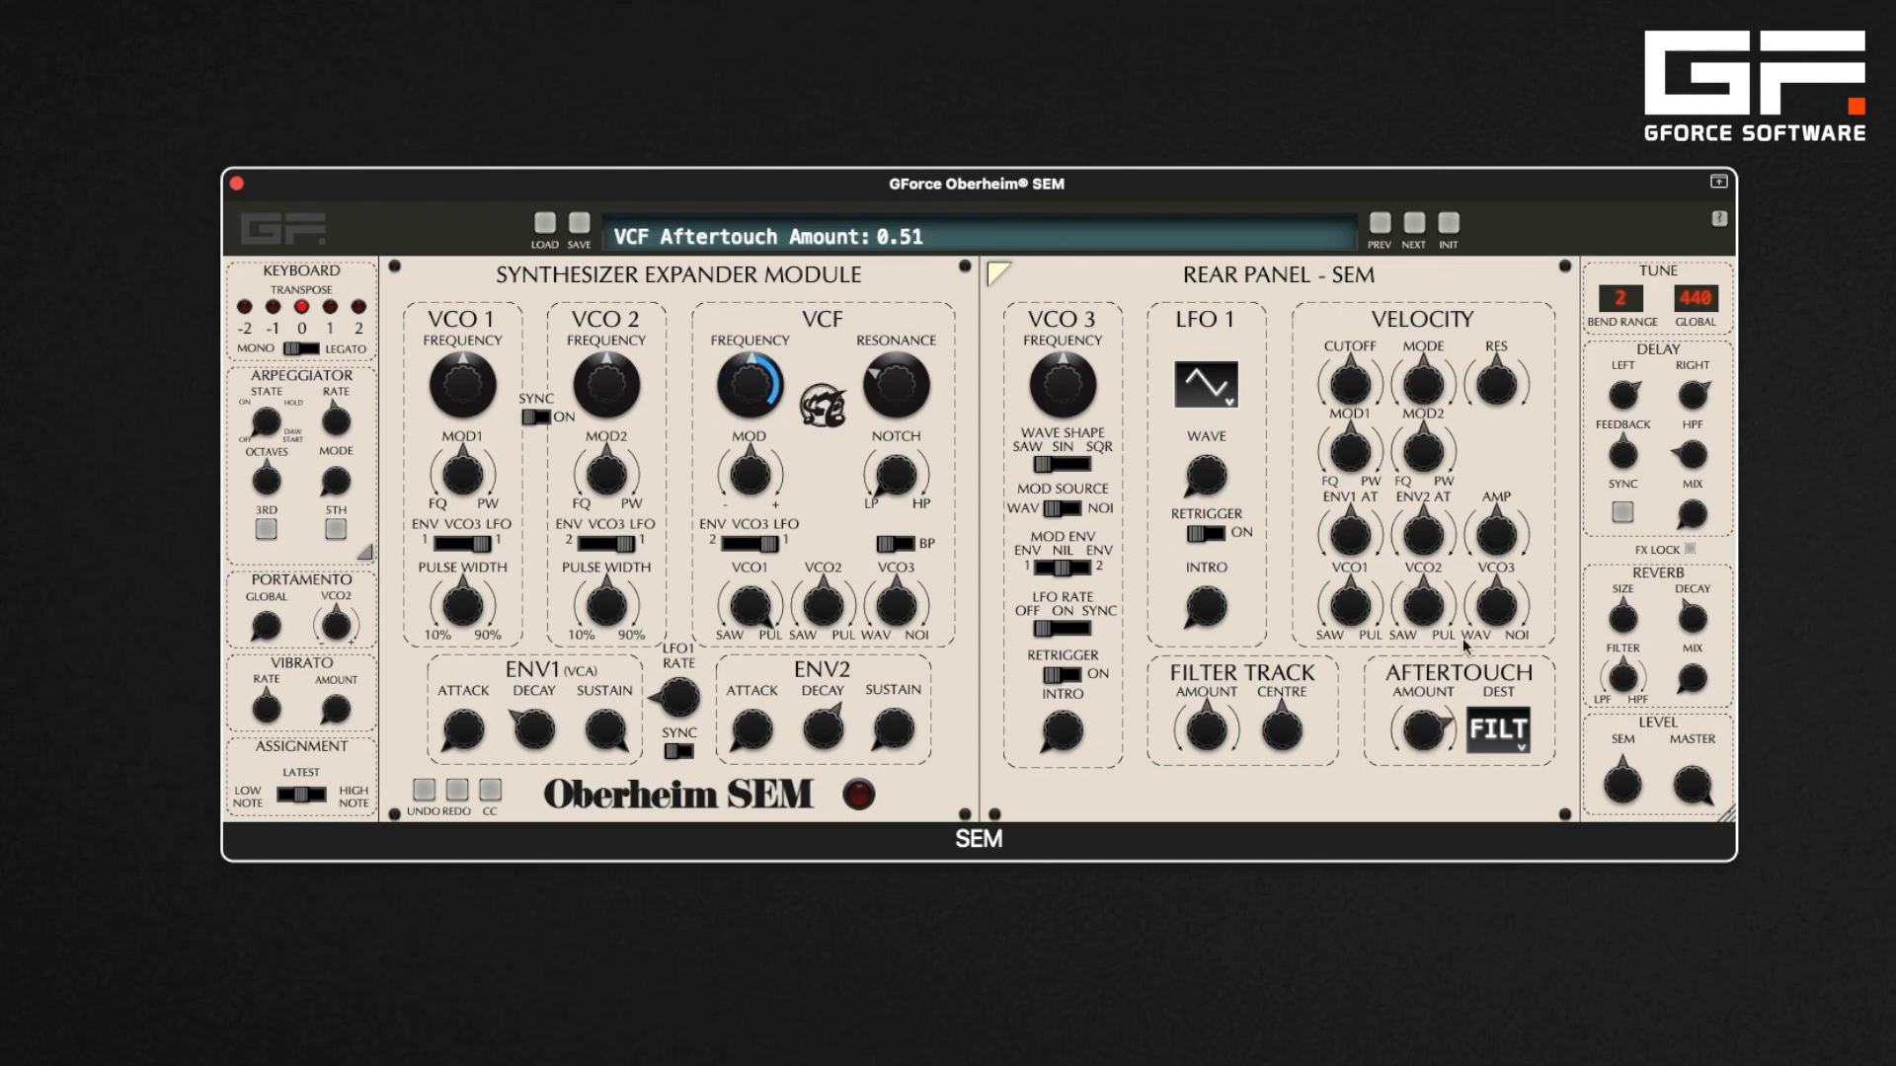
Switch the aftertouch destination to MOD1 and set its aftertouch amount to -0.30
click(1526, 754)
click(1518, 747)
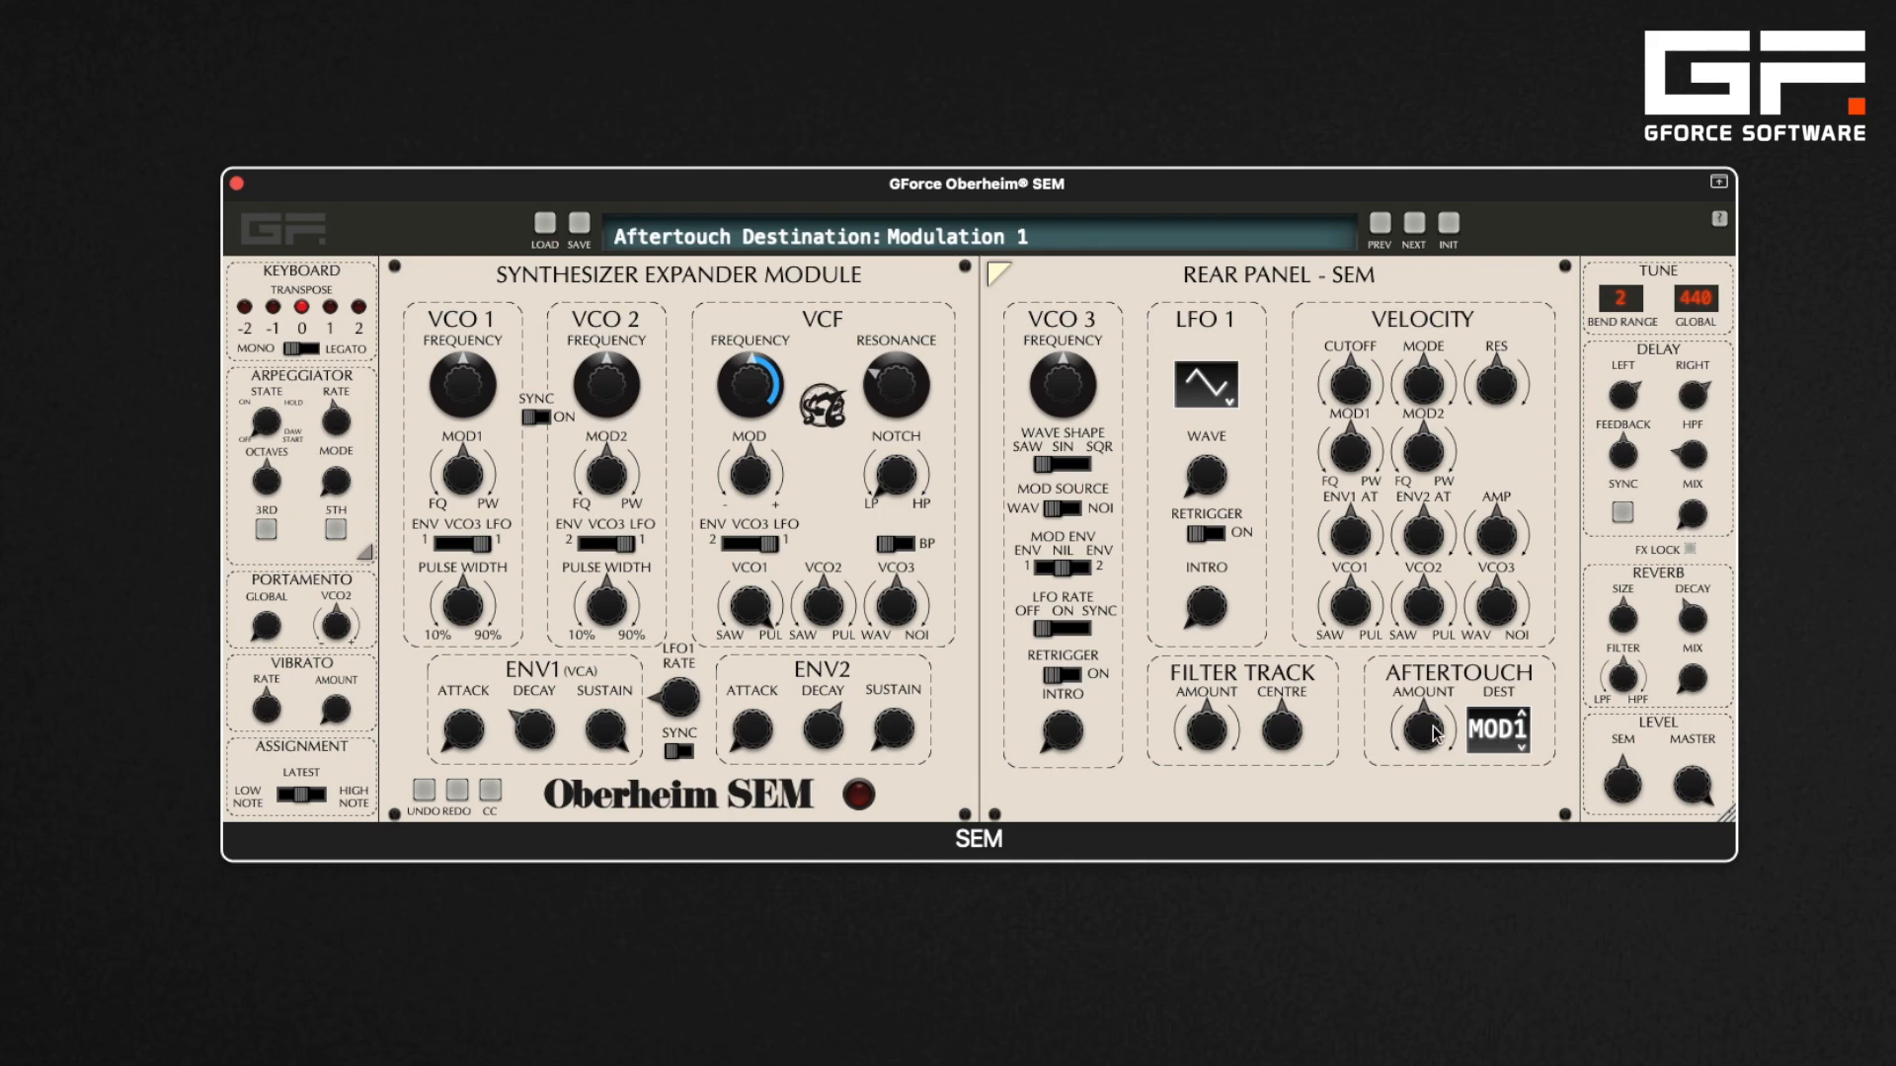
drag(1431, 744, 1433, 785)
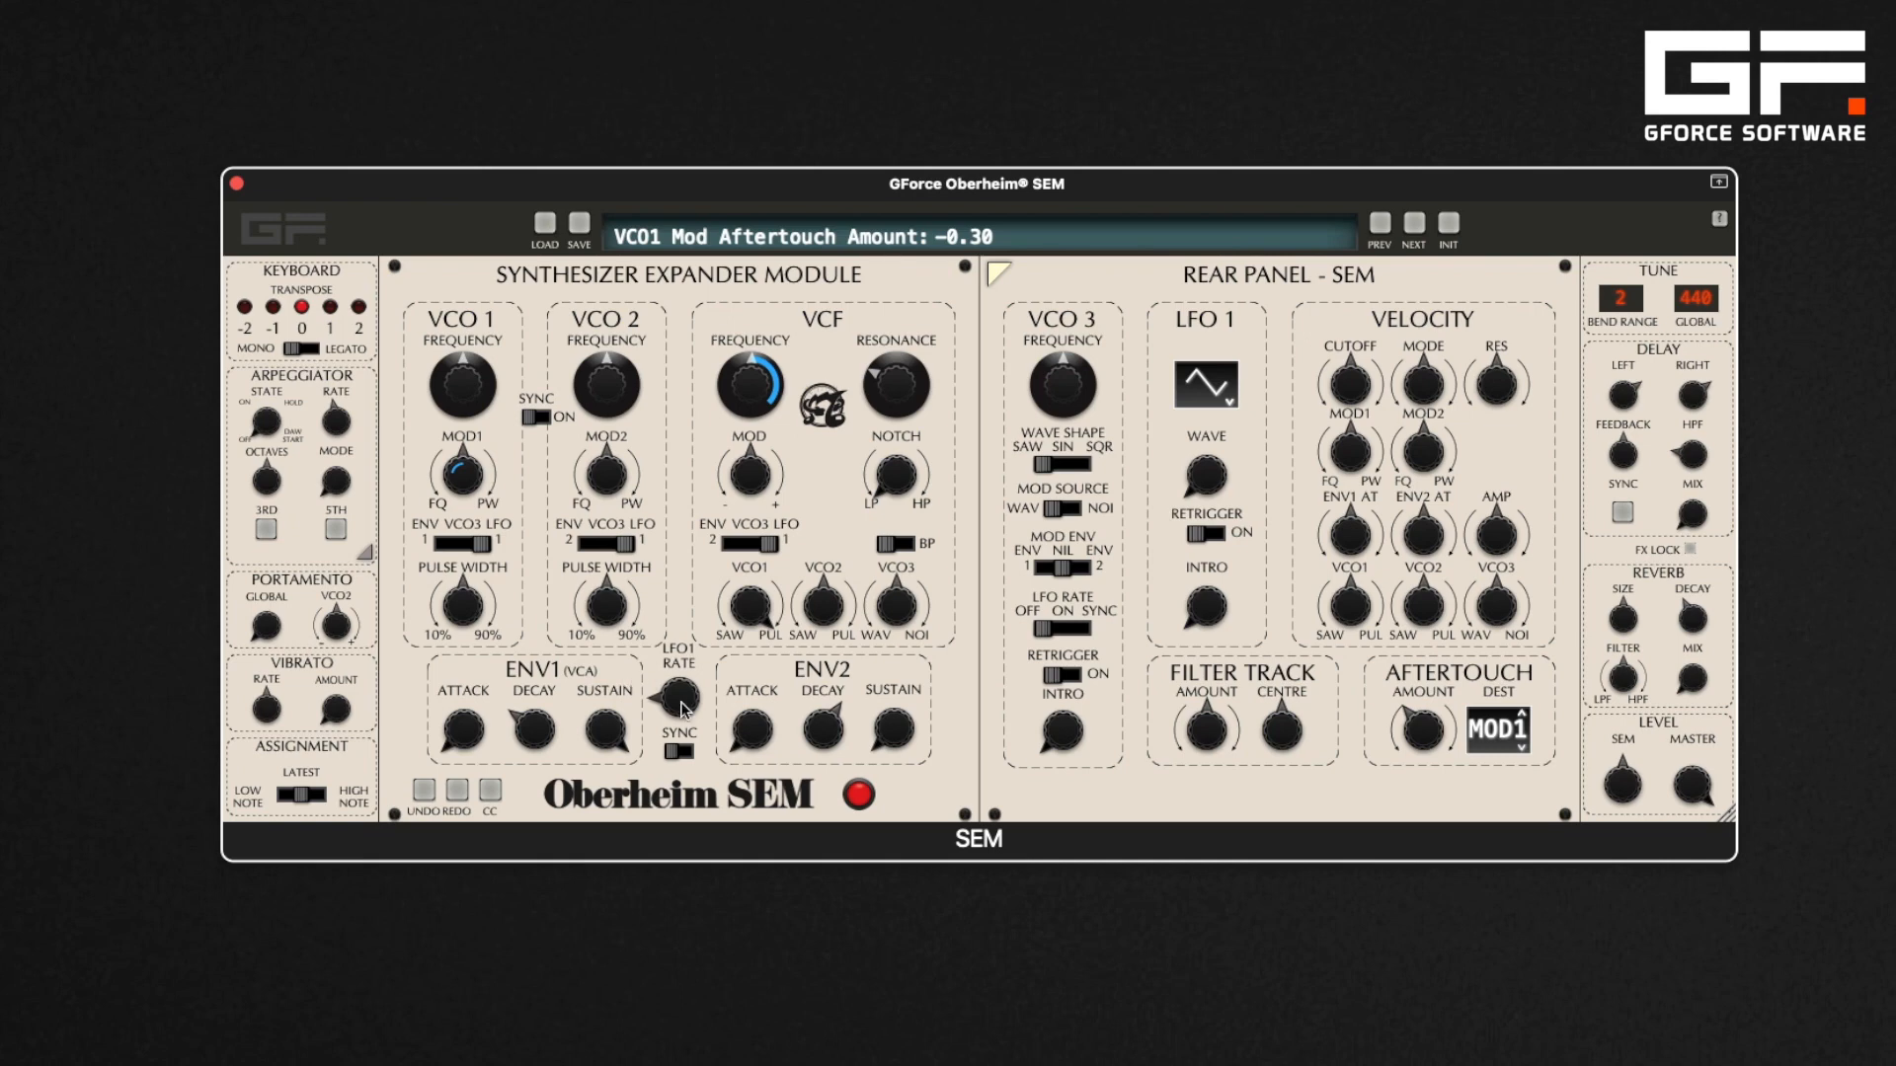
Raise the LFO1 rate to about 5.32 Hz and nudge the velocity cutoff amount up
drag(684, 706, 676, 660)
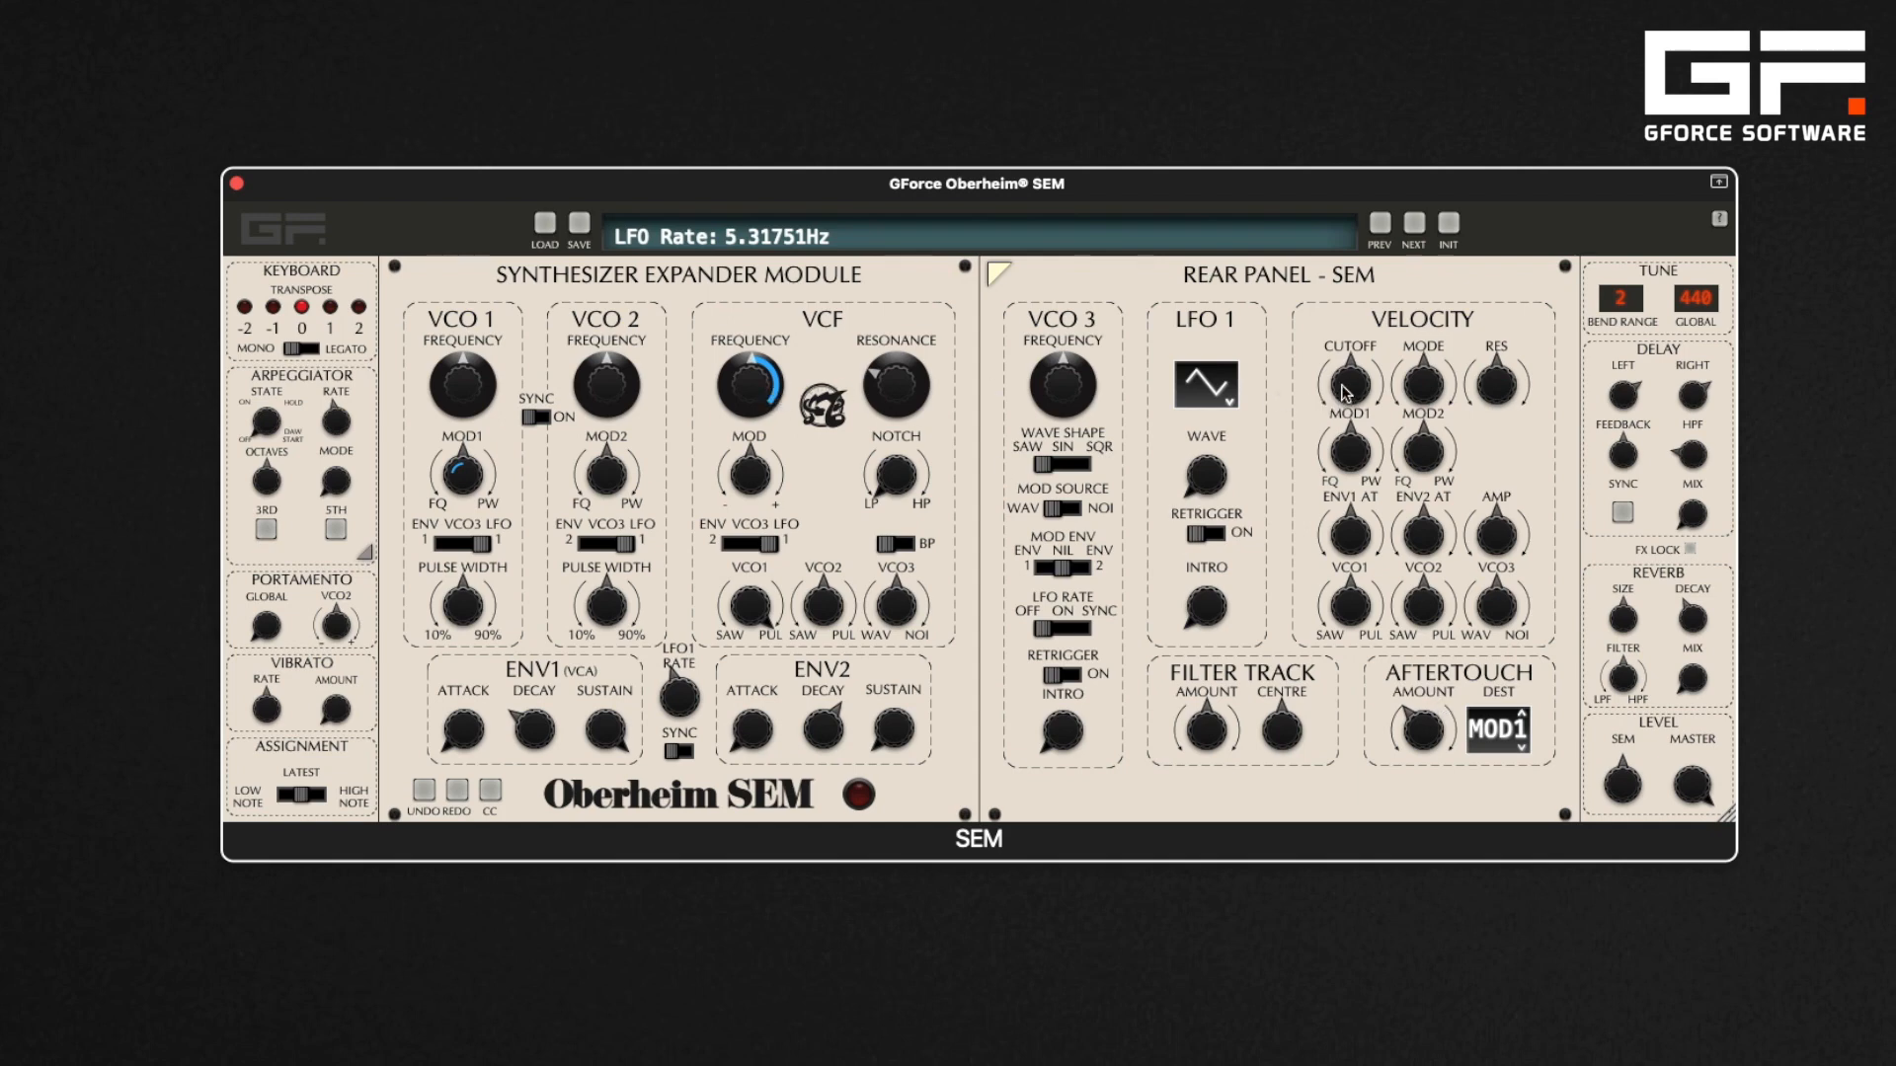
drag(1340, 387, 1343, 354)
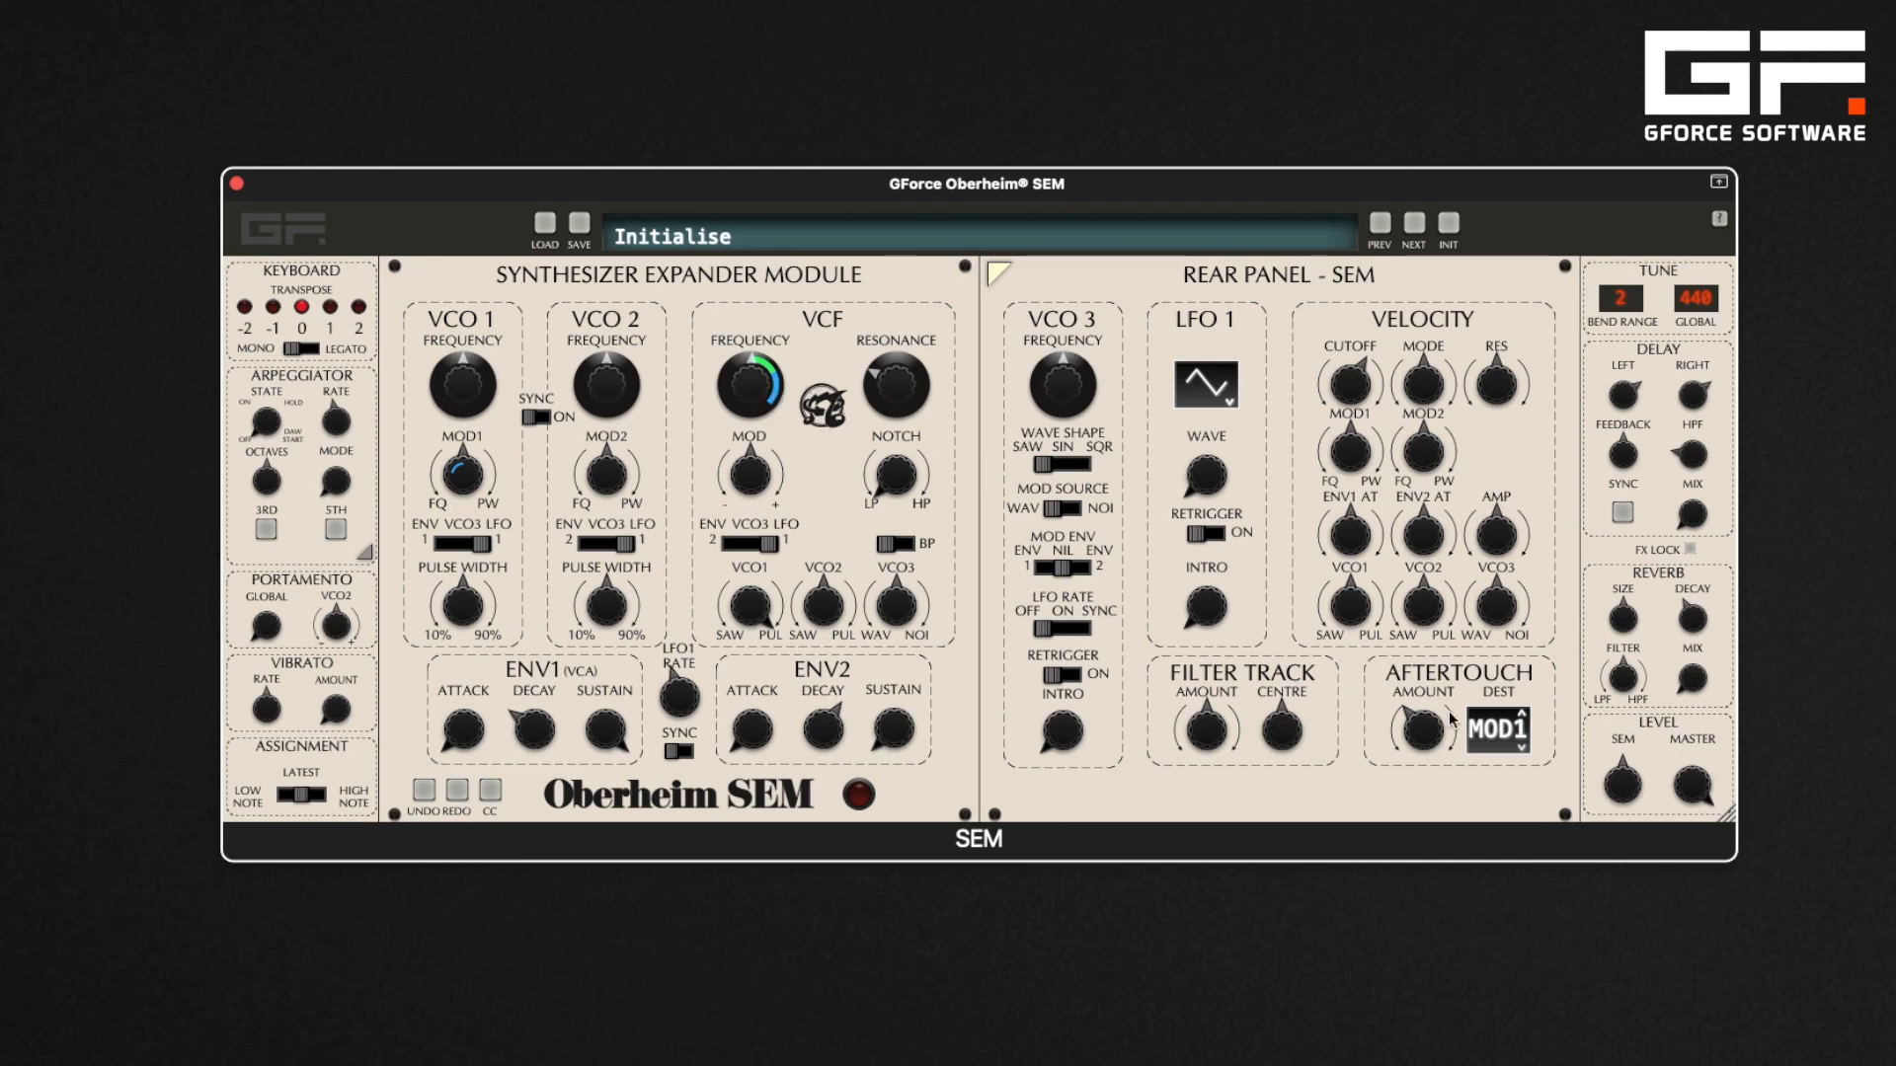
Return the aftertouch destination to FILT with an amount of 0.20, and raise the velocity cutoff amount
click(1521, 716)
click(1522, 719)
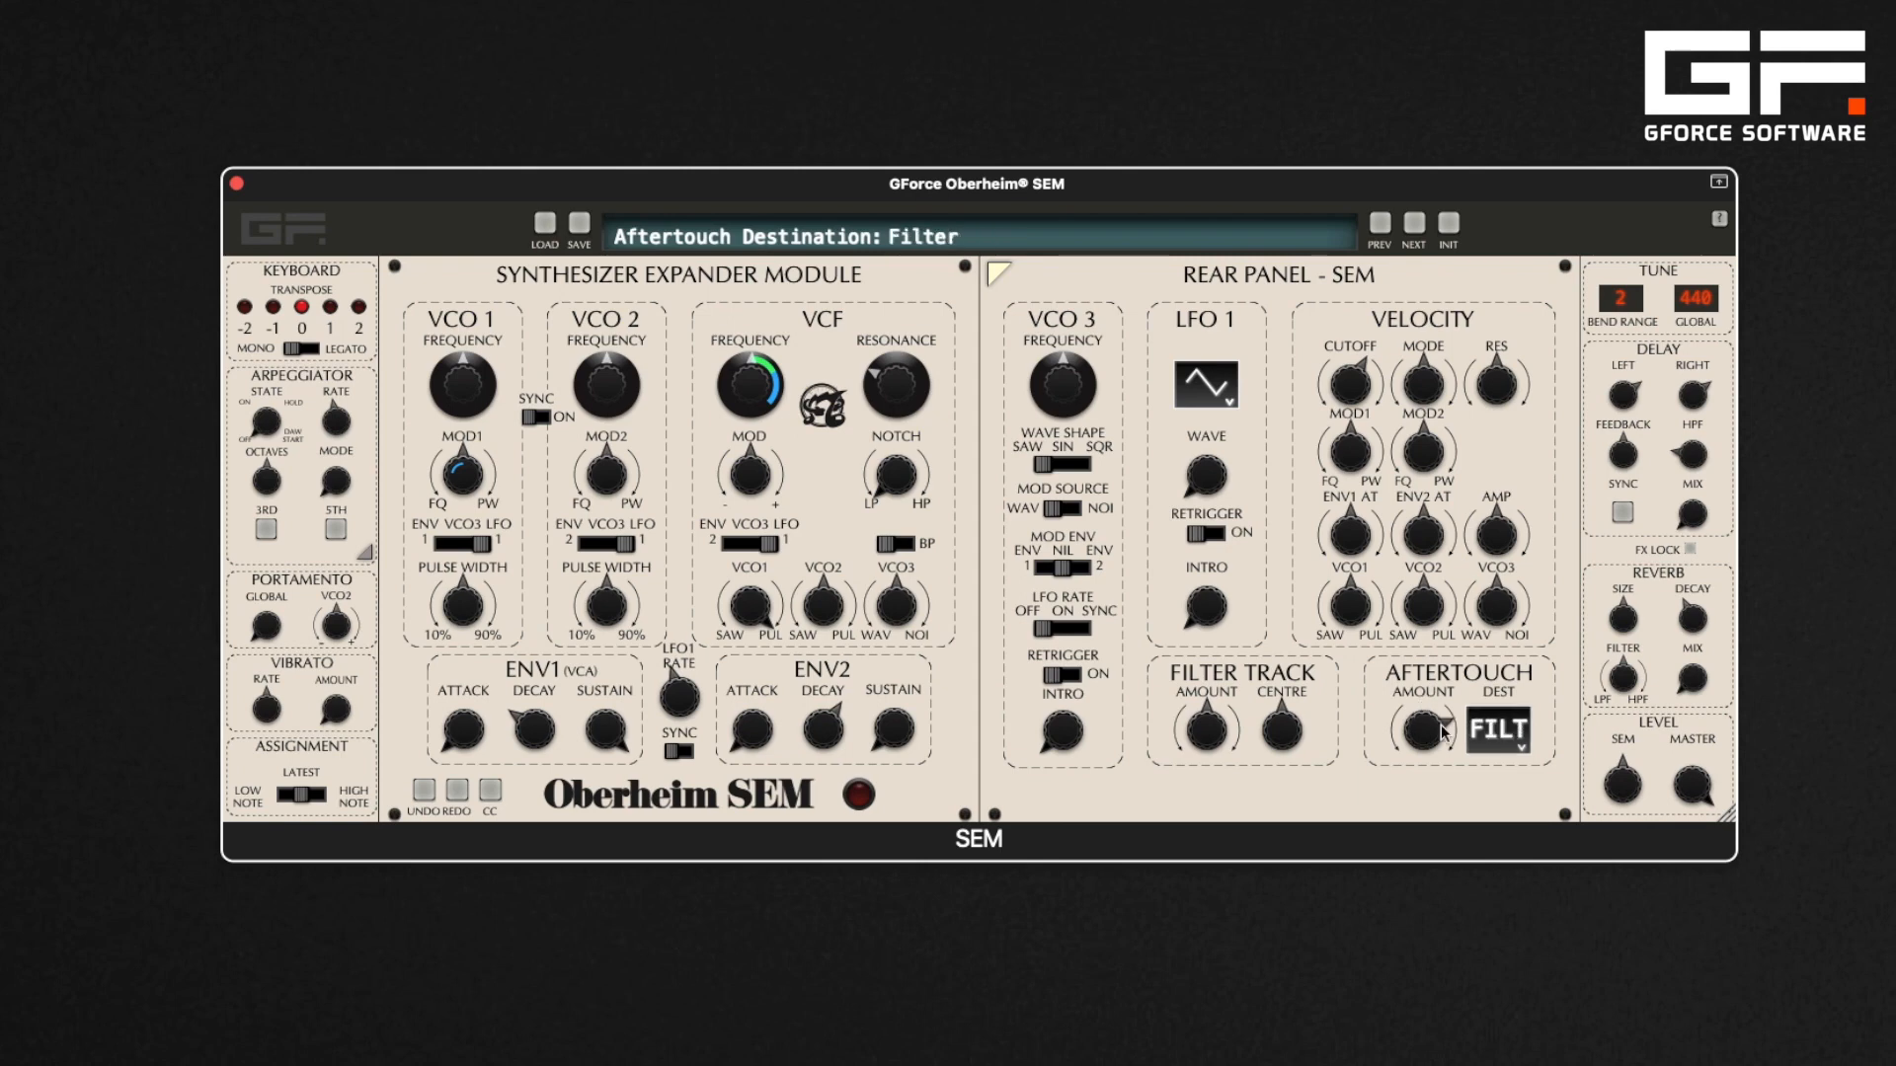
drag(1423, 742, 1415, 793)
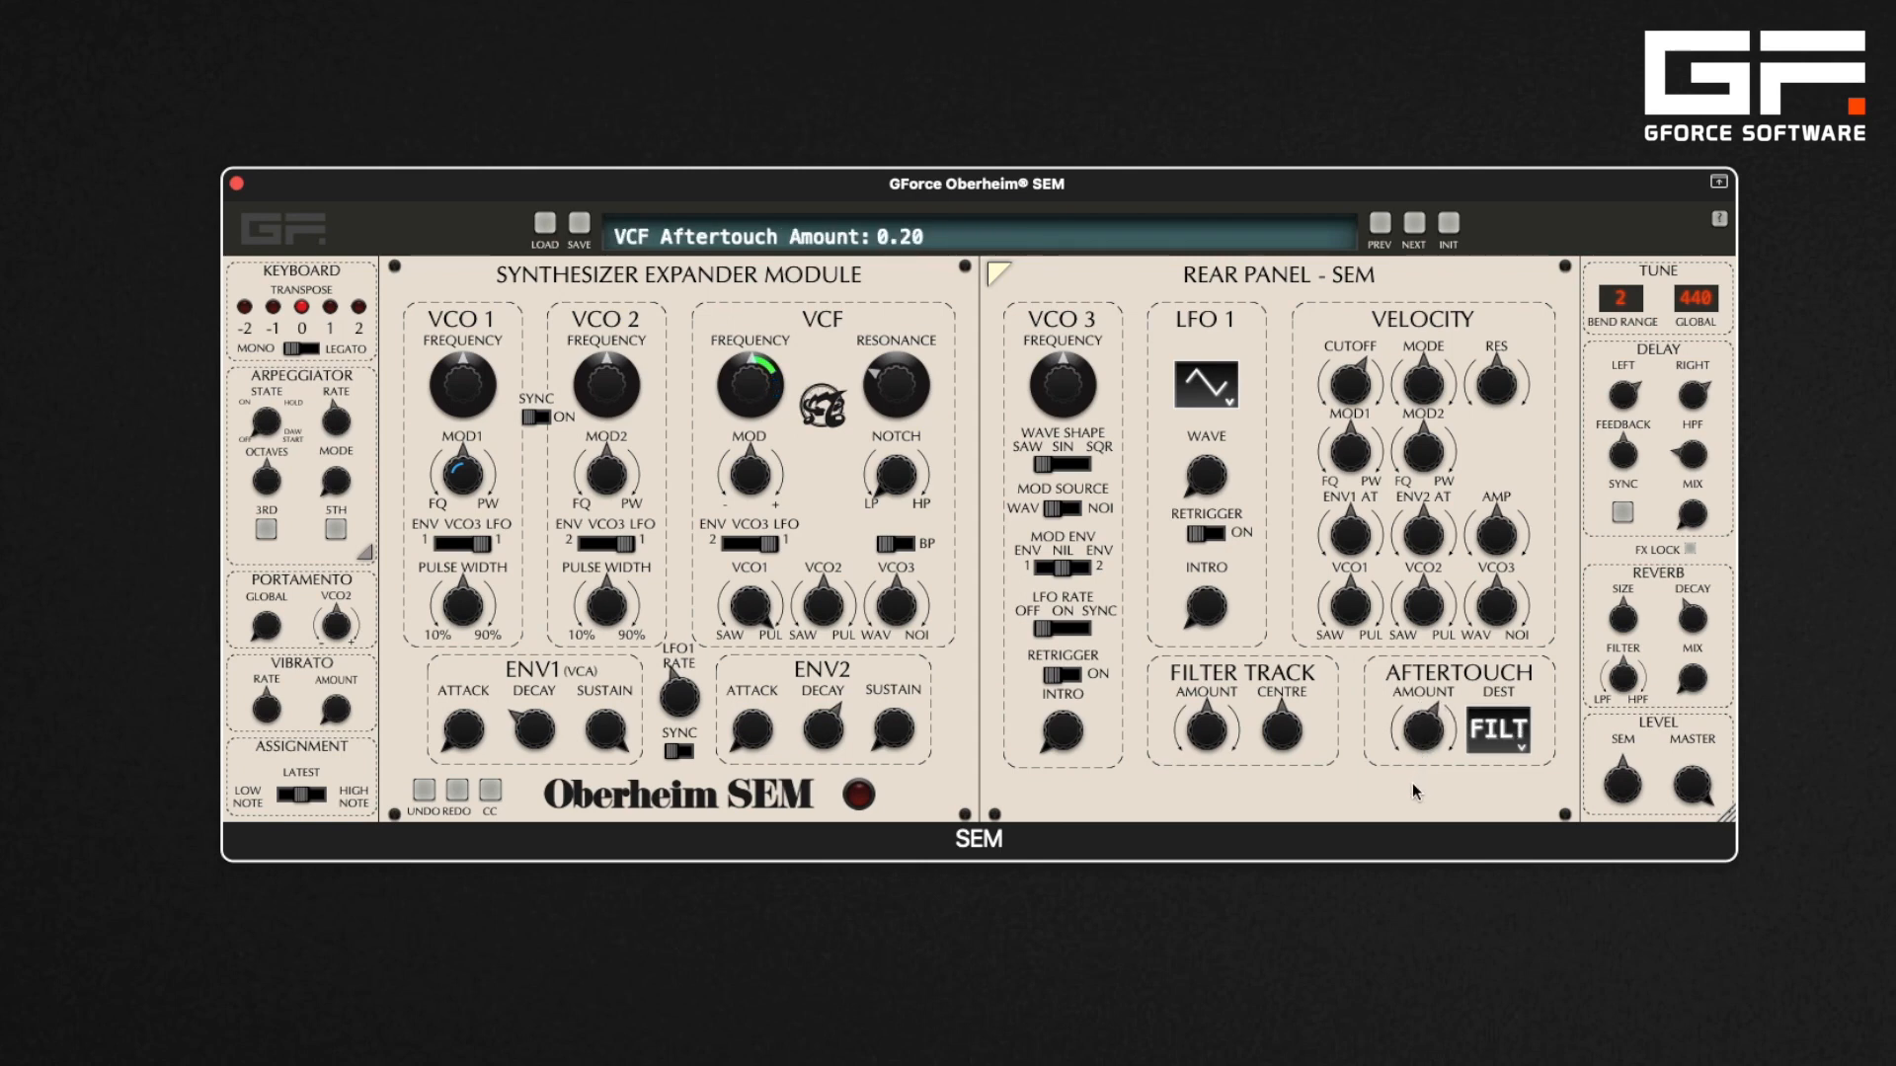
drag(1350, 392, 1349, 348)
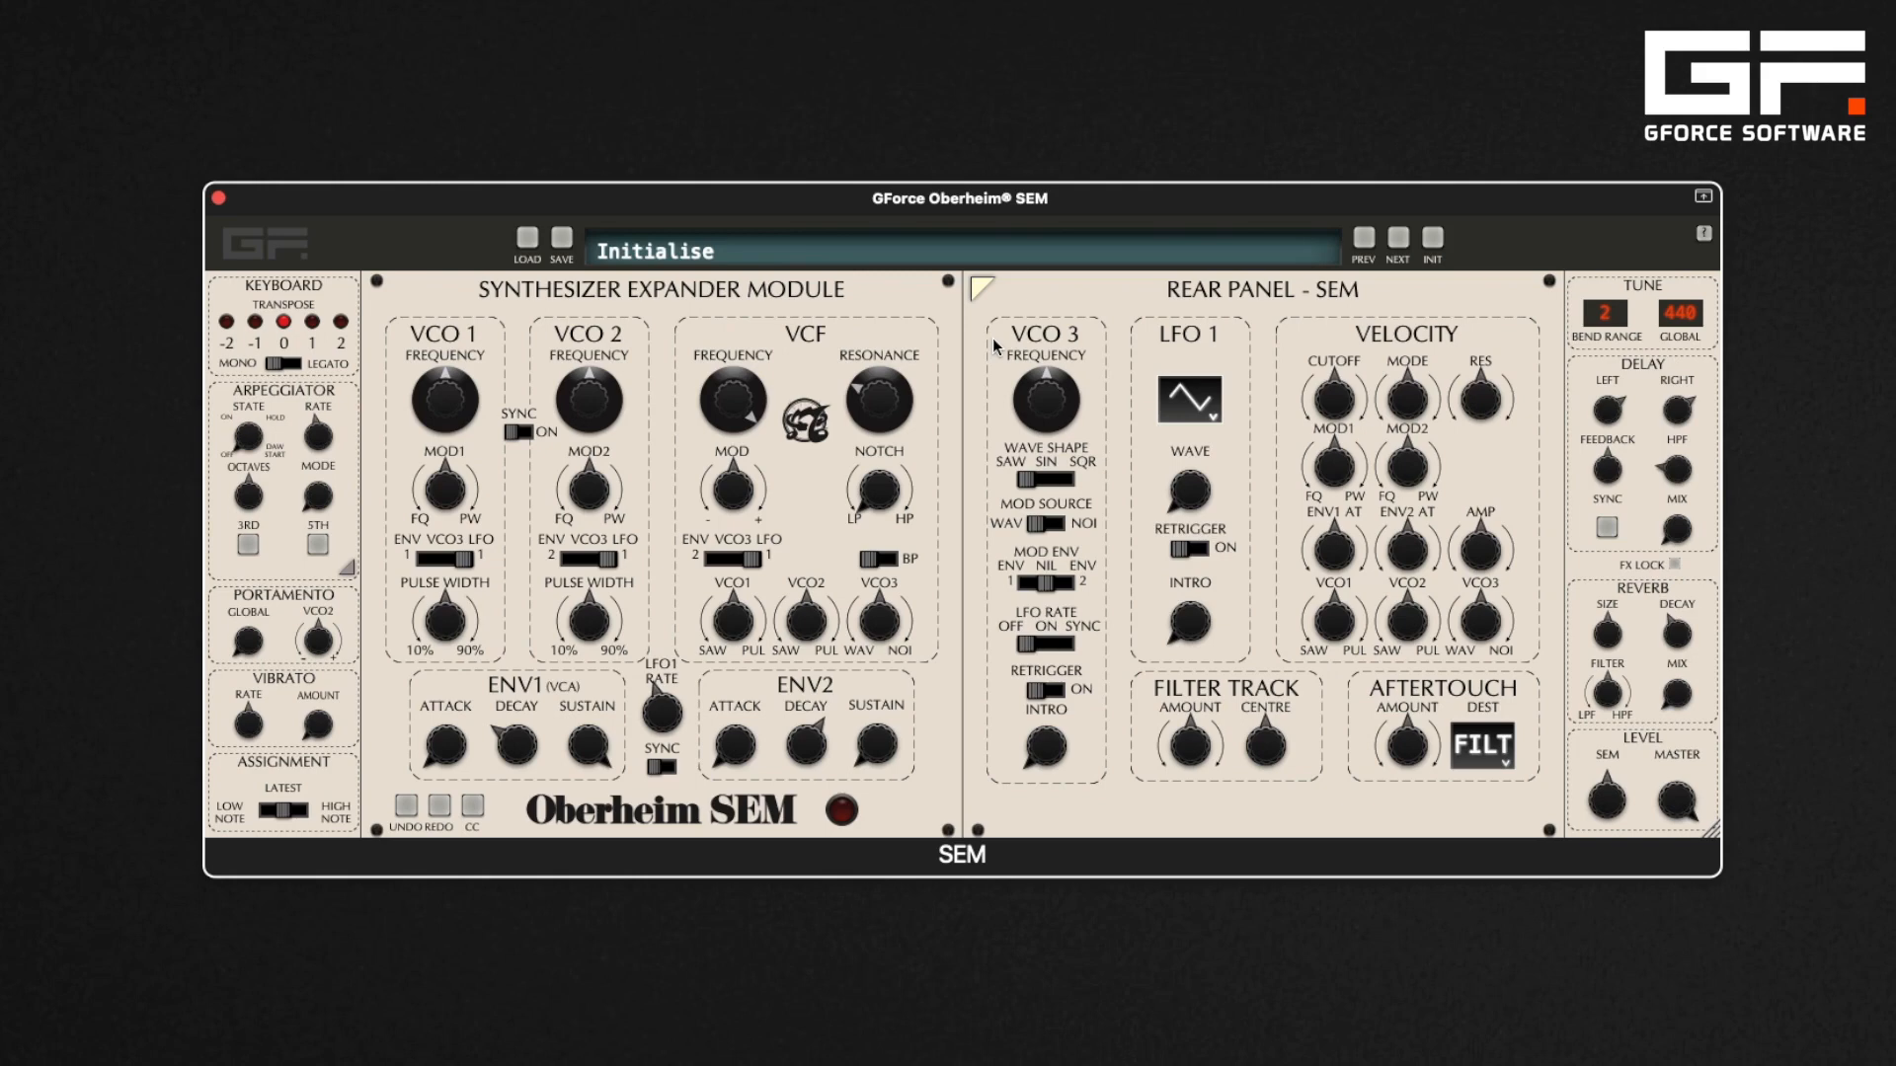
Turn the VCF's VCO3 mix fully to Noise, reset it to Off, then turn it toward the wave side
click(879, 624)
drag(874, 617, 874, 526)
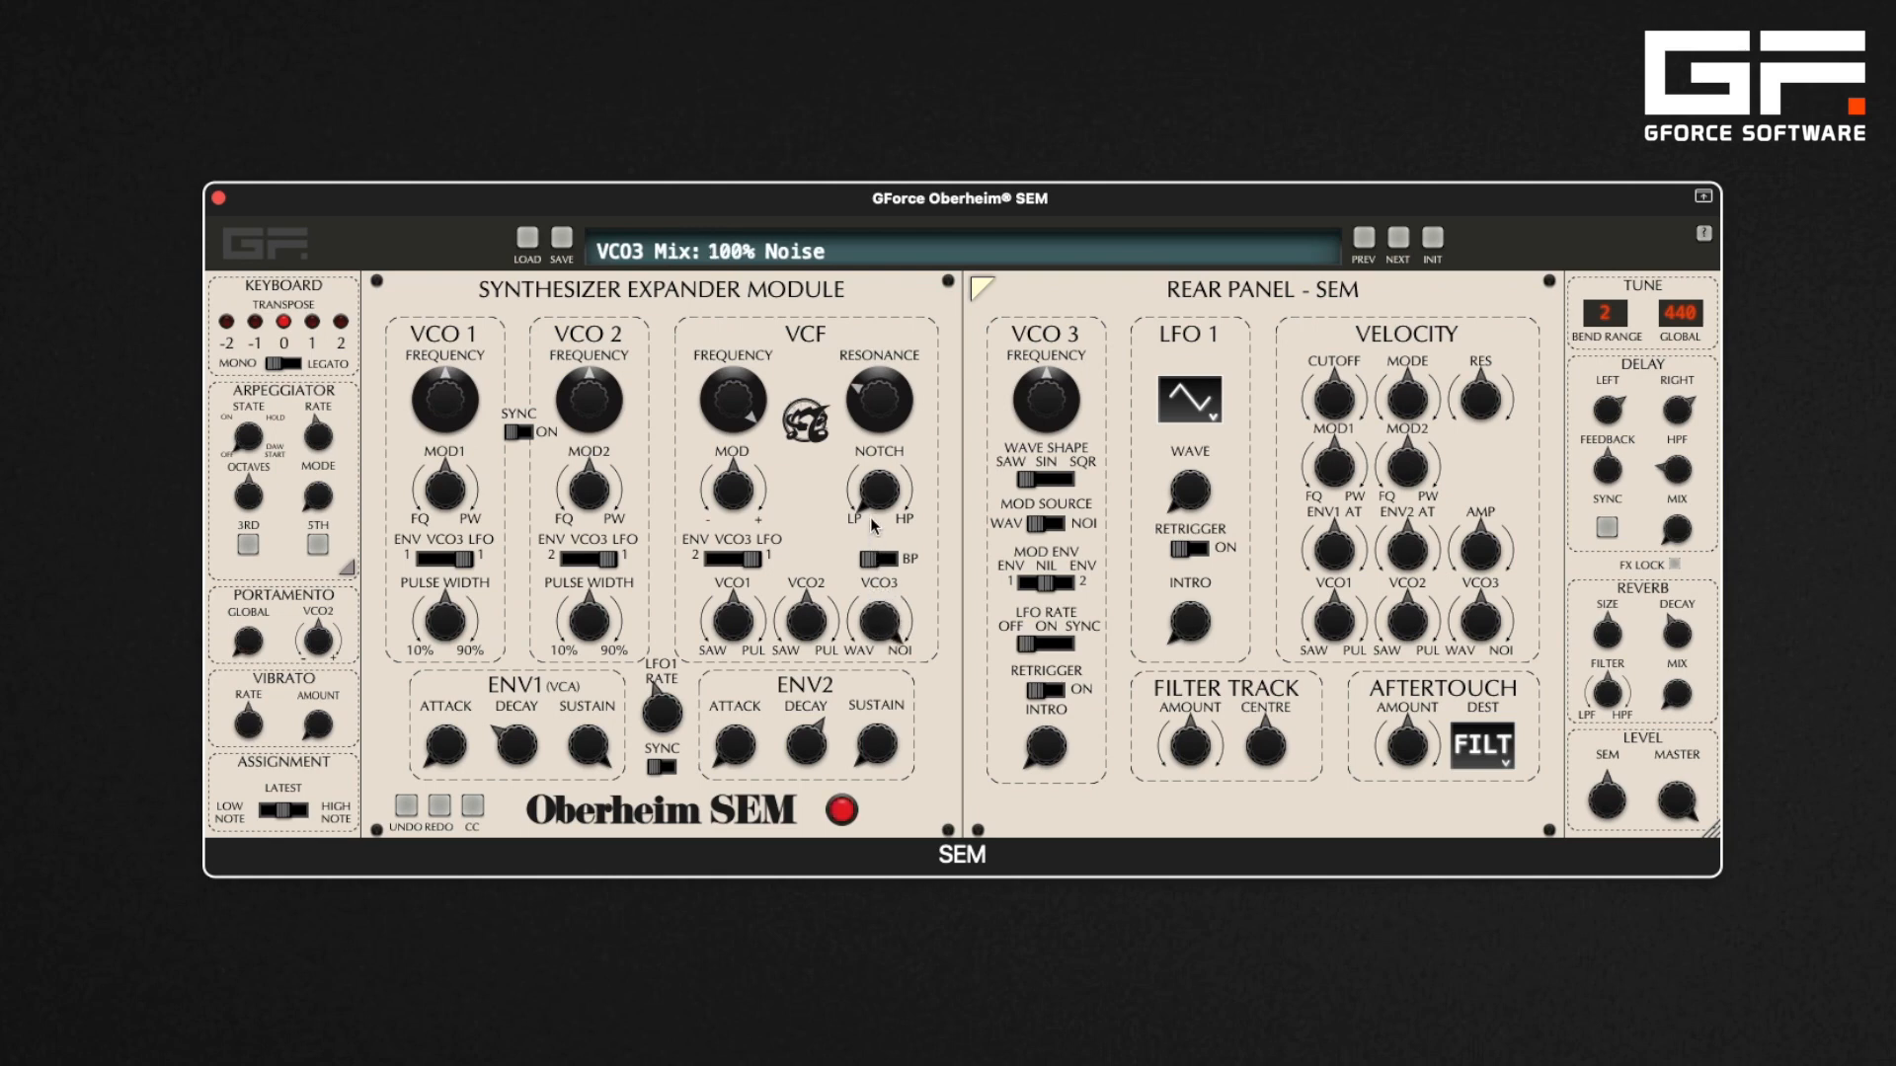
double_click(888, 625)
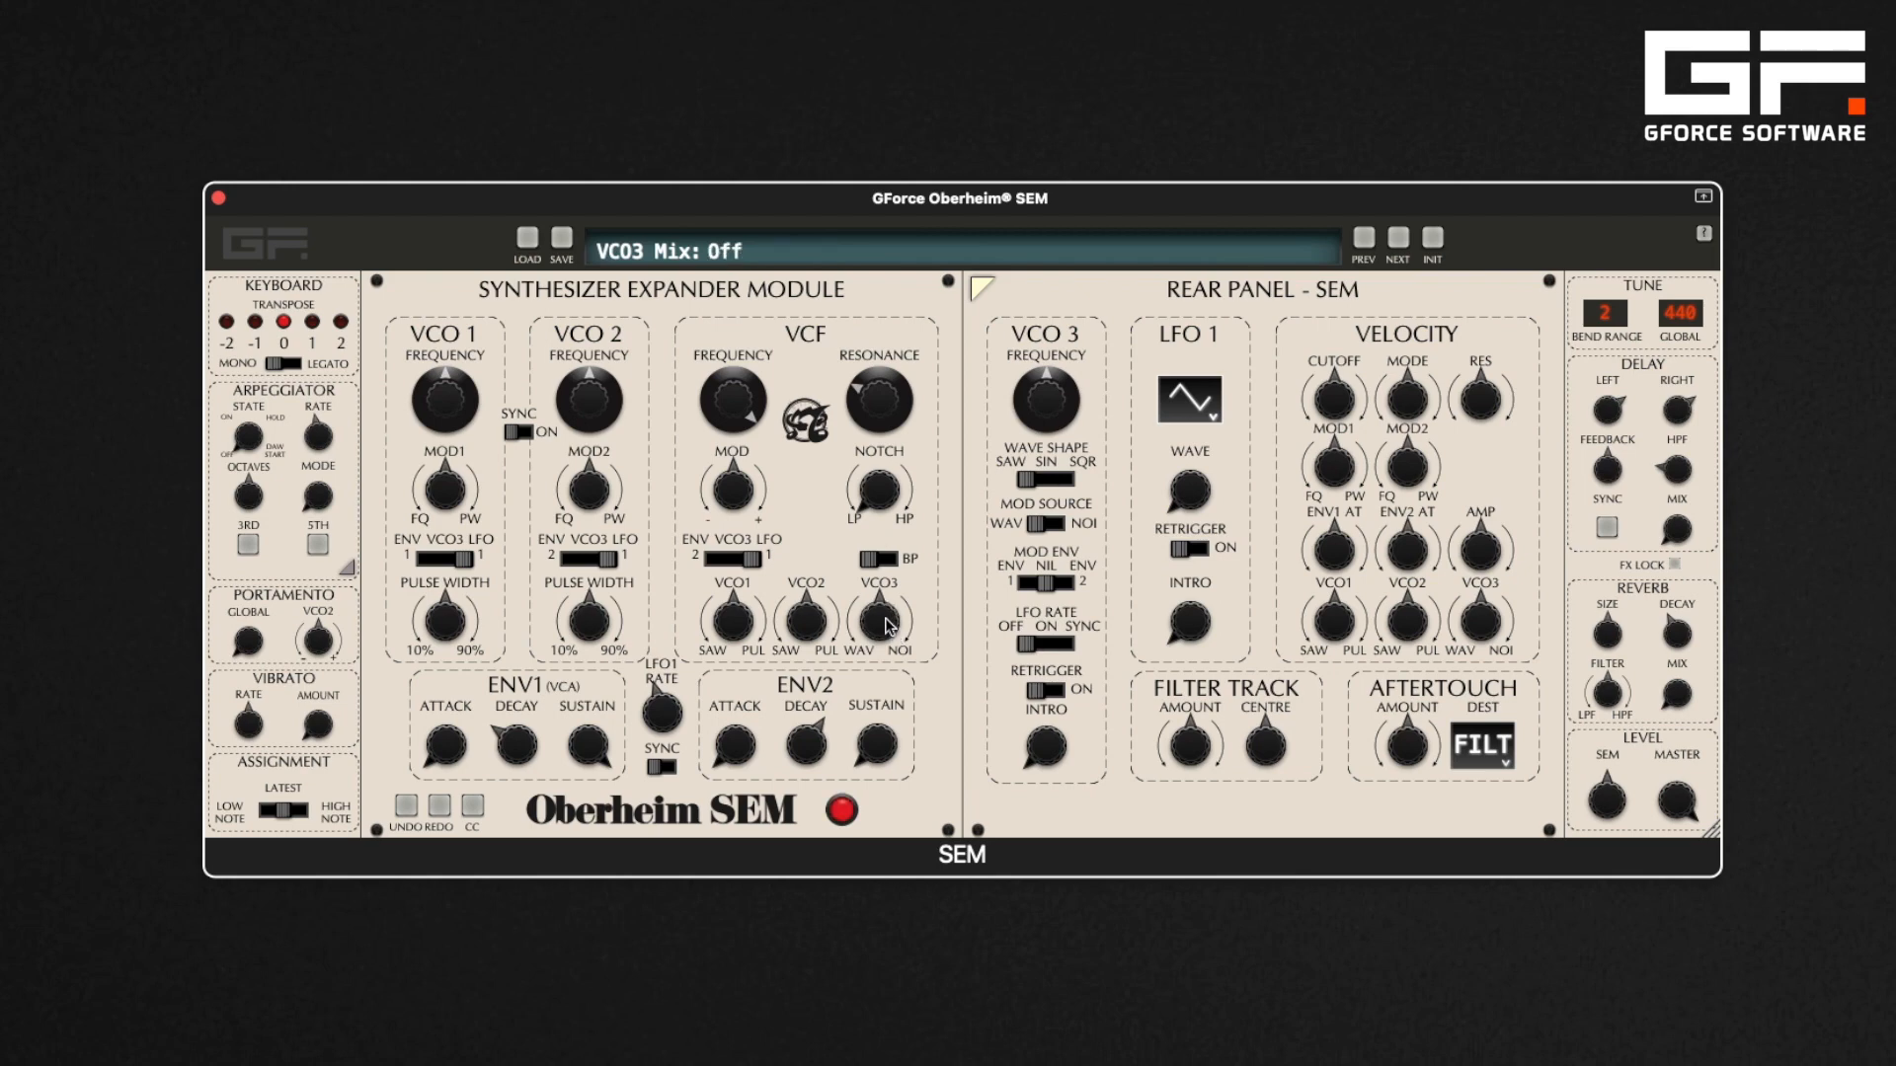
drag(889, 625, 890, 712)
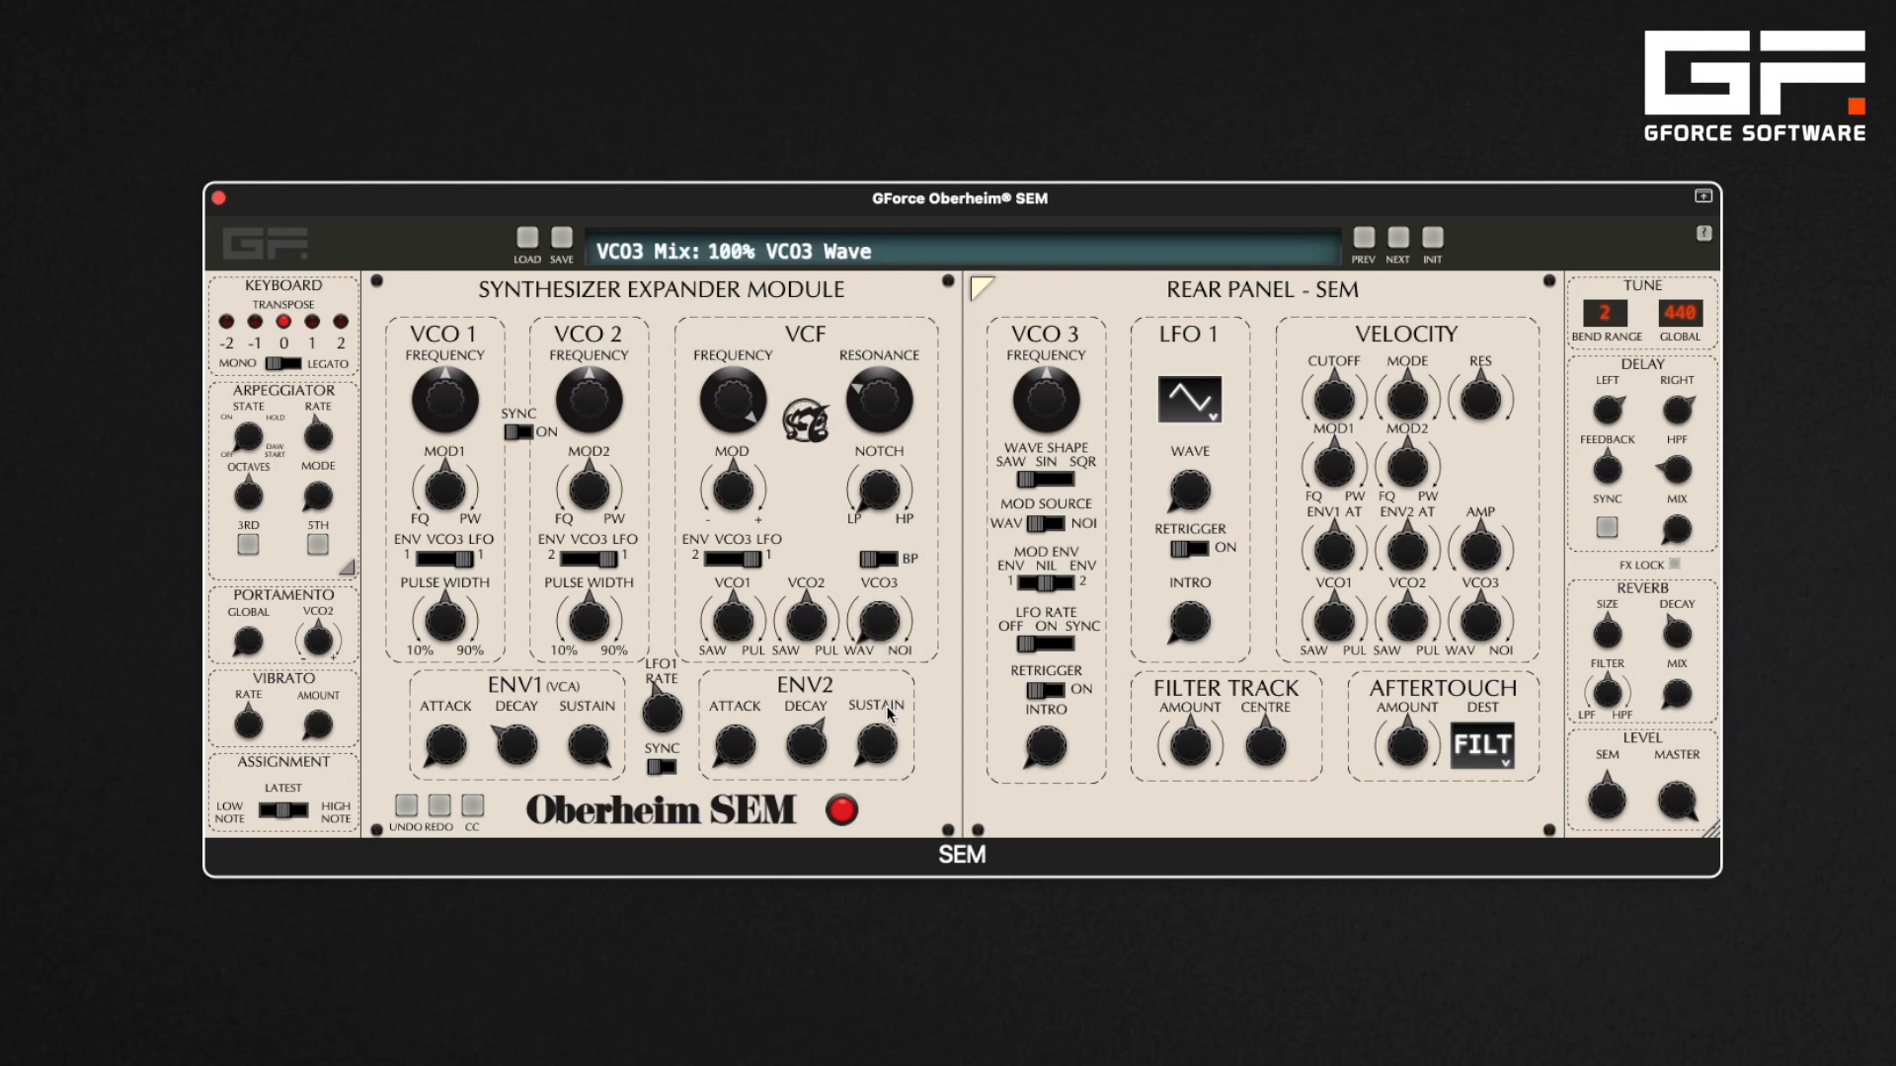
Change VCO3's wave shape and sweep VCO3's frequency up to about 2.44 and back down
click(1049, 482)
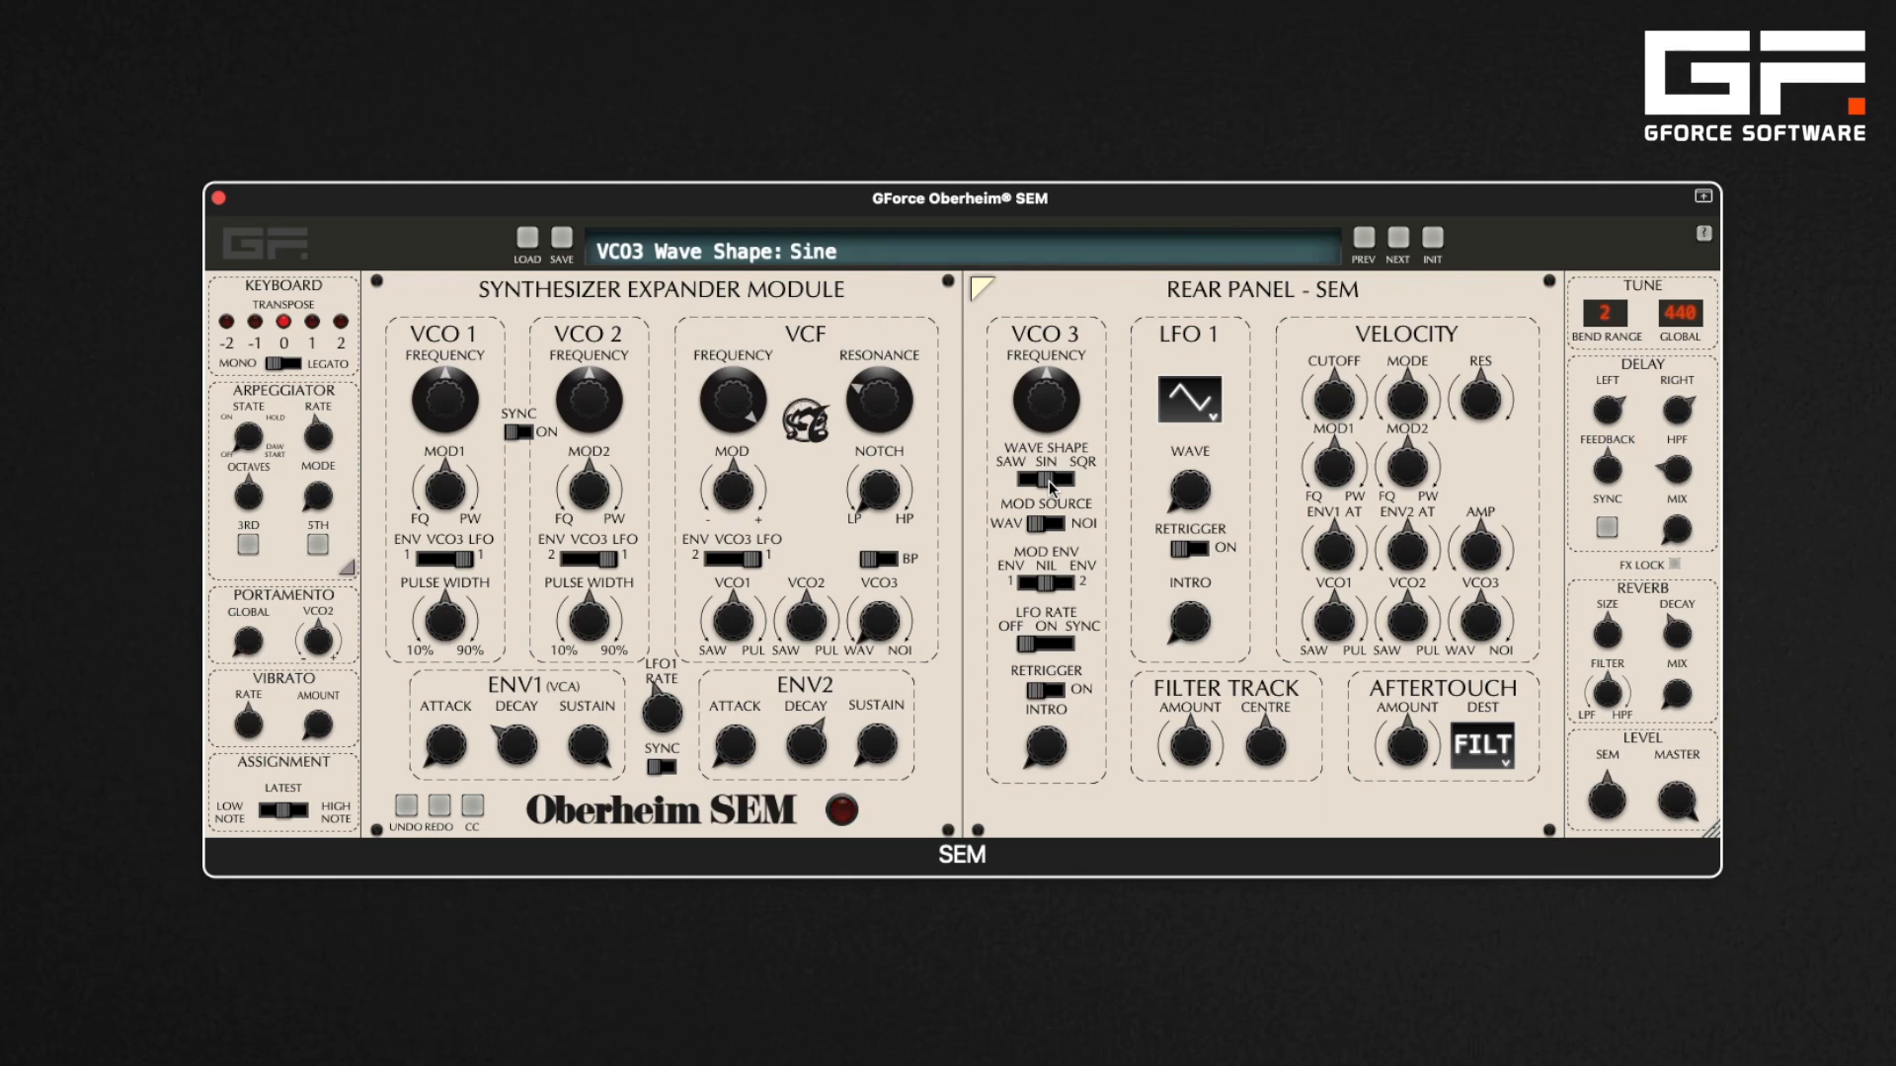
click(1065, 483)
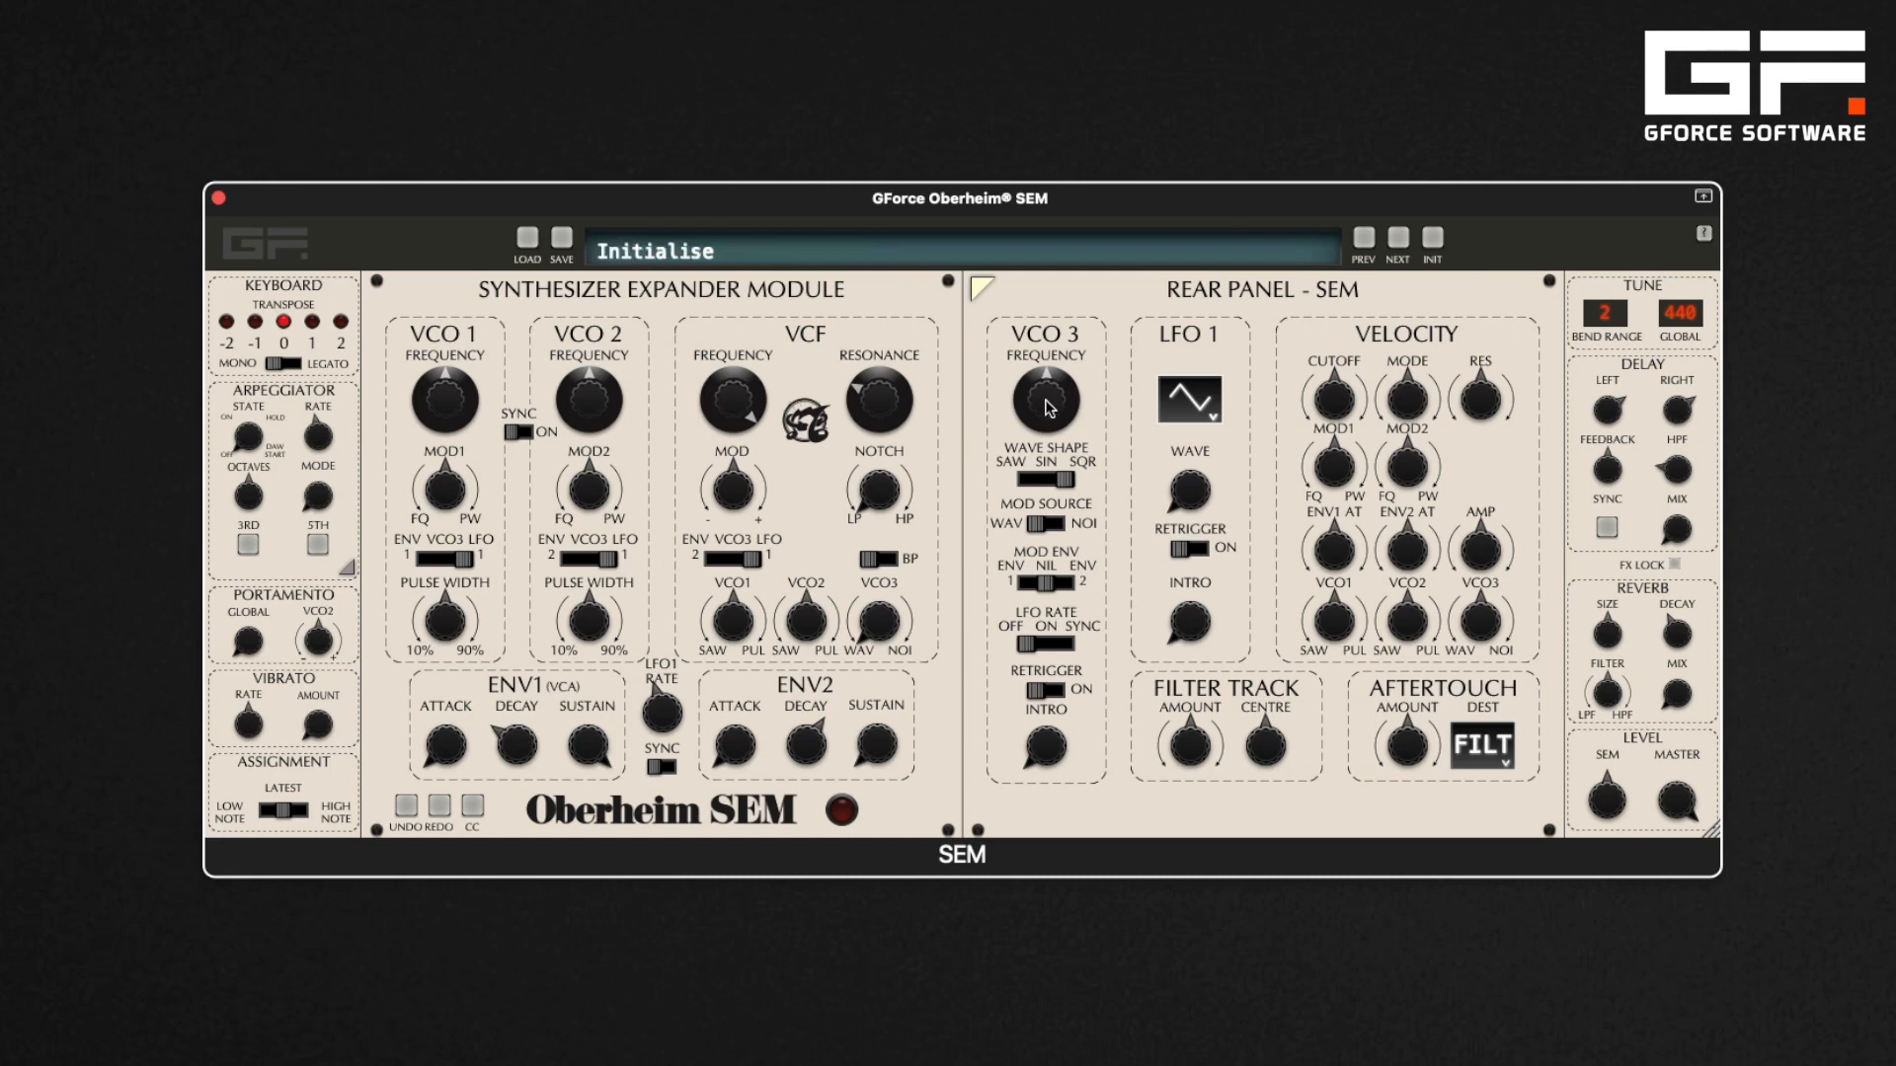
drag(1049, 408, 1057, 300)
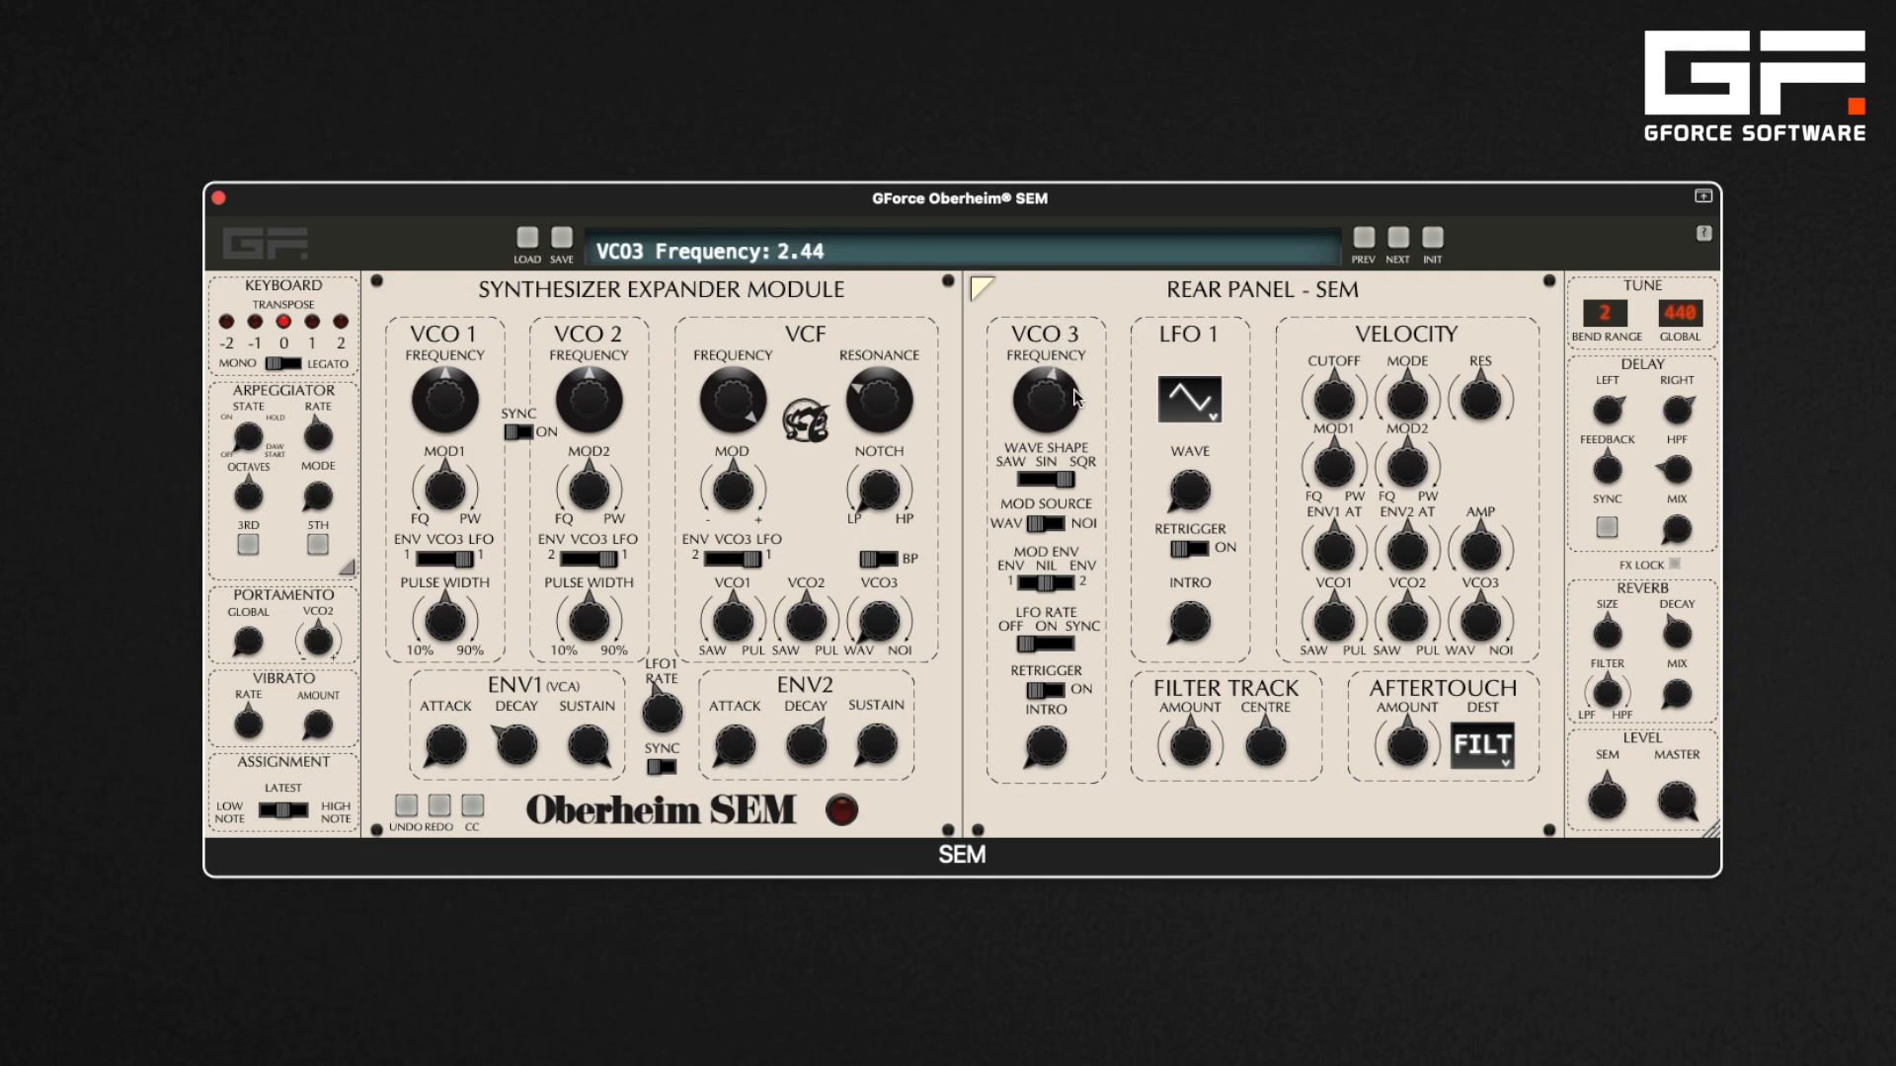
drag(1074, 389, 1073, 285)
drag(1074, 395, 1062, 500)
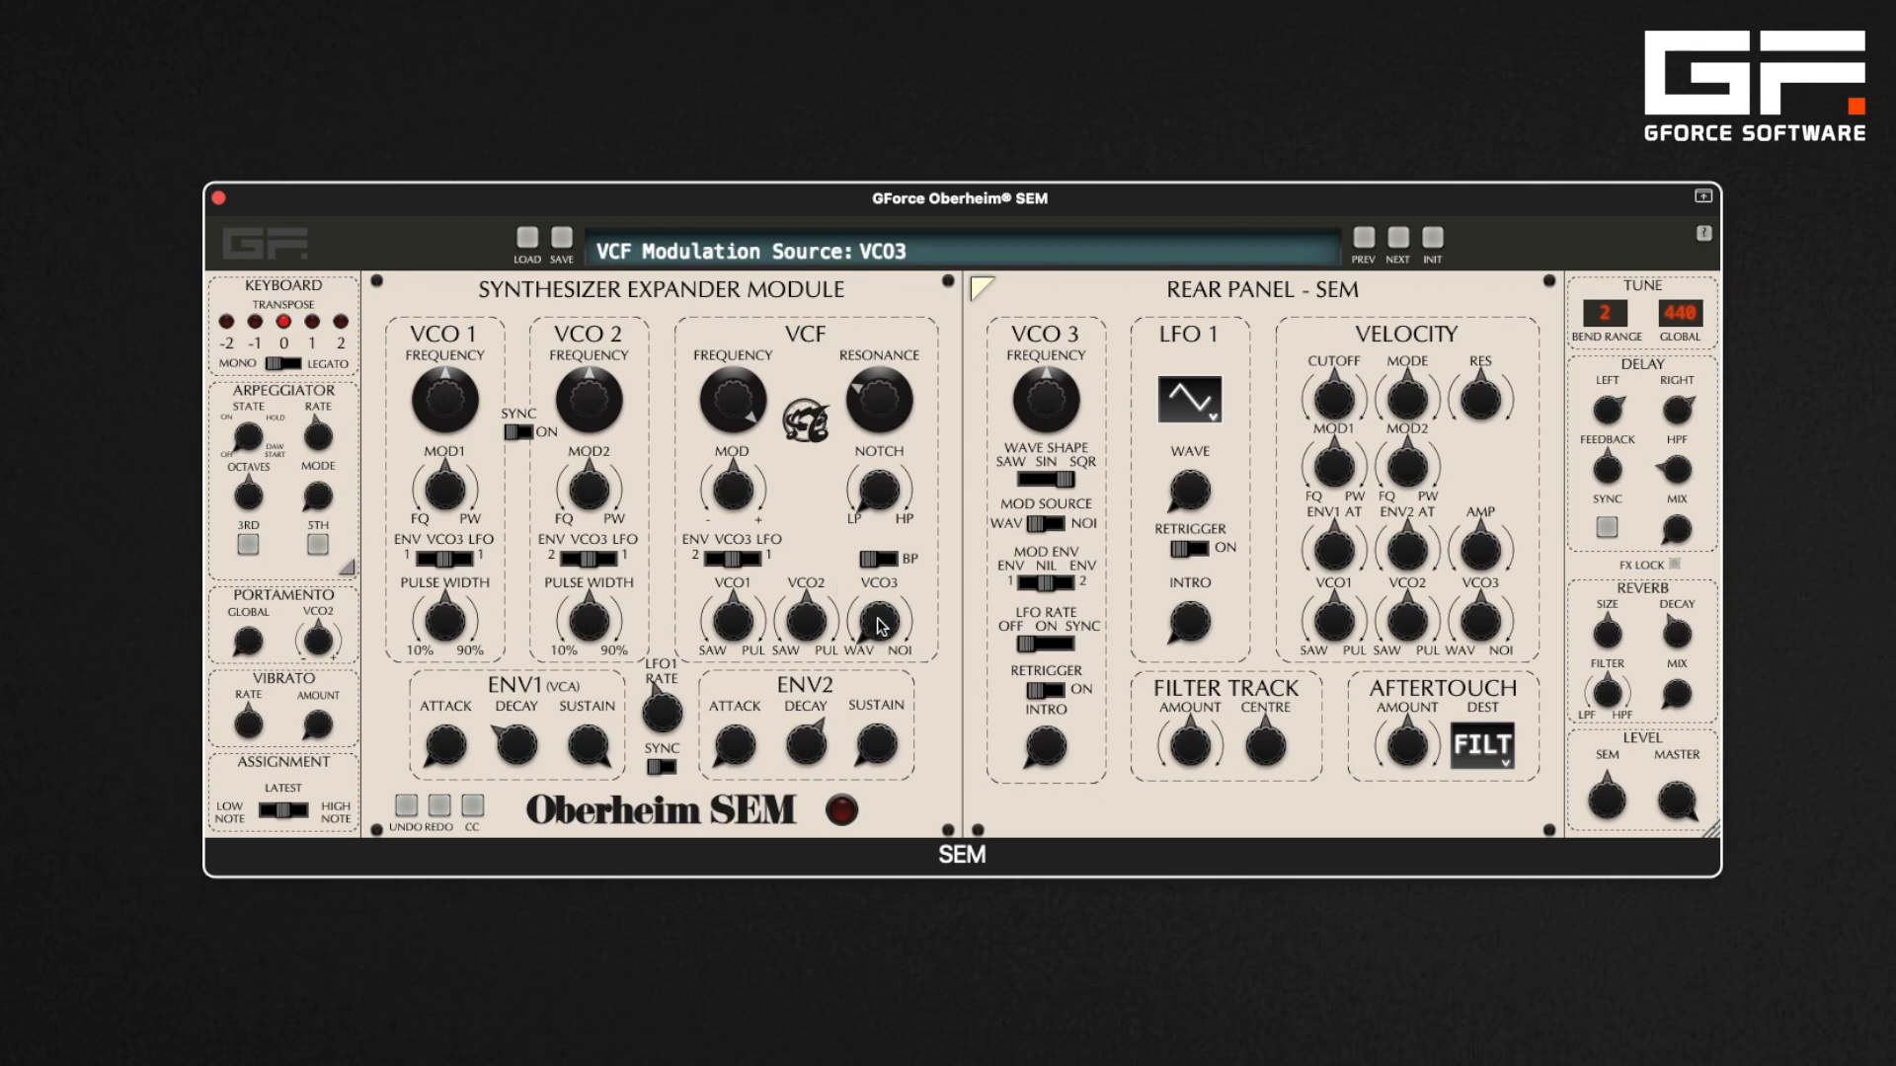
Turn the VCF's VCO1 mix to 100% Saw and switch VCO3's wave shape to Sine
drag(736, 630, 743, 731)
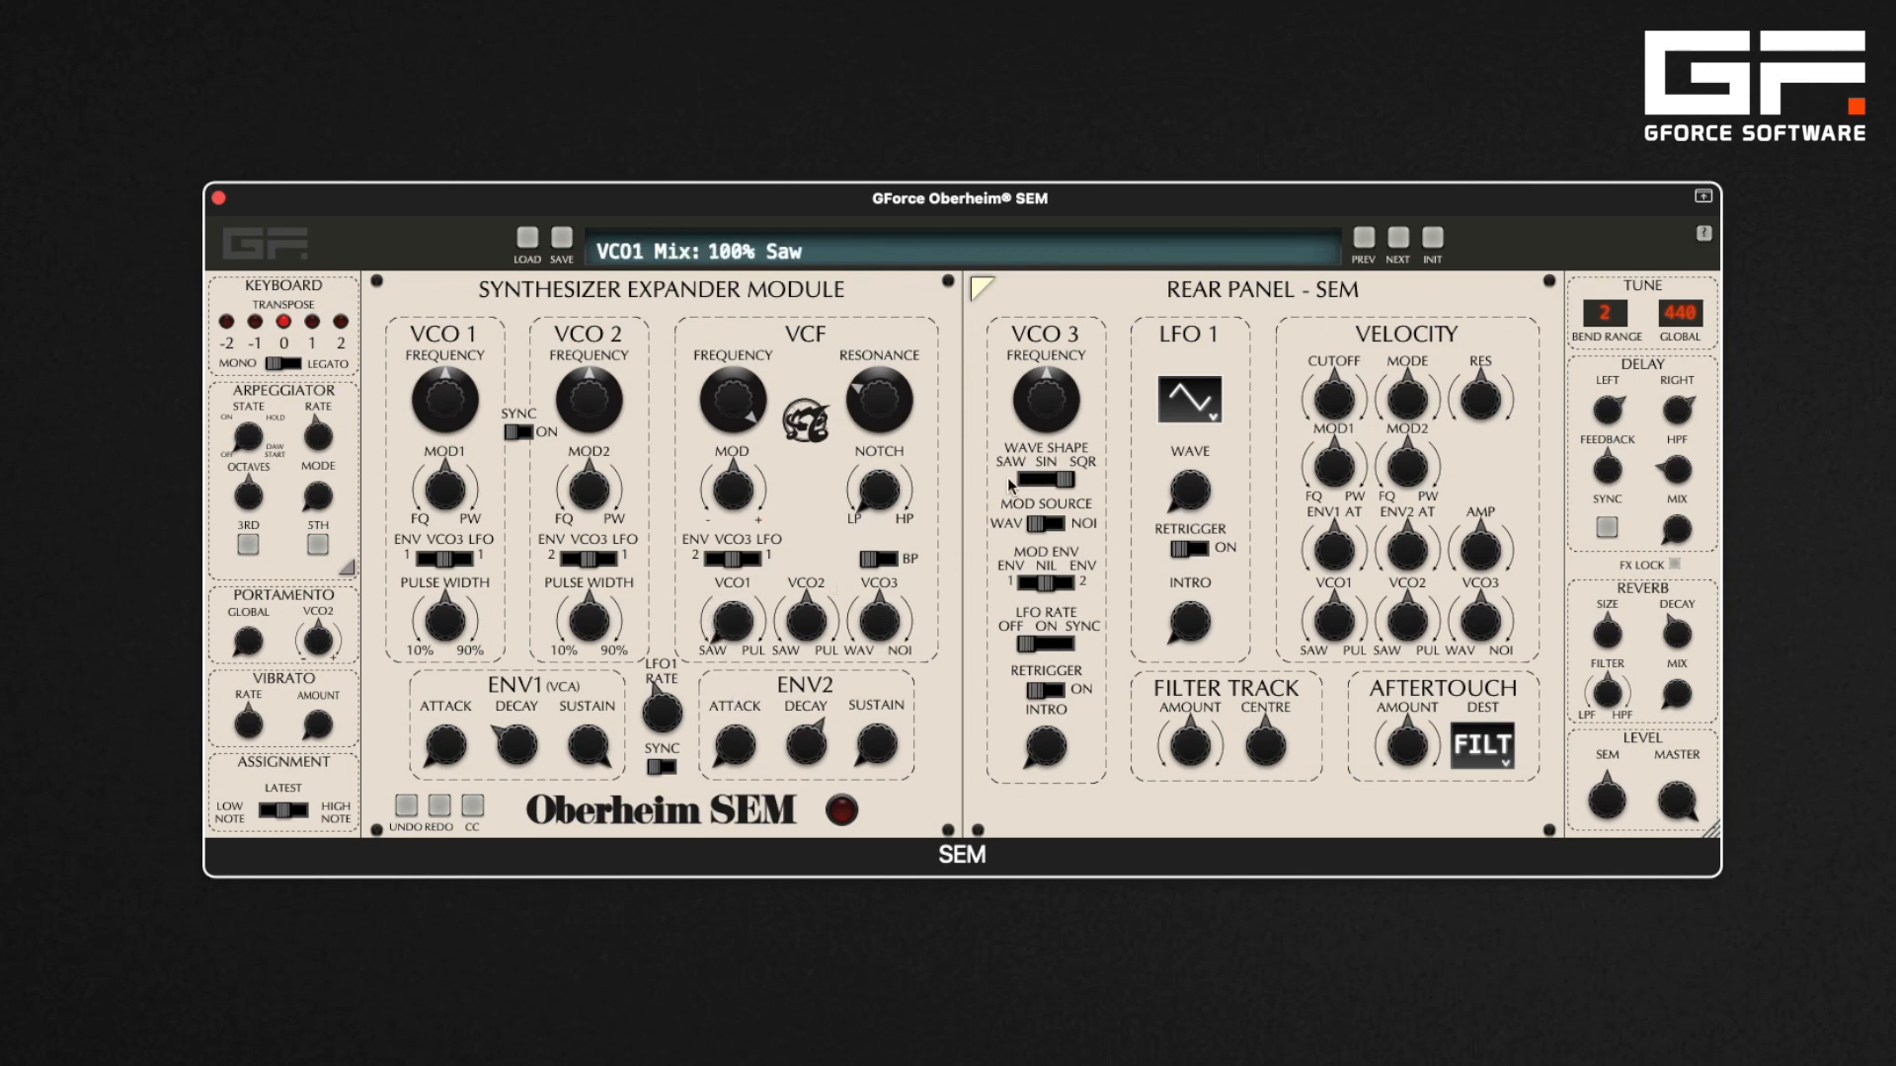
click(1046, 479)
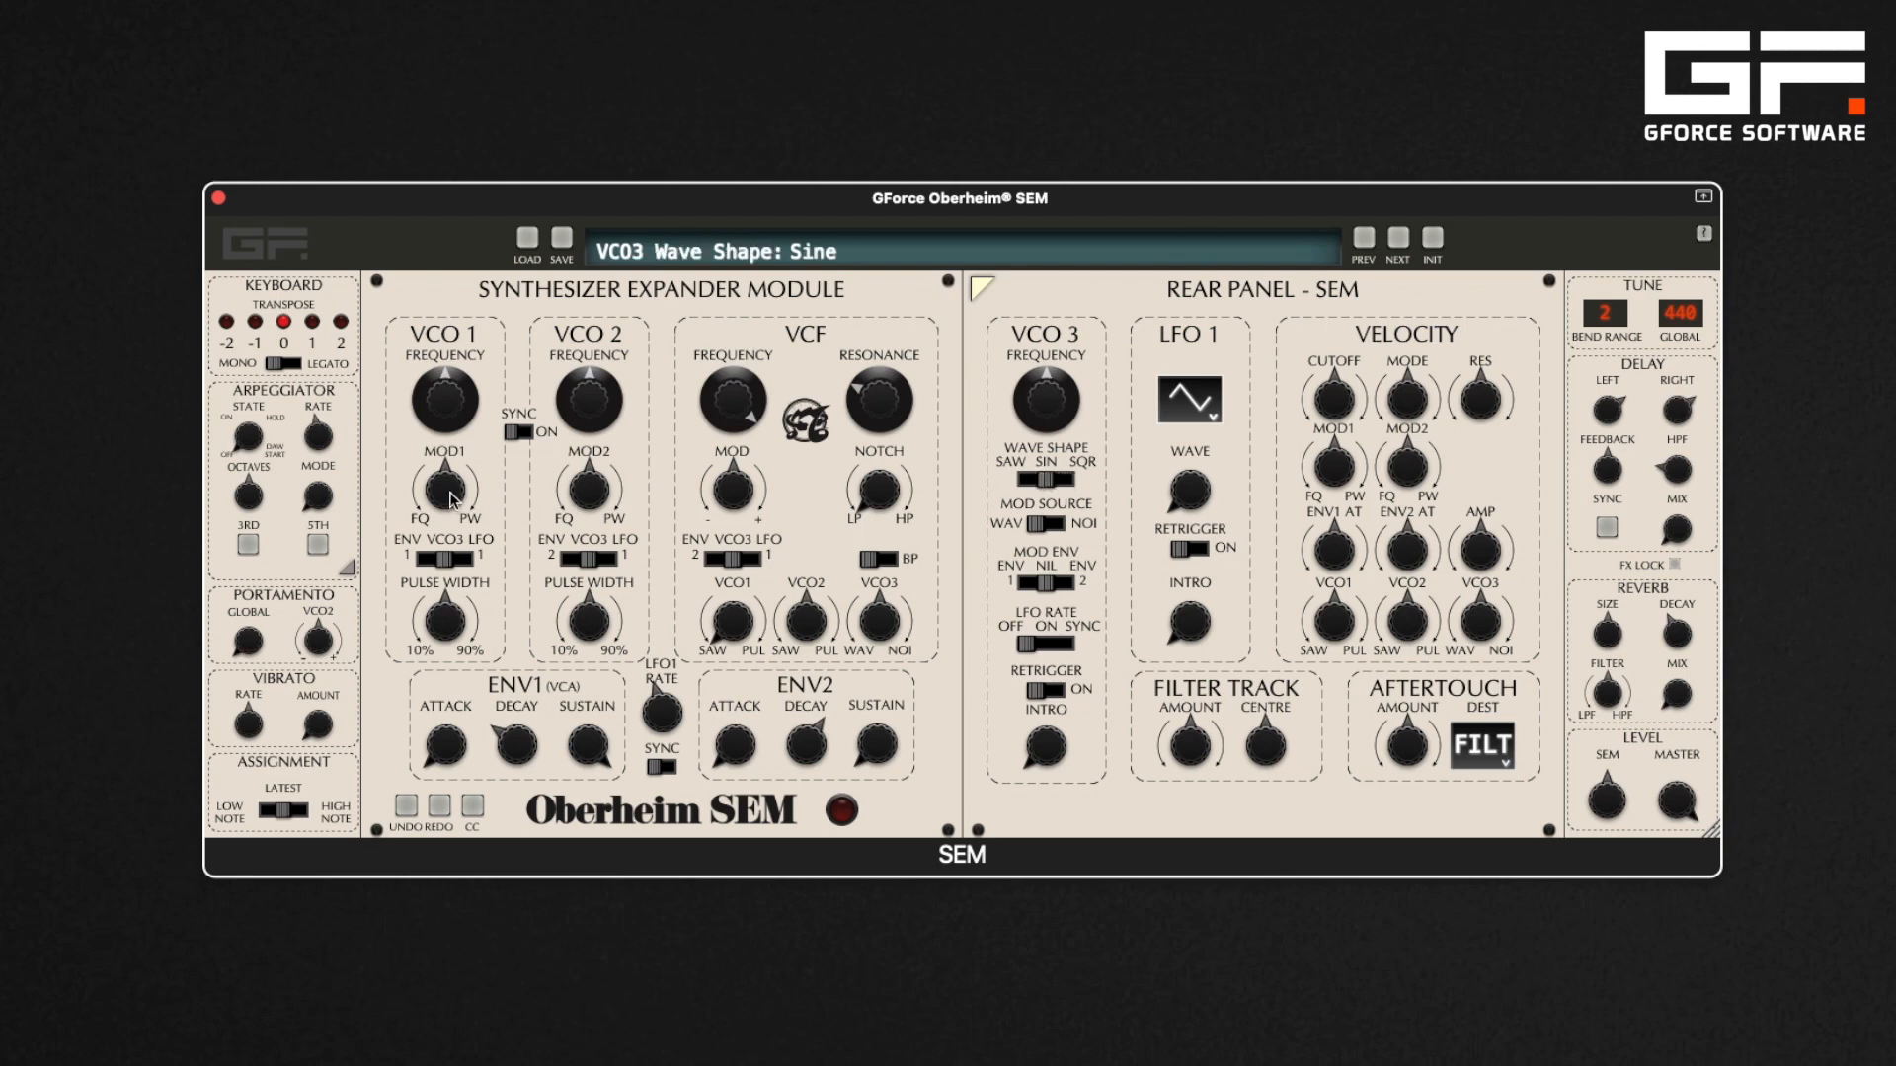
Turn VCO1's MOD1 to 98% Frequency and set VCO3's frequency down to -24.00
drag(451, 498, 459, 583)
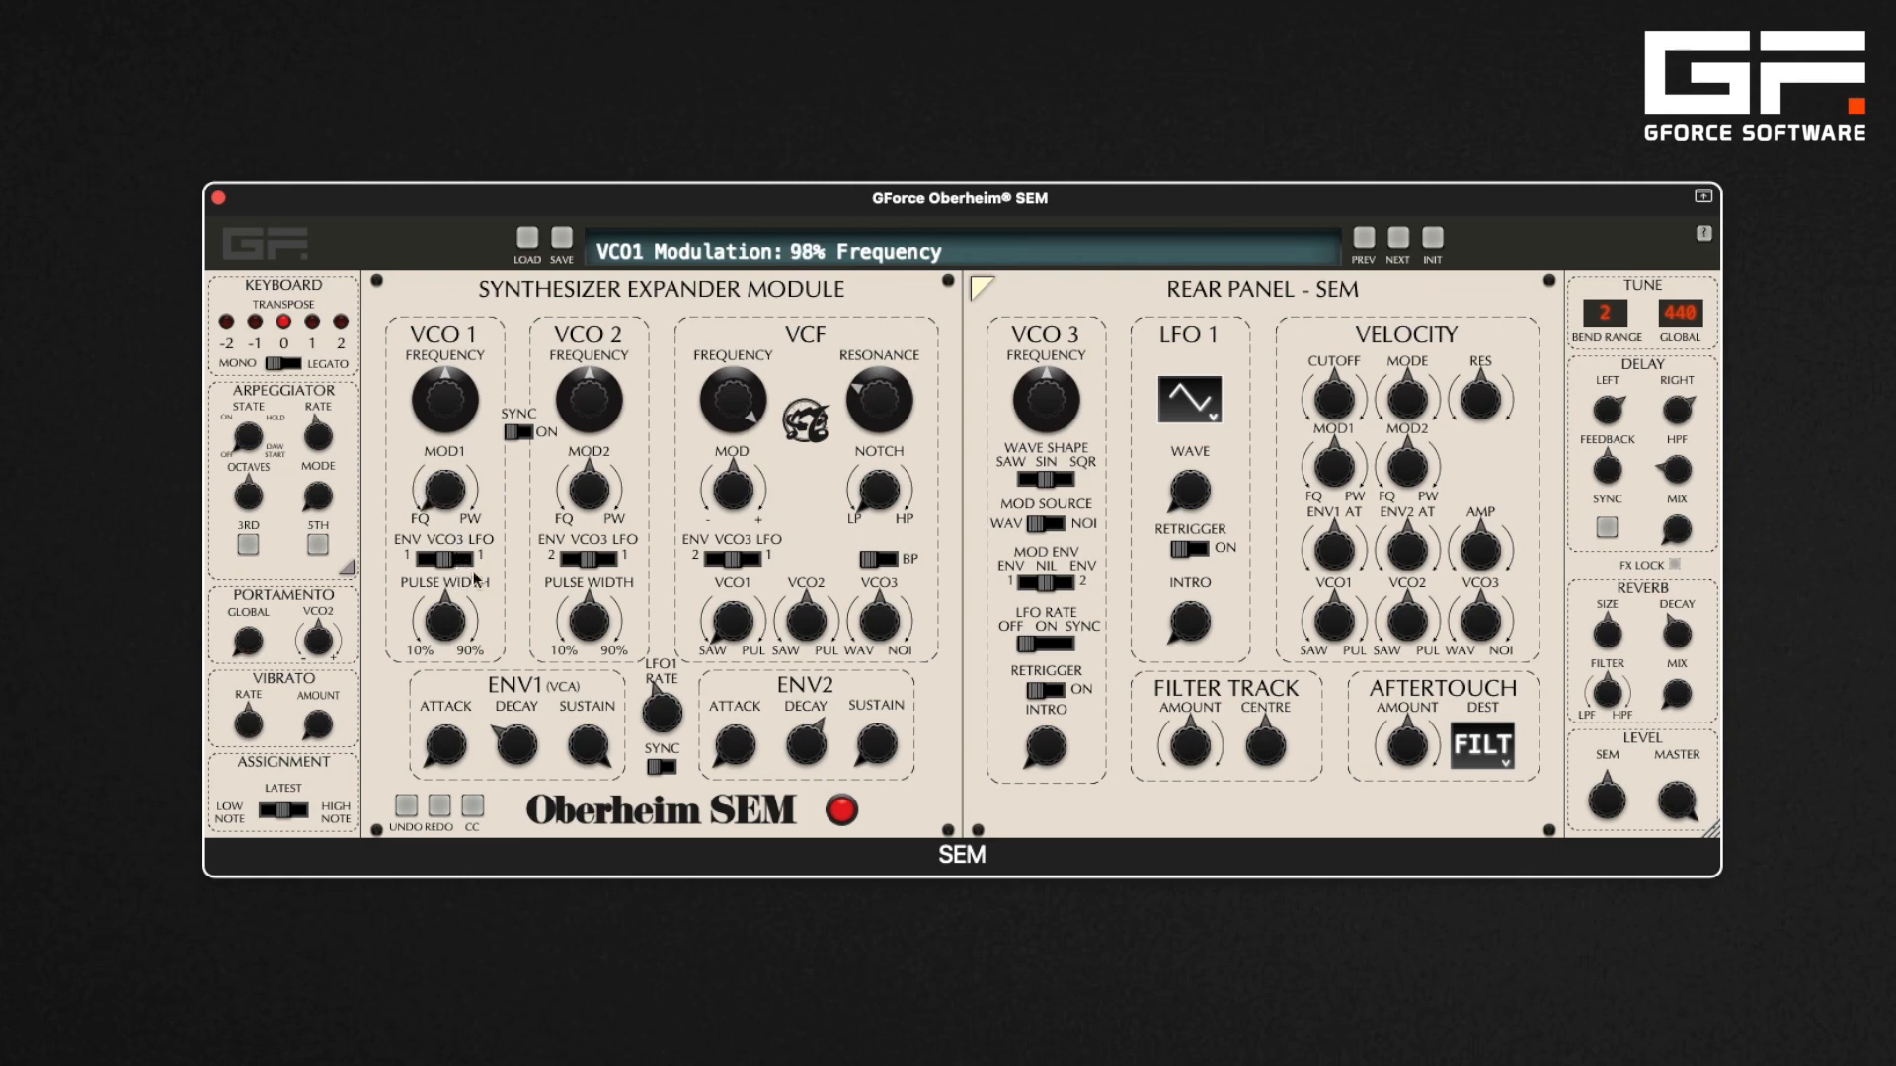
drag(1044, 398, 1050, 309)
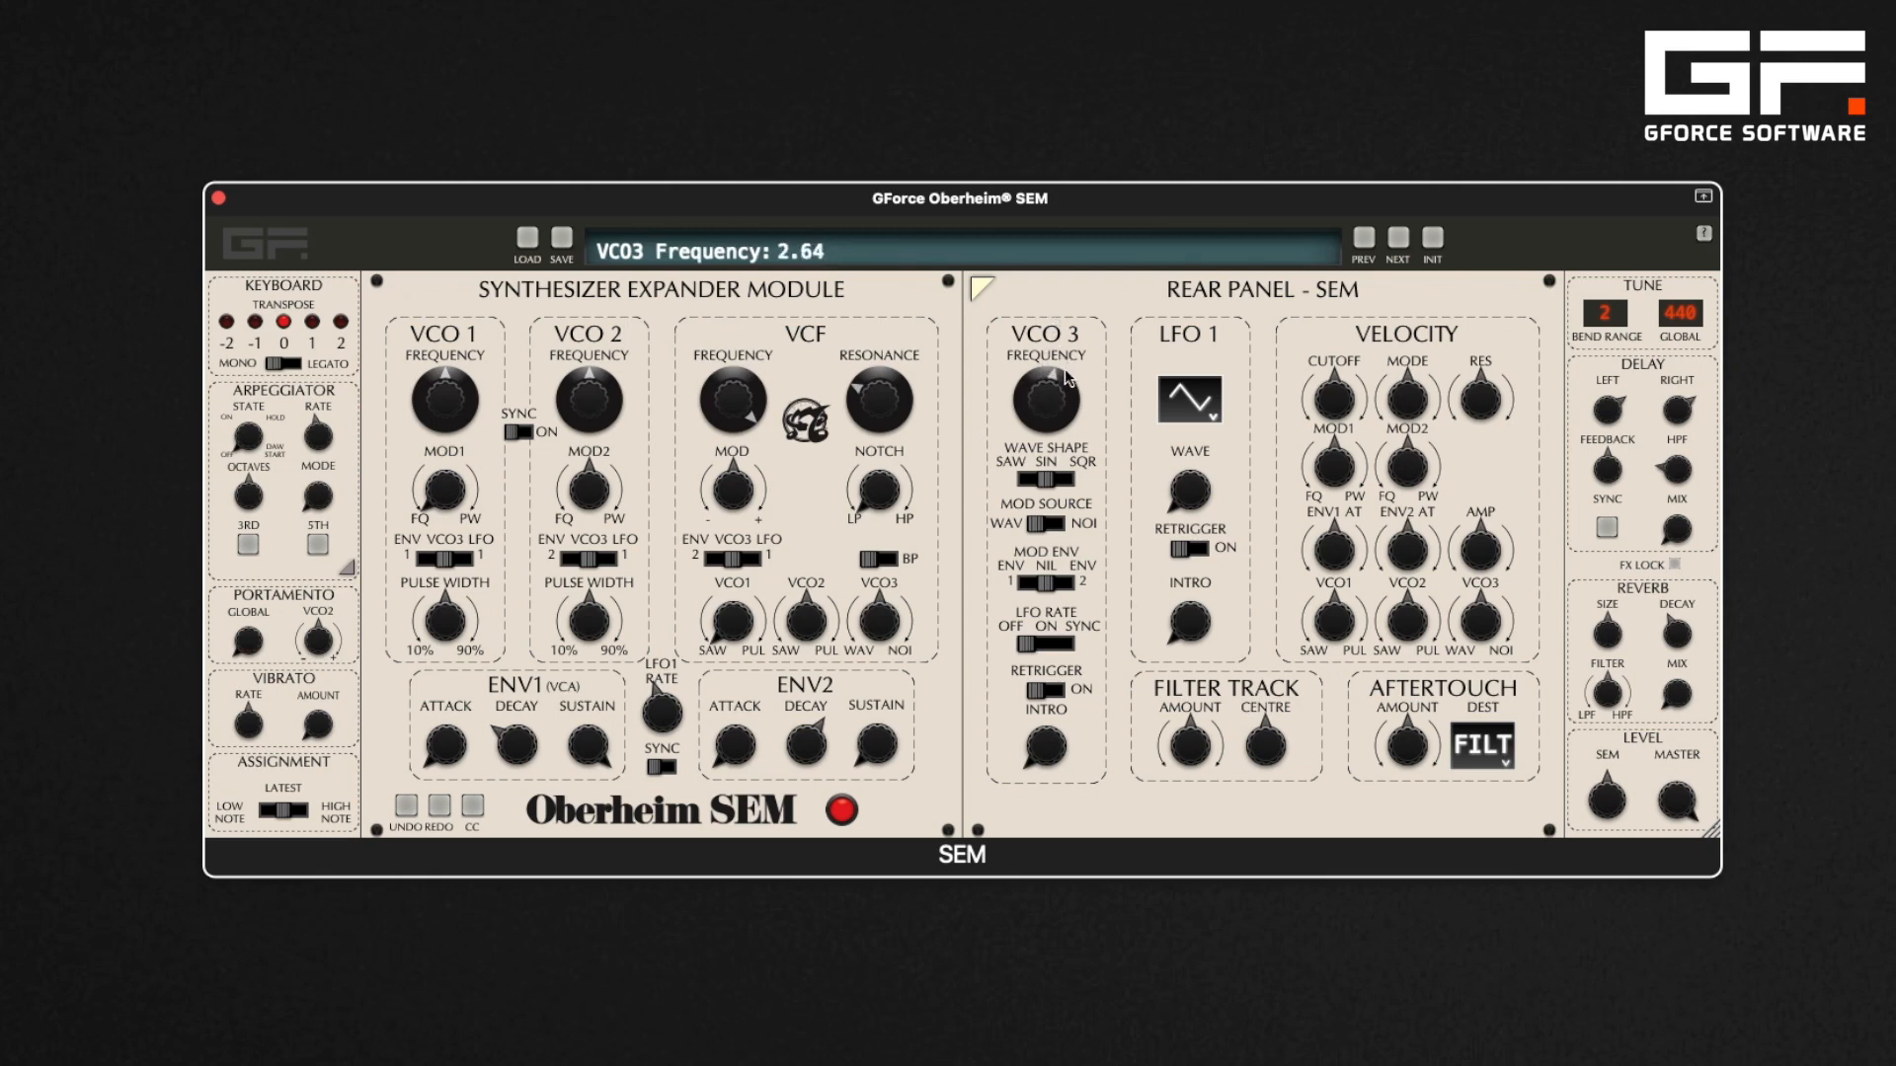
drag(1067, 375, 1100, 581)
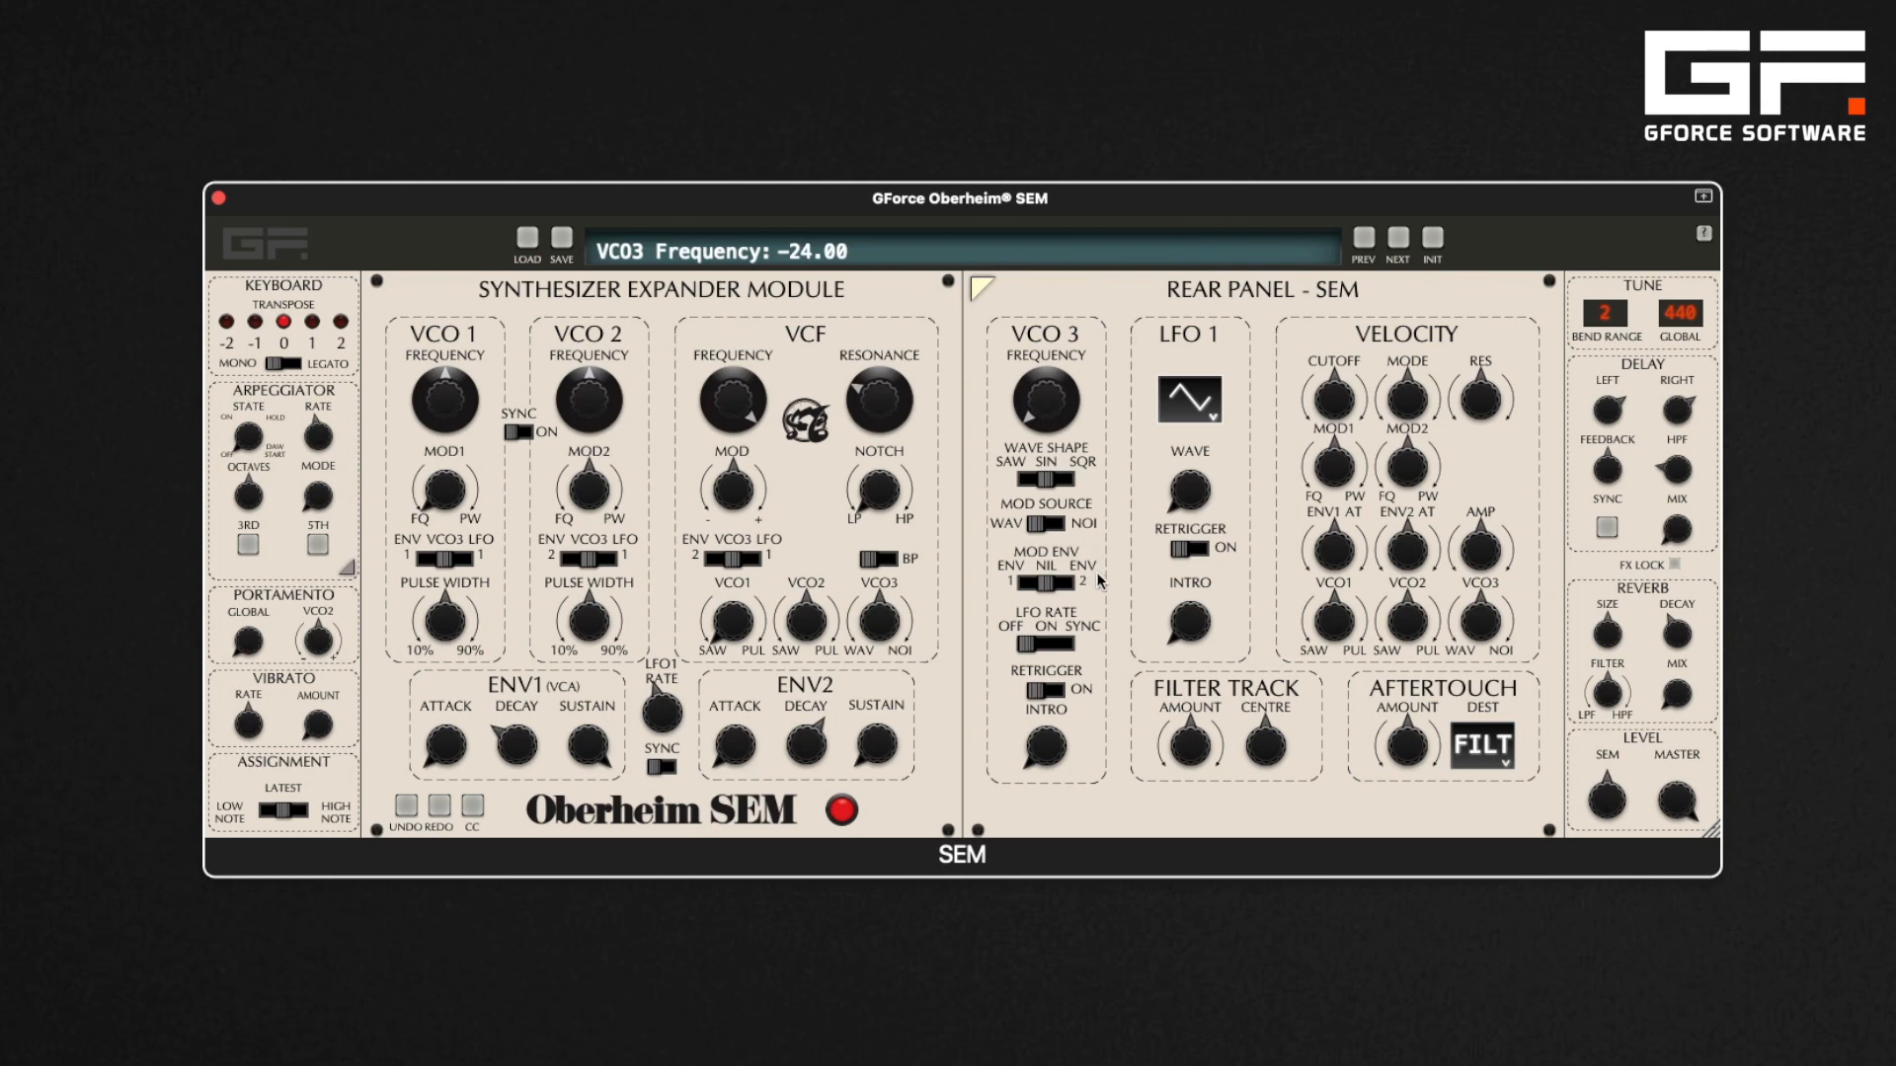
Switch VCO3's mod source to Noise and reduce VCO1's MOD1 frequency amount
click(1057, 525)
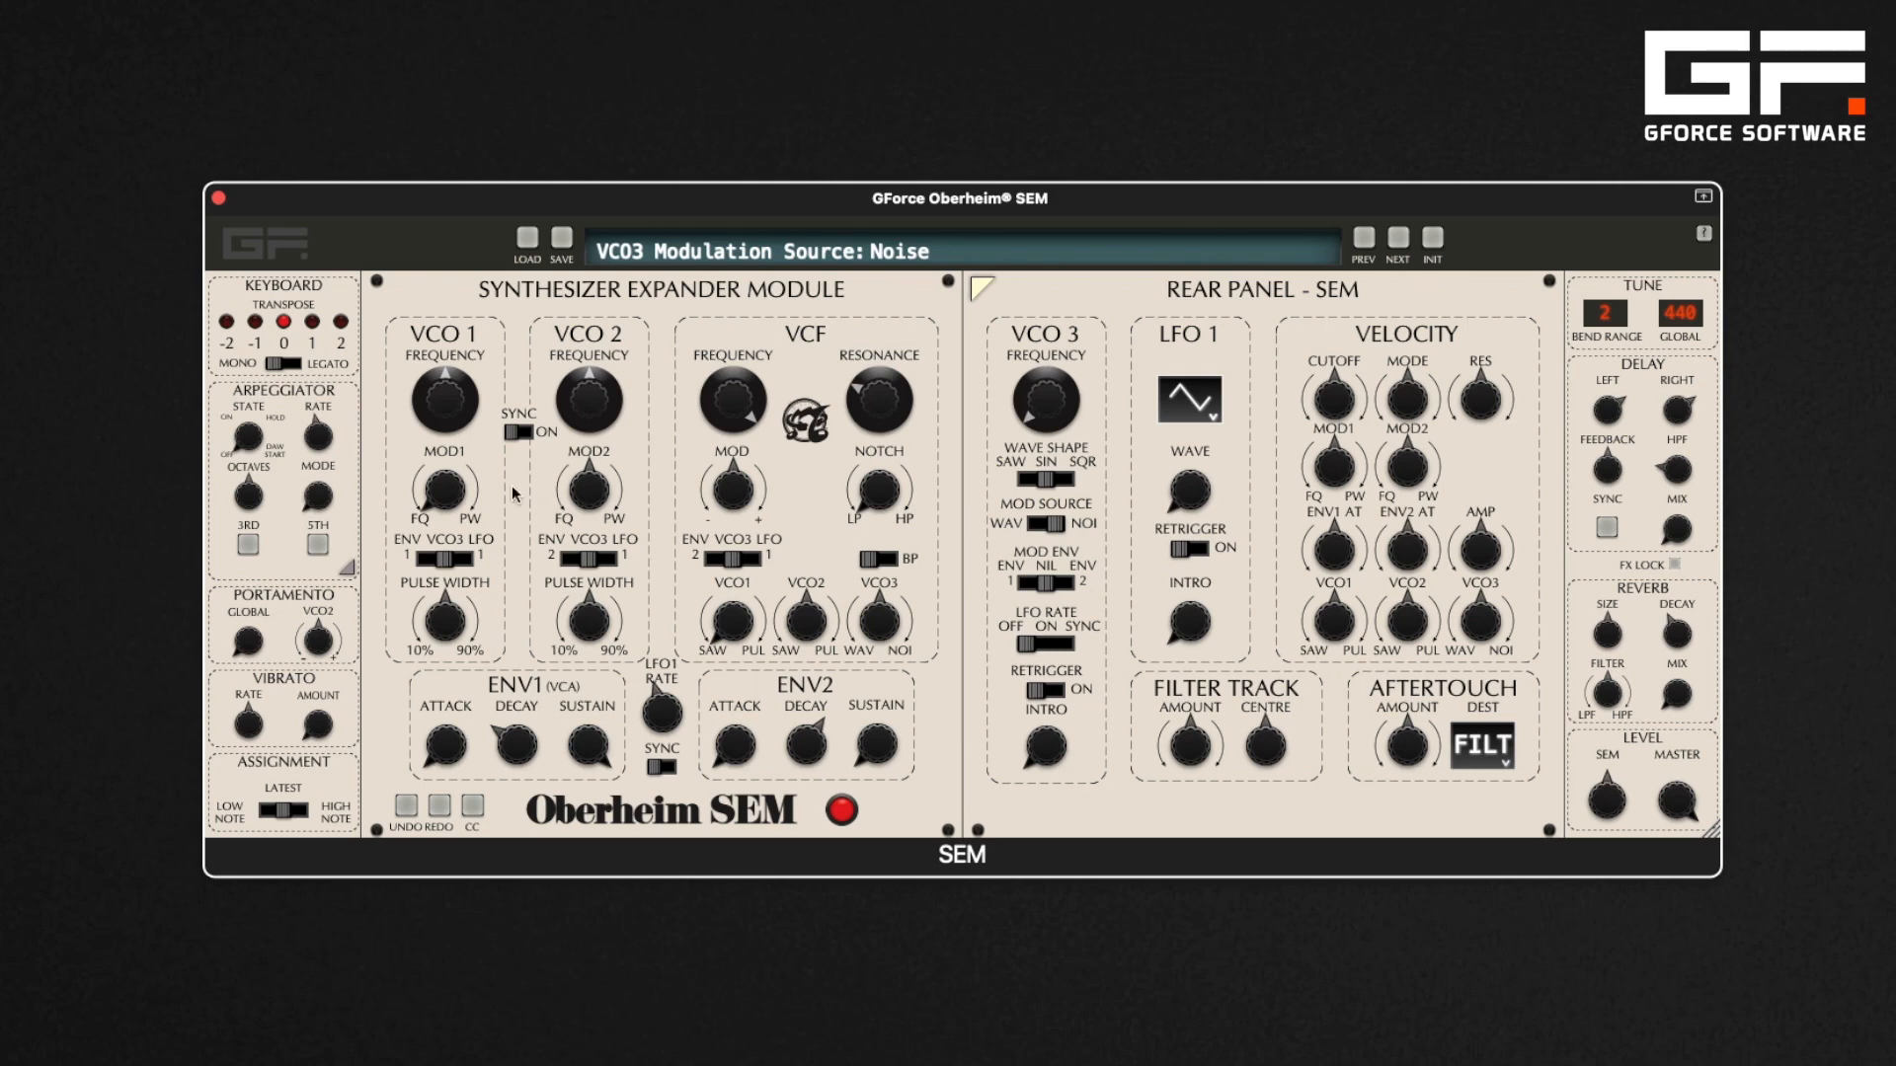
drag(453, 489, 457, 411)
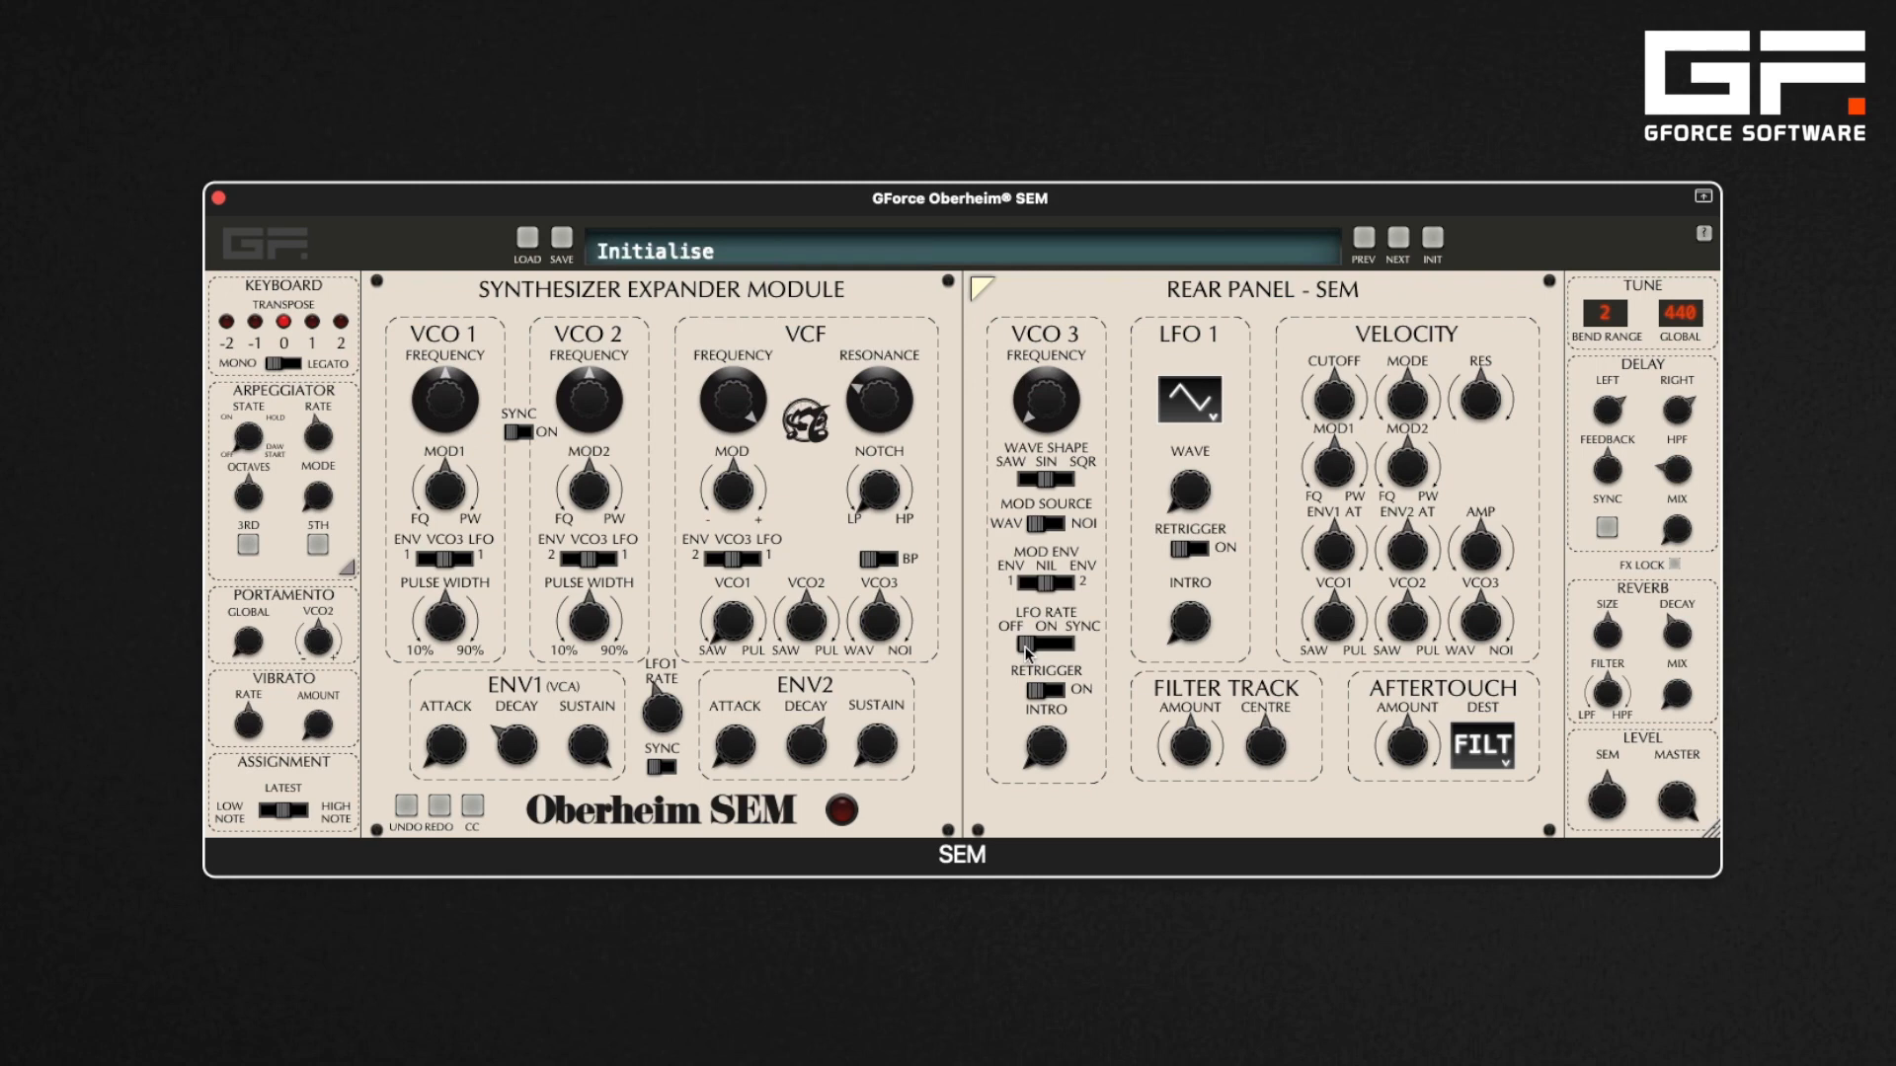
Set VCO3's LFO rate to On at about 1.99 Hz and the VCF mod depth to 44% Positive
drag(1027, 651, 1042, 649)
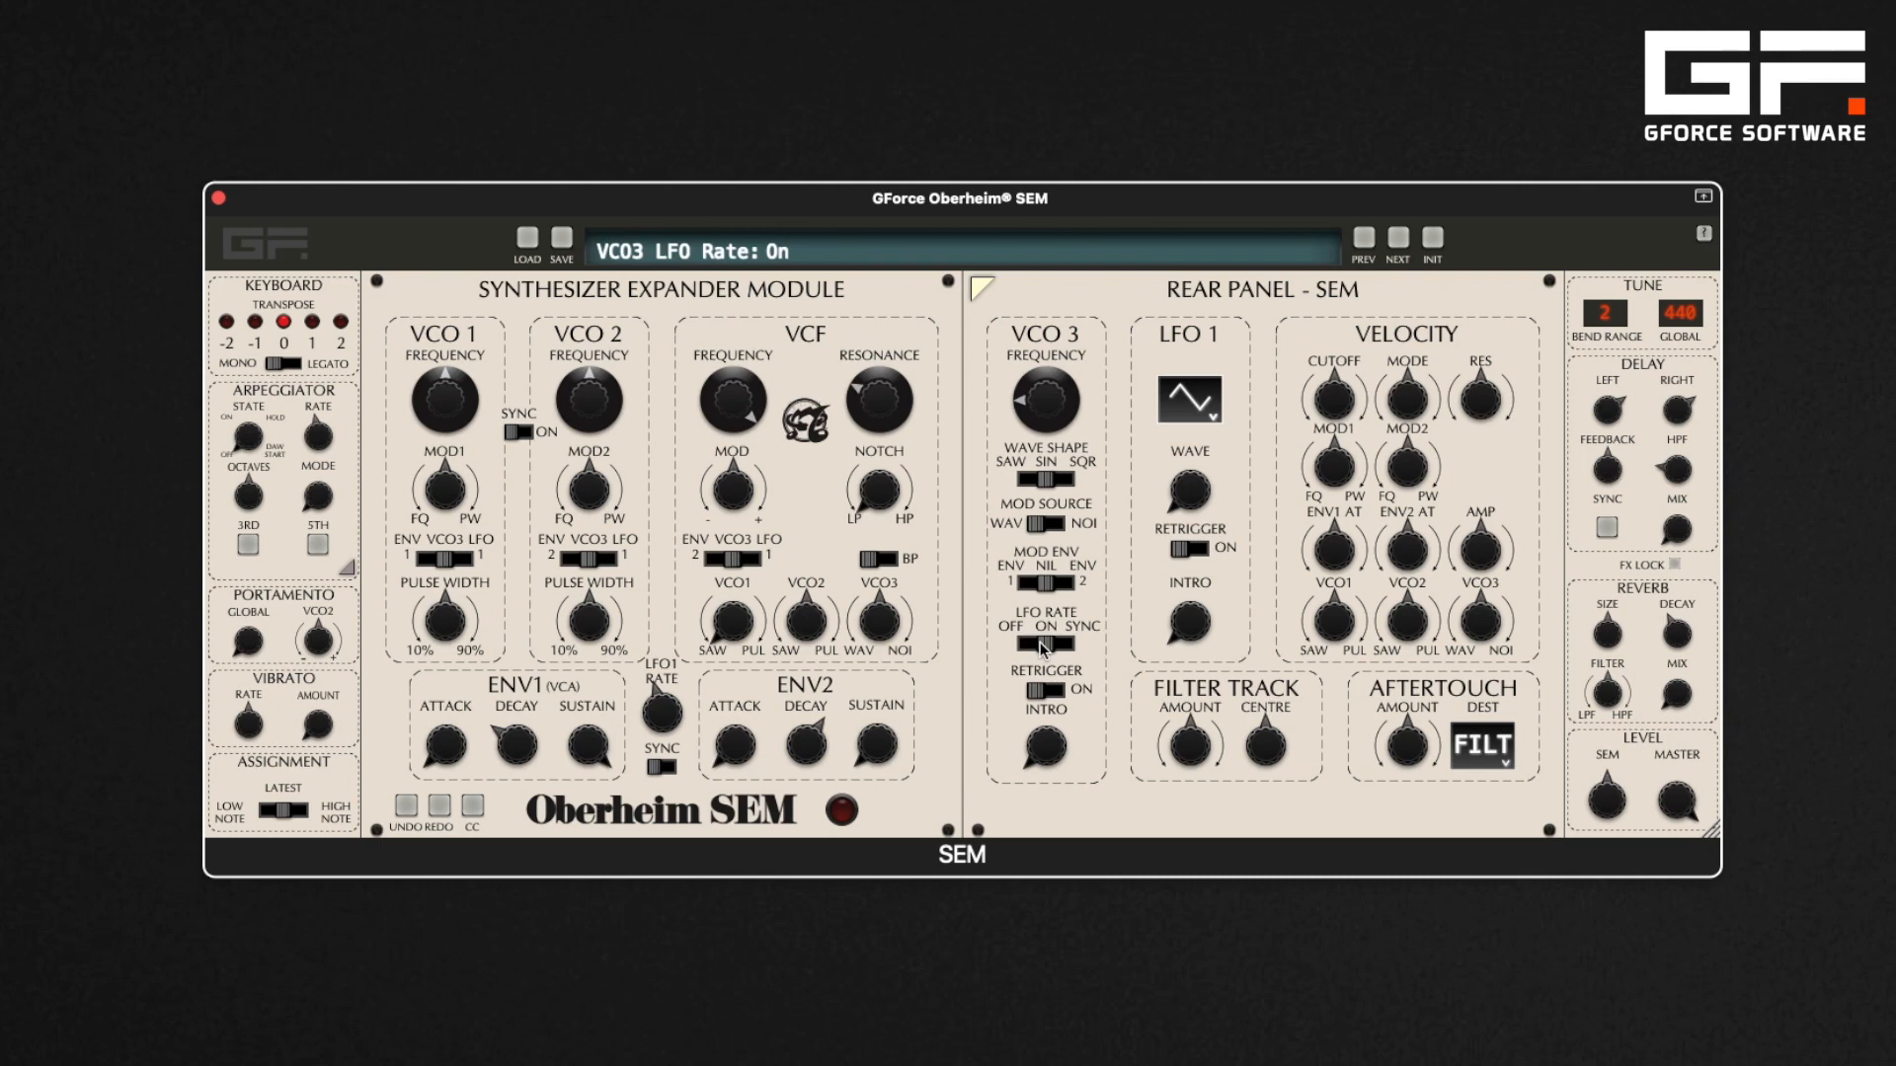
mouse_move(750, 407)
mouse_down()
mouse_move(747, 501)
mouse_move(732, 434)
mouse_up()
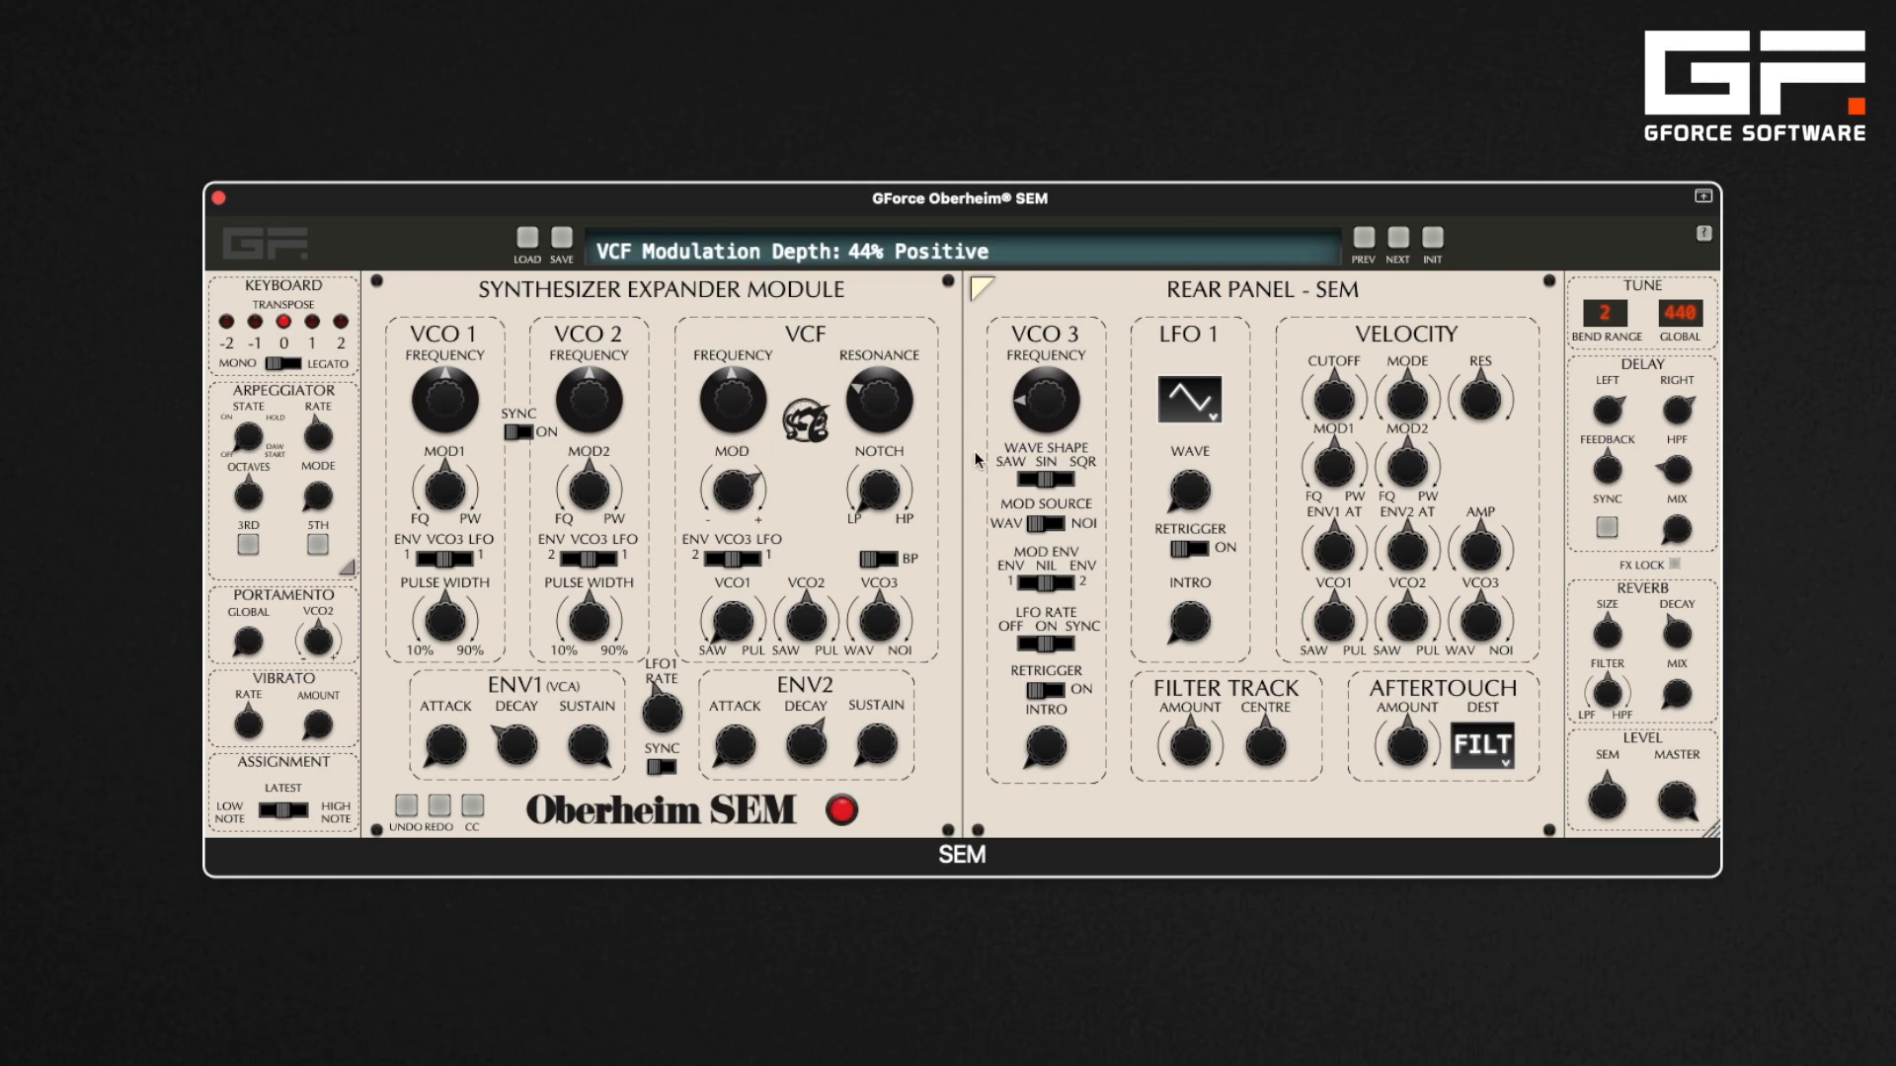
mouse_move(1040, 405)
mouse_down()
mouse_move(1065, 94)
mouse_move(1069, 405)
mouse_up()
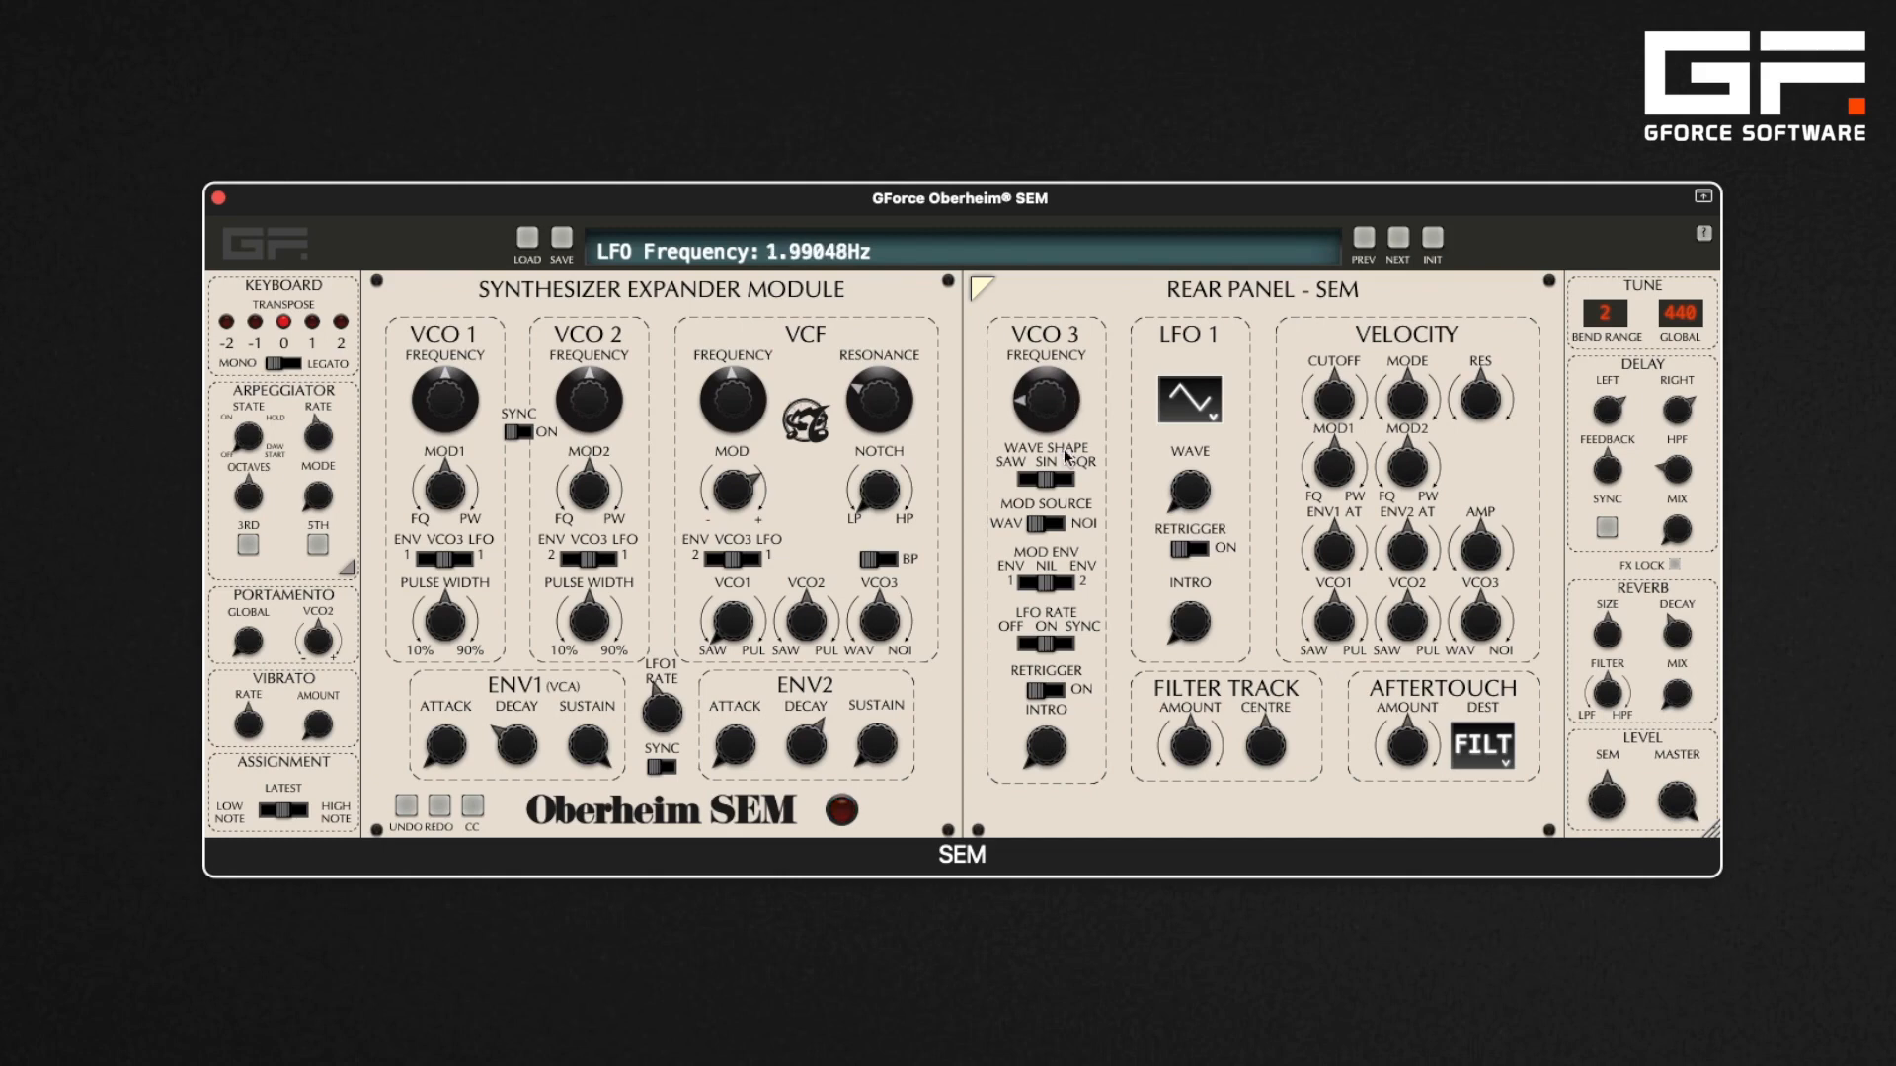
Switch VCO3's LFO rate to Sync and adjust its sync frequency, starting at 1/8
click(1071, 644)
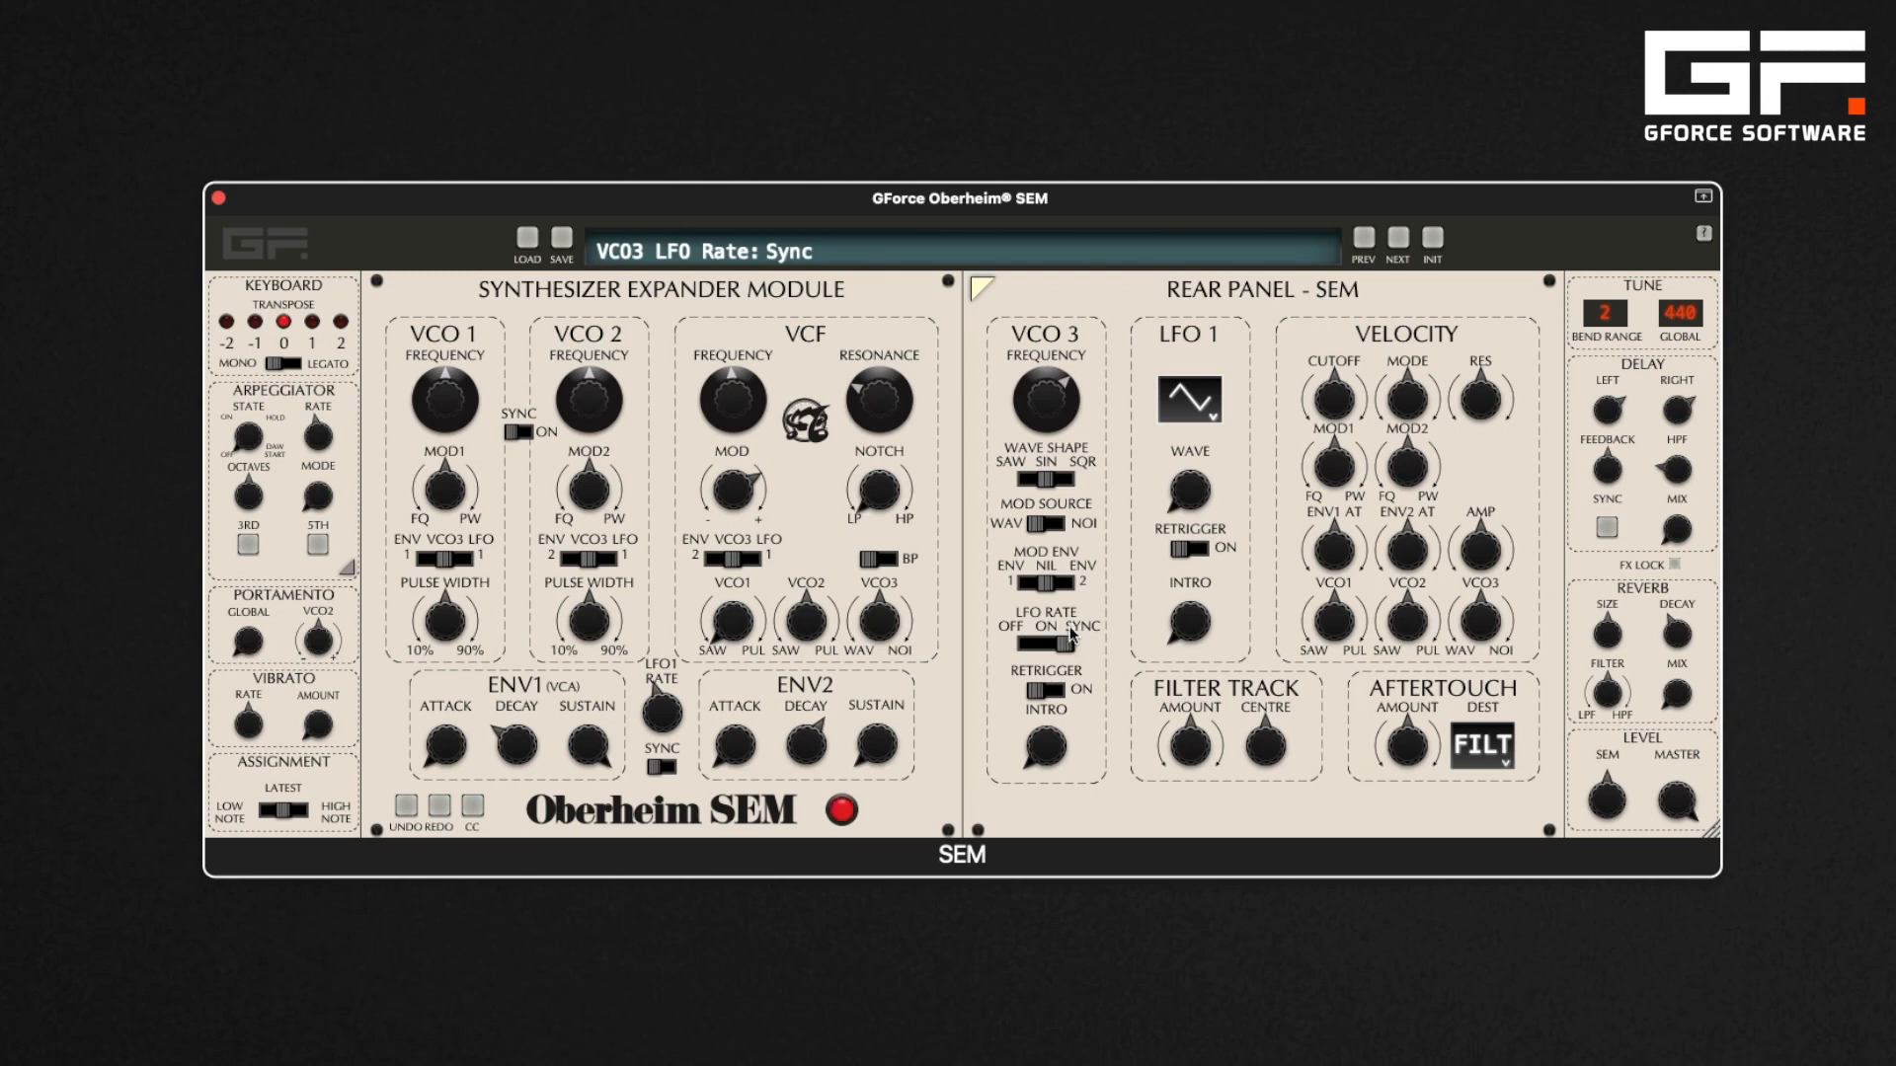
drag(1074, 390, 1070, 301)
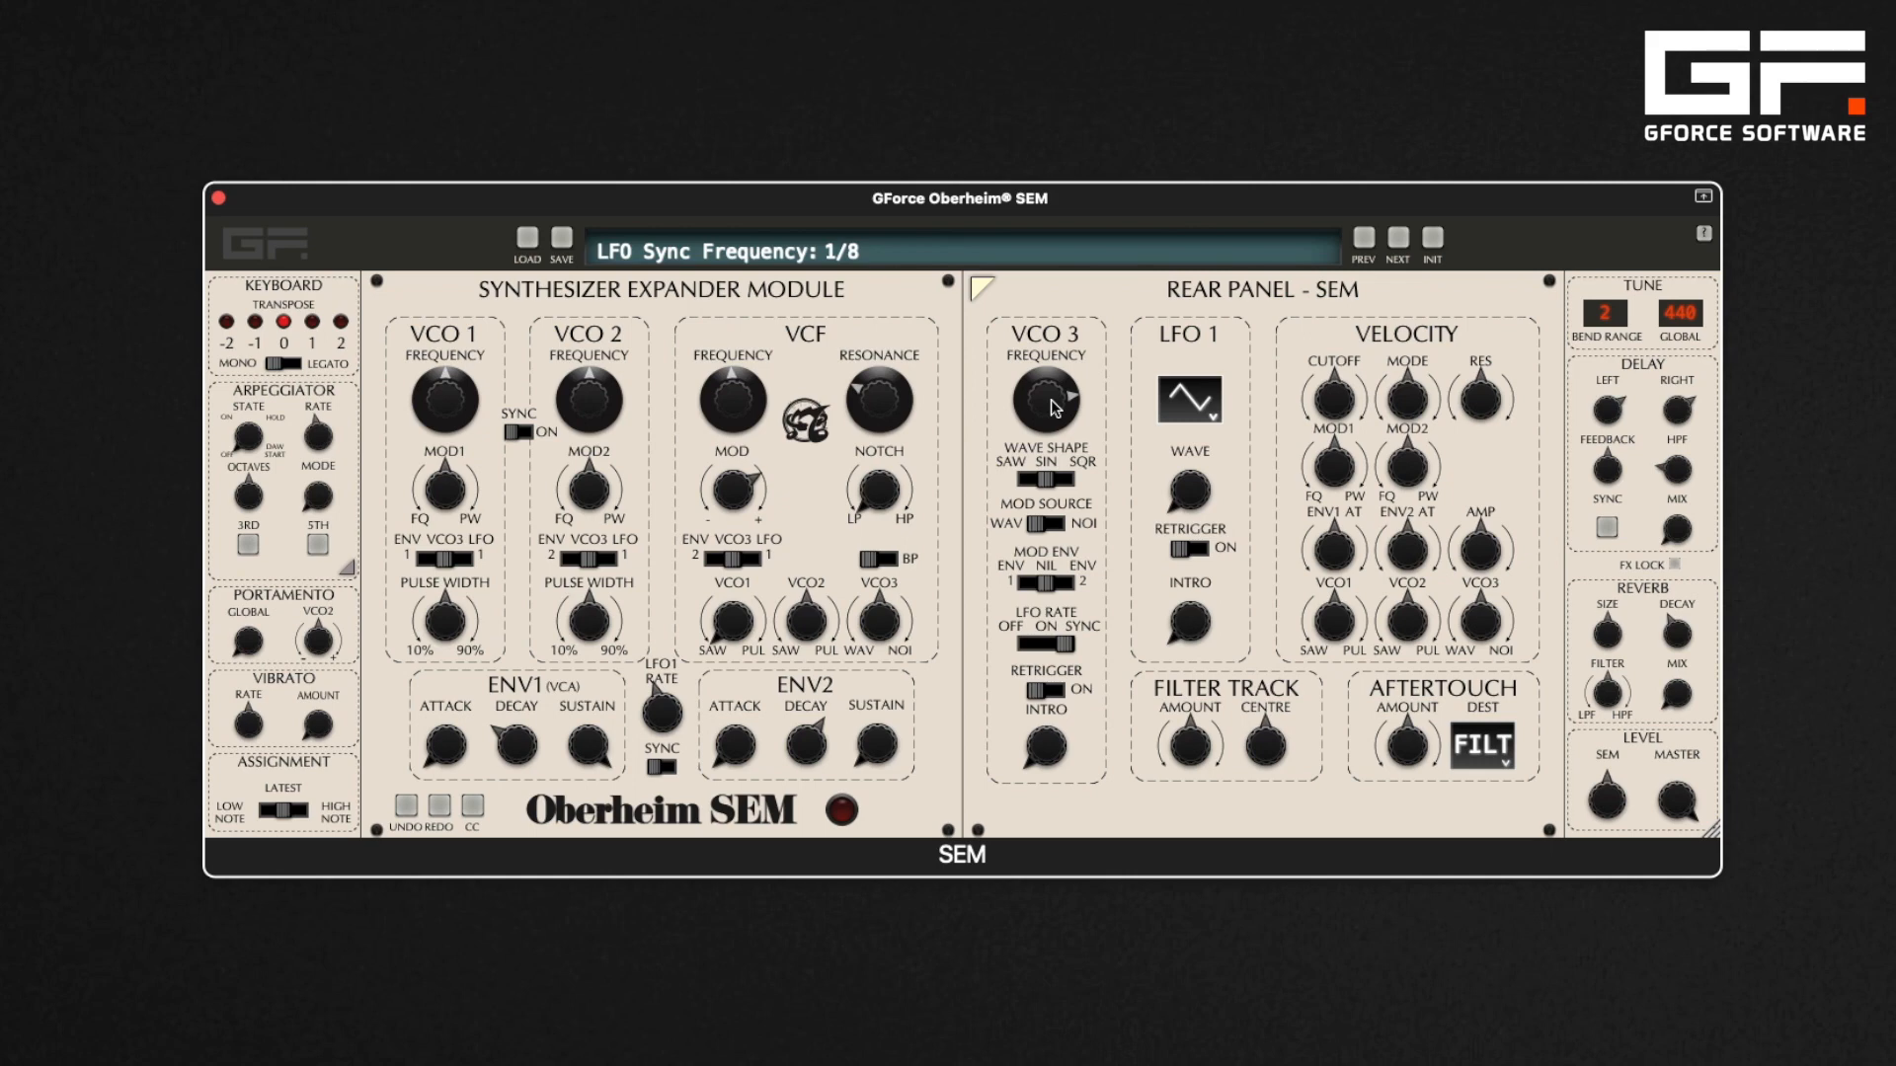
click(1058, 689)
drag(1073, 397, 1078, 491)
Set VCO3's LFO rate back to On and its intro time to about 2273 ms
click(1056, 743)
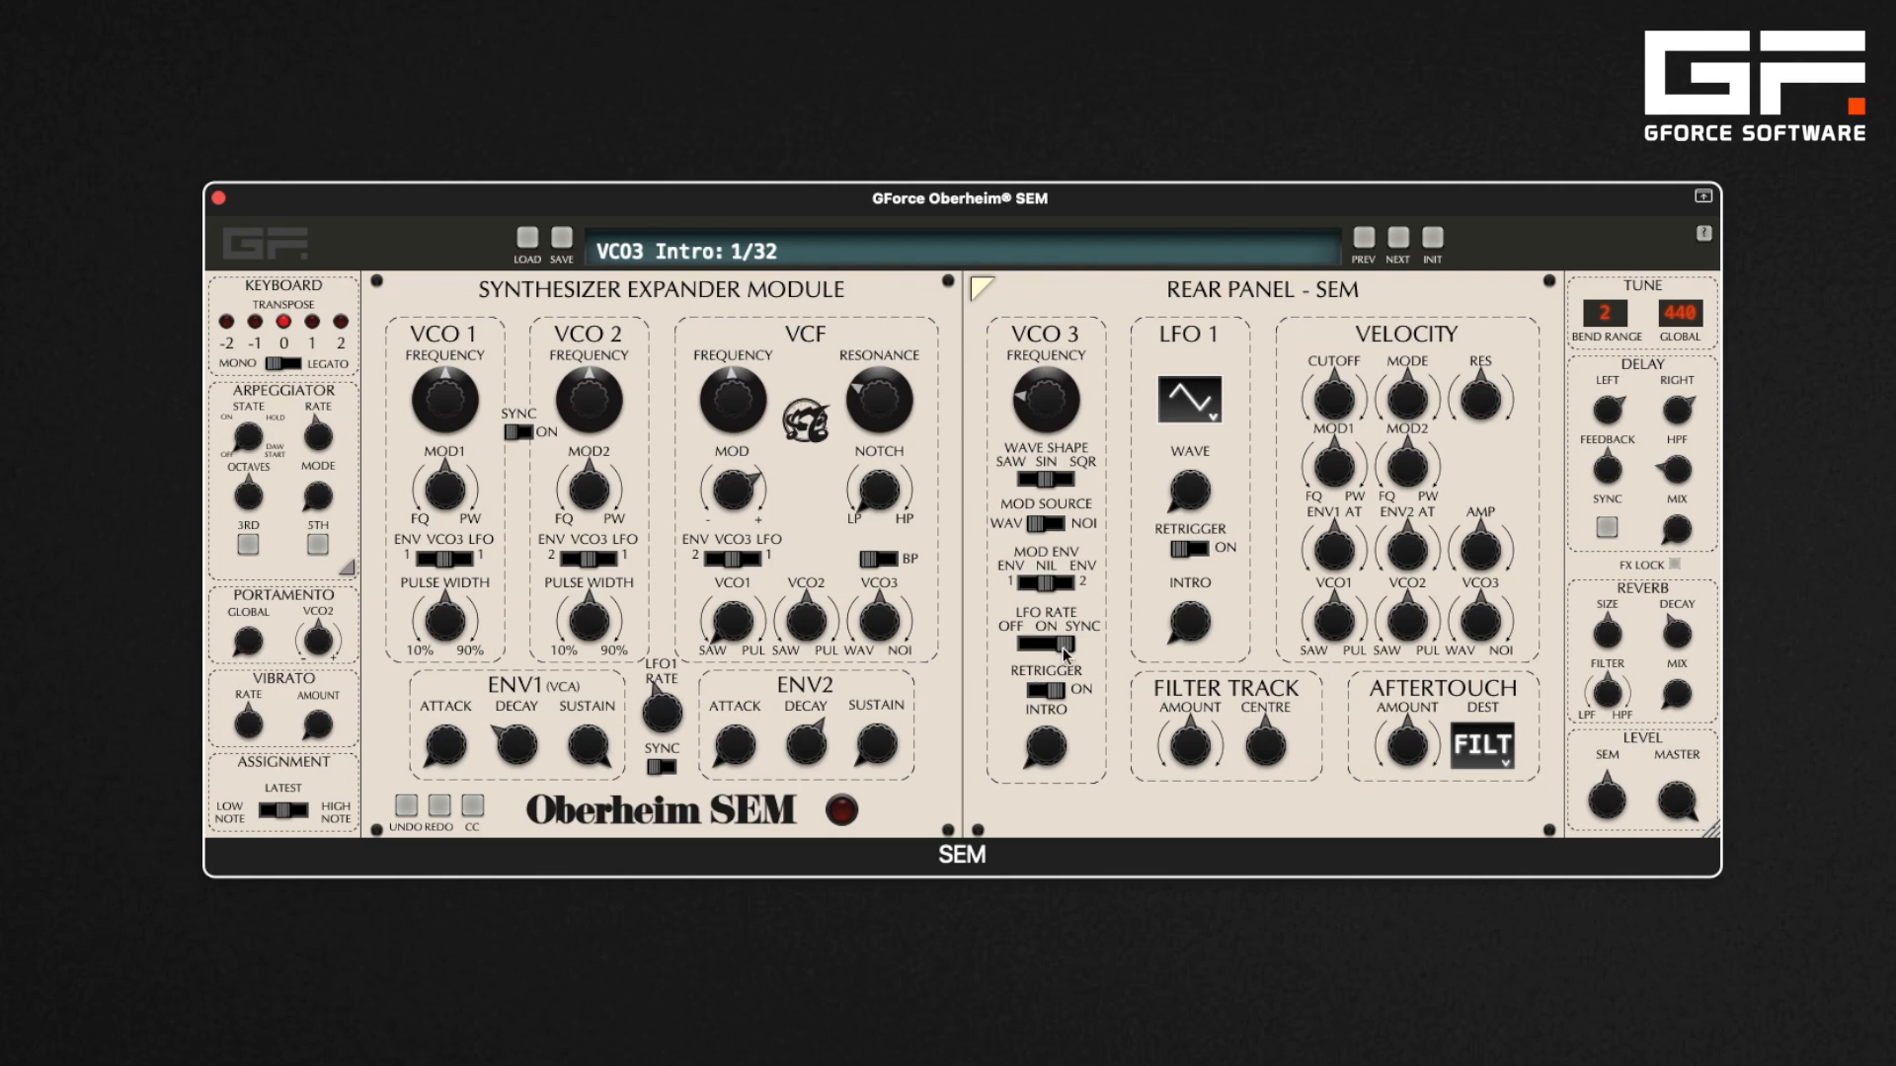
drag(1054, 745, 1045, 638)
click(1047, 642)
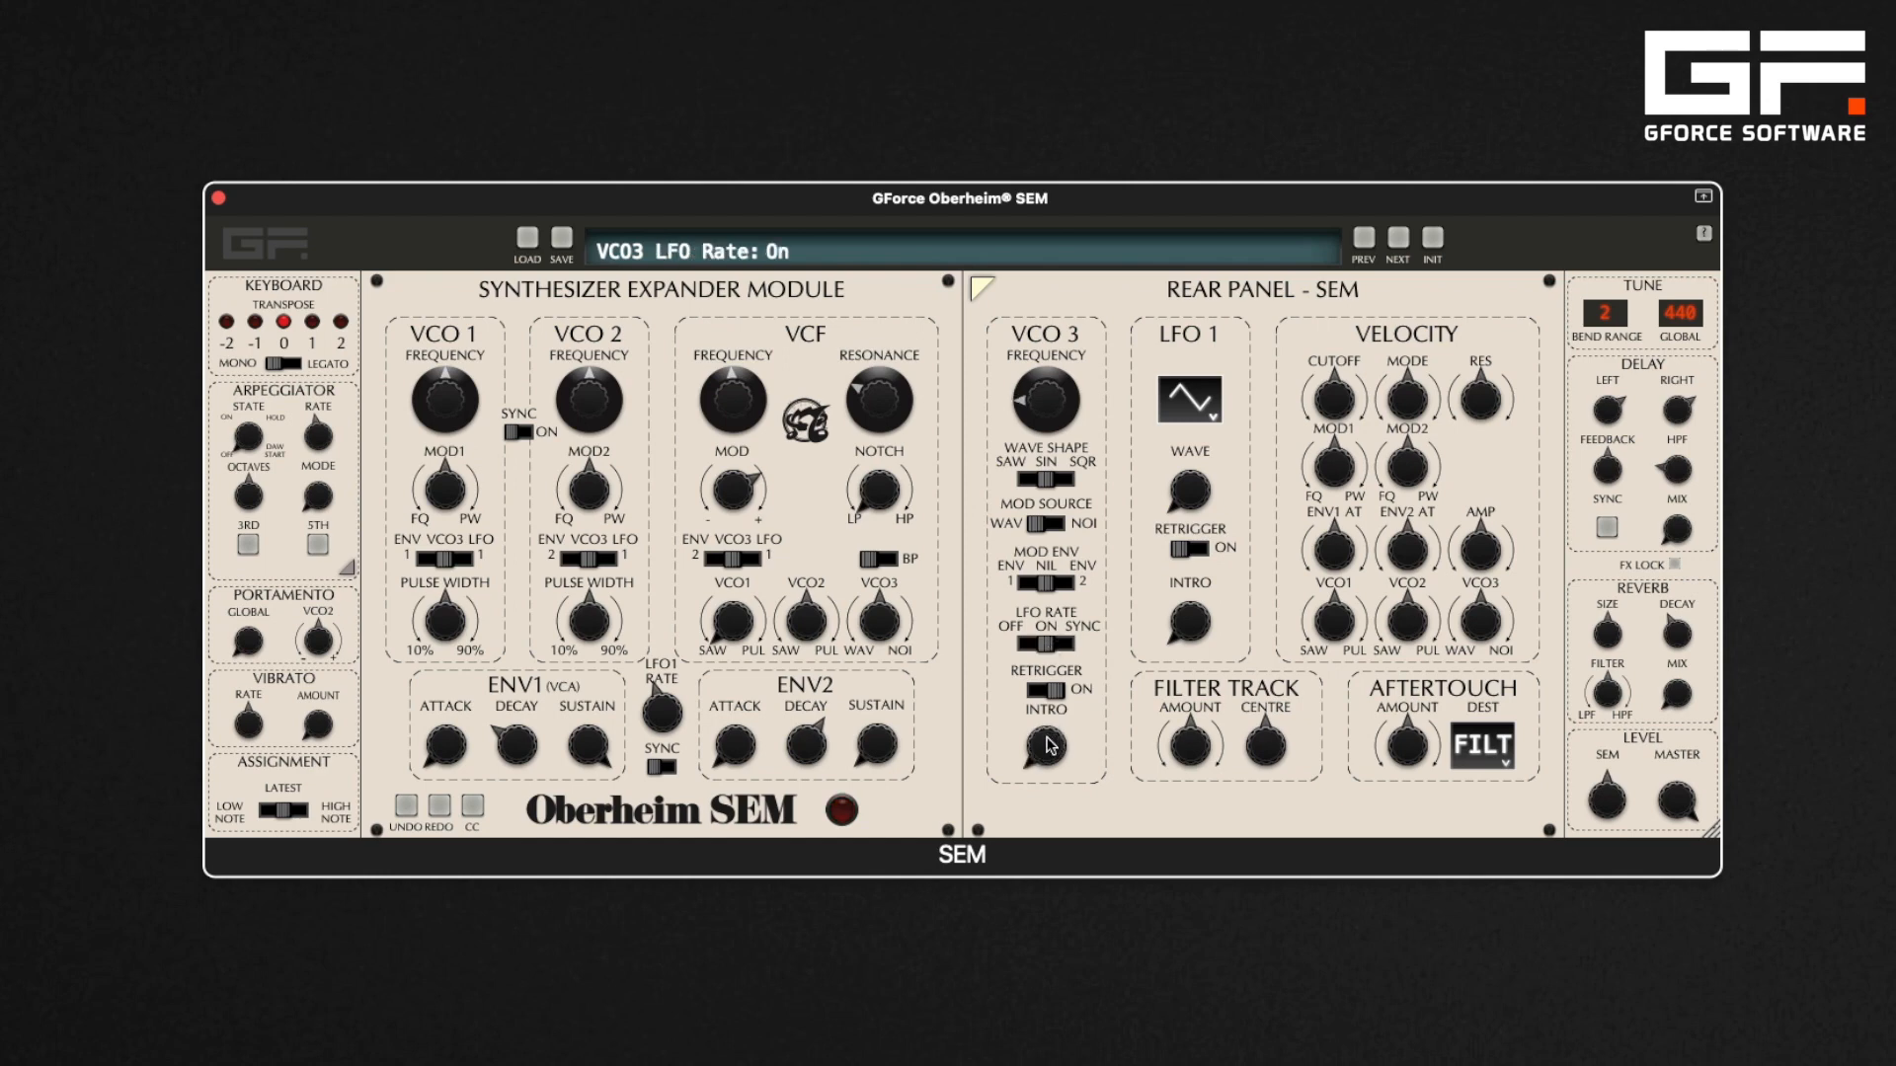
drag(1048, 746, 1042, 708)
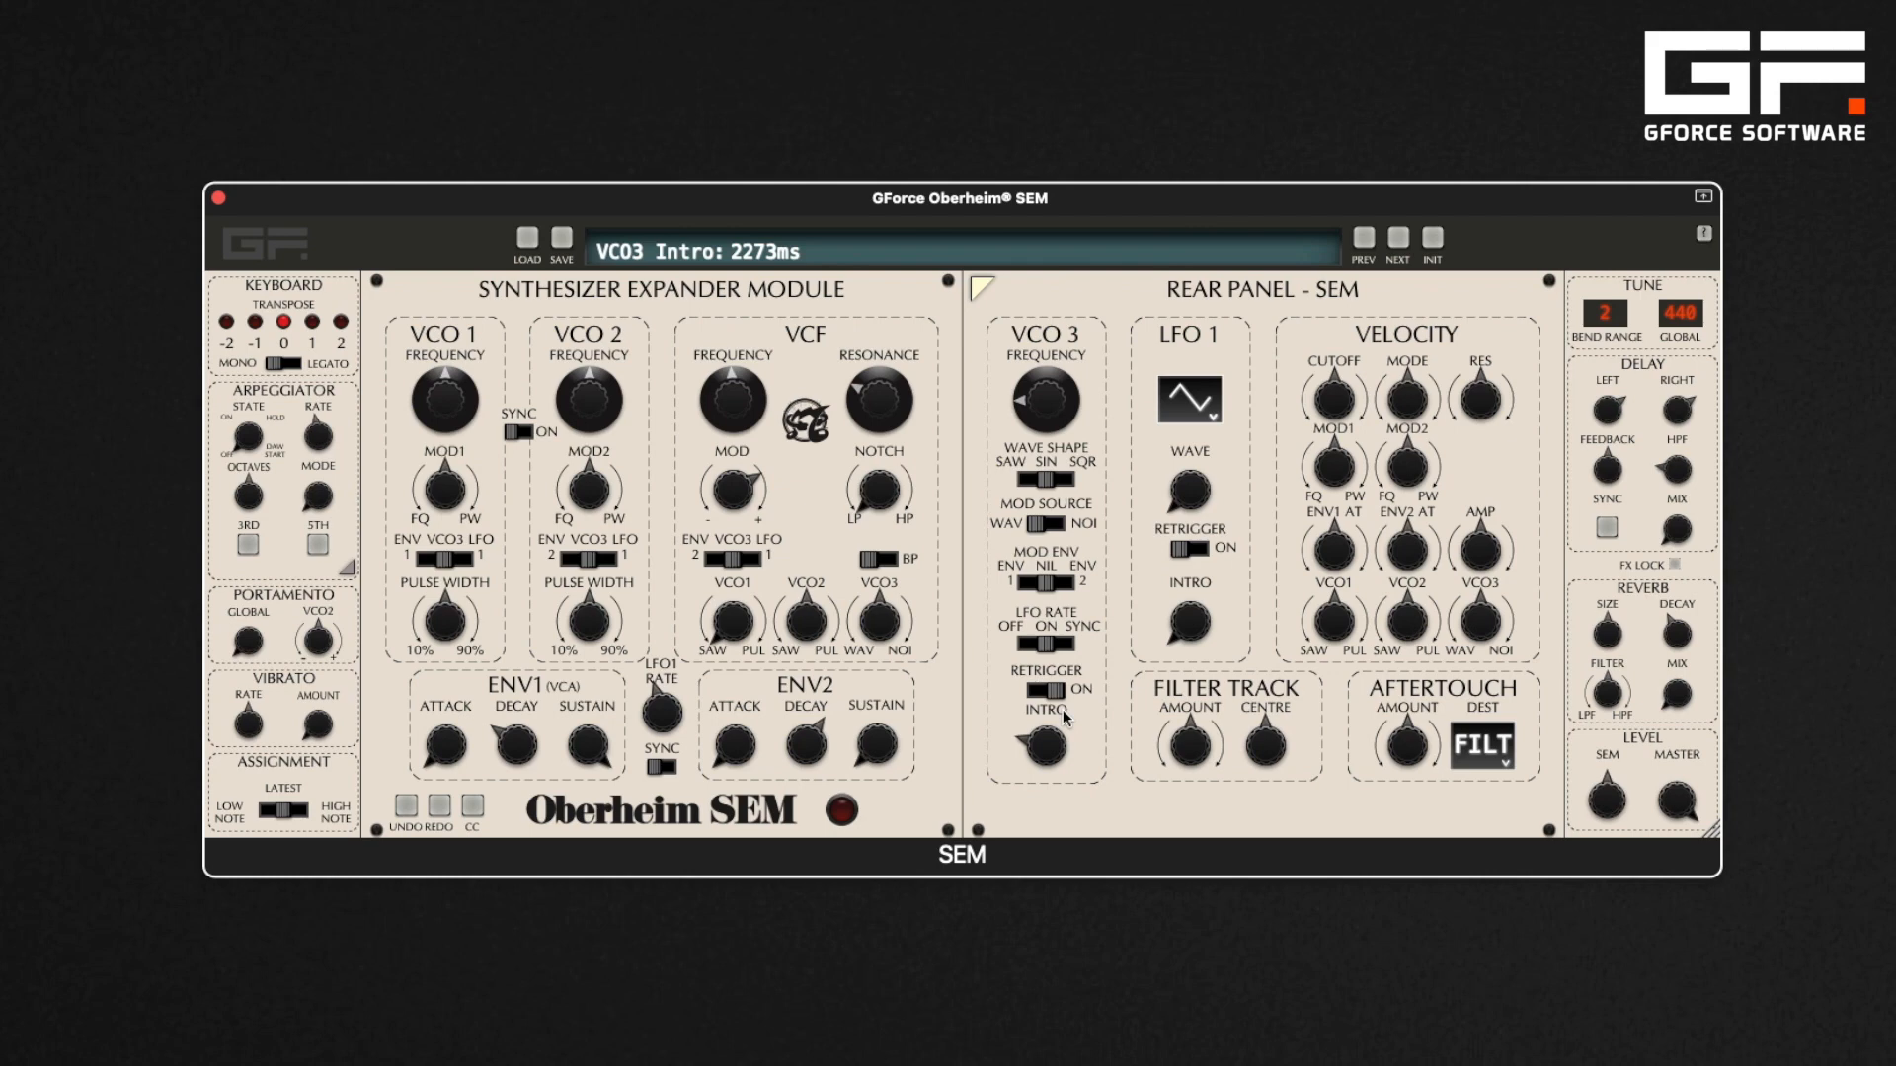
Set VCO3's mod envelope source to ENV 2 and reset its intro to 0 ms
click(1069, 590)
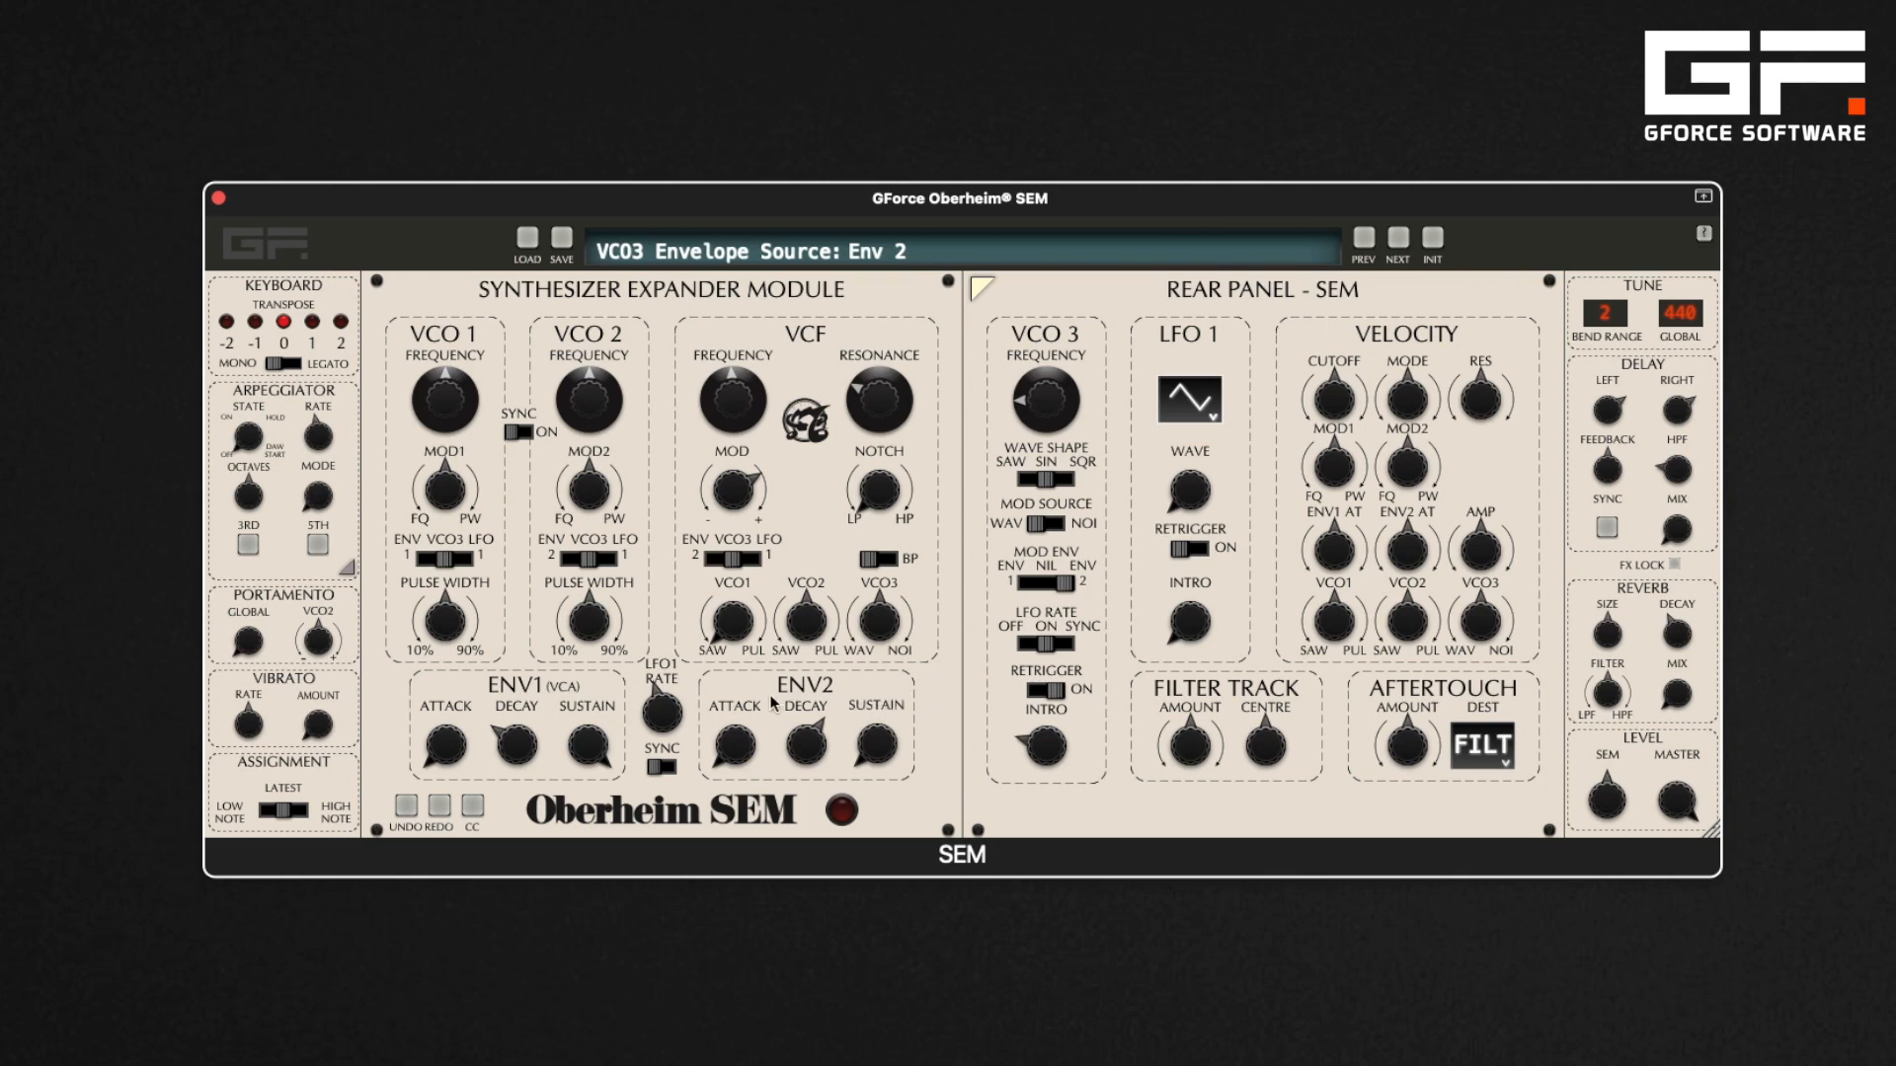
drag(1046, 751, 1029, 880)
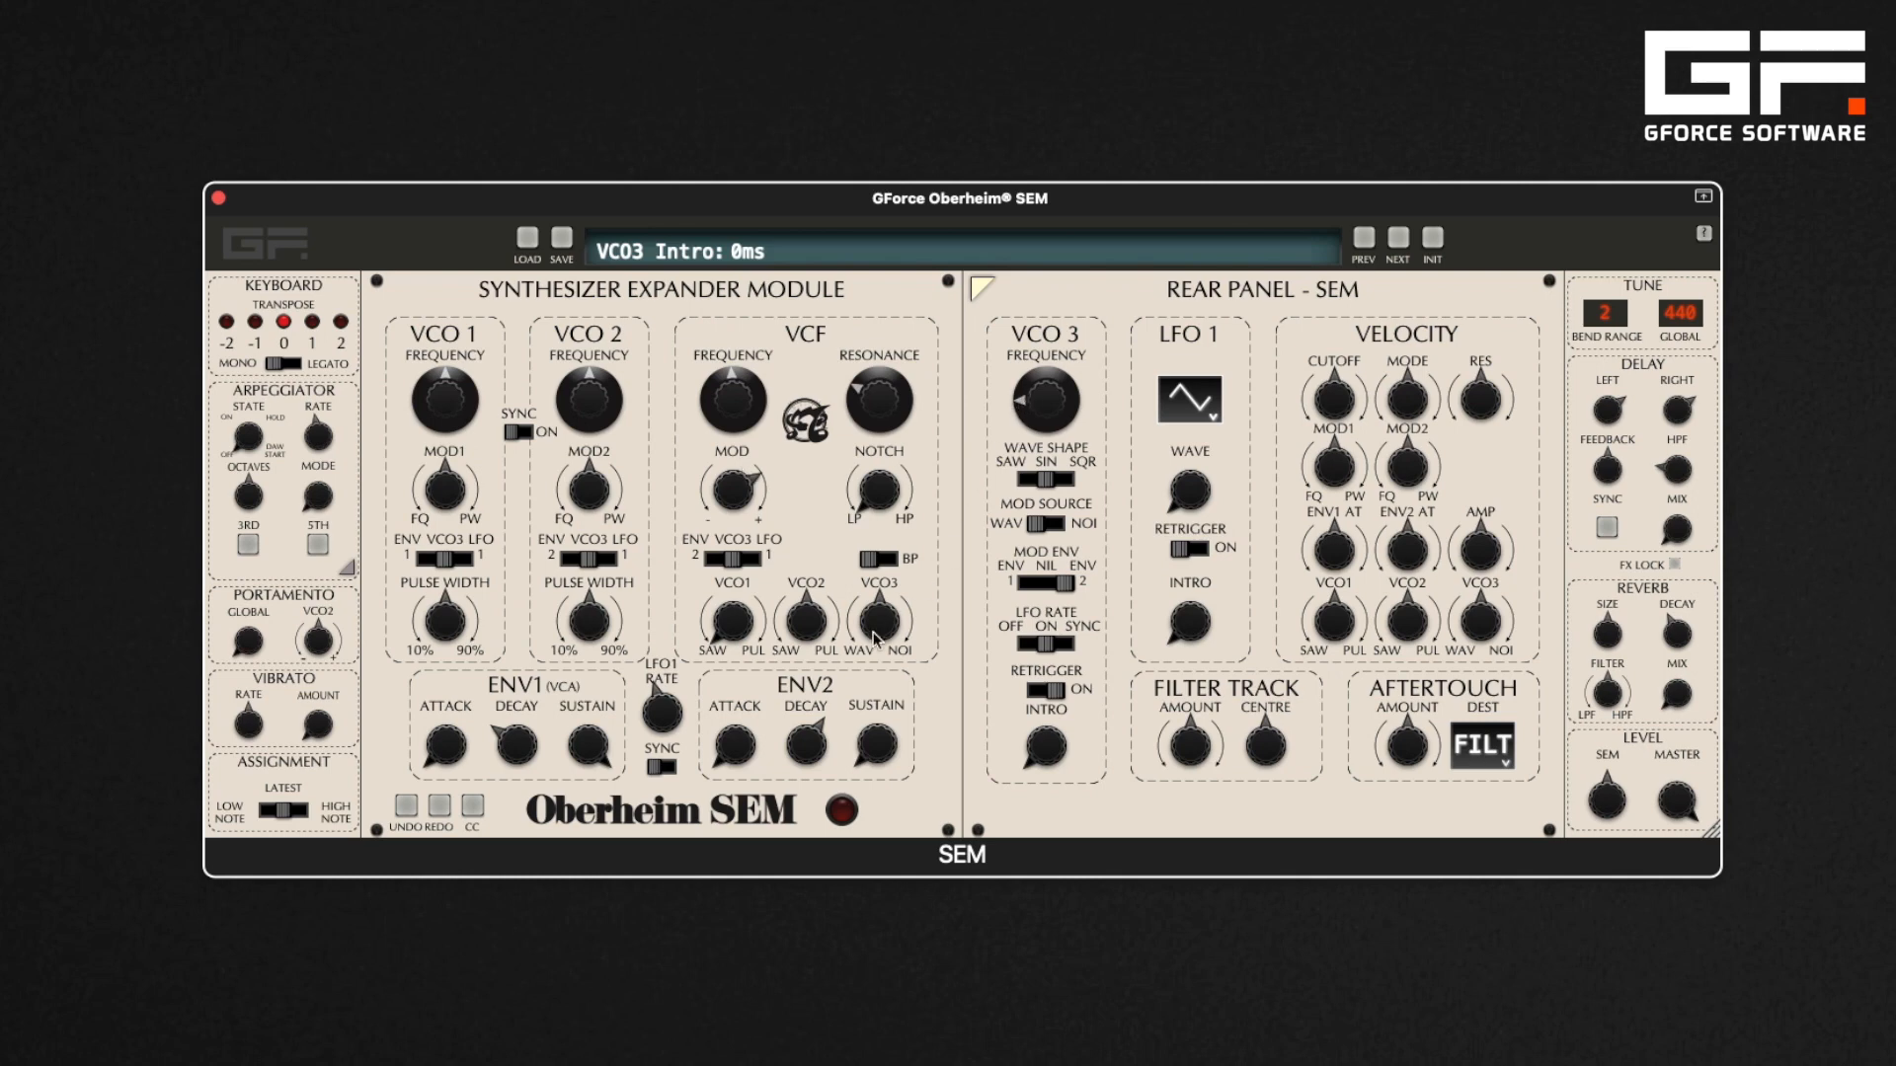
Lengthen ENV2's decay and set its attack to about 174 ms
click(807, 755)
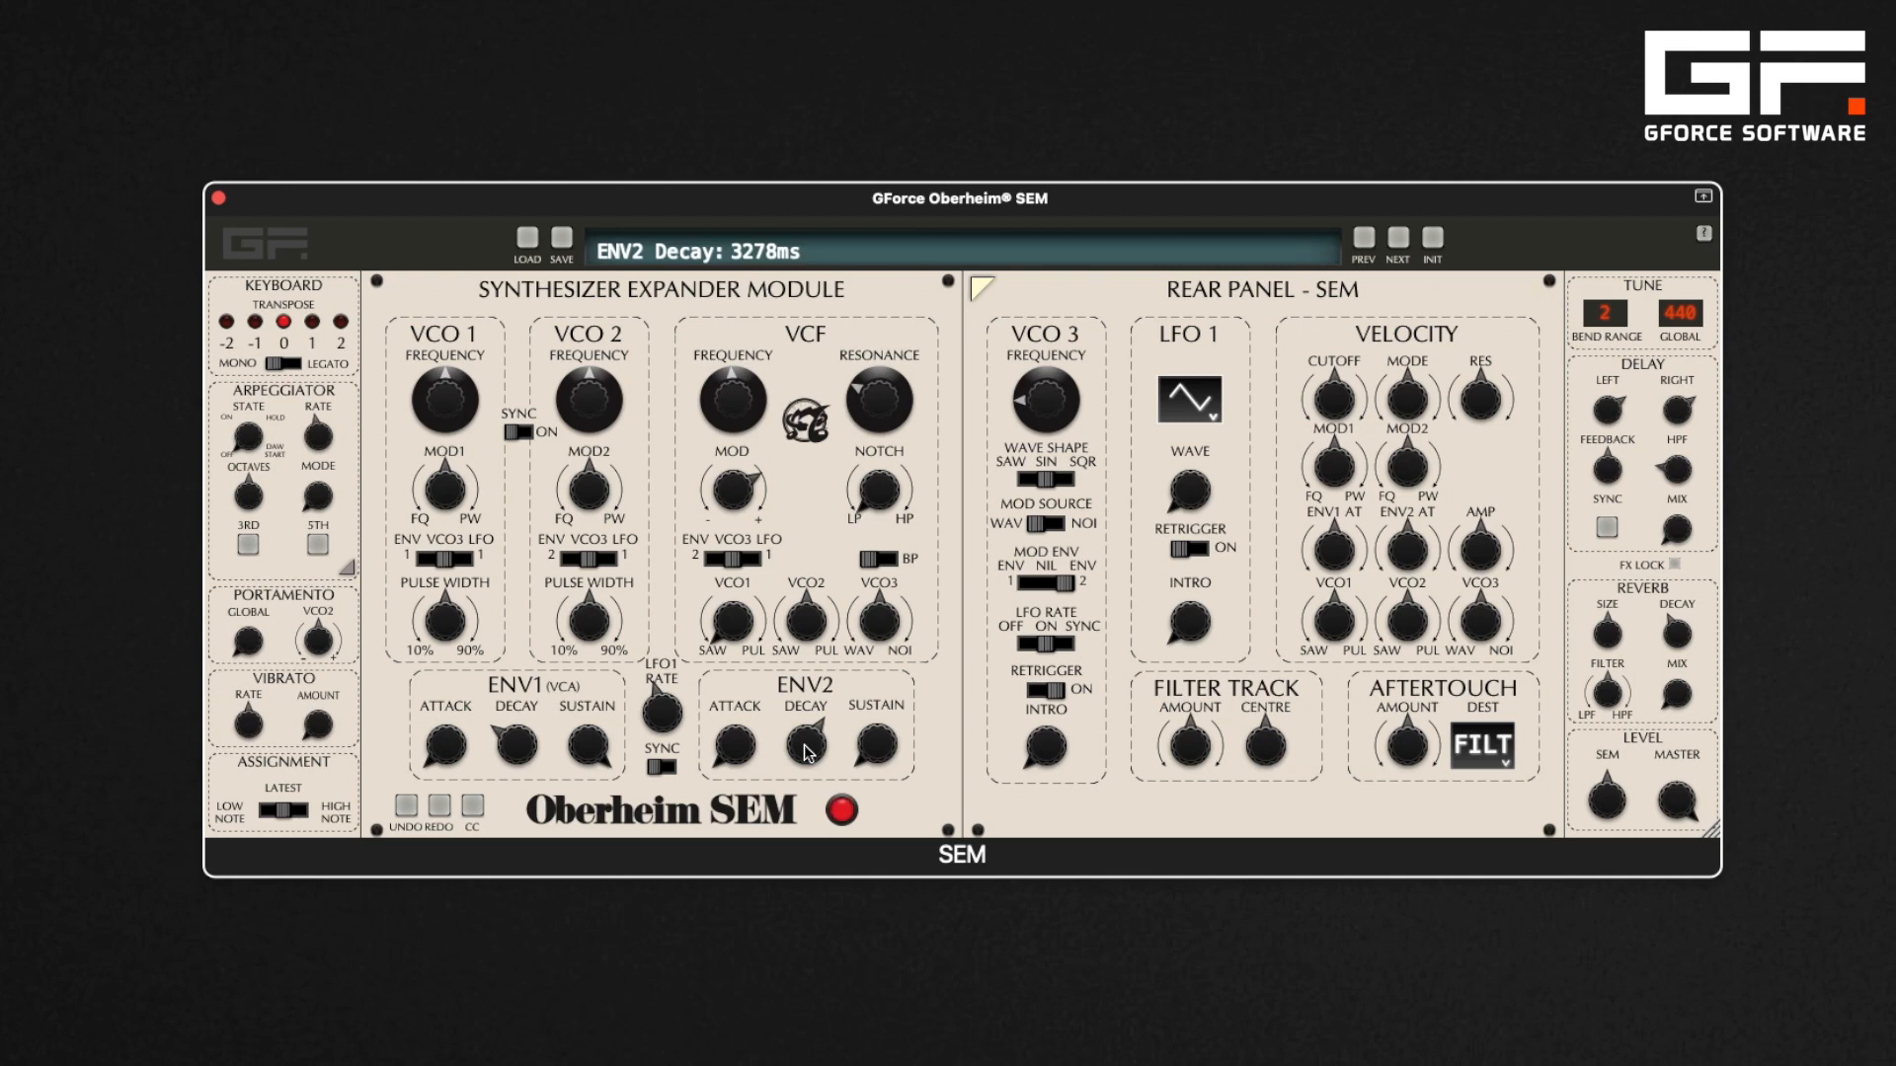
drag(808, 752, 809, 690)
drag(746, 752, 745, 703)
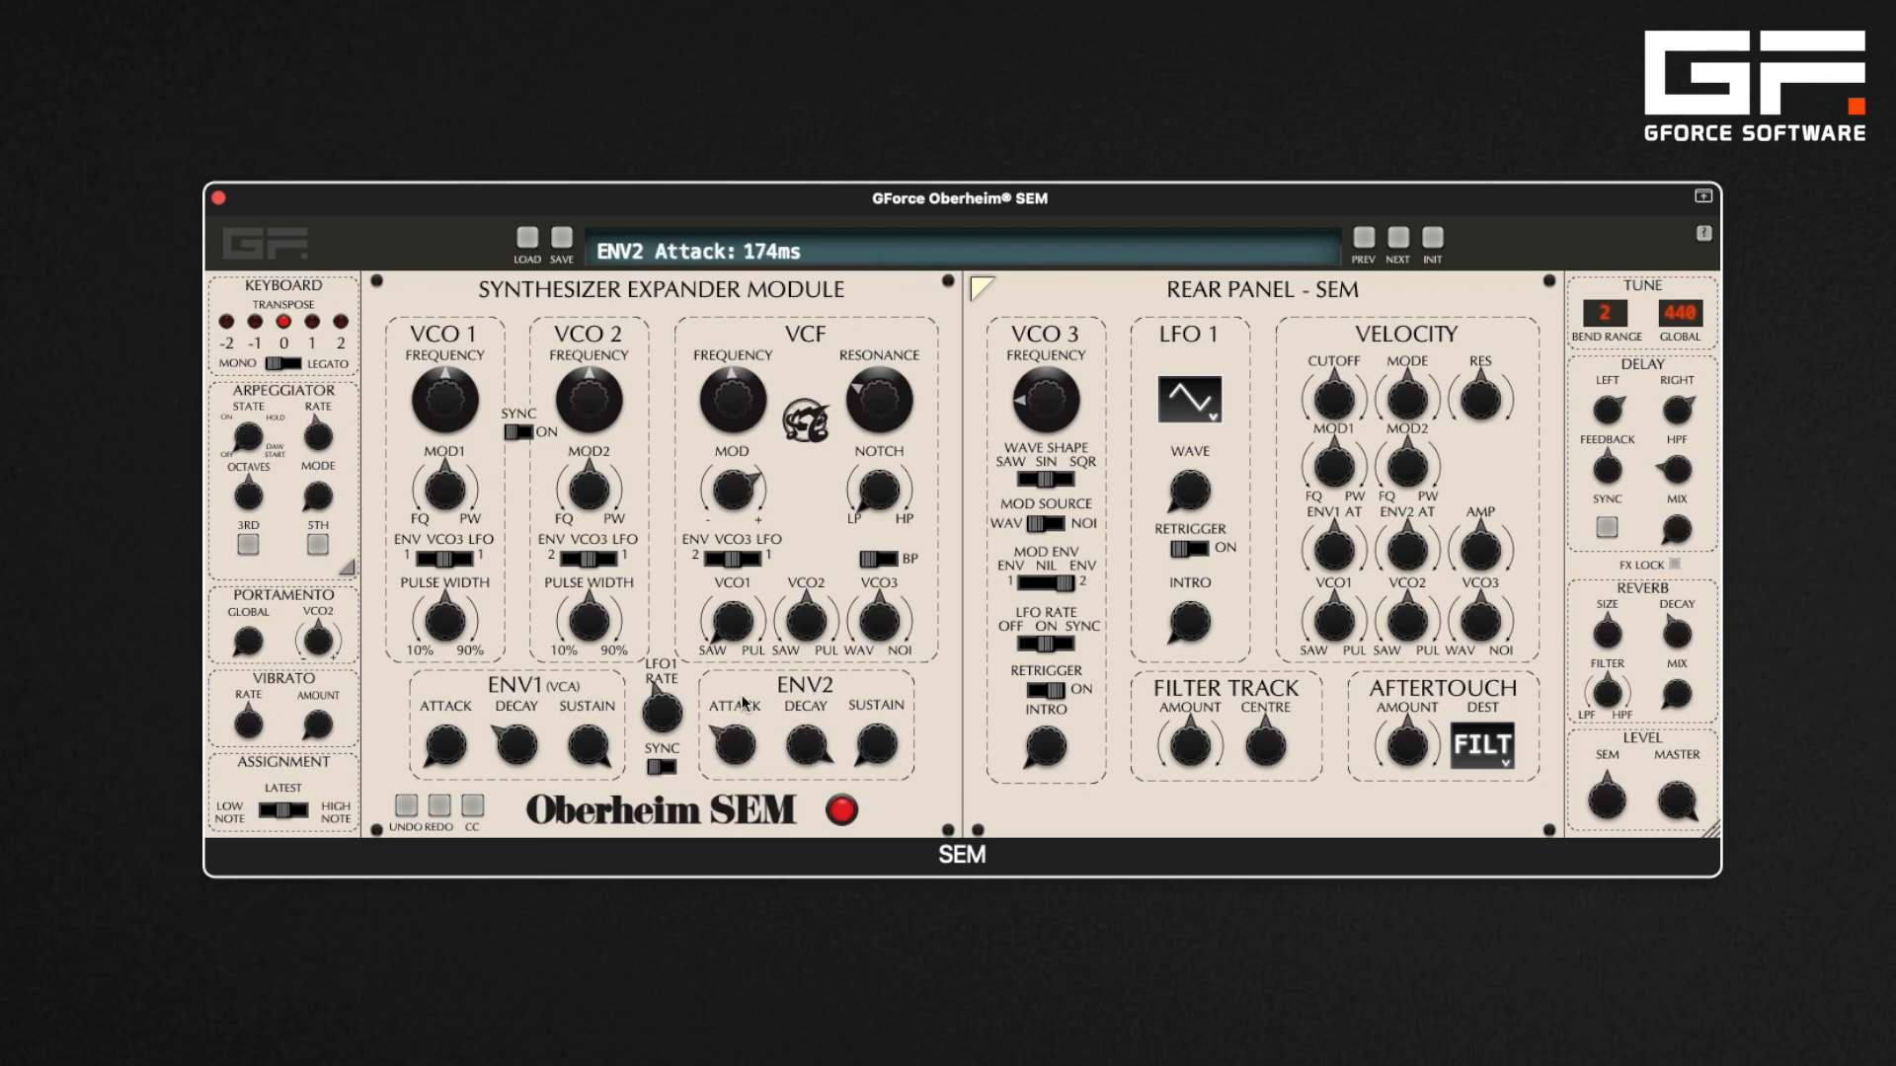
drag(815, 736, 877, 683)
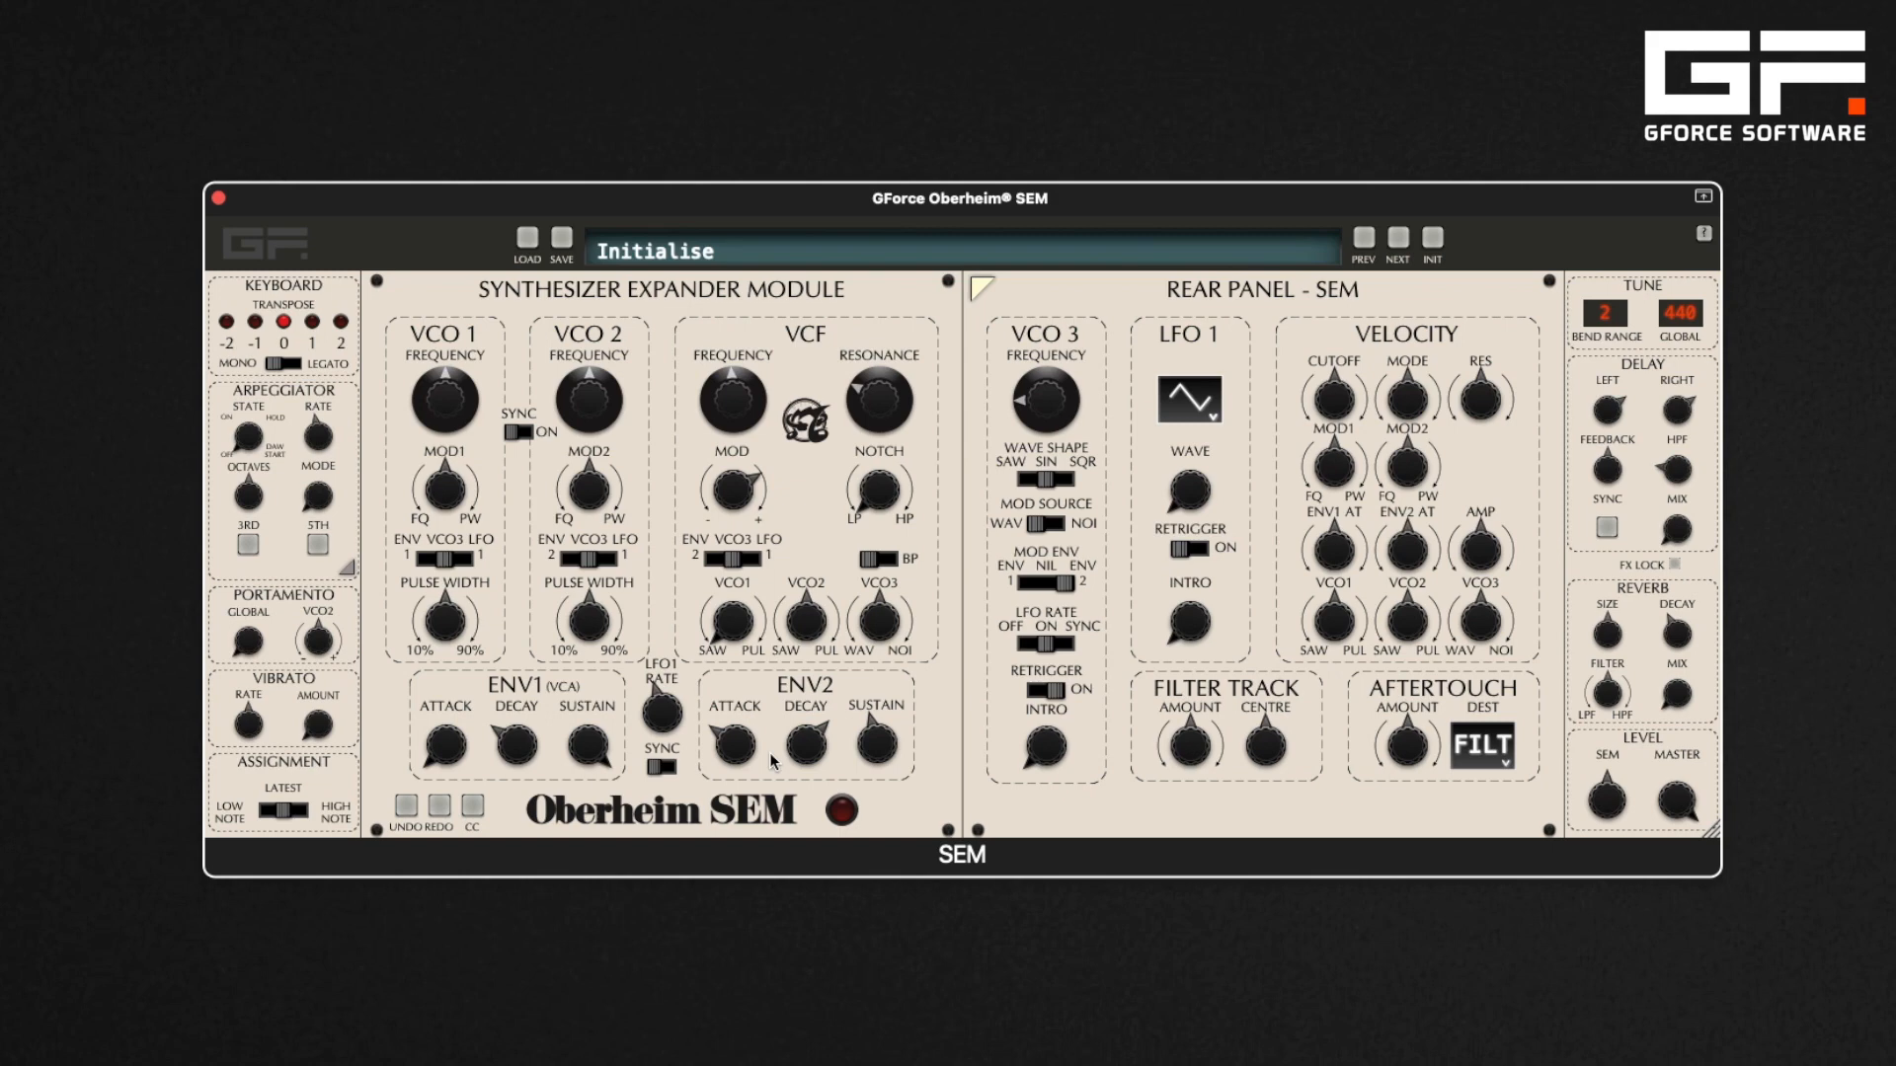
Reset the VCF mod depth to zero
double_click(740, 487)
mouse_move(459, 506)
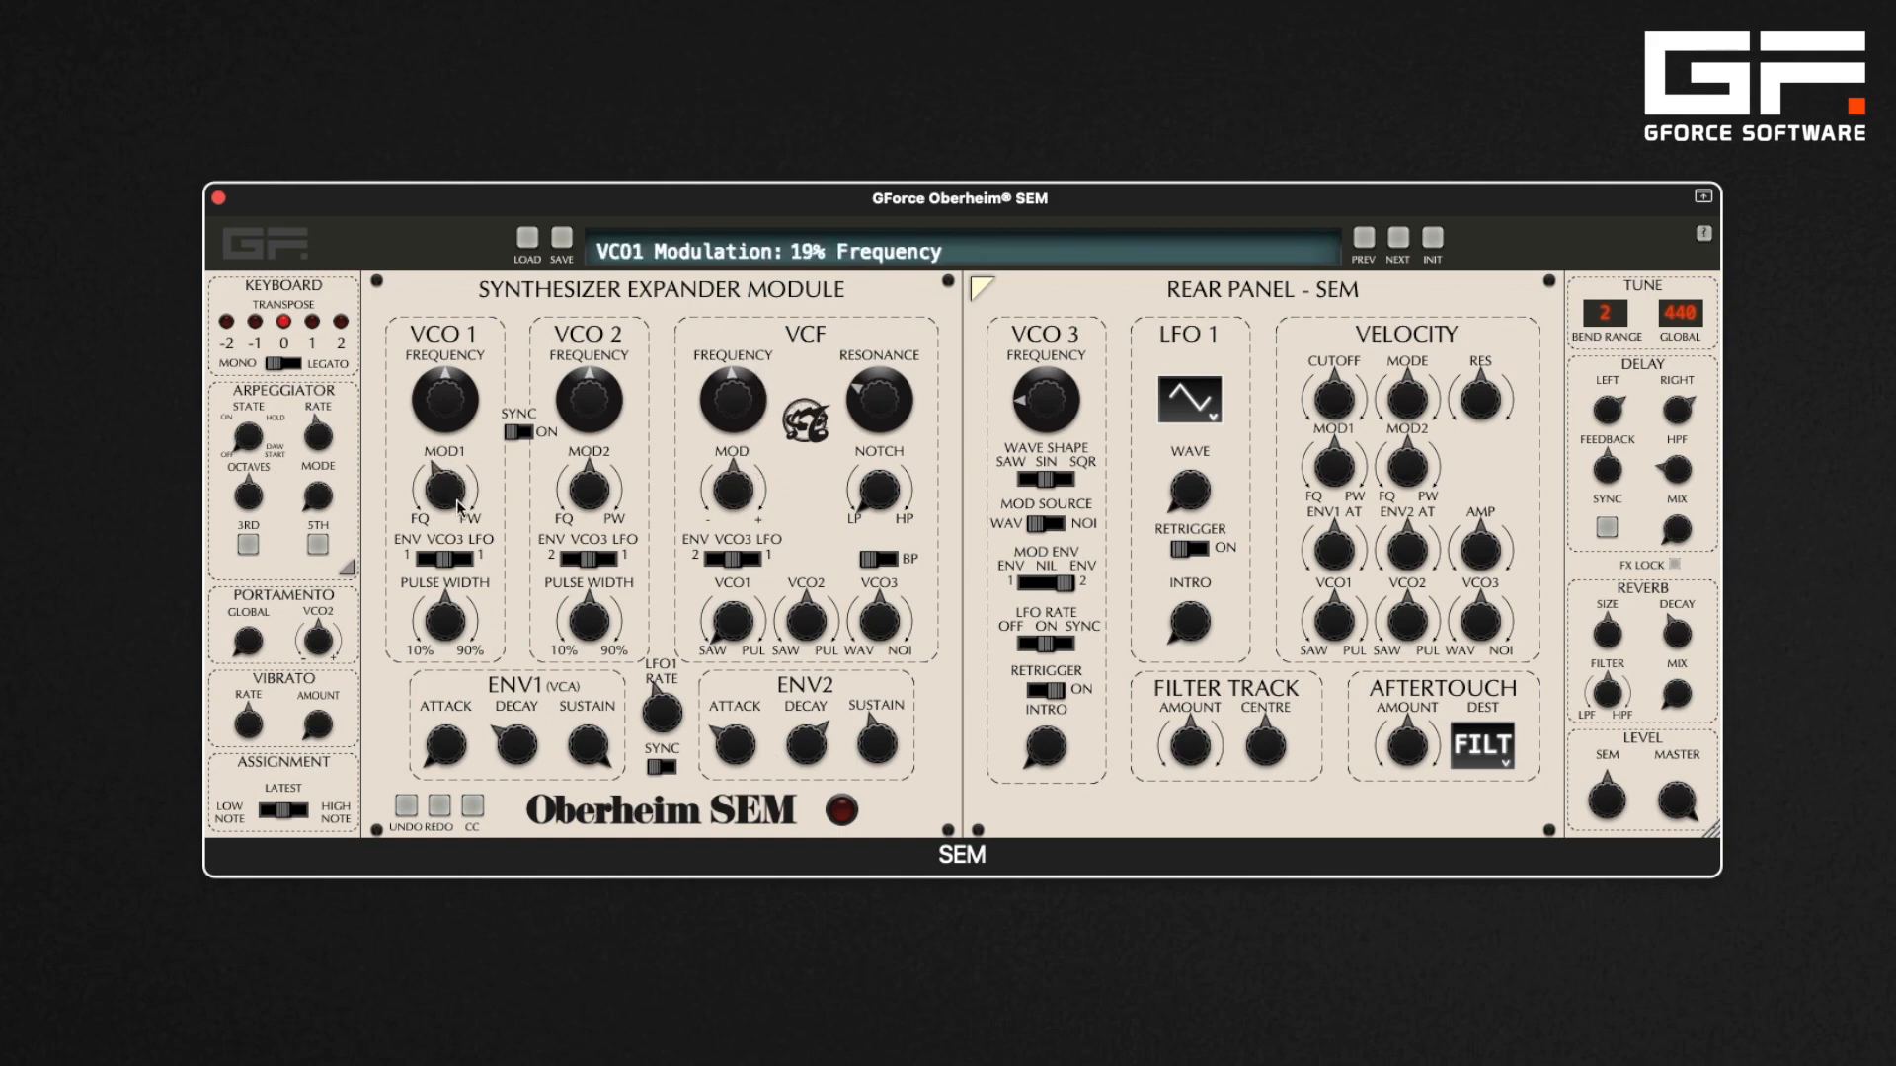
Turn VCO1's mod depth down and reset ENV2, setting its attack to 0 ms and lowering sustain and decay
drag(459, 506, 468, 545)
drag(875, 747, 881, 791)
drag(733, 746, 726, 793)
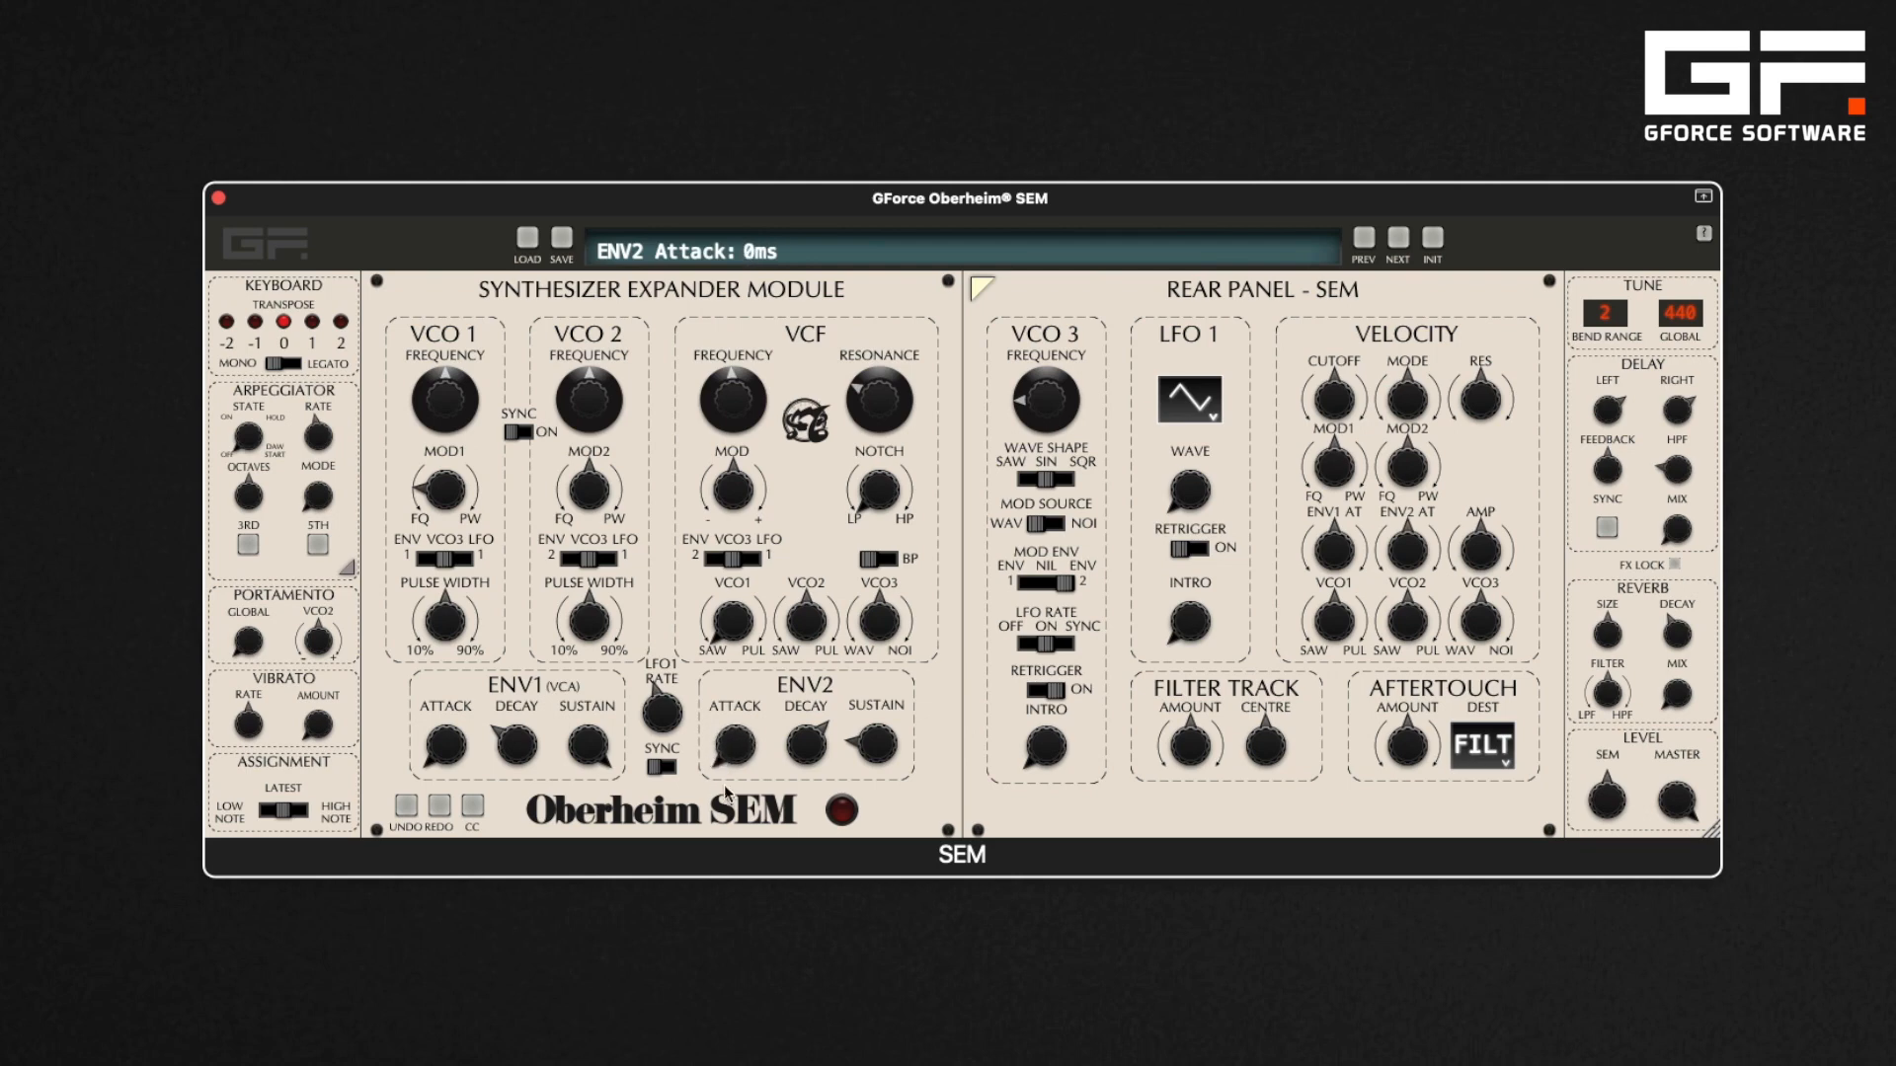
drag(813, 742, 812, 769)
Raise VCO3's frequency and the VCF cutoff frequency
drag(1047, 399, 1077, 324)
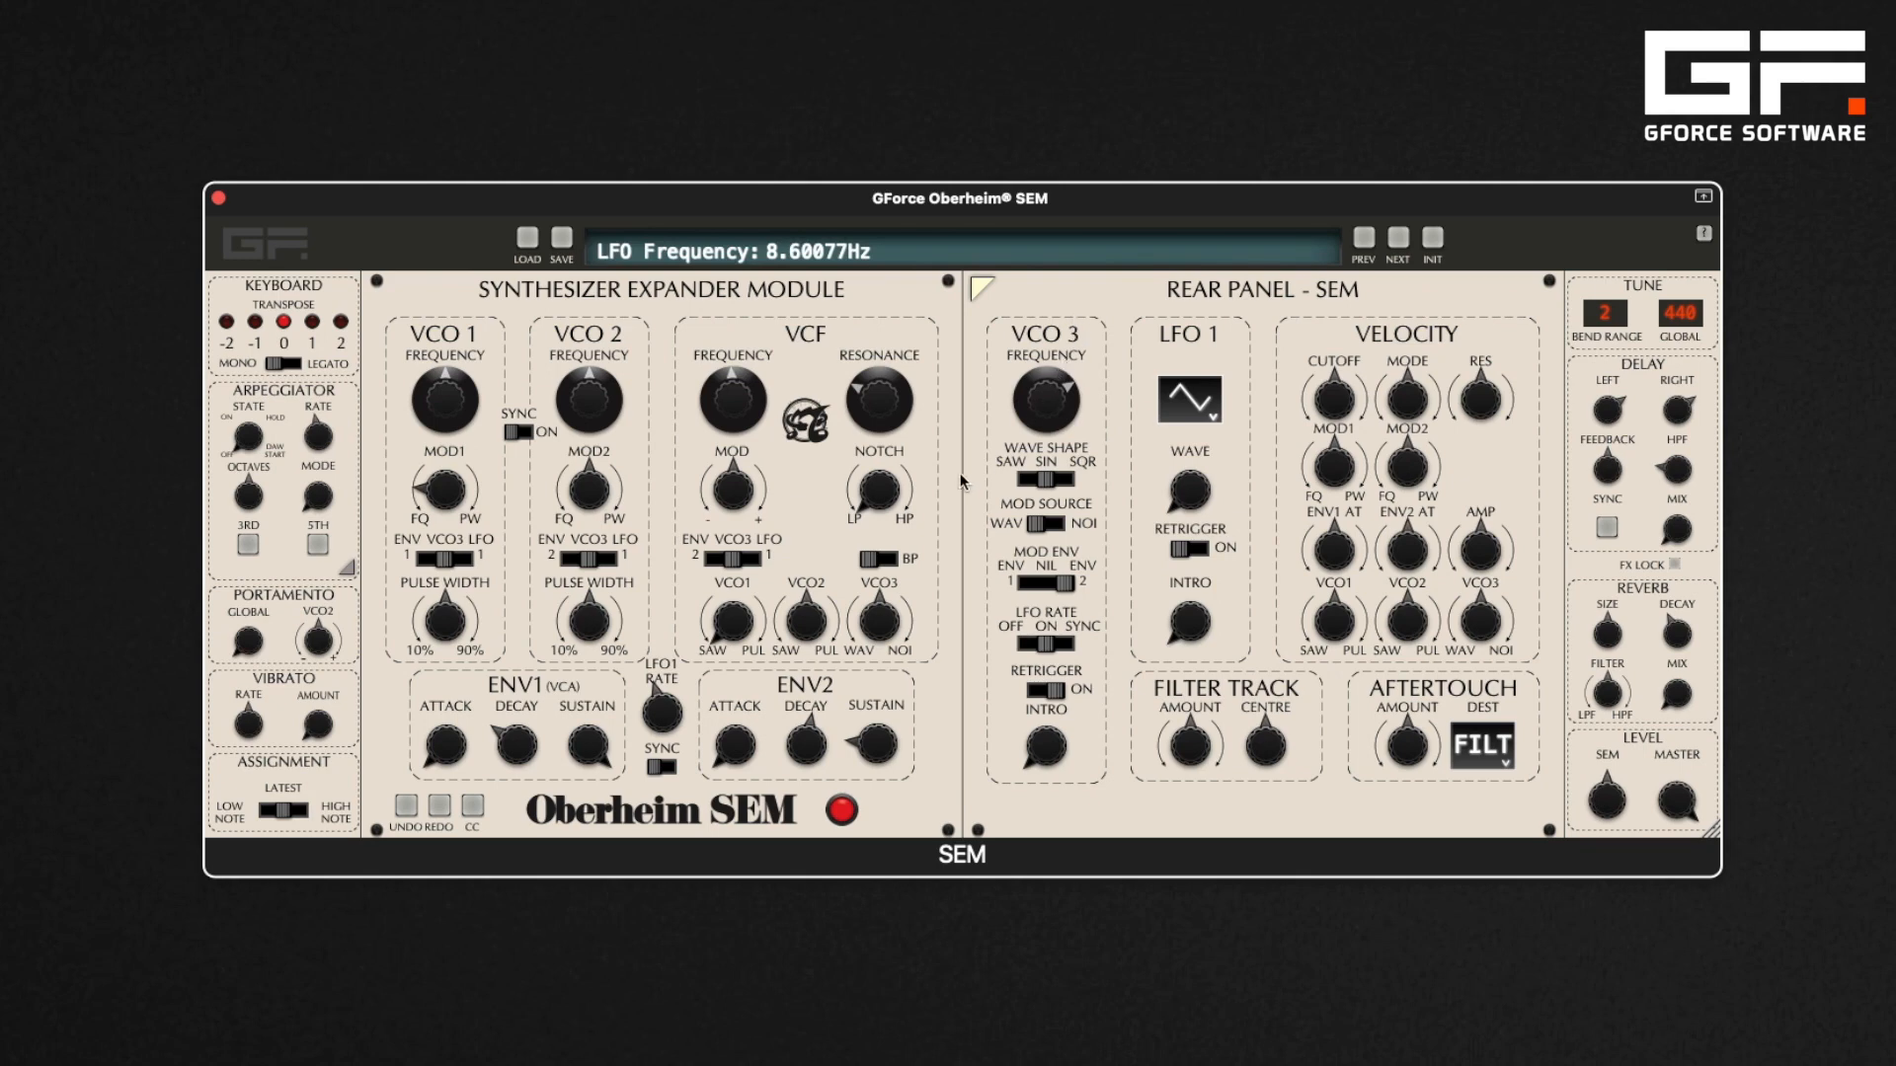
drag(746, 381, 743, 346)
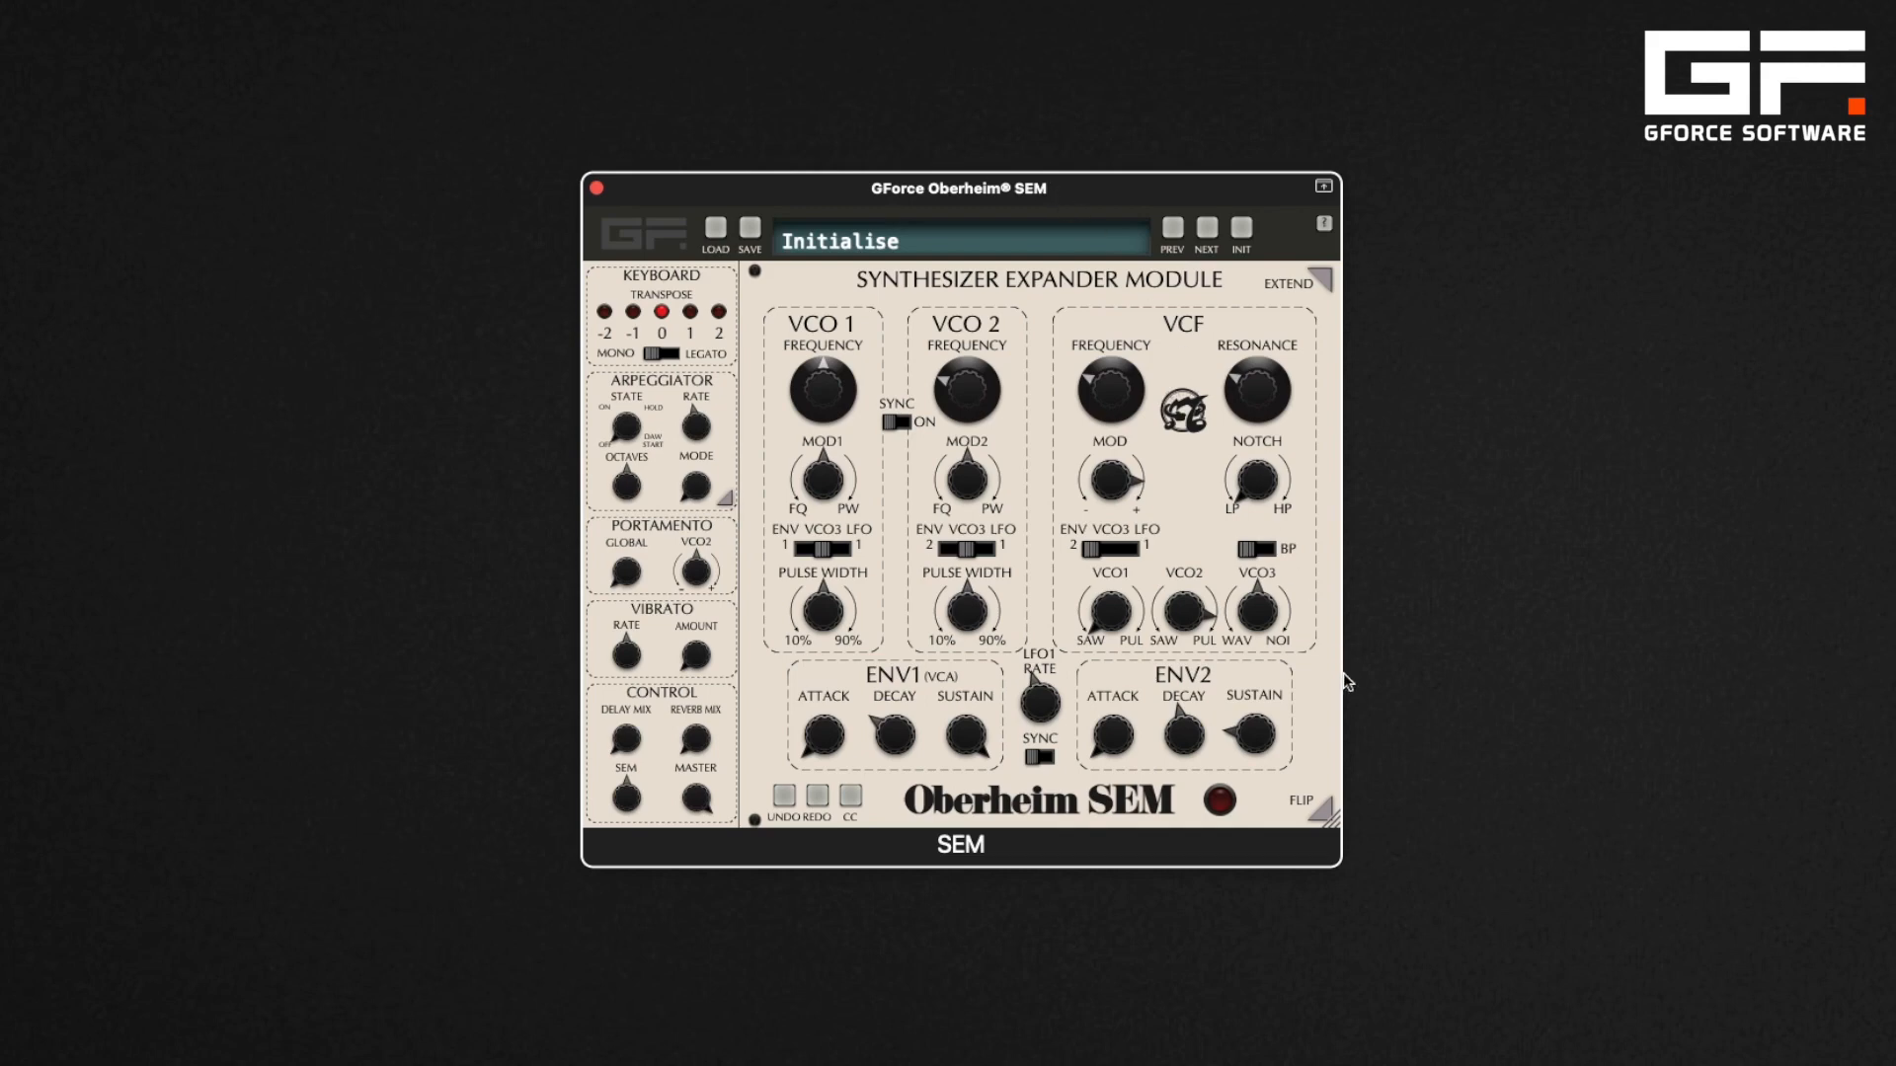
Flip to the rear panel and extend the window to show both panels side by side
click(1324, 811)
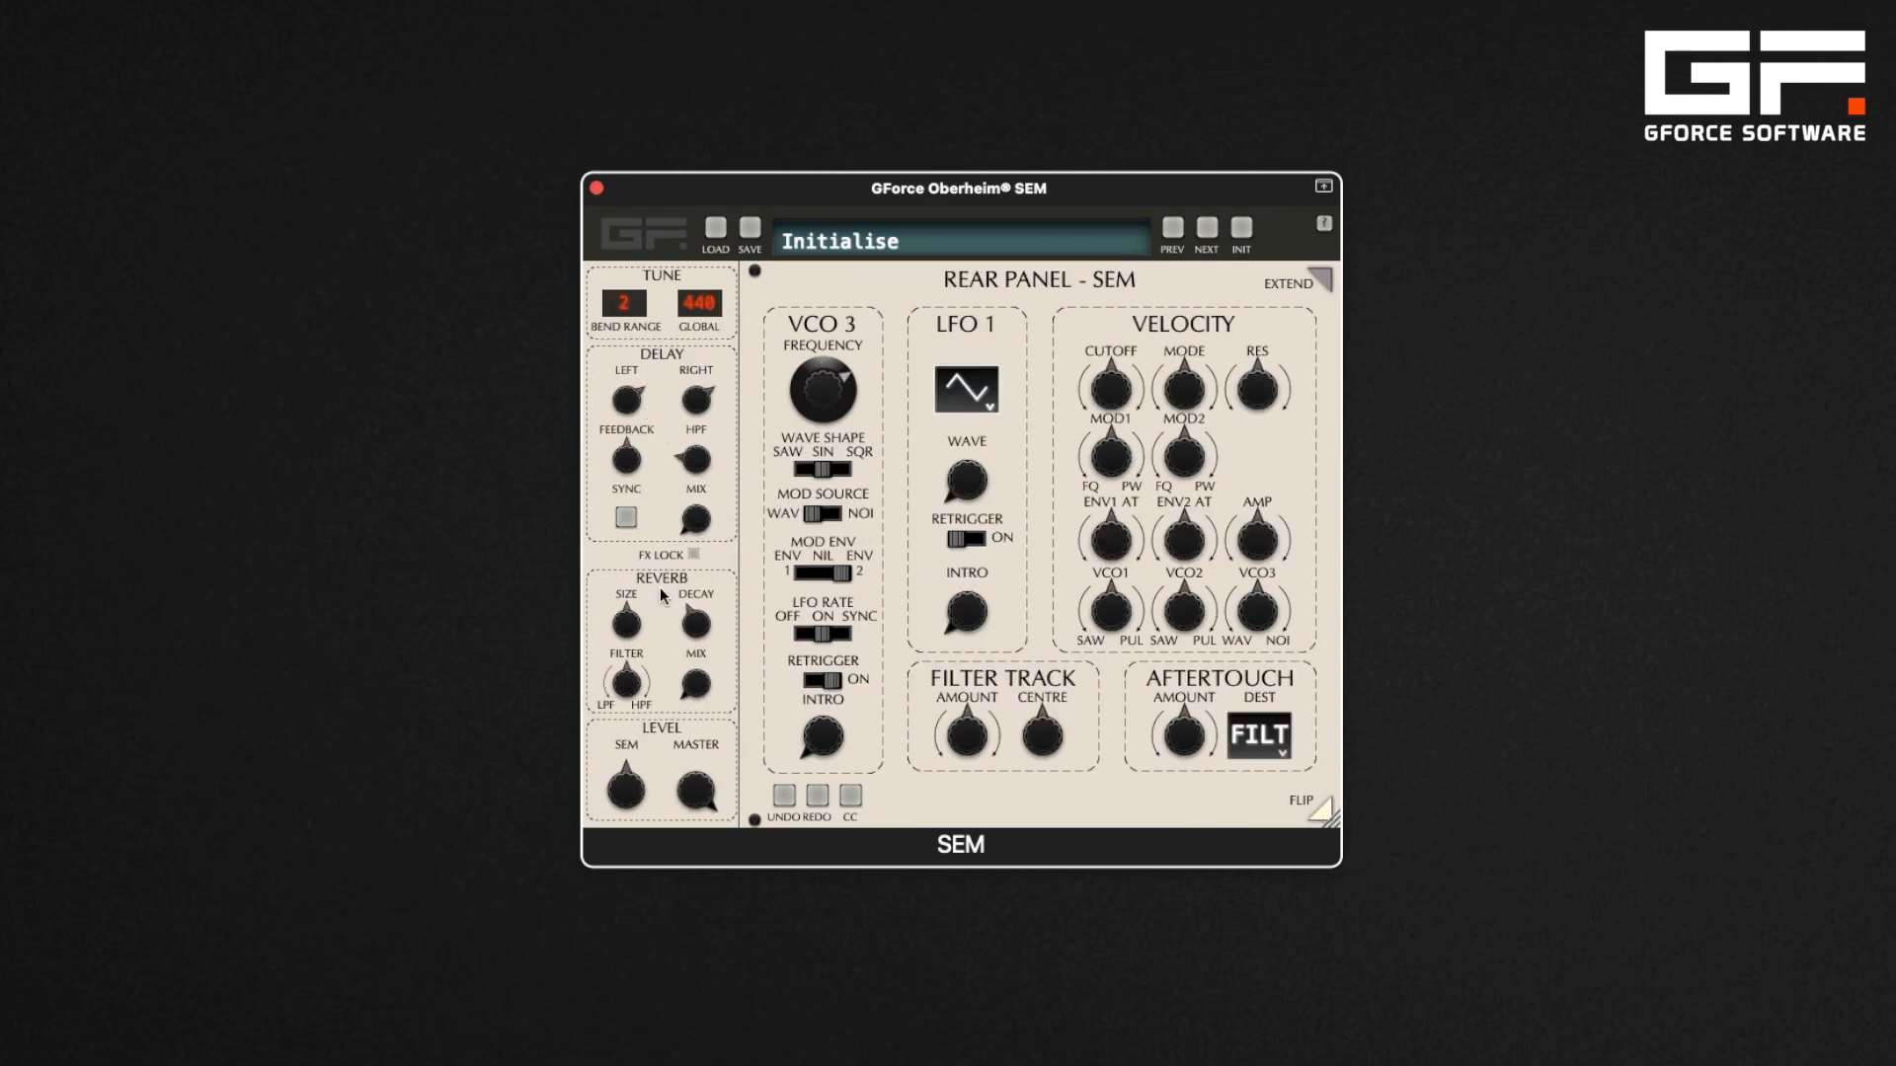
click(1318, 280)
drag(1284, 180, 893, 190)
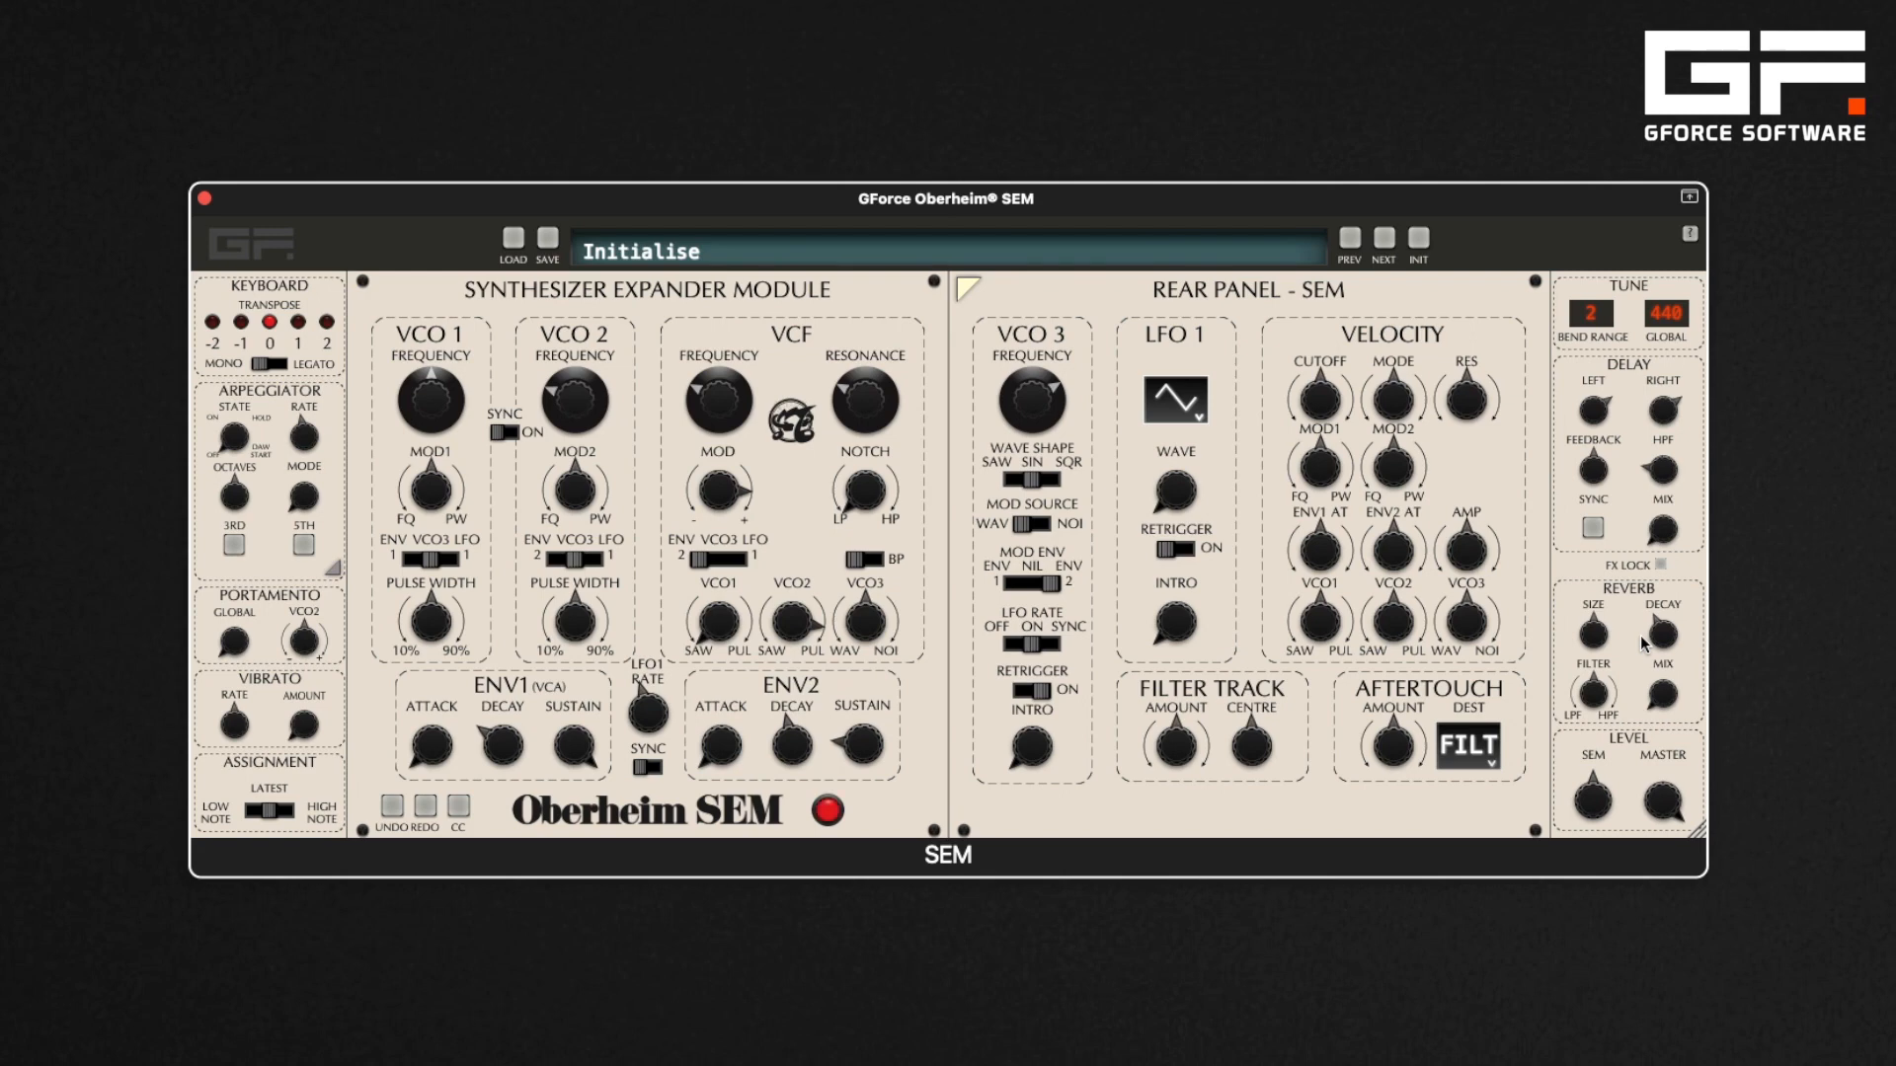
Raise the delay mix and adjust the left and right delay times
click(1667, 537)
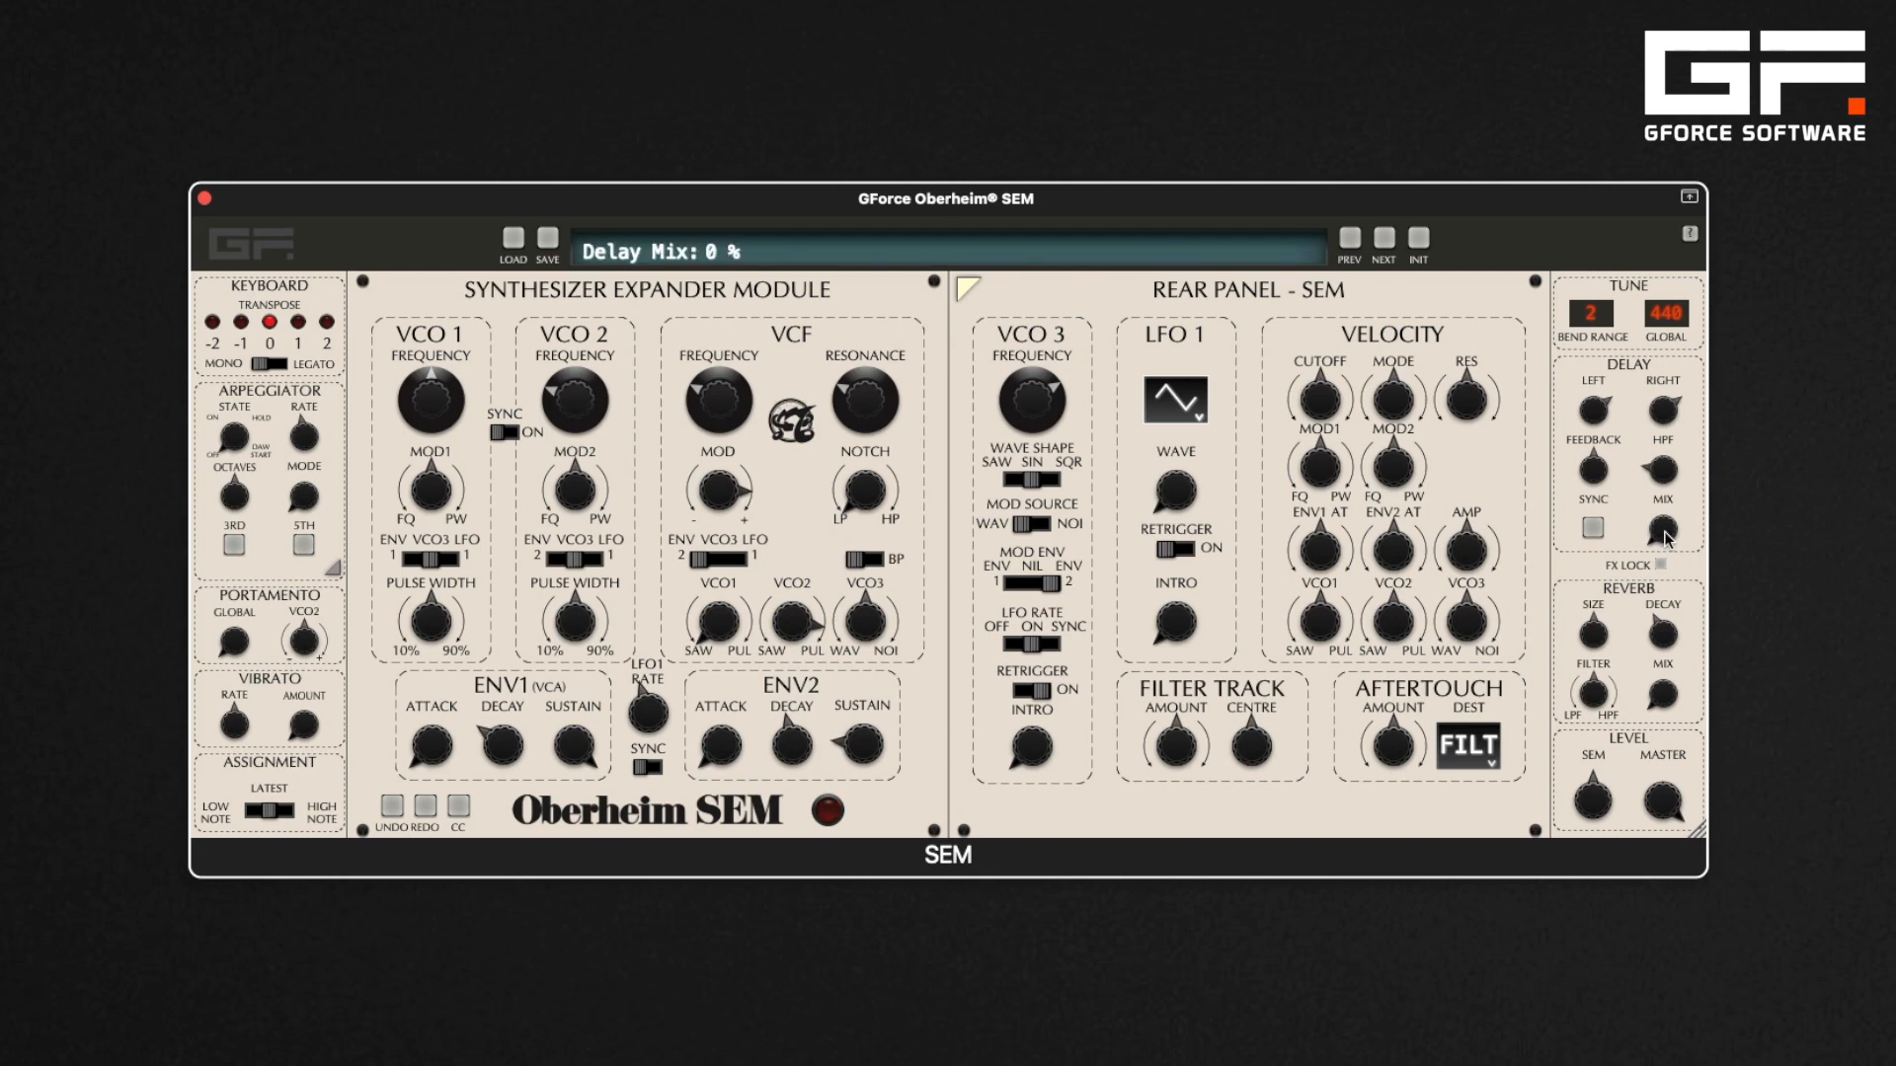
drag(1667, 537, 1671, 459)
drag(1663, 530, 1664, 529)
drag(1597, 413, 1670, 405)
click(1669, 413)
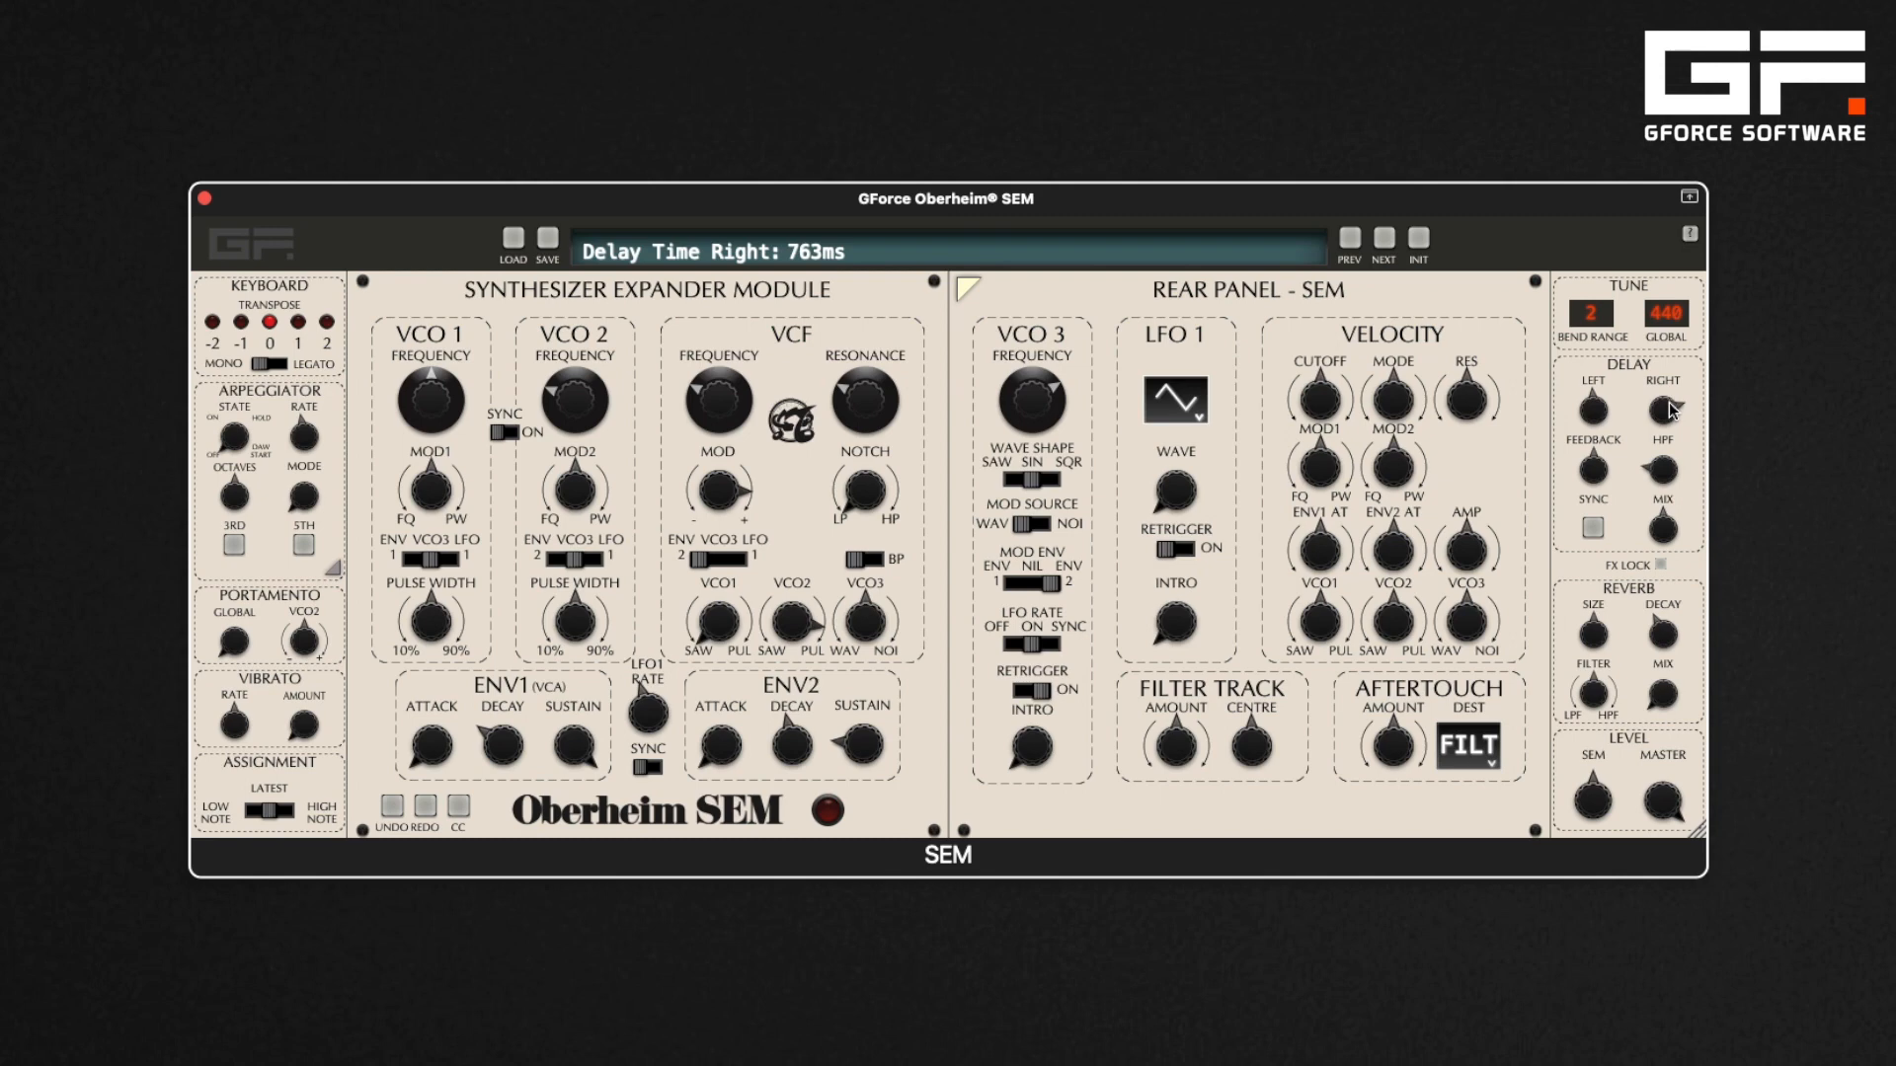
Enable delay sync and increase the left delay's synced time value
click(1594, 526)
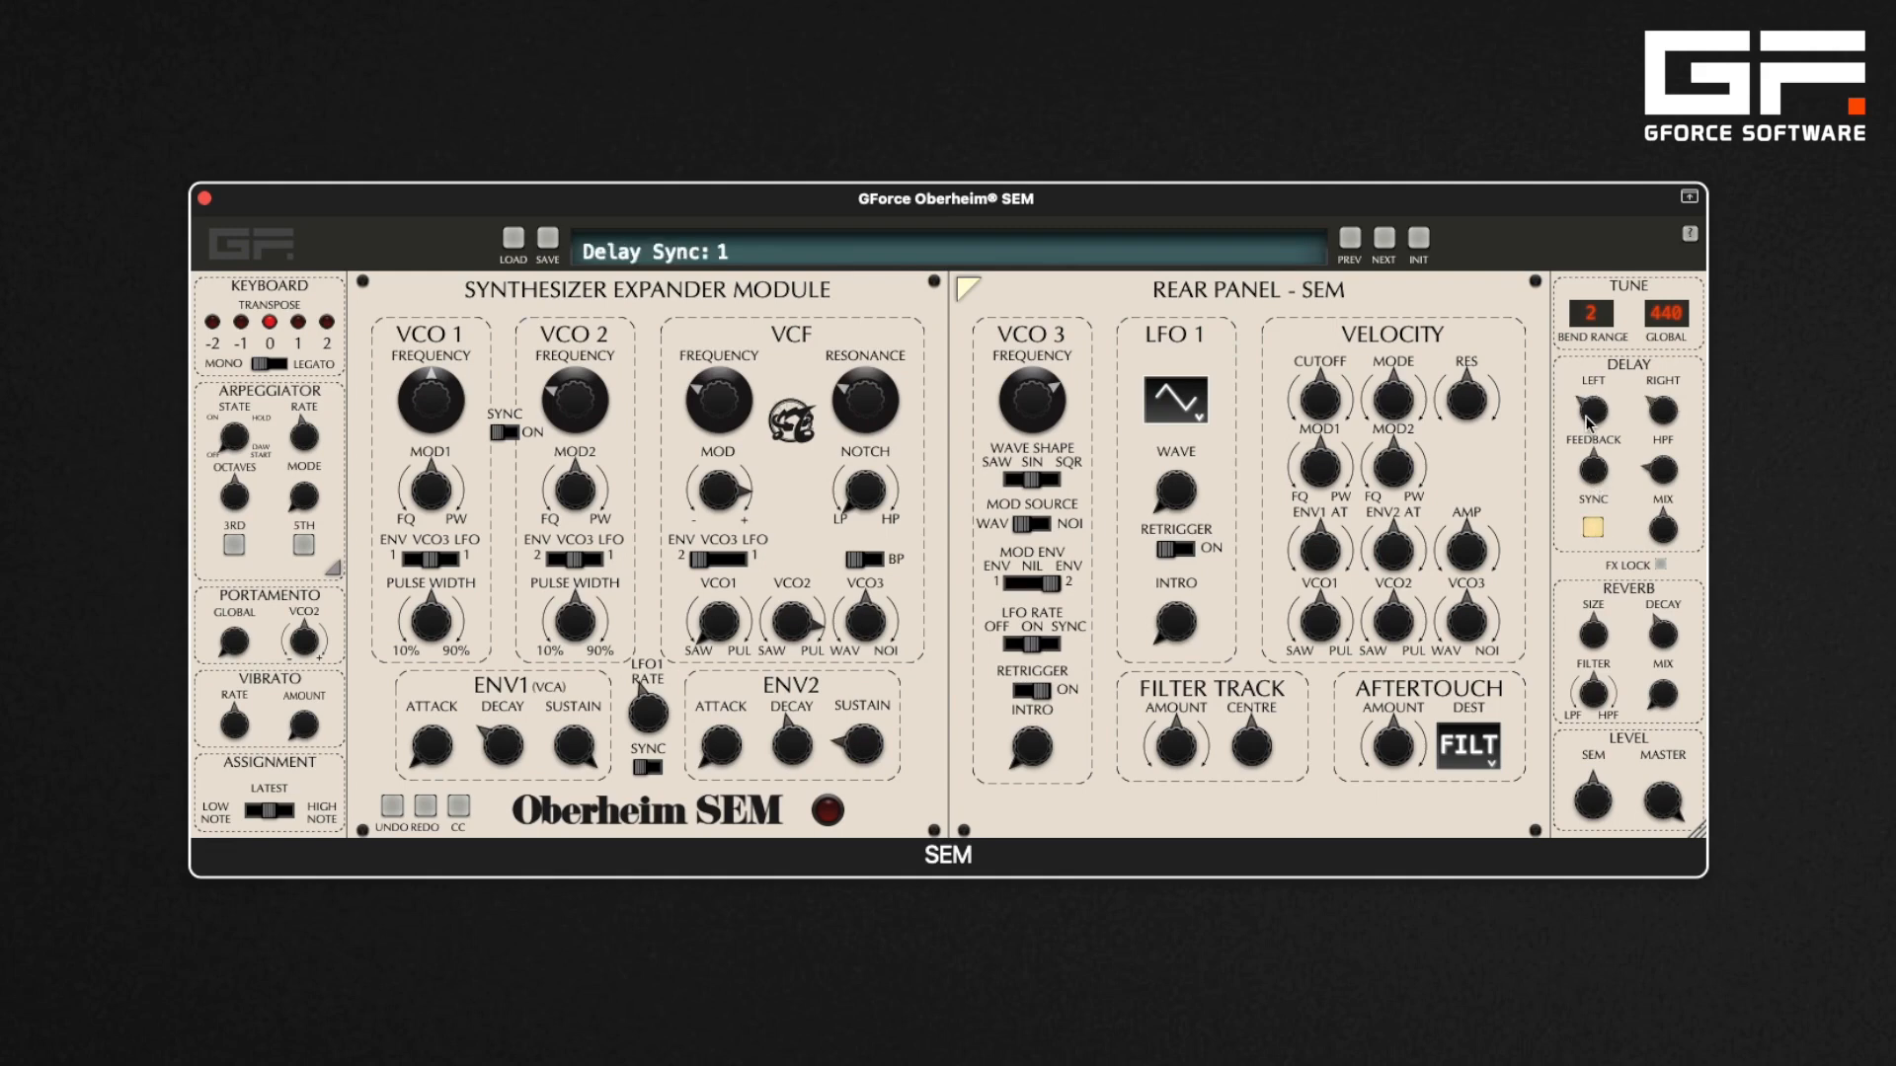
mouse_move(1589, 420)
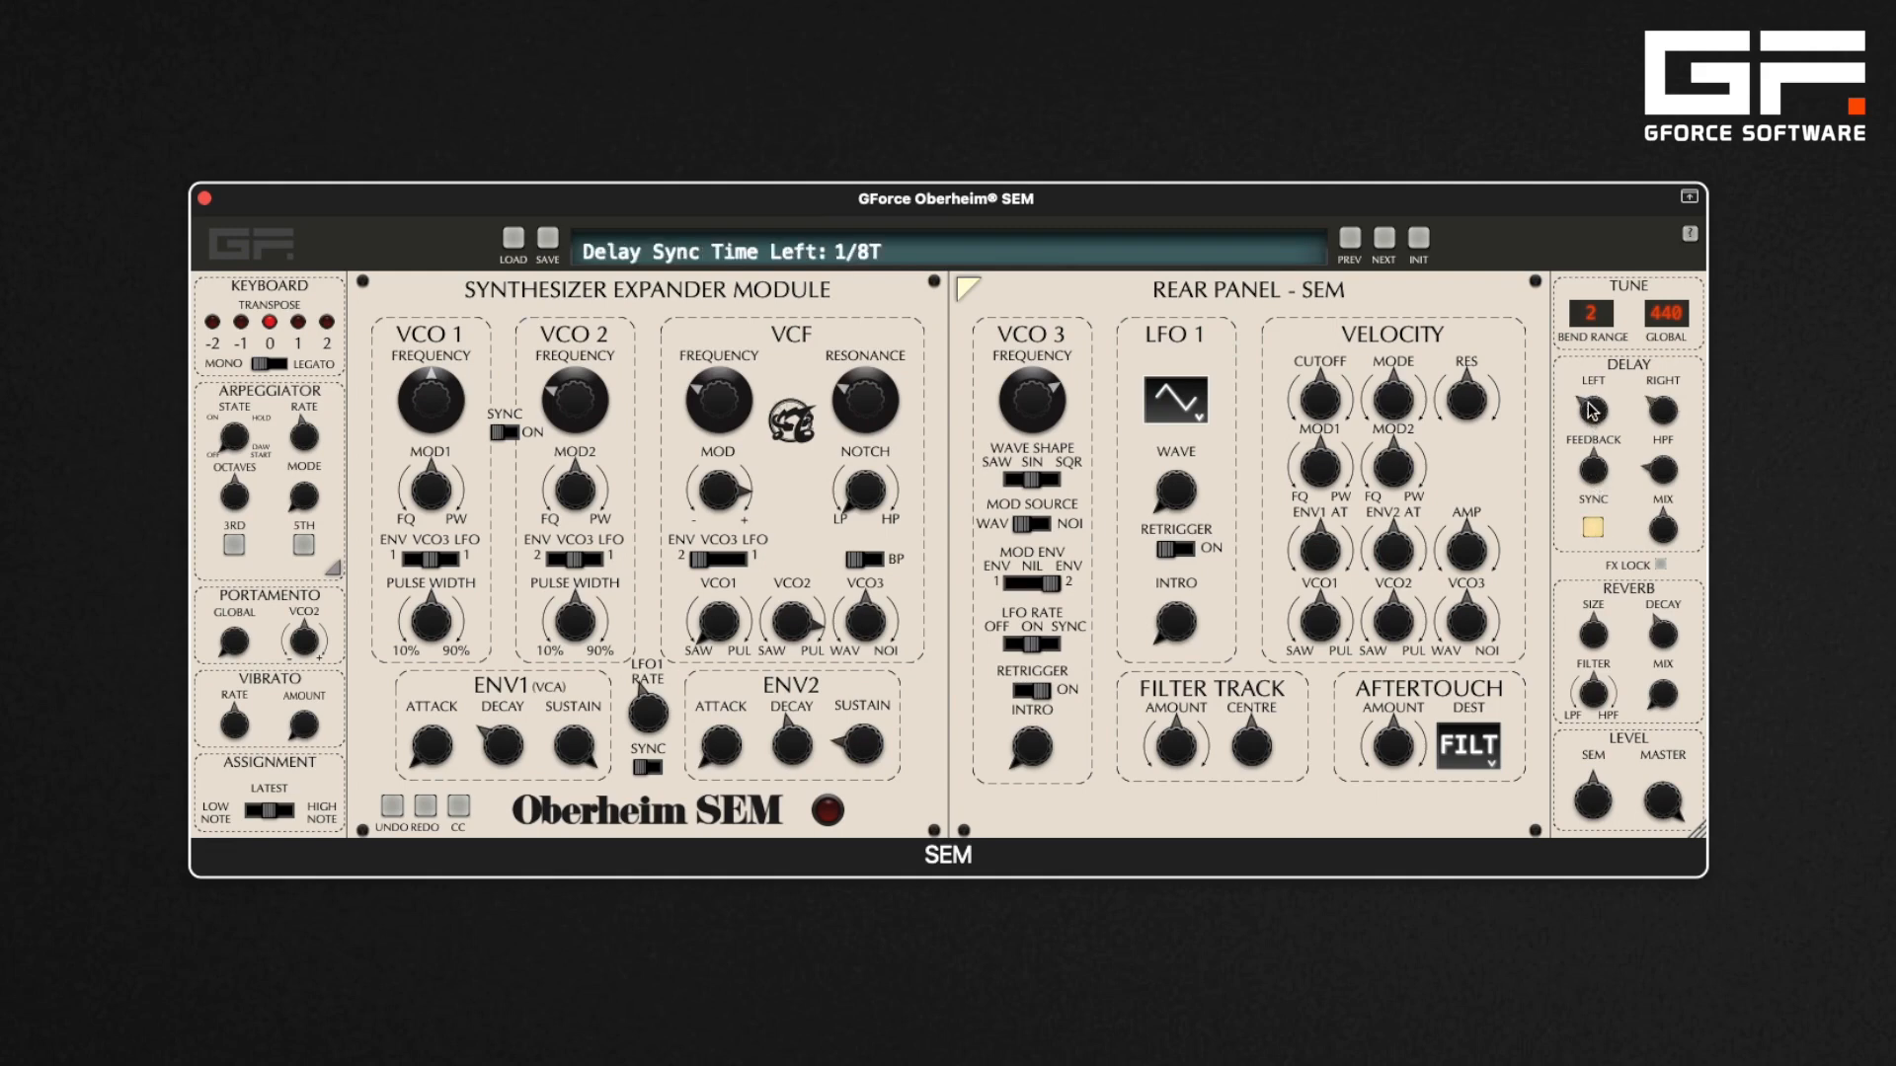
drag(1589, 407, 1674, 353)
mouse_move(1672, 410)
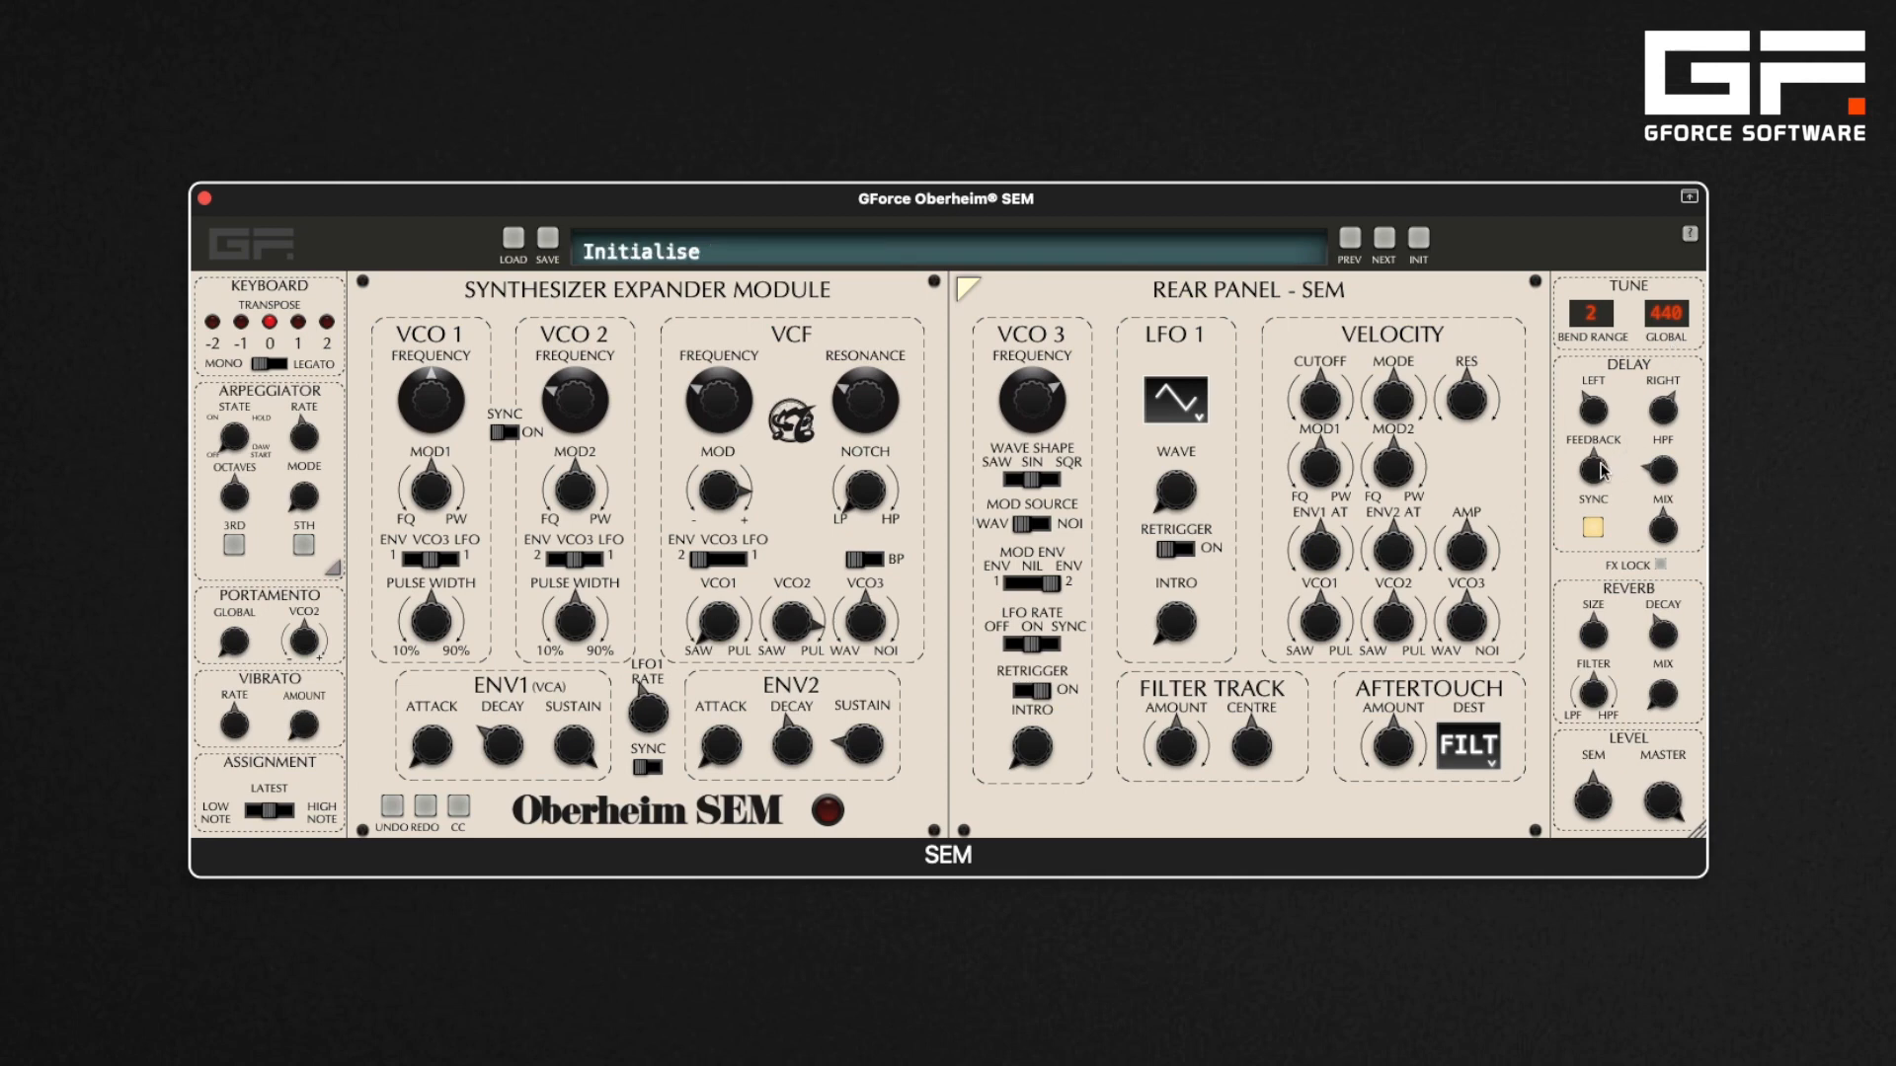
Turn up the delay feedback and adjust the delay high-pass filter
mouse_move(1602, 471)
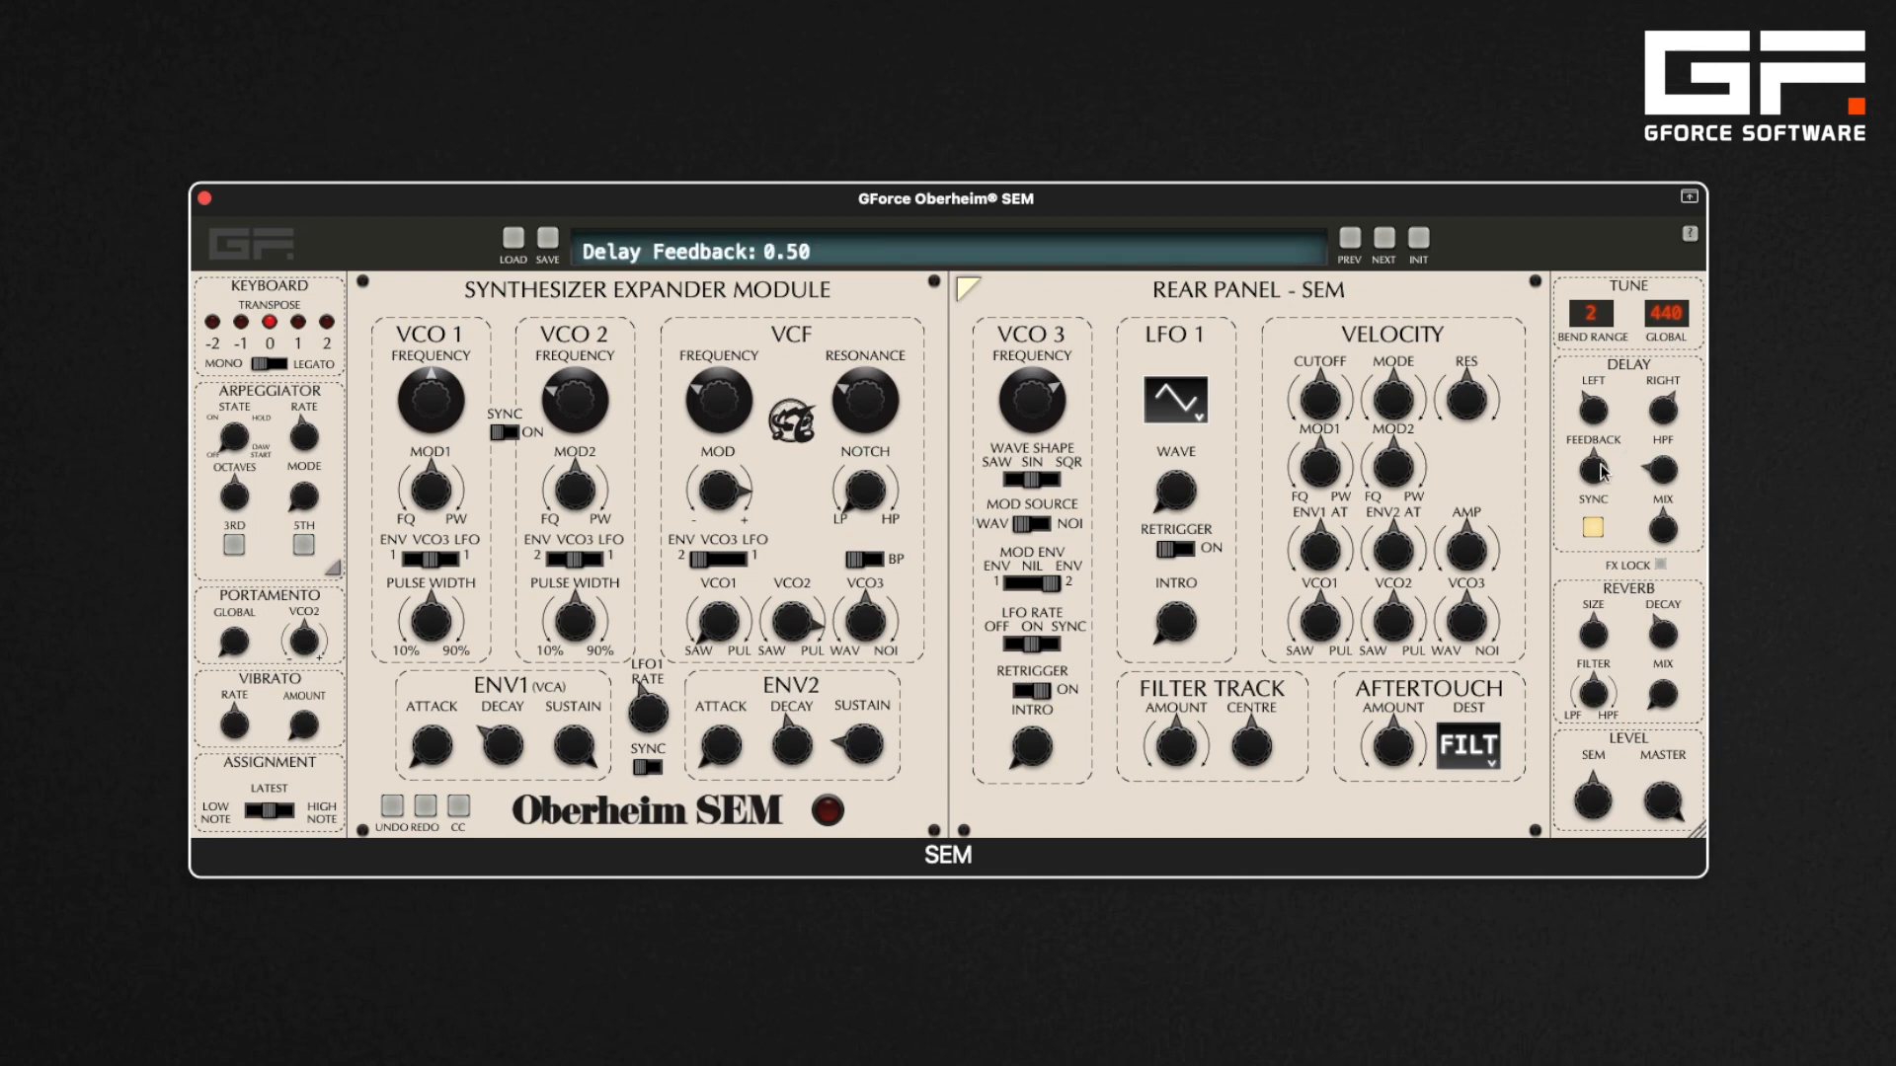
drag(1602, 472, 1599, 549)
drag(1595, 484, 1596, 407)
drag(1592, 477, 1619, 269)
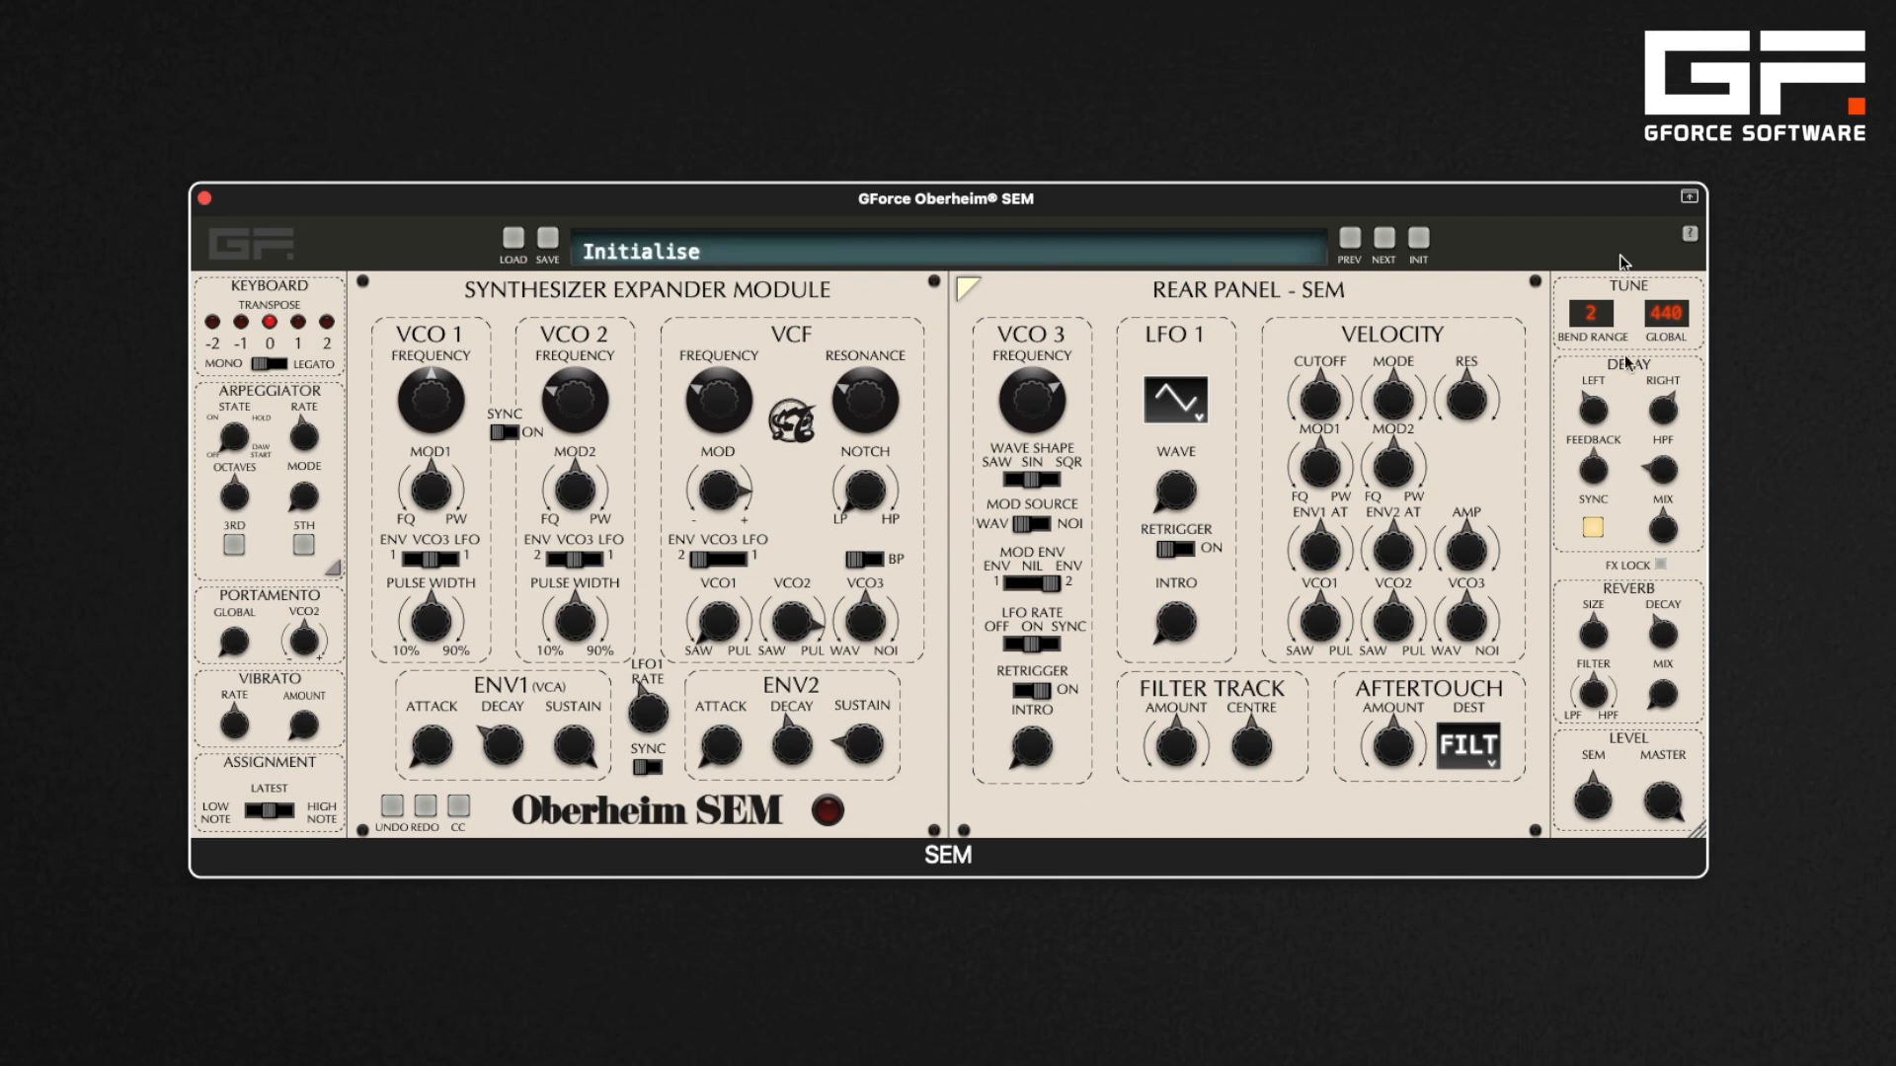
click(1667, 474)
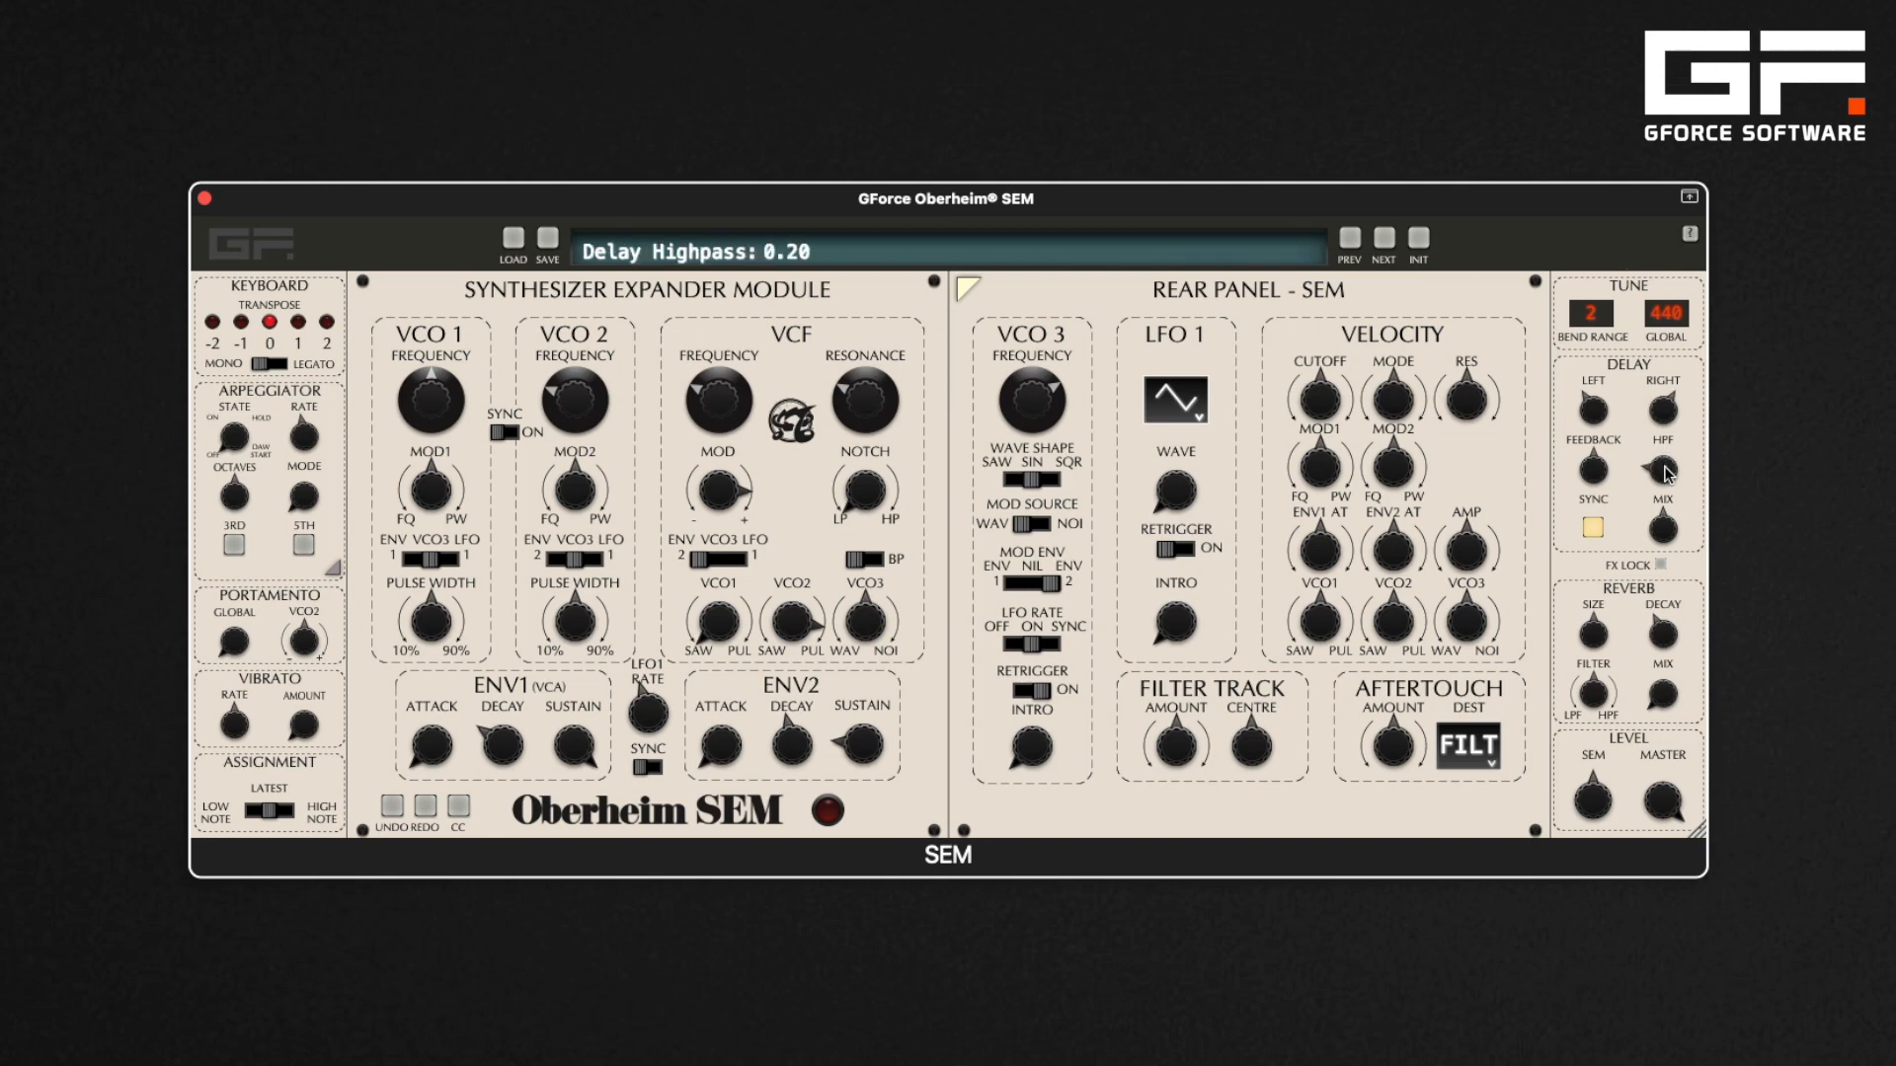
mouse_move(1667, 474)
mouse_down()
mouse_move(1656, 375)
mouse_move(1649, 455)
mouse_up()
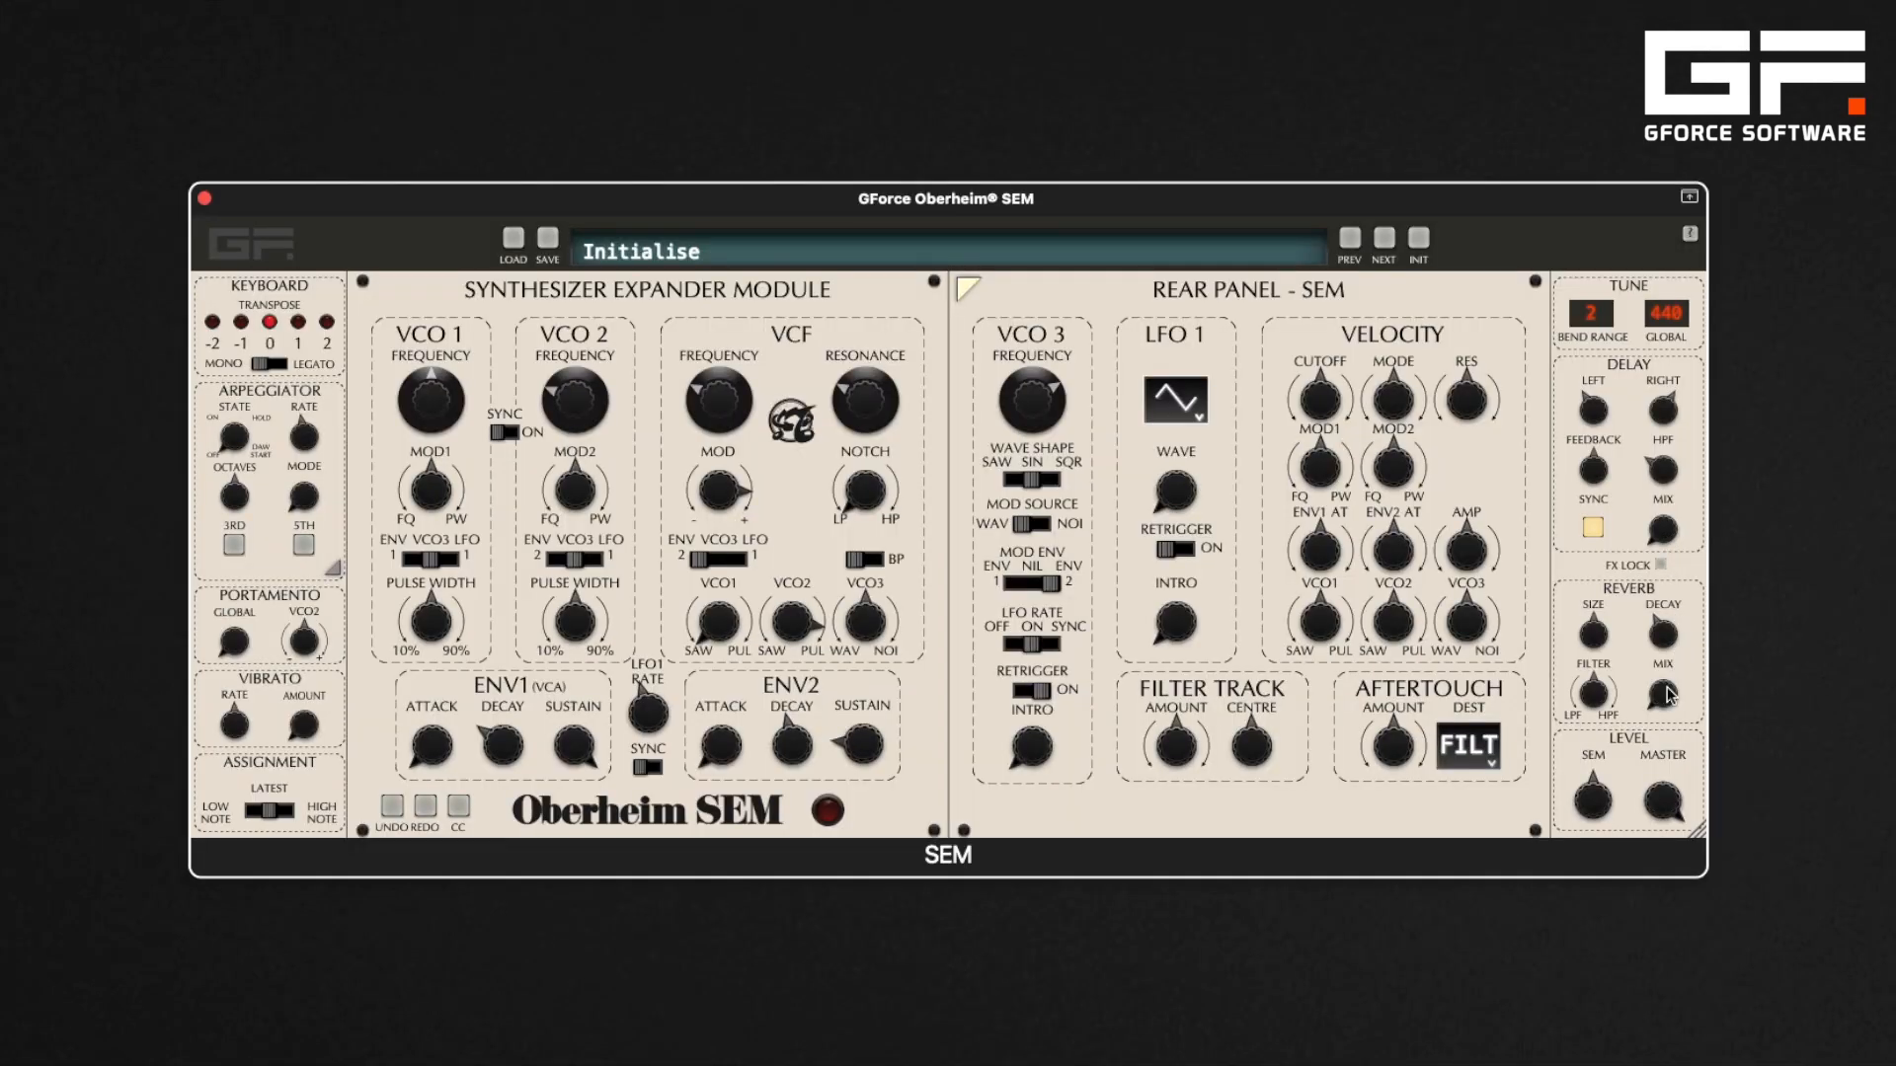
Raise the reverb mix and sweep the reverb size before resetting it to default
mouse_move(1666, 697)
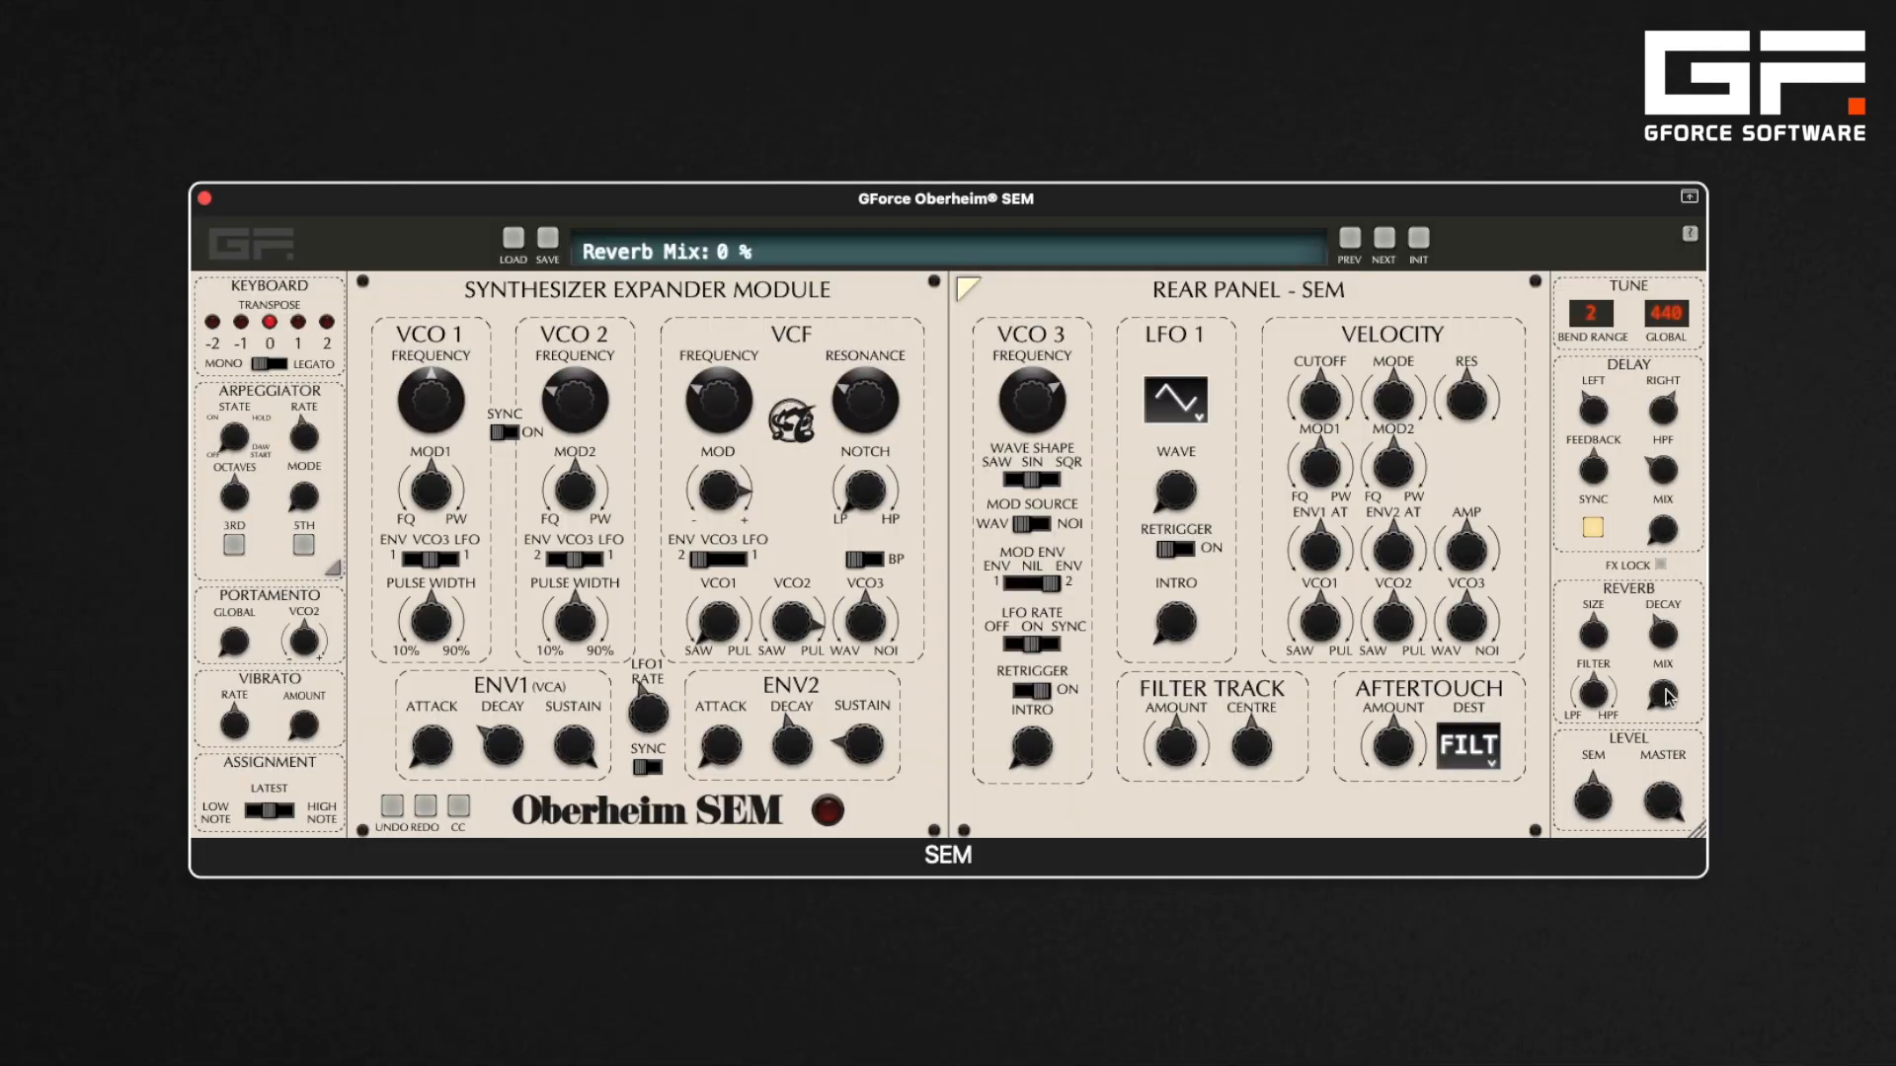
drag(1667, 697, 1666, 612)
mouse_move(1596, 632)
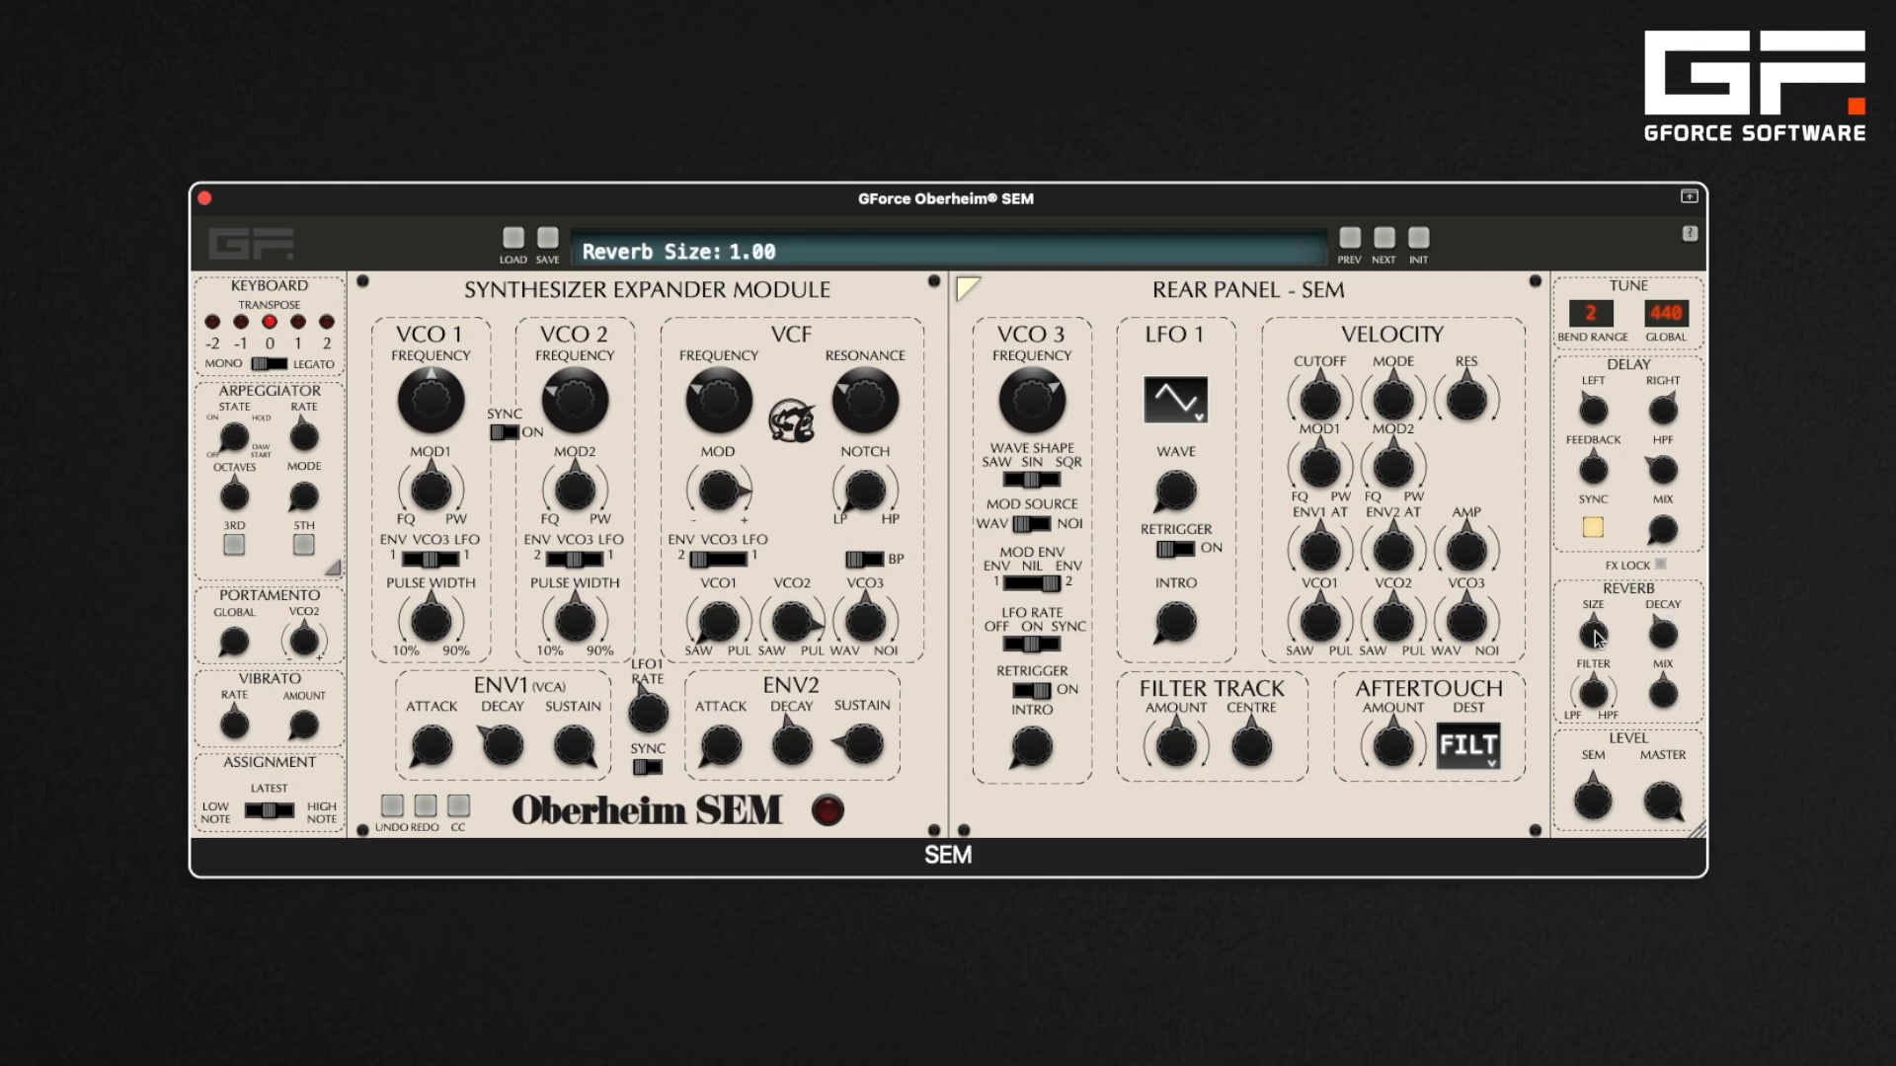
drag(1596, 637, 1601, 758)
drag(1599, 758, 1617, 523)
double_click(1593, 631)
Increase the reverb decay and sweep the reverb filter between low-pass and high-pass
mouse_move(1665, 636)
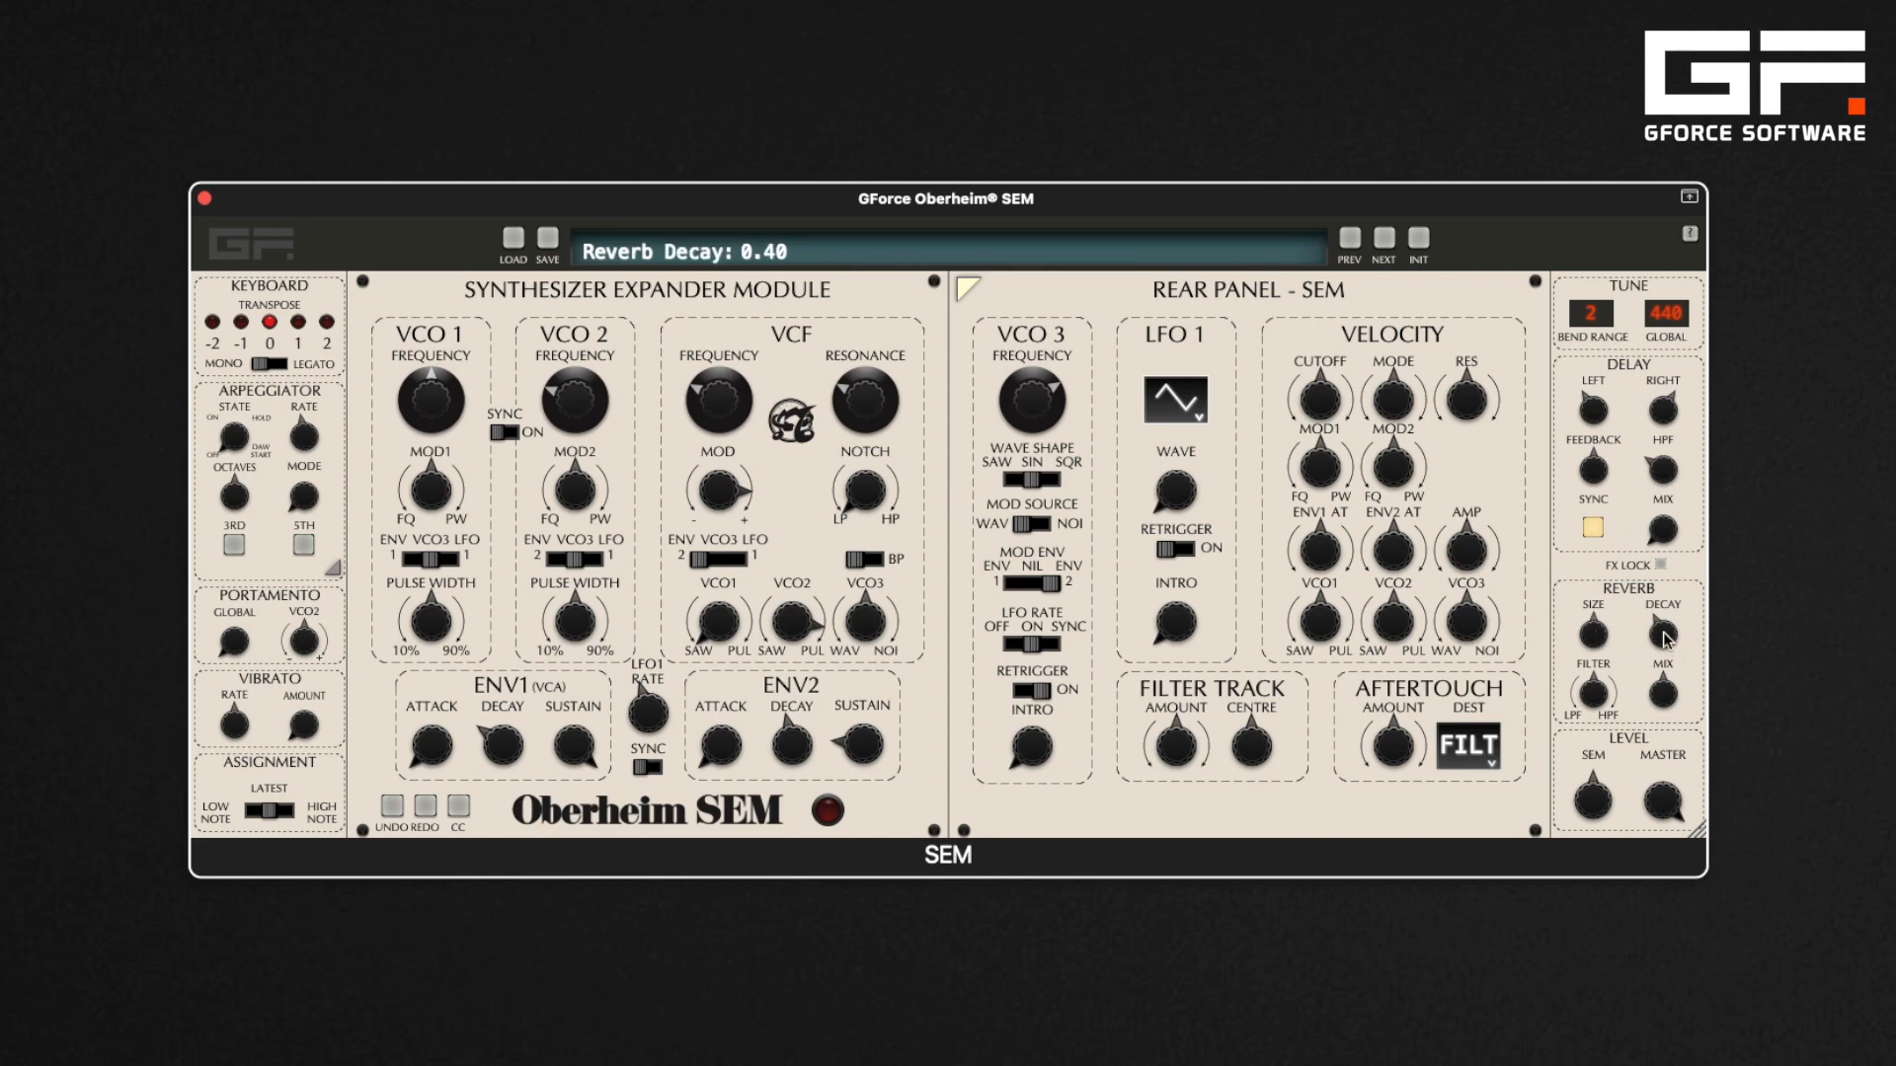
drag(1664, 639, 1668, 536)
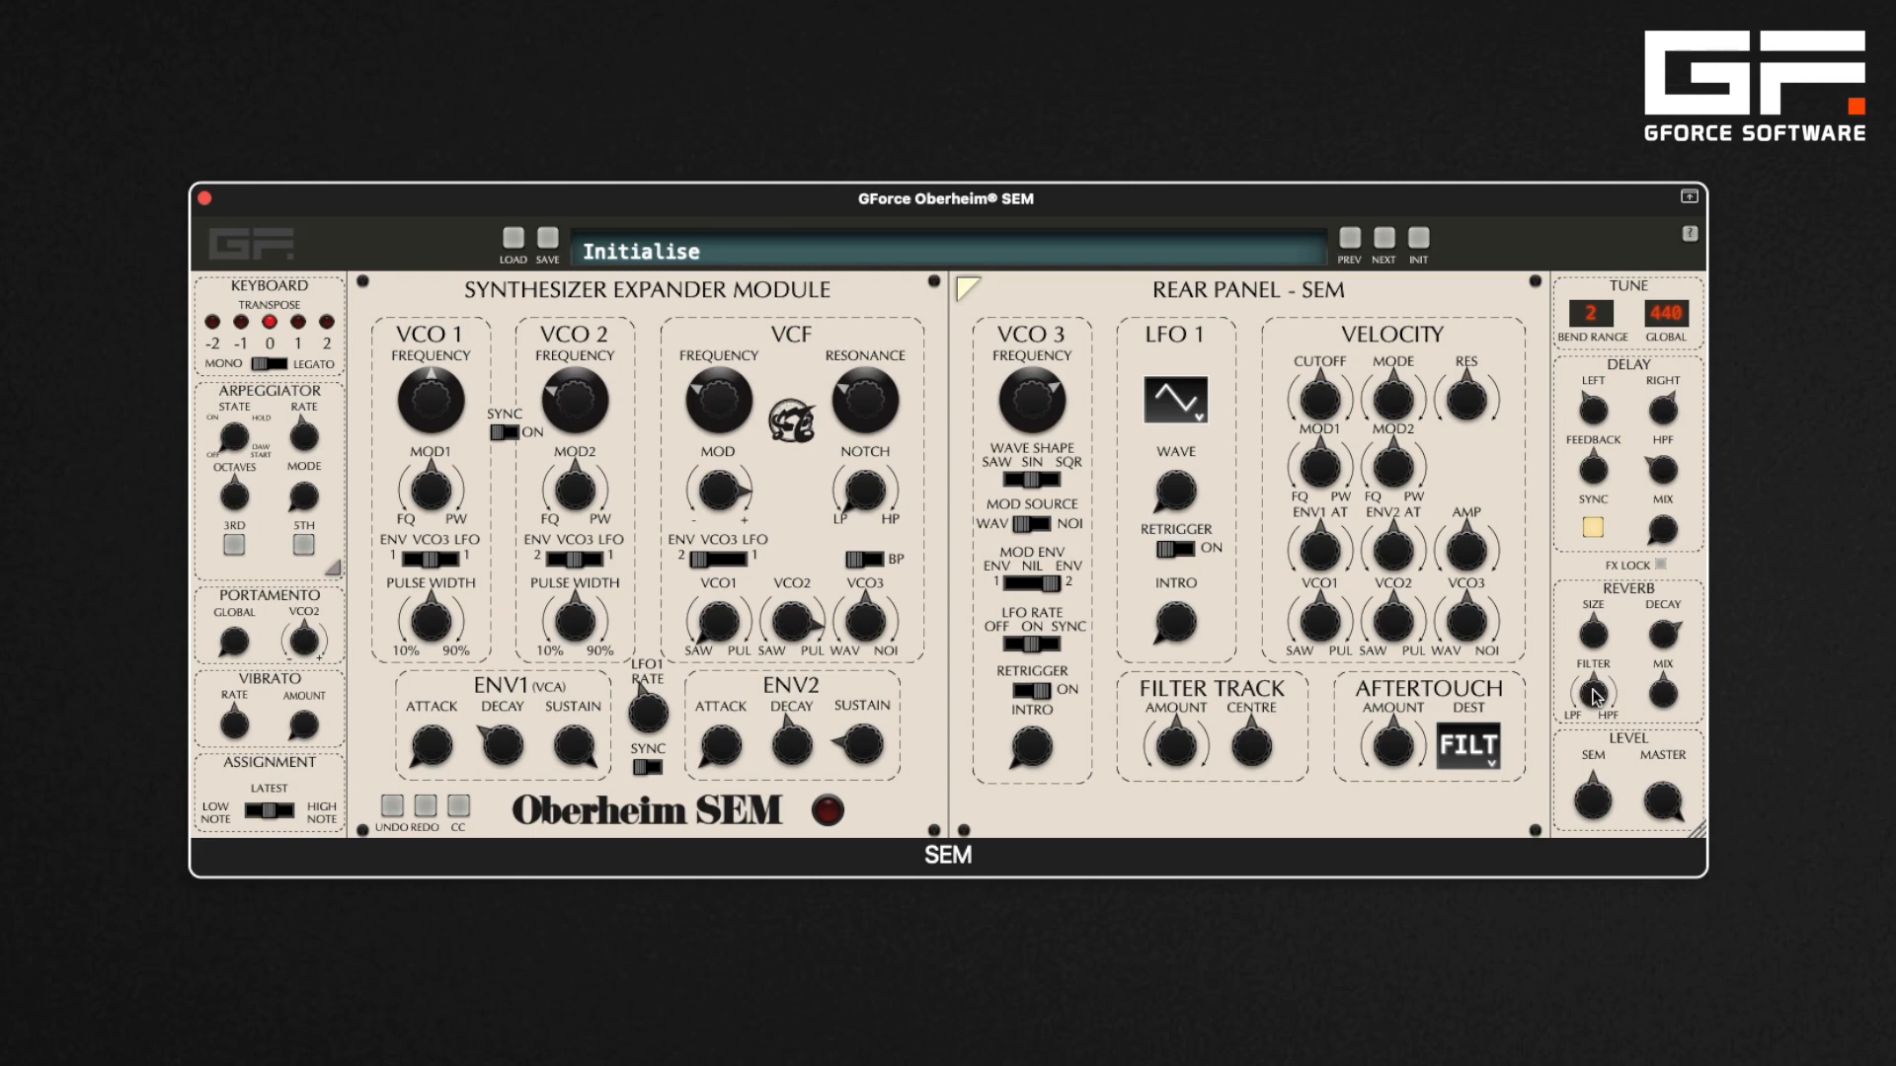
drag(1592, 696, 1603, 806)
drag(1596, 697, 1604, 570)
Step through the next factory presets to audition them
click(1386, 241)
click(1387, 241)
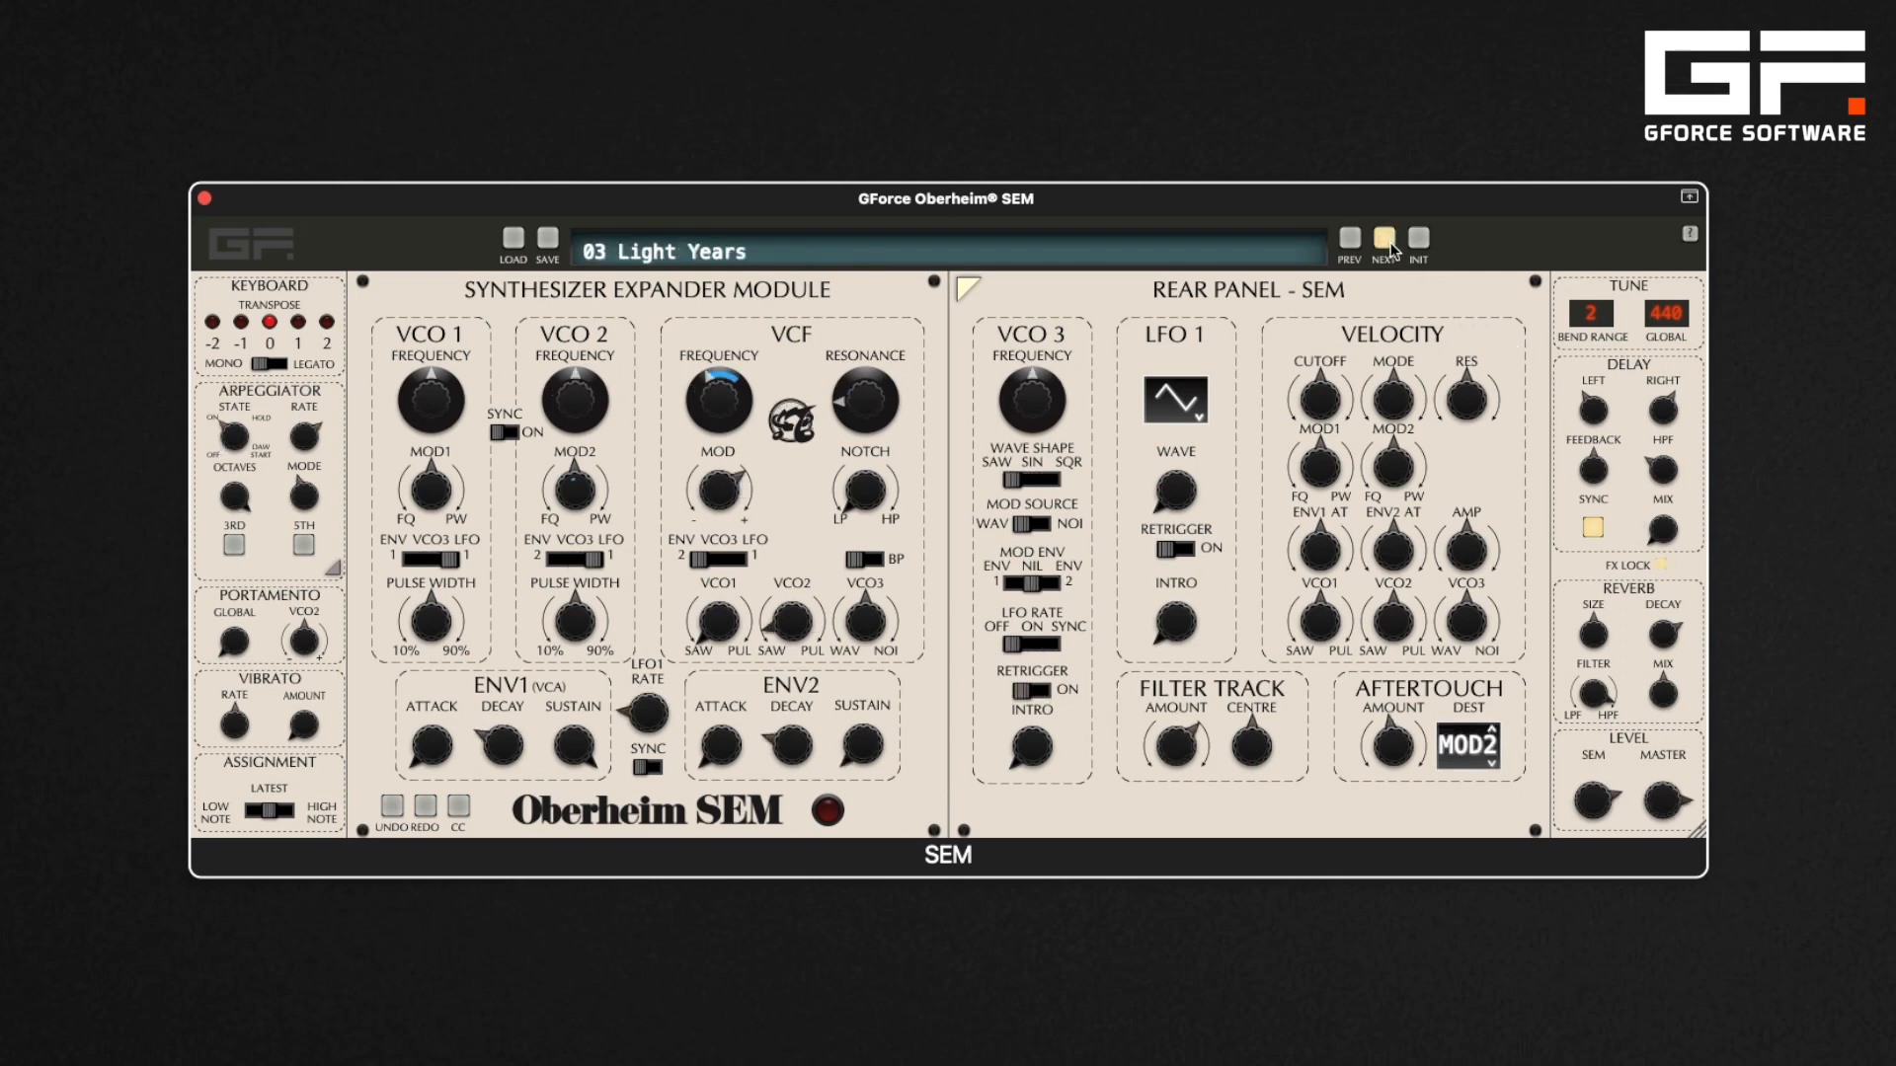
click(1386, 241)
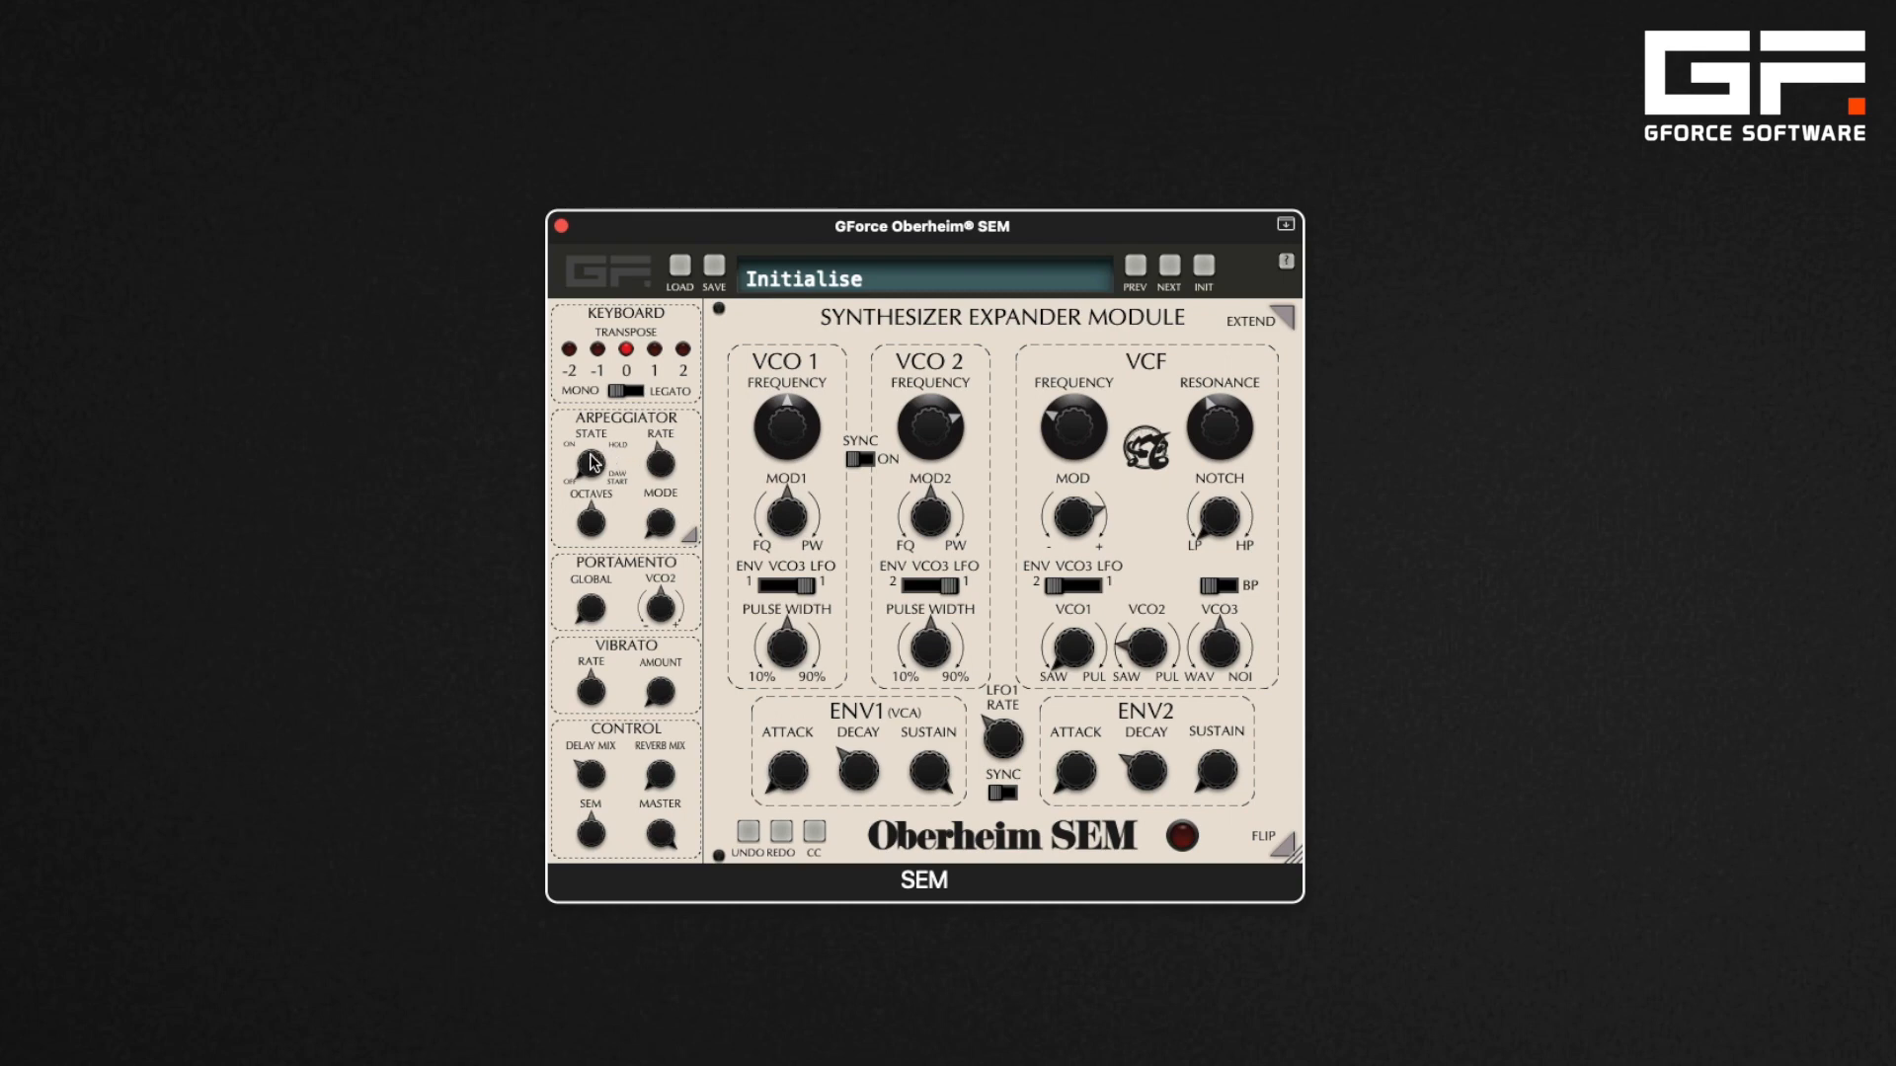
Switch the arpeggiator state to On
click(593, 461)
drag(590, 408, 584, 375)
drag(590, 472, 587, 407)
drag(583, 466, 584, 488)
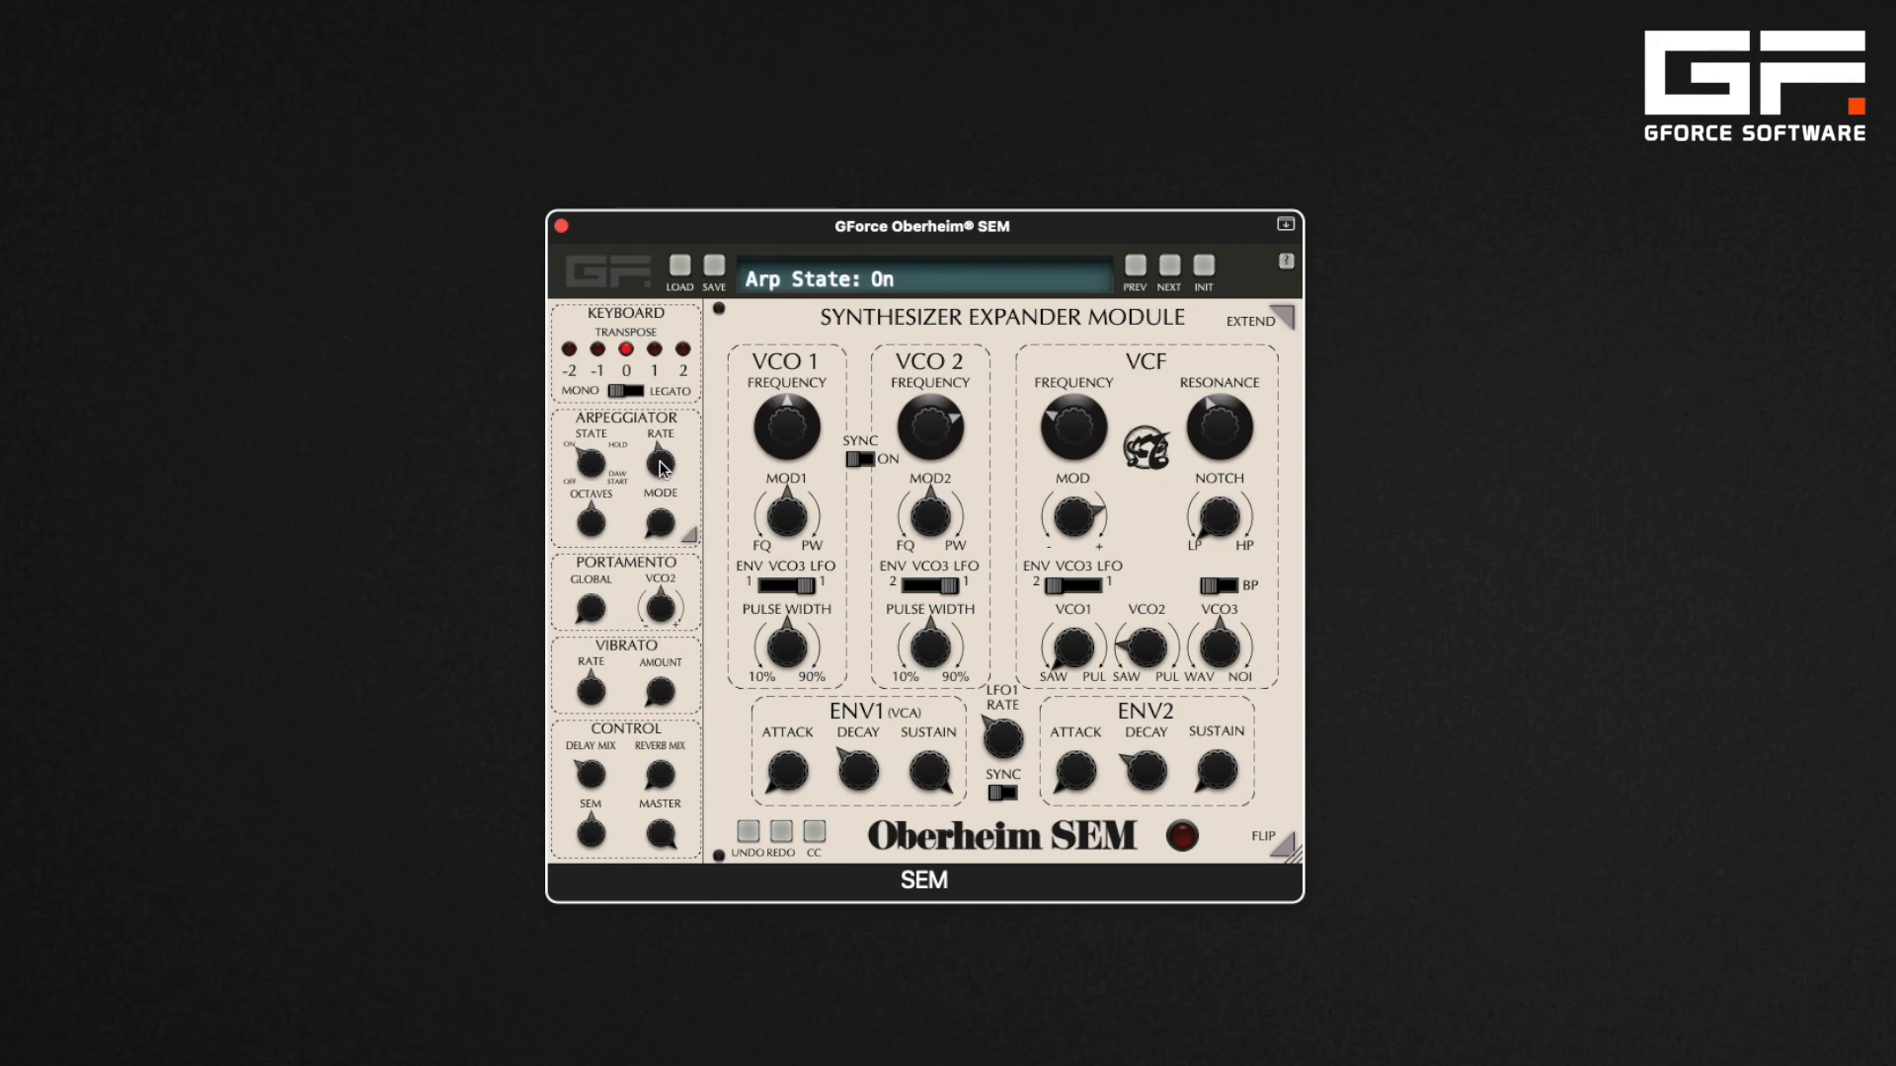
Adjust the arpeggiator's sync rate across its range
drag(661, 468, 677, 588)
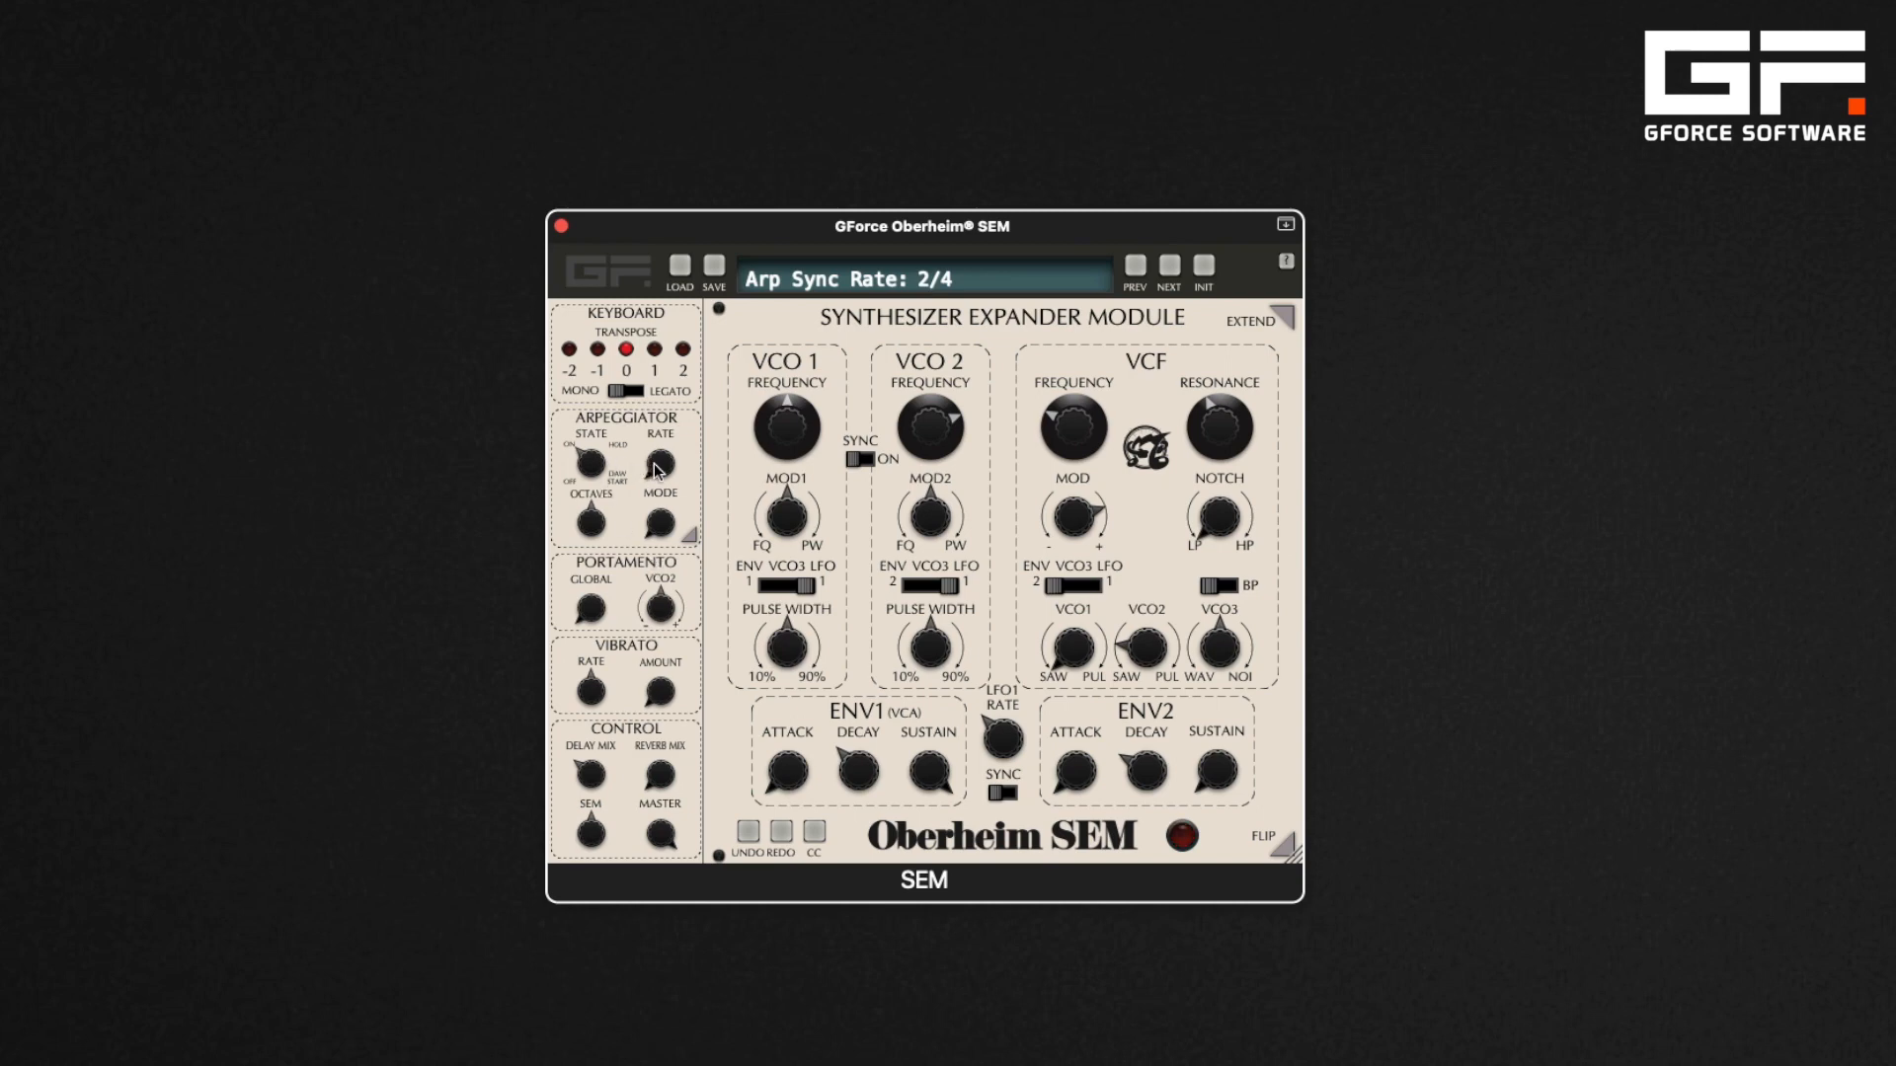
drag(657, 471, 740, 30)
drag(667, 439, 648, 498)
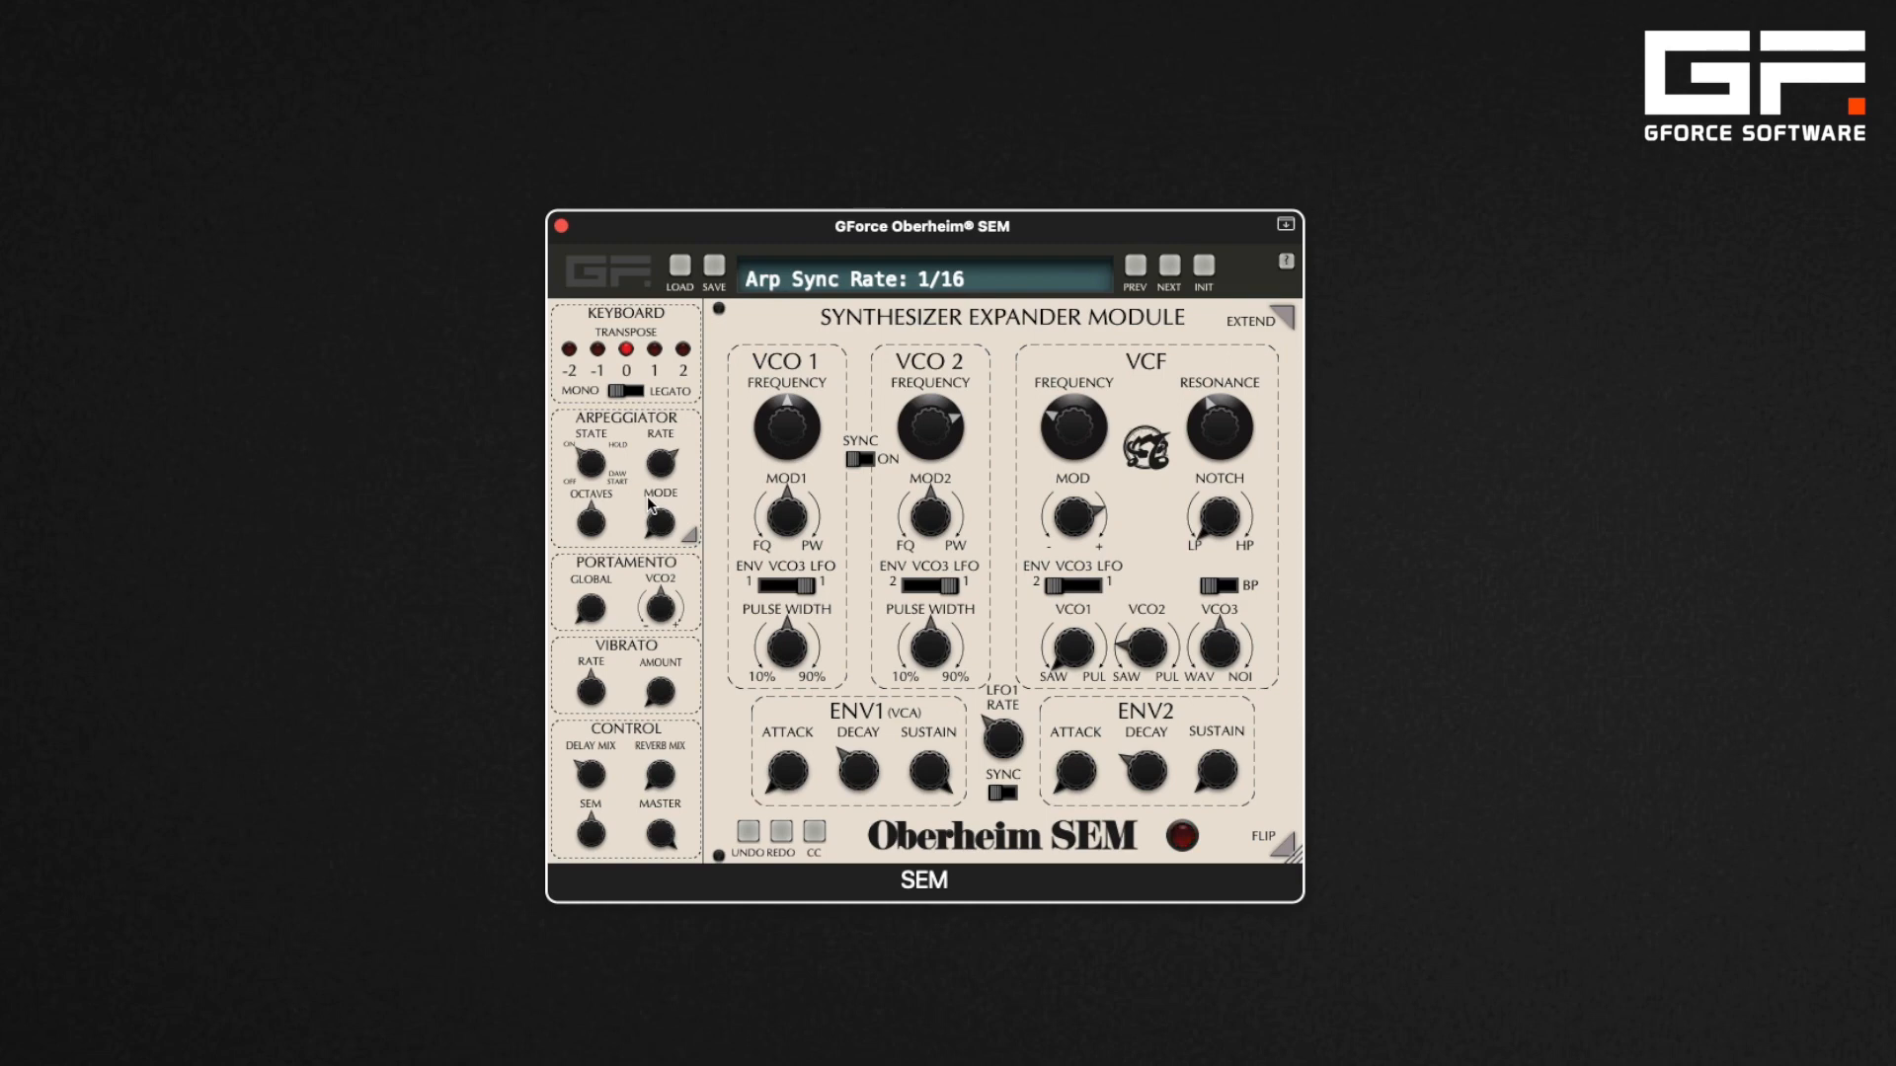
Sweep the arpeggiator octaves up and down, resetting it to default each time
click(593, 527)
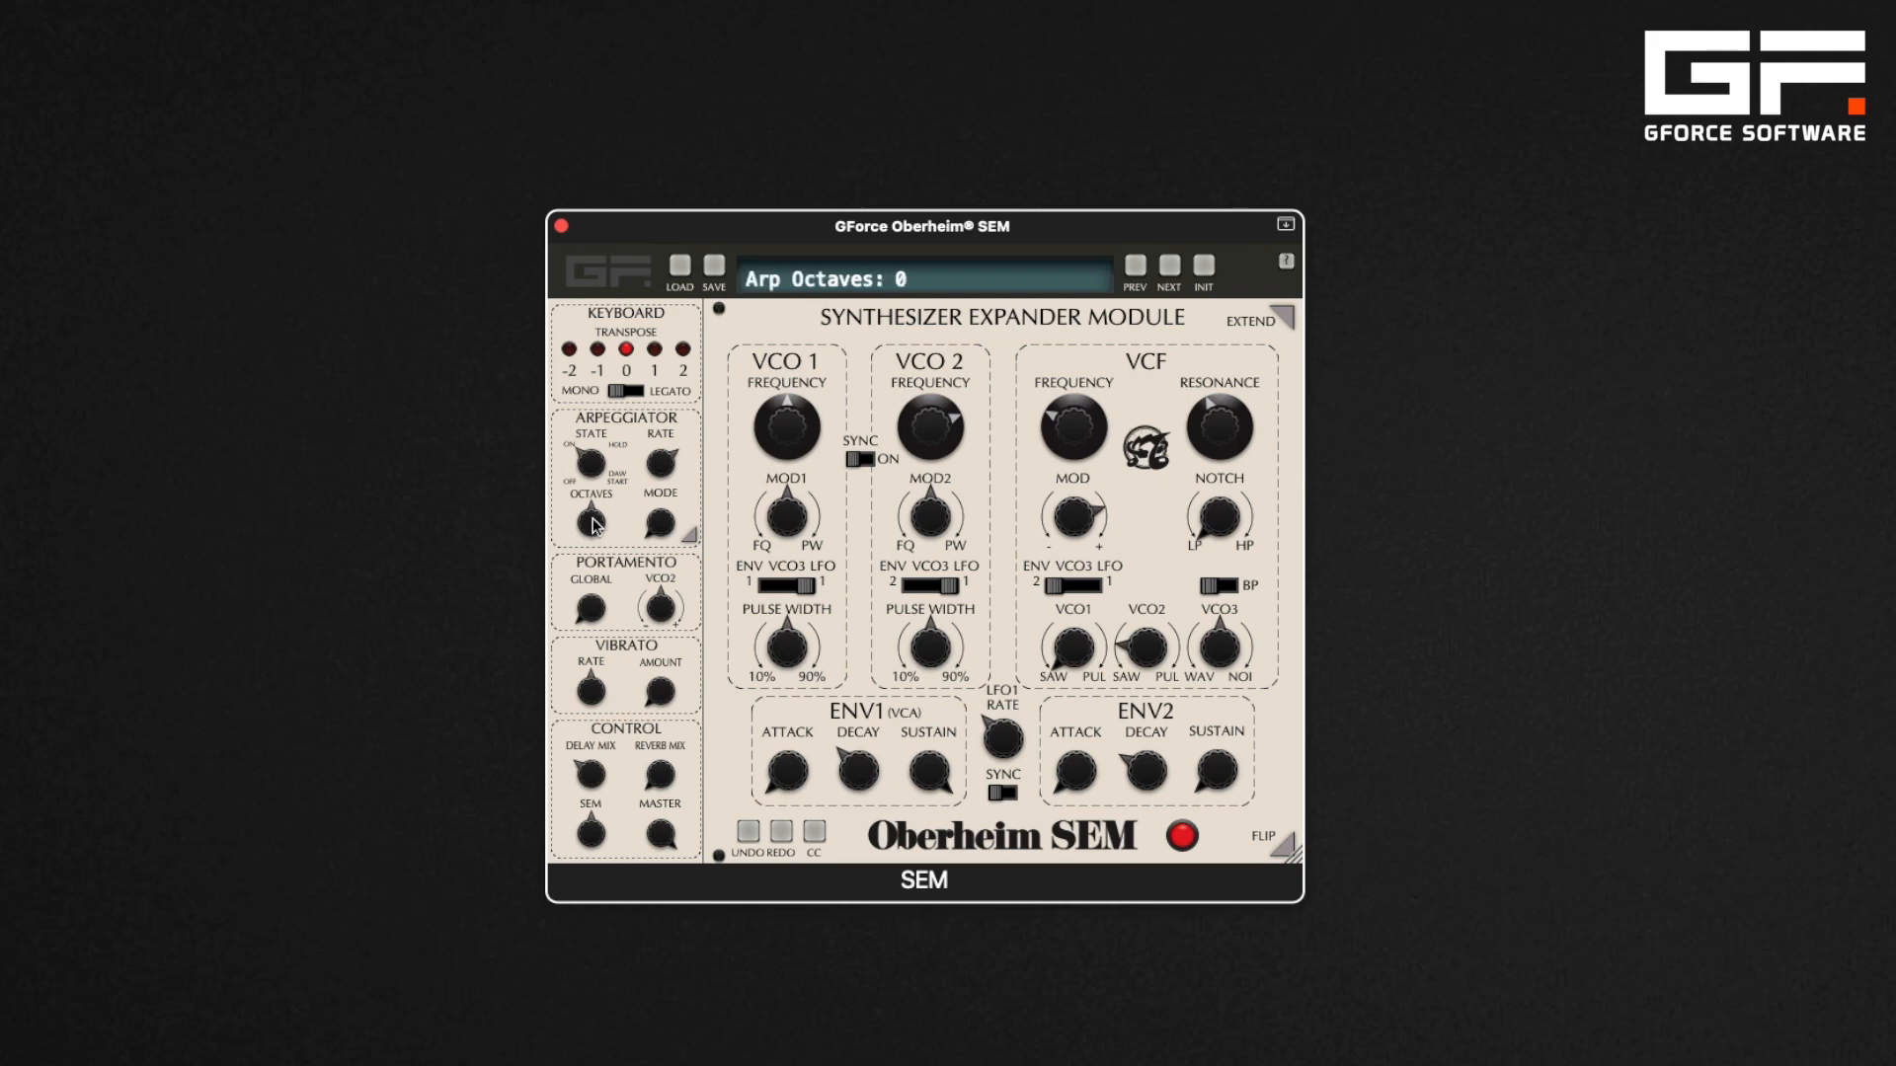
drag(594, 484, 591, 454)
drag(594, 520, 592, 444)
drag(595, 464, 594, 418)
double_click(599, 524)
drag(594, 568, 596, 599)
mouse_move(596, 582)
mouse_down()
mouse_move(598, 602)
mouse_move(592, 545)
mouse_move(599, 617)
mouse_up()
double_click(594, 533)
Cycle the arpeggiator mode through its settings starting from Up
click(662, 525)
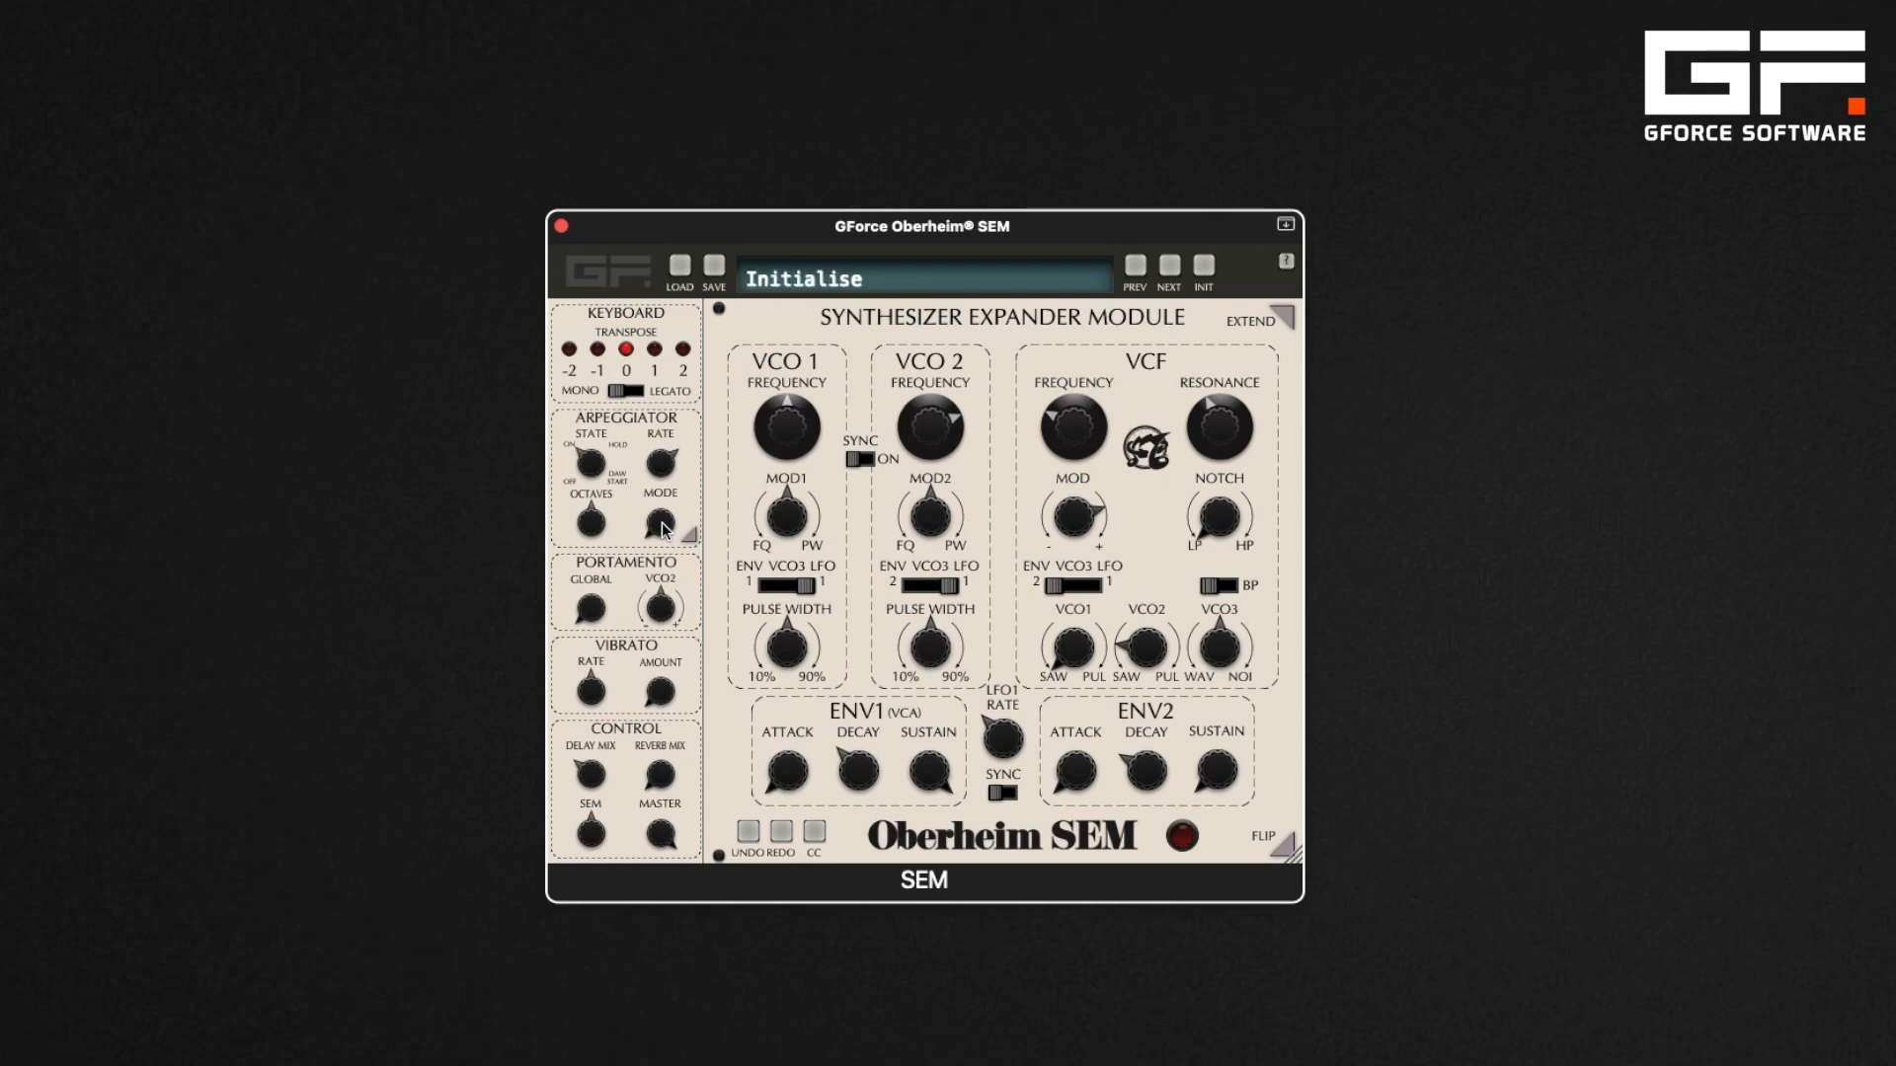
drag(664, 530, 667, 491)
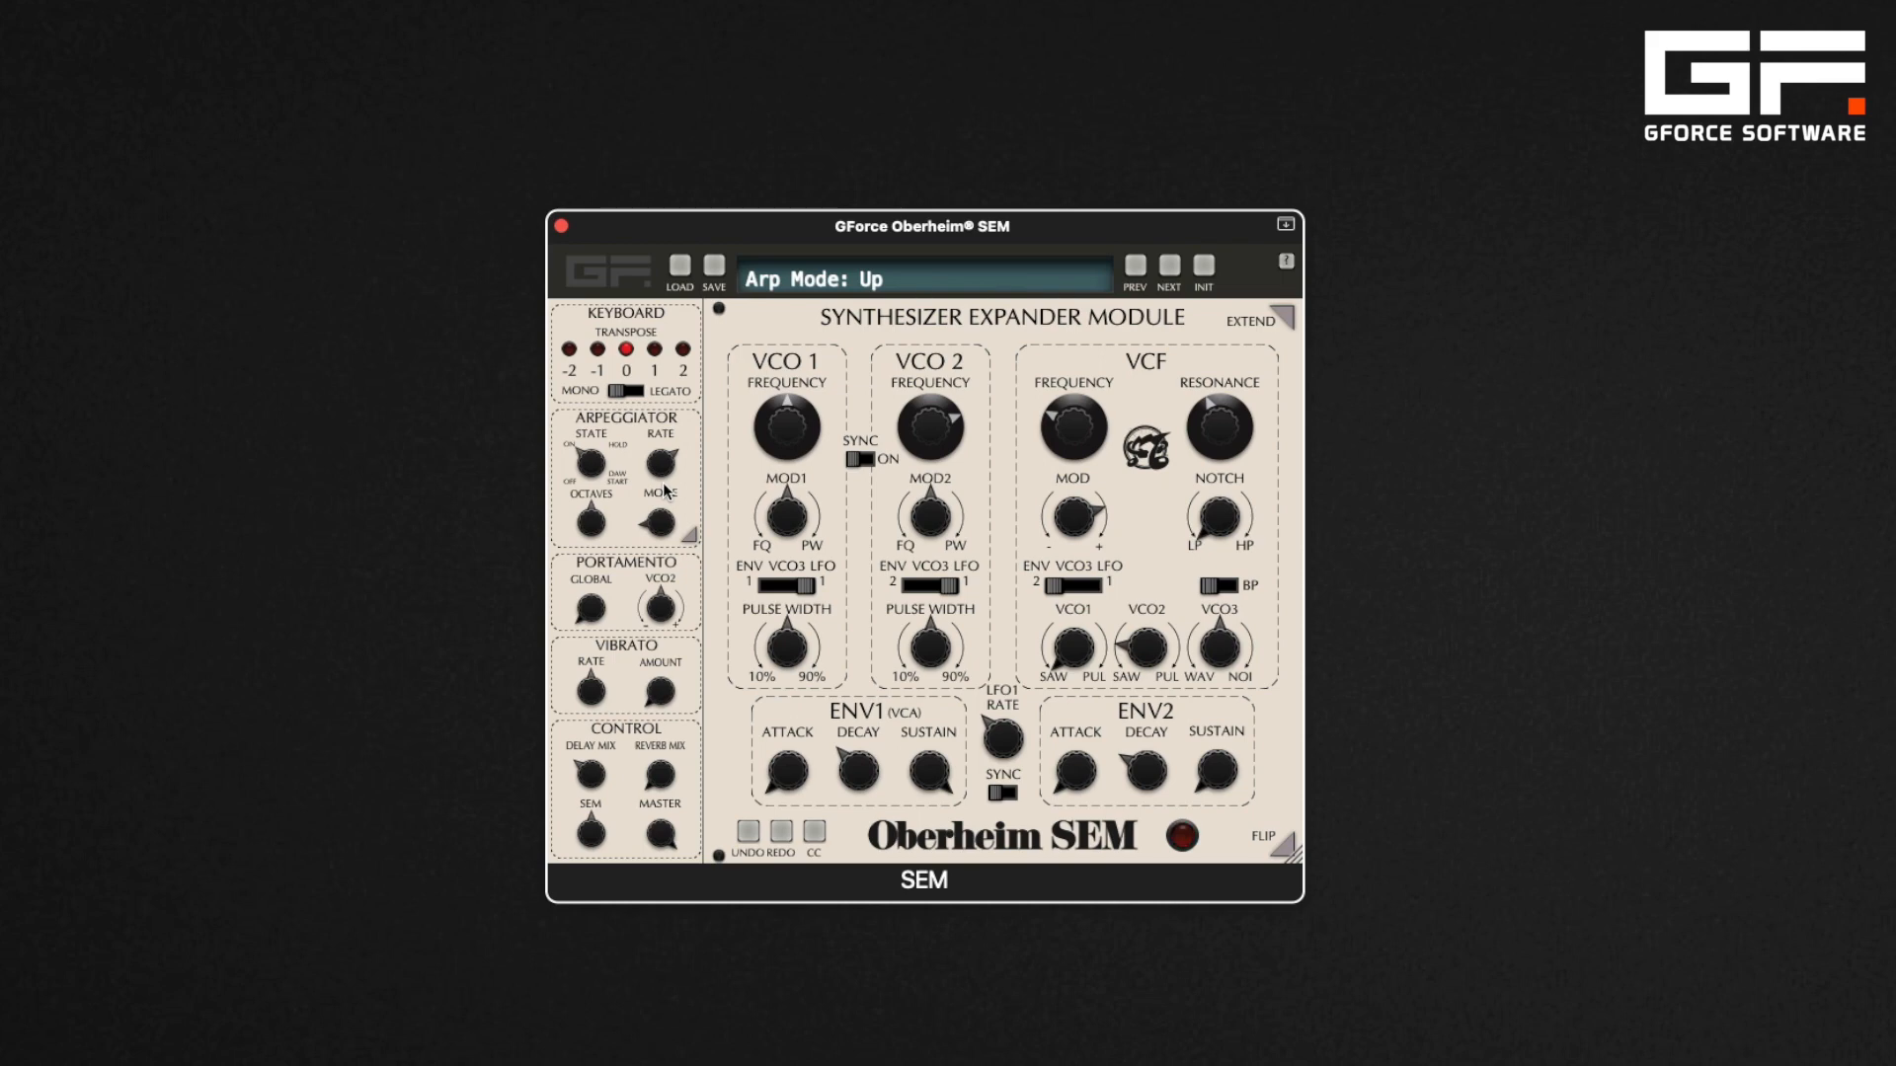
drag(658, 523, 659, 487)
drag(654, 498, 654, 484)
drag(667, 519, 666, 496)
drag(661, 519, 659, 490)
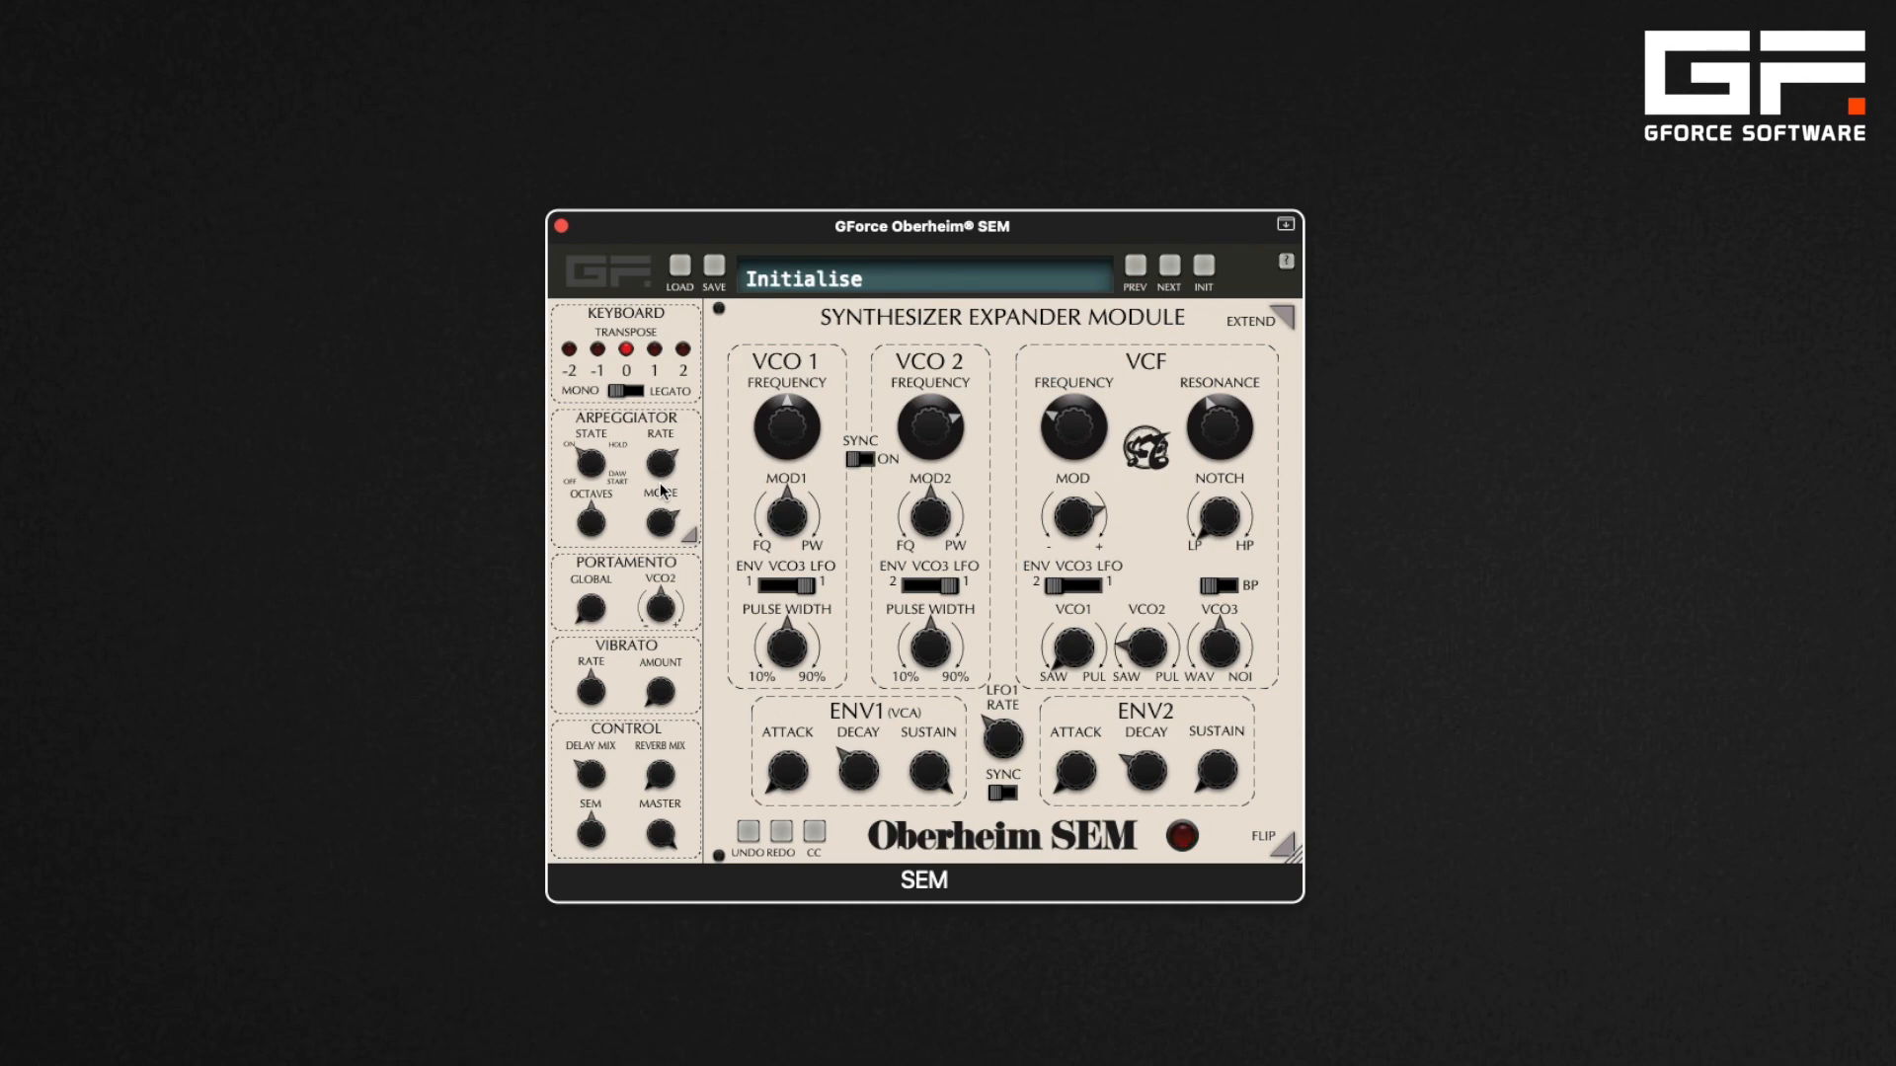
Expand the arpeggiator section and set the arp mode to Play
click(689, 536)
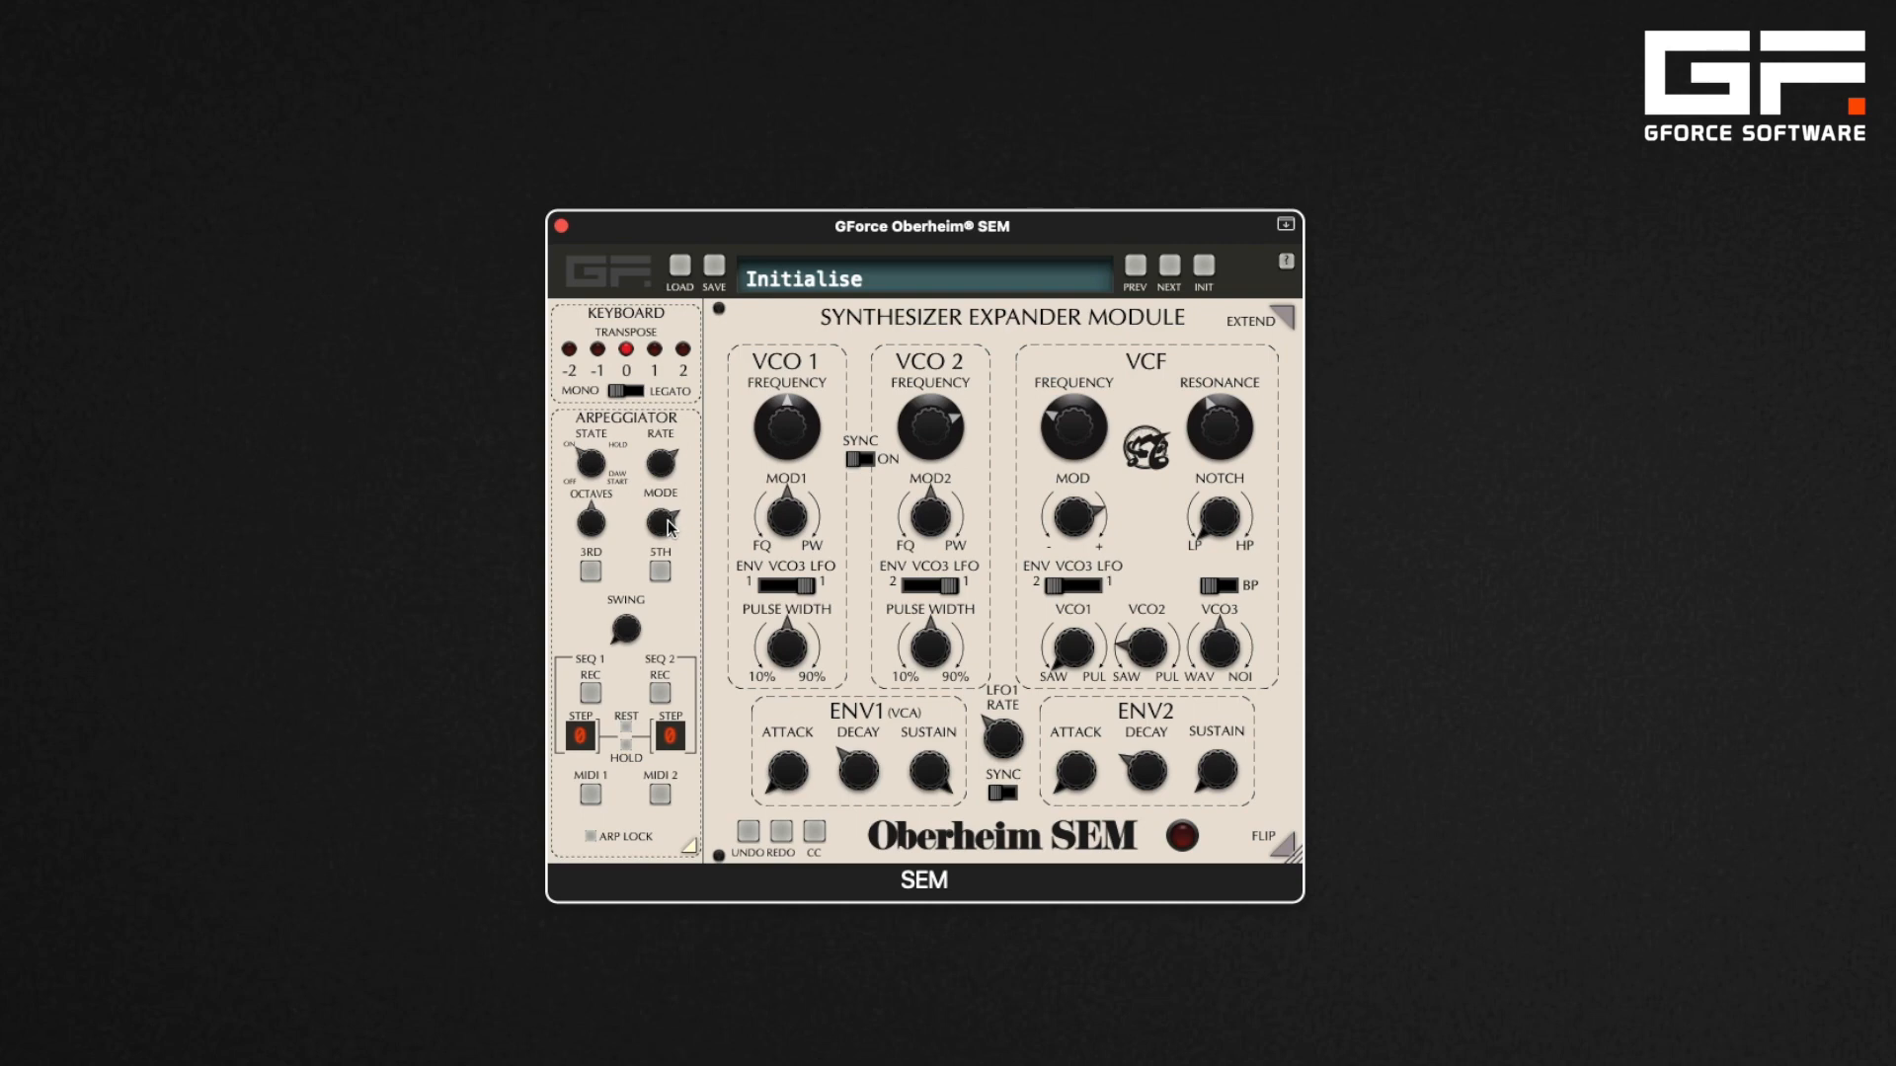
drag(668, 526, 622, 550)
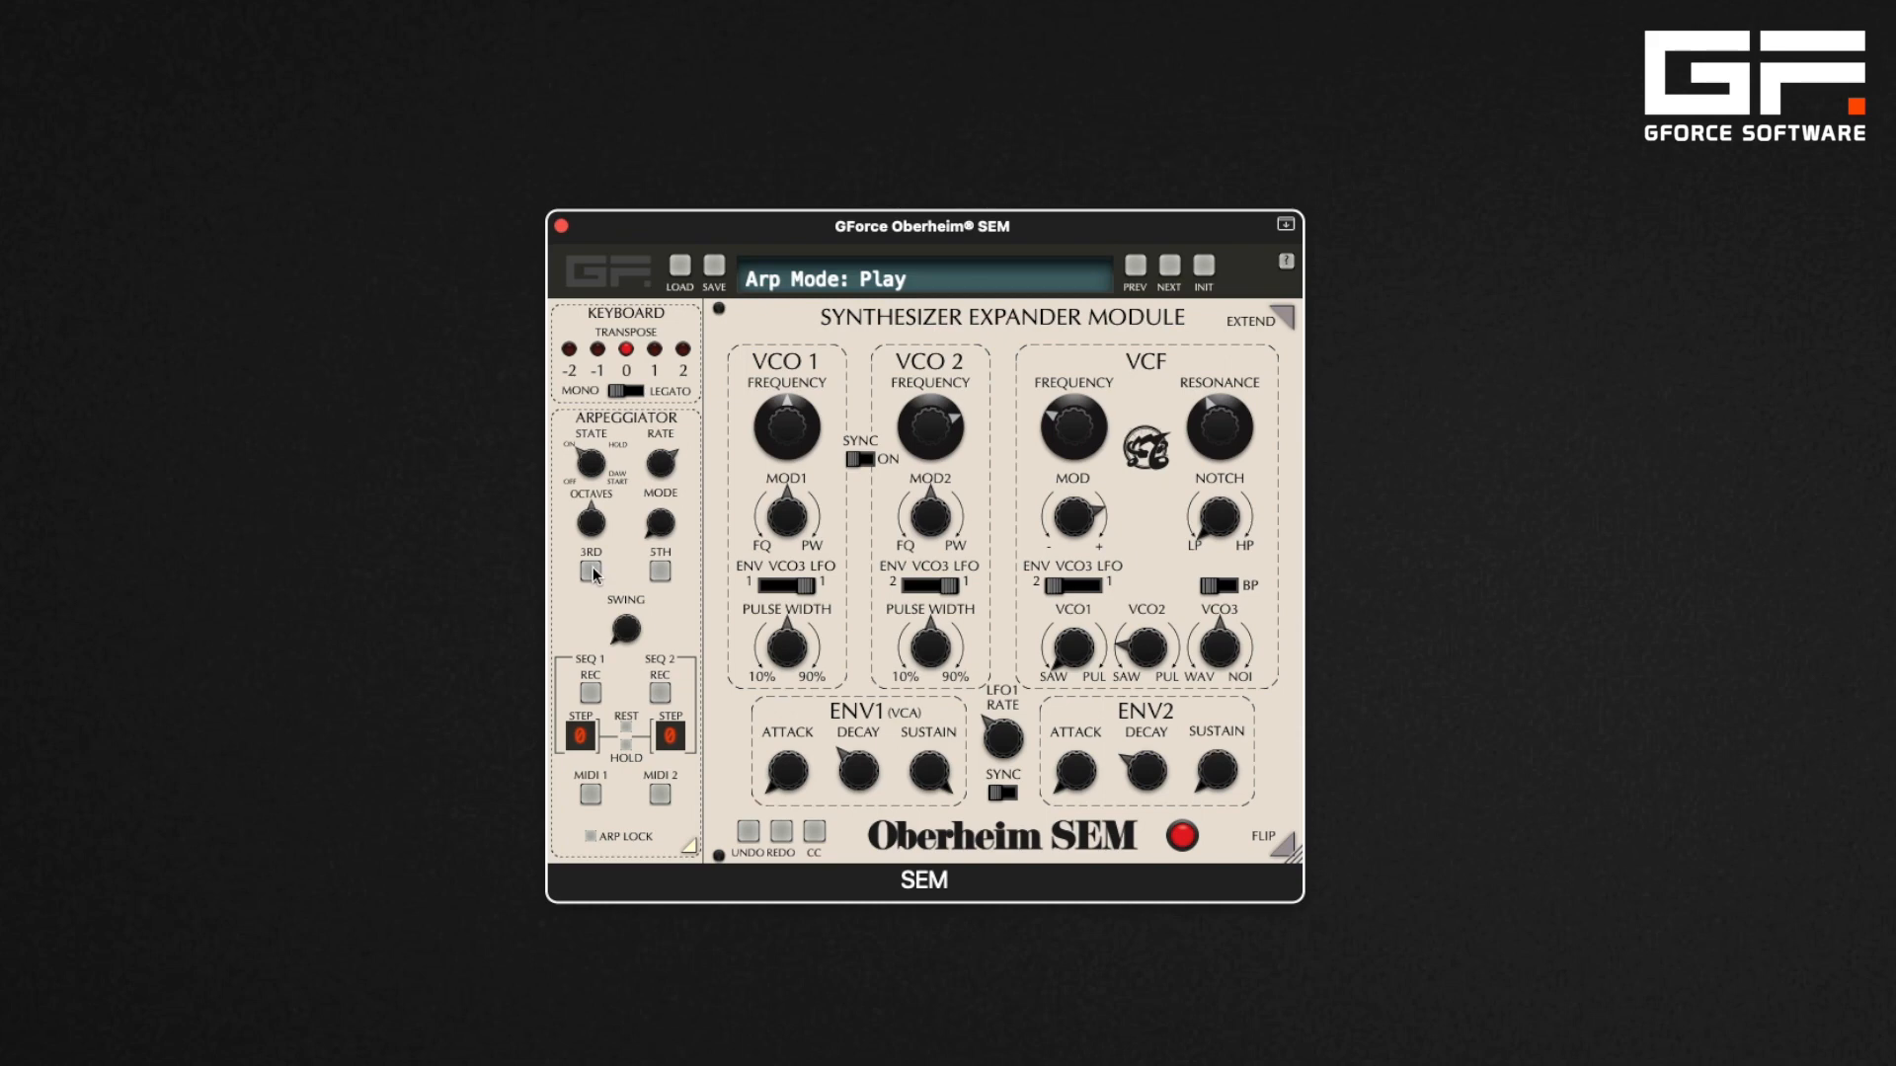
Toggle the arpeggiator's 3RD and 5TH note options
click(591, 571)
click(657, 571)
click(659, 571)
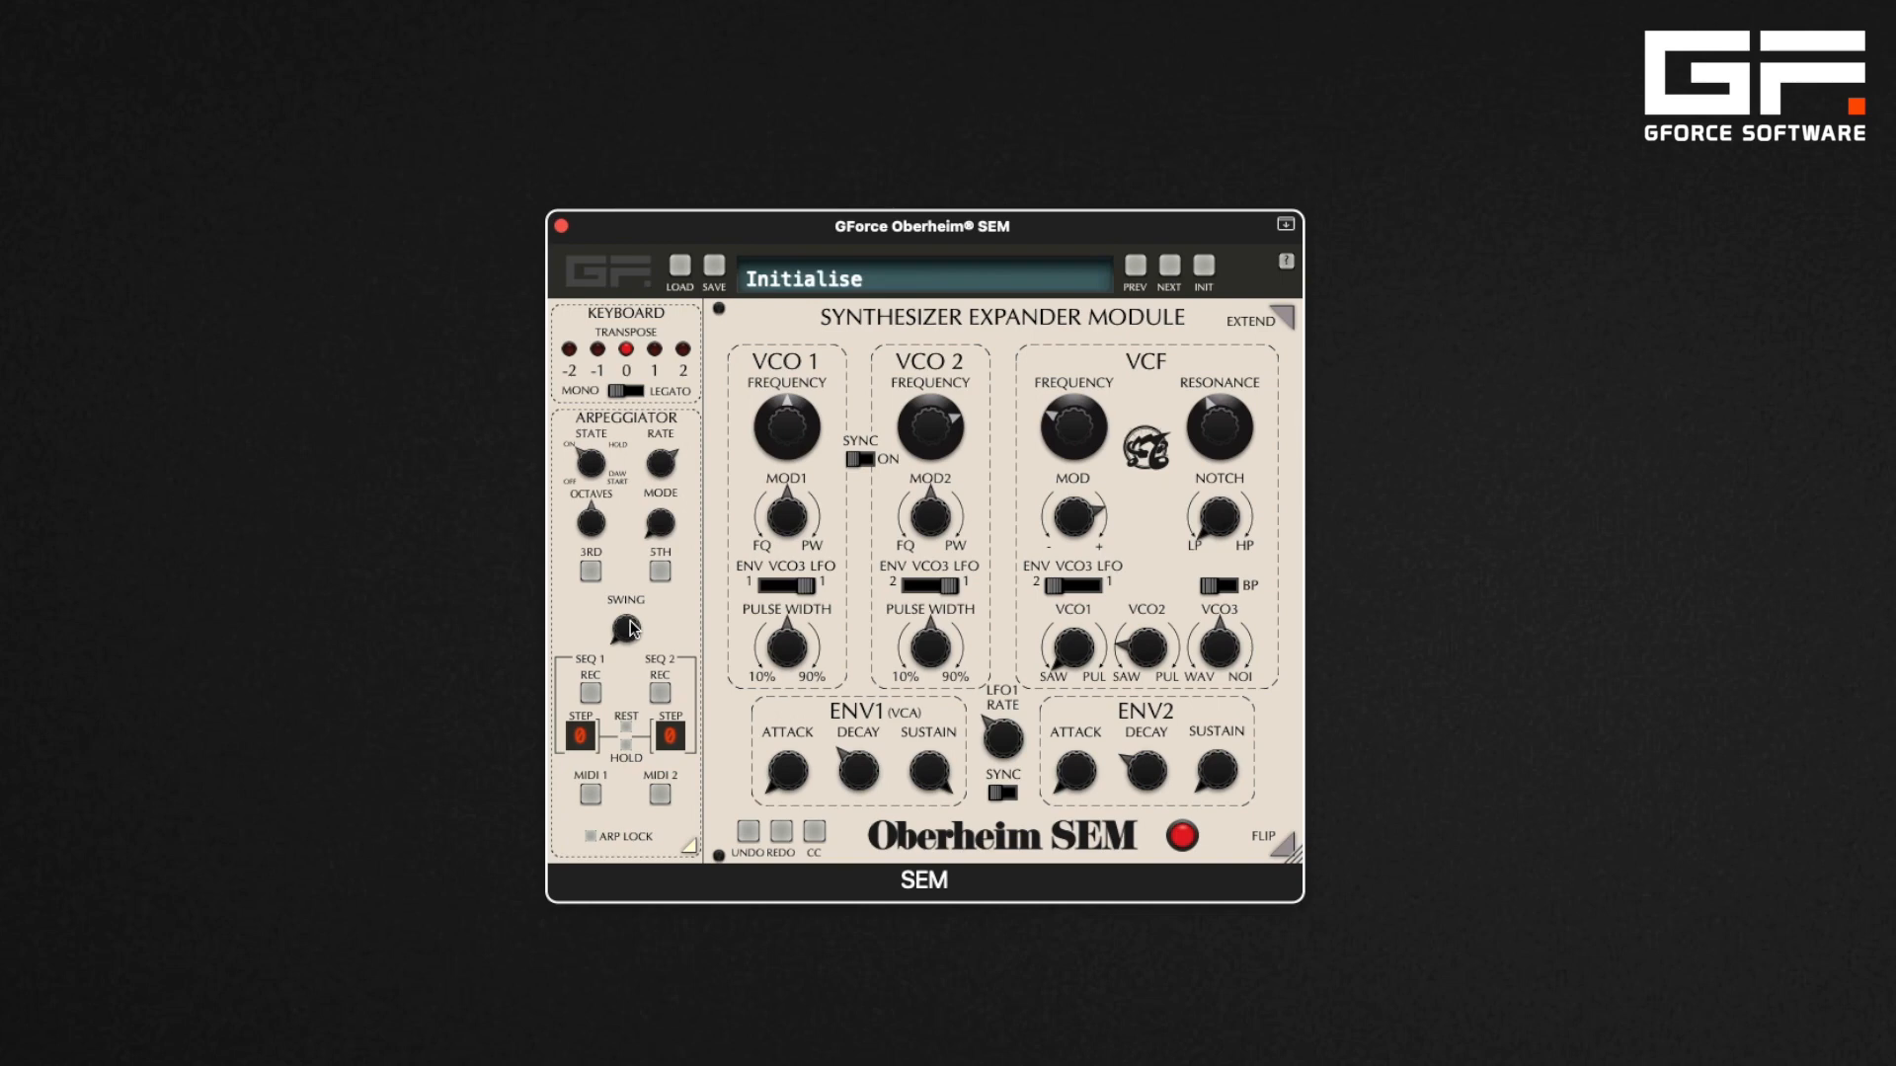
Raise the arpeggiator swing and set the arp mode to Sequence 1
drag(629, 628, 621, 464)
mouse_move(664, 522)
drag(666, 503, 662, 375)
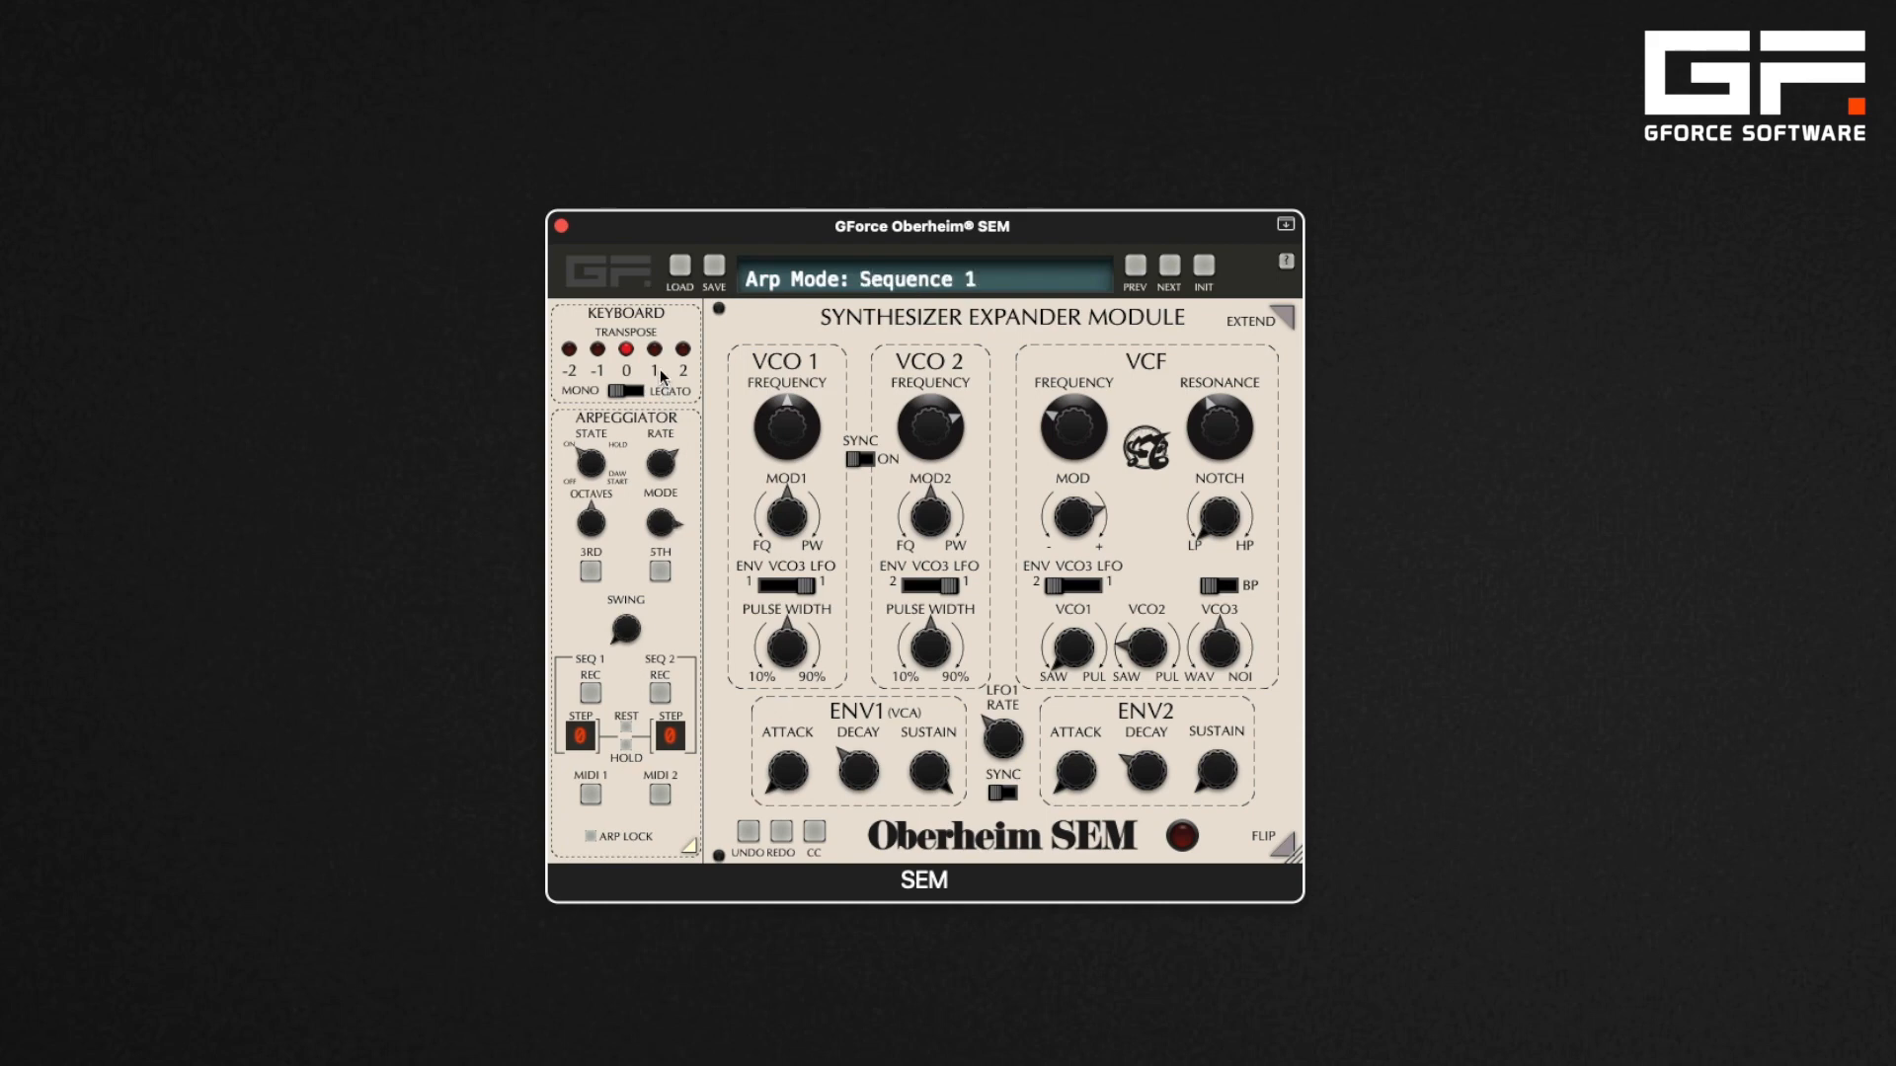
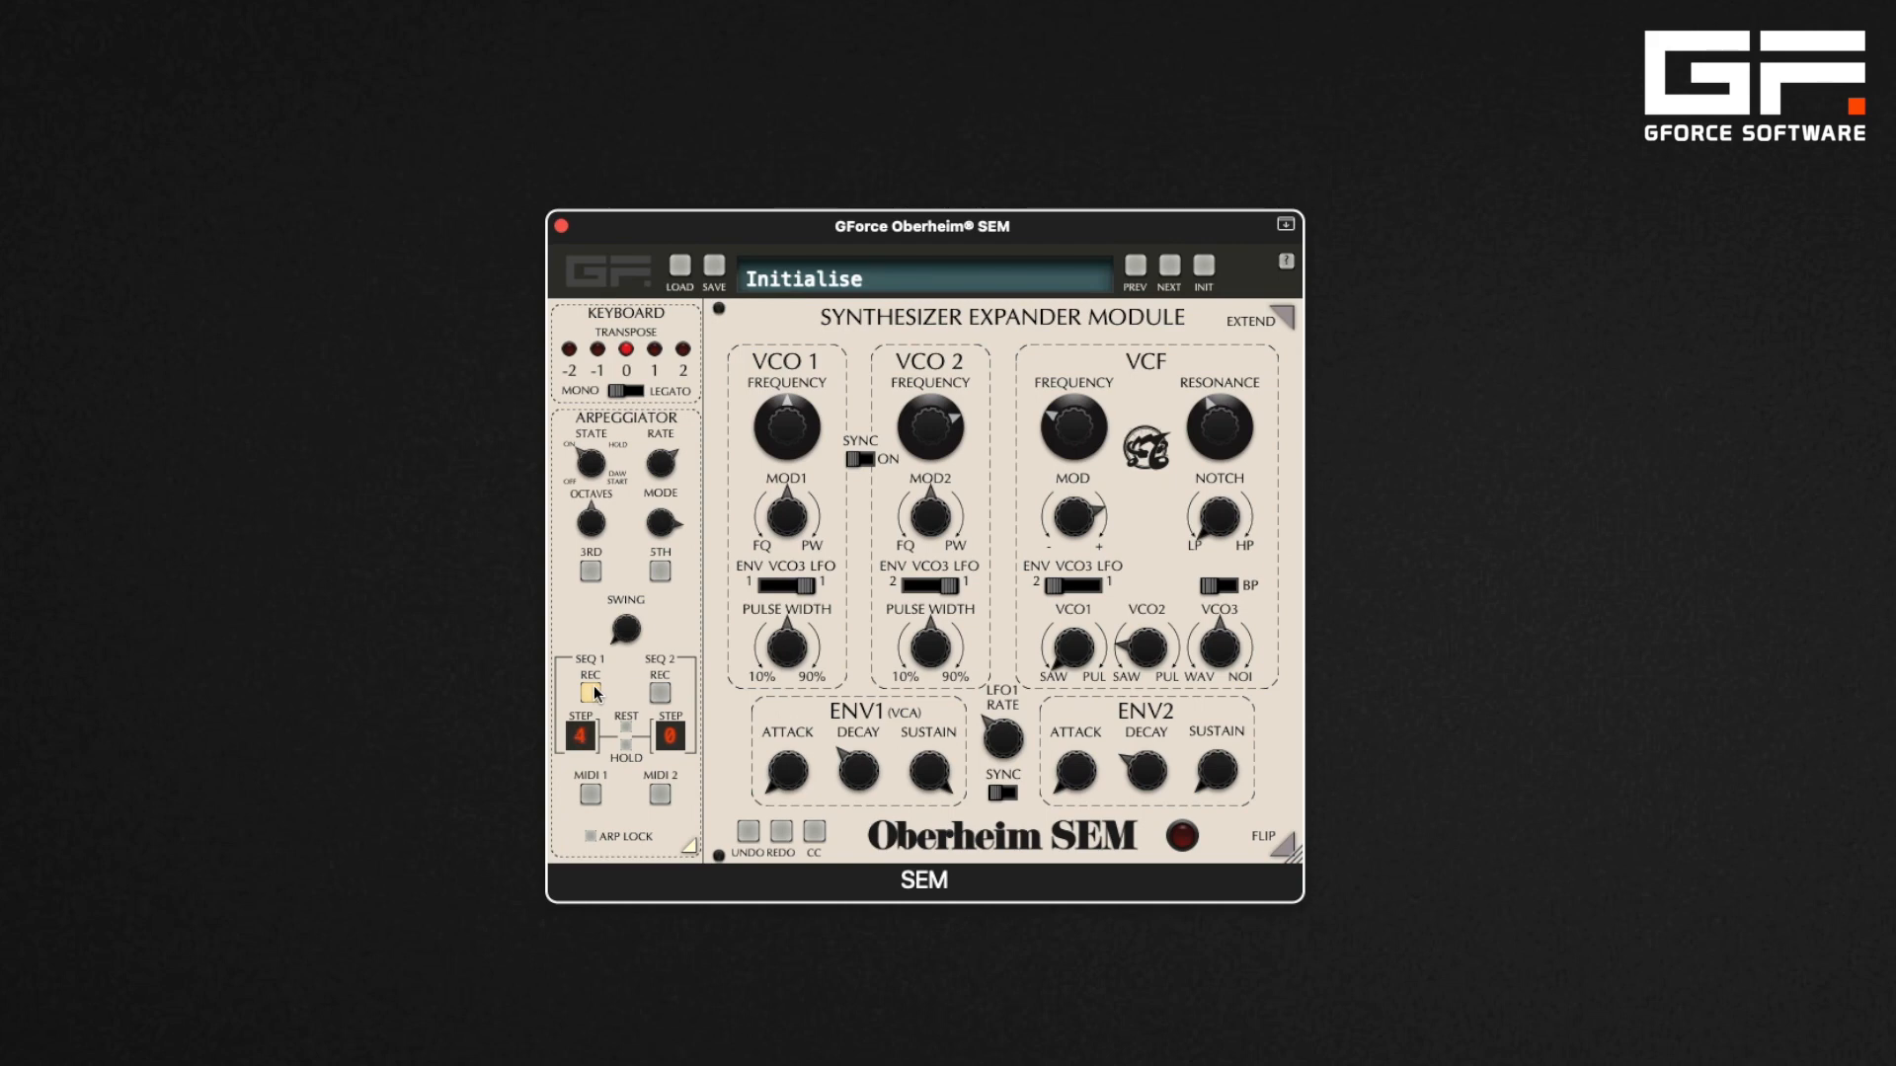
Record step sequences into SEQ 1 and SEQ 2 with rests and hold, keeping the arp mode on Sequence 1
click(625, 743)
click(626, 744)
click(598, 689)
click(662, 691)
click(659, 693)
drag(661, 531, 662, 536)
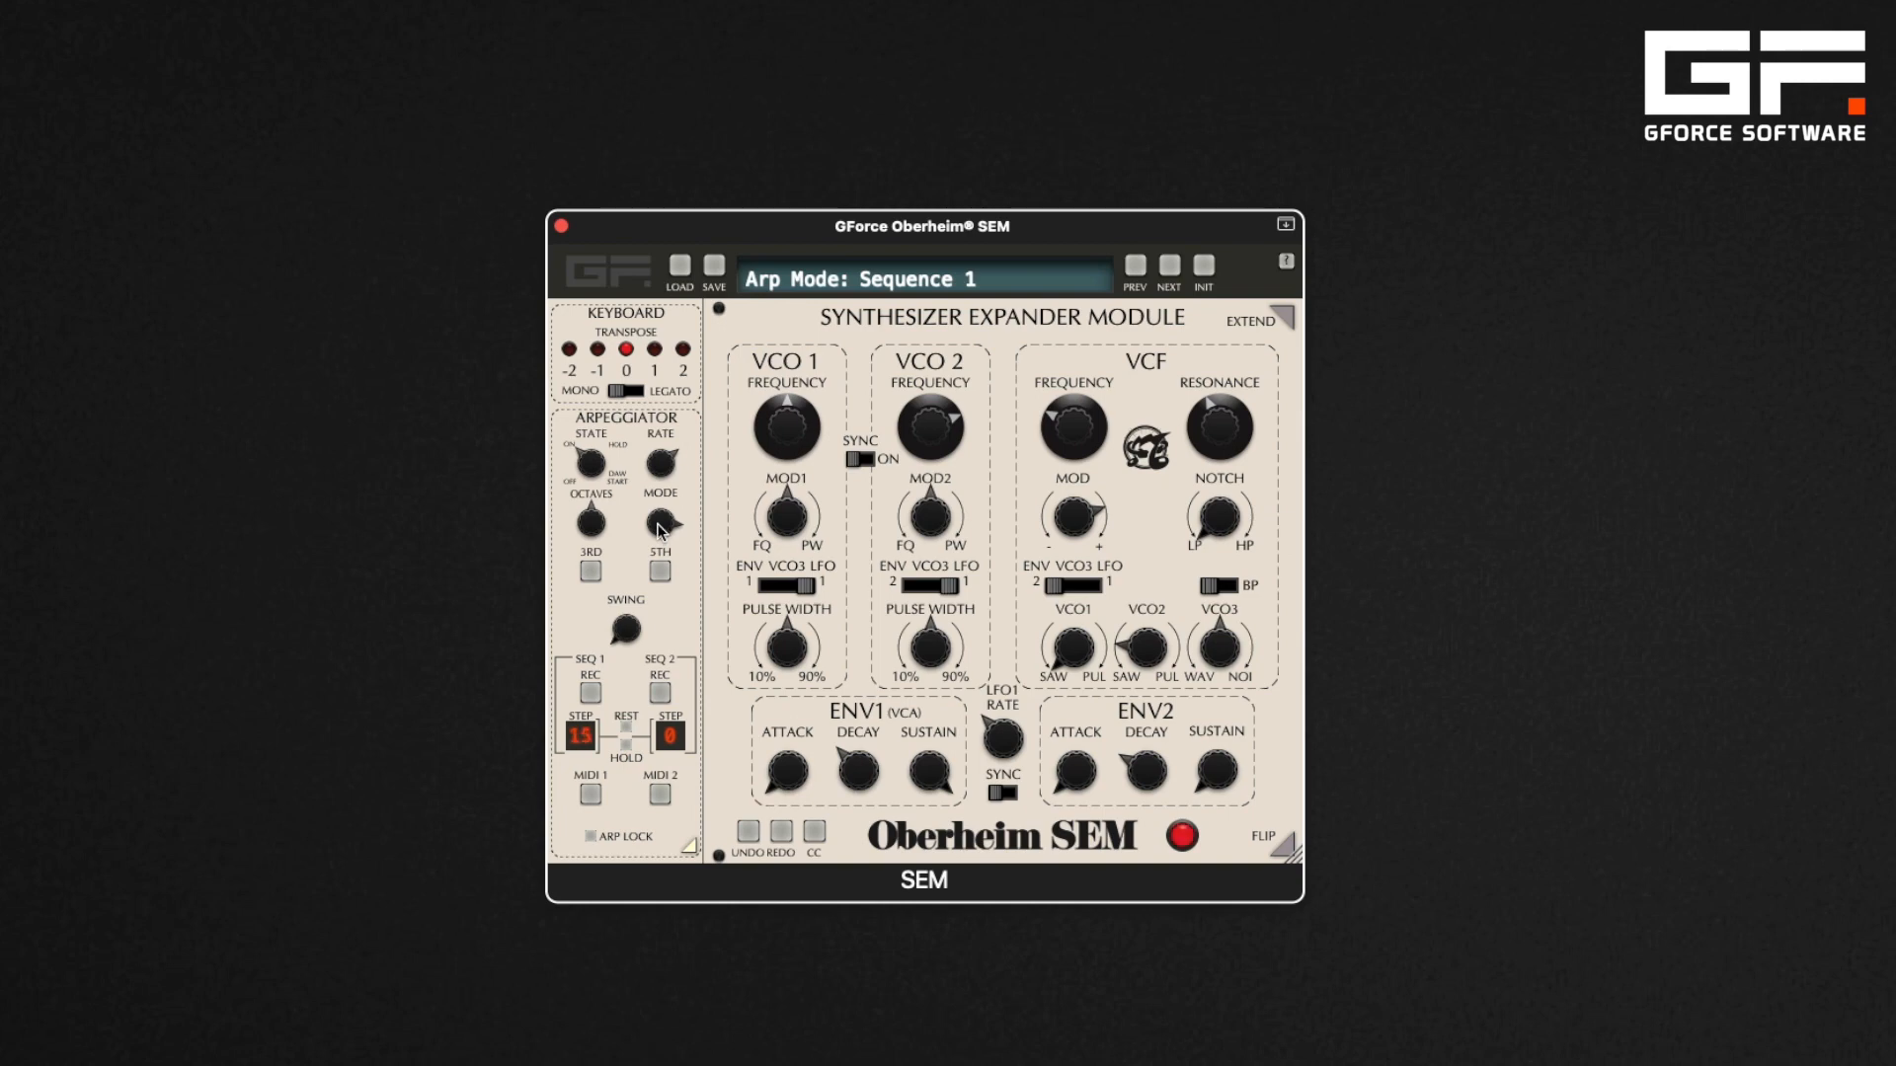
Turn the arp mode fully up and enable Arp Lock
drag(658, 525, 661, 341)
drag(590, 798, 494, 605)
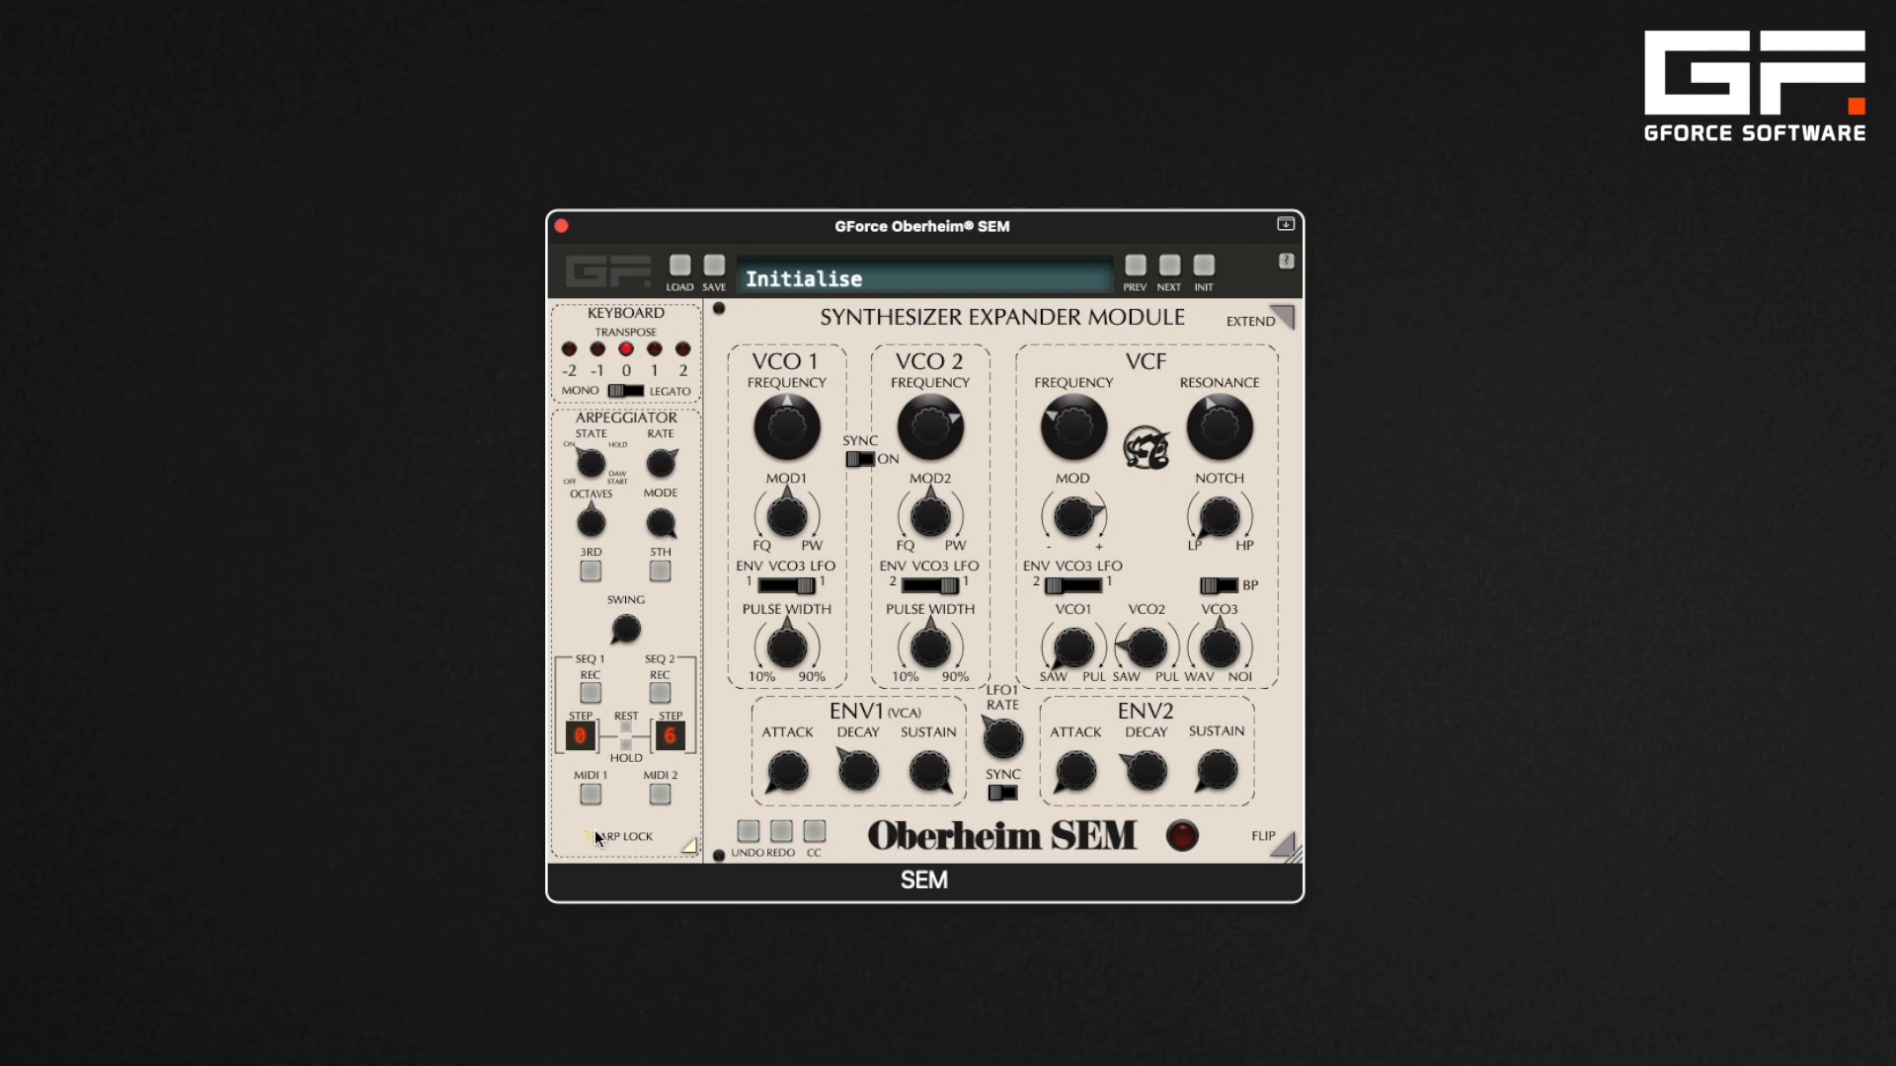
Step through the next presets to 03 Light Years, raising the arp state, then stop playback
click(1169, 266)
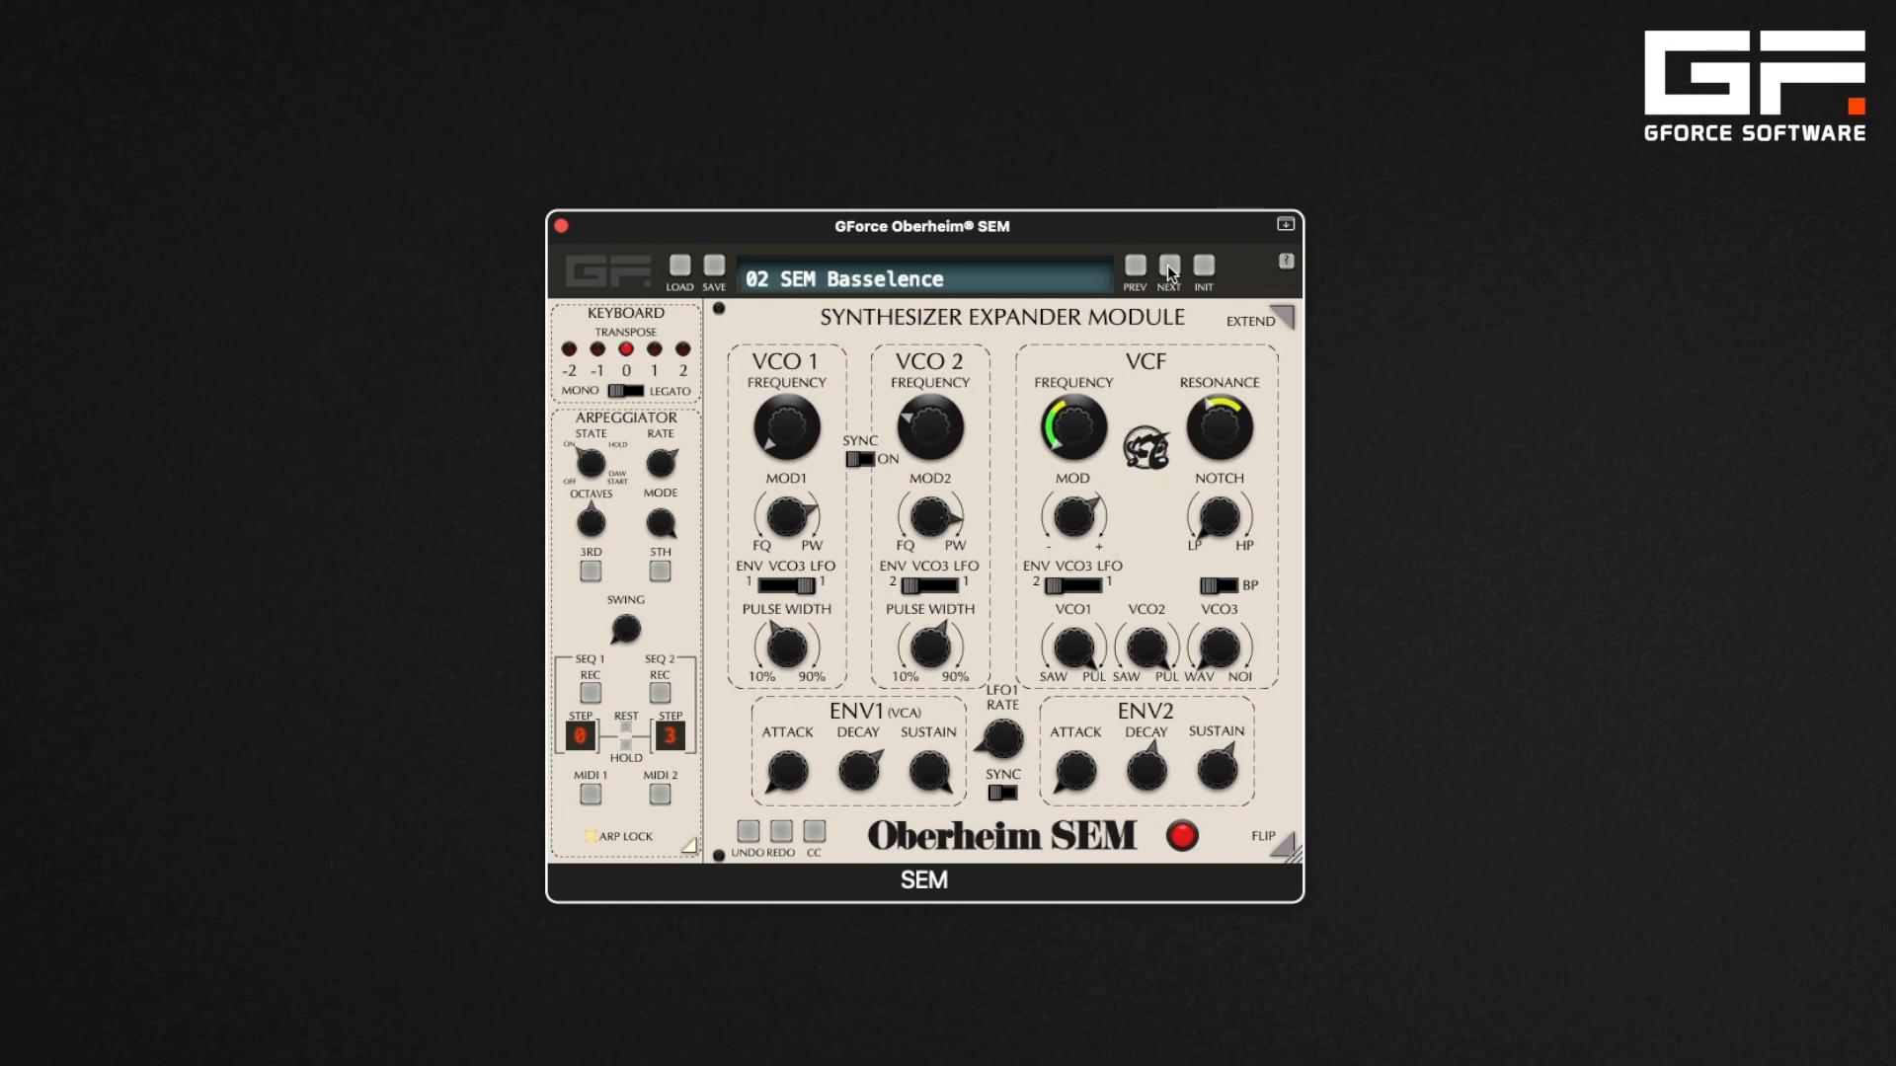
click(1170, 269)
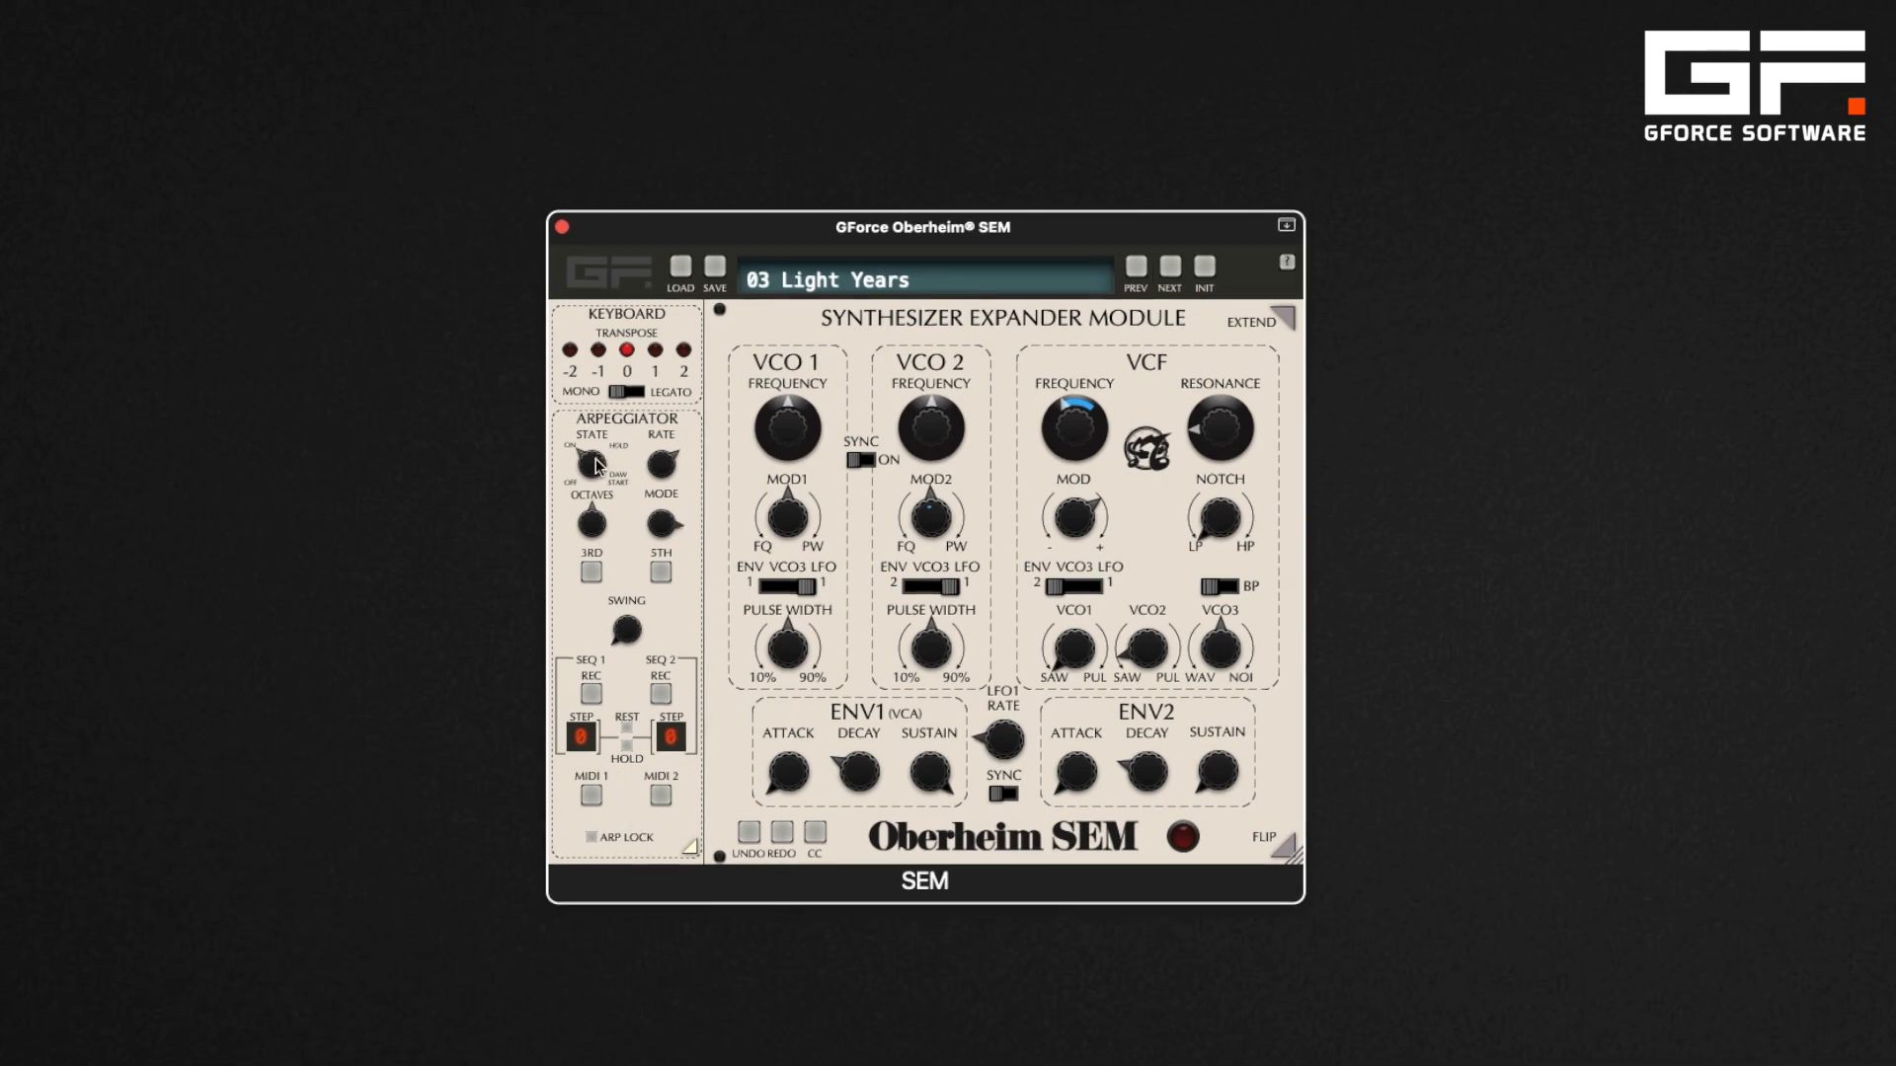
drag(597, 472, 598, 345)
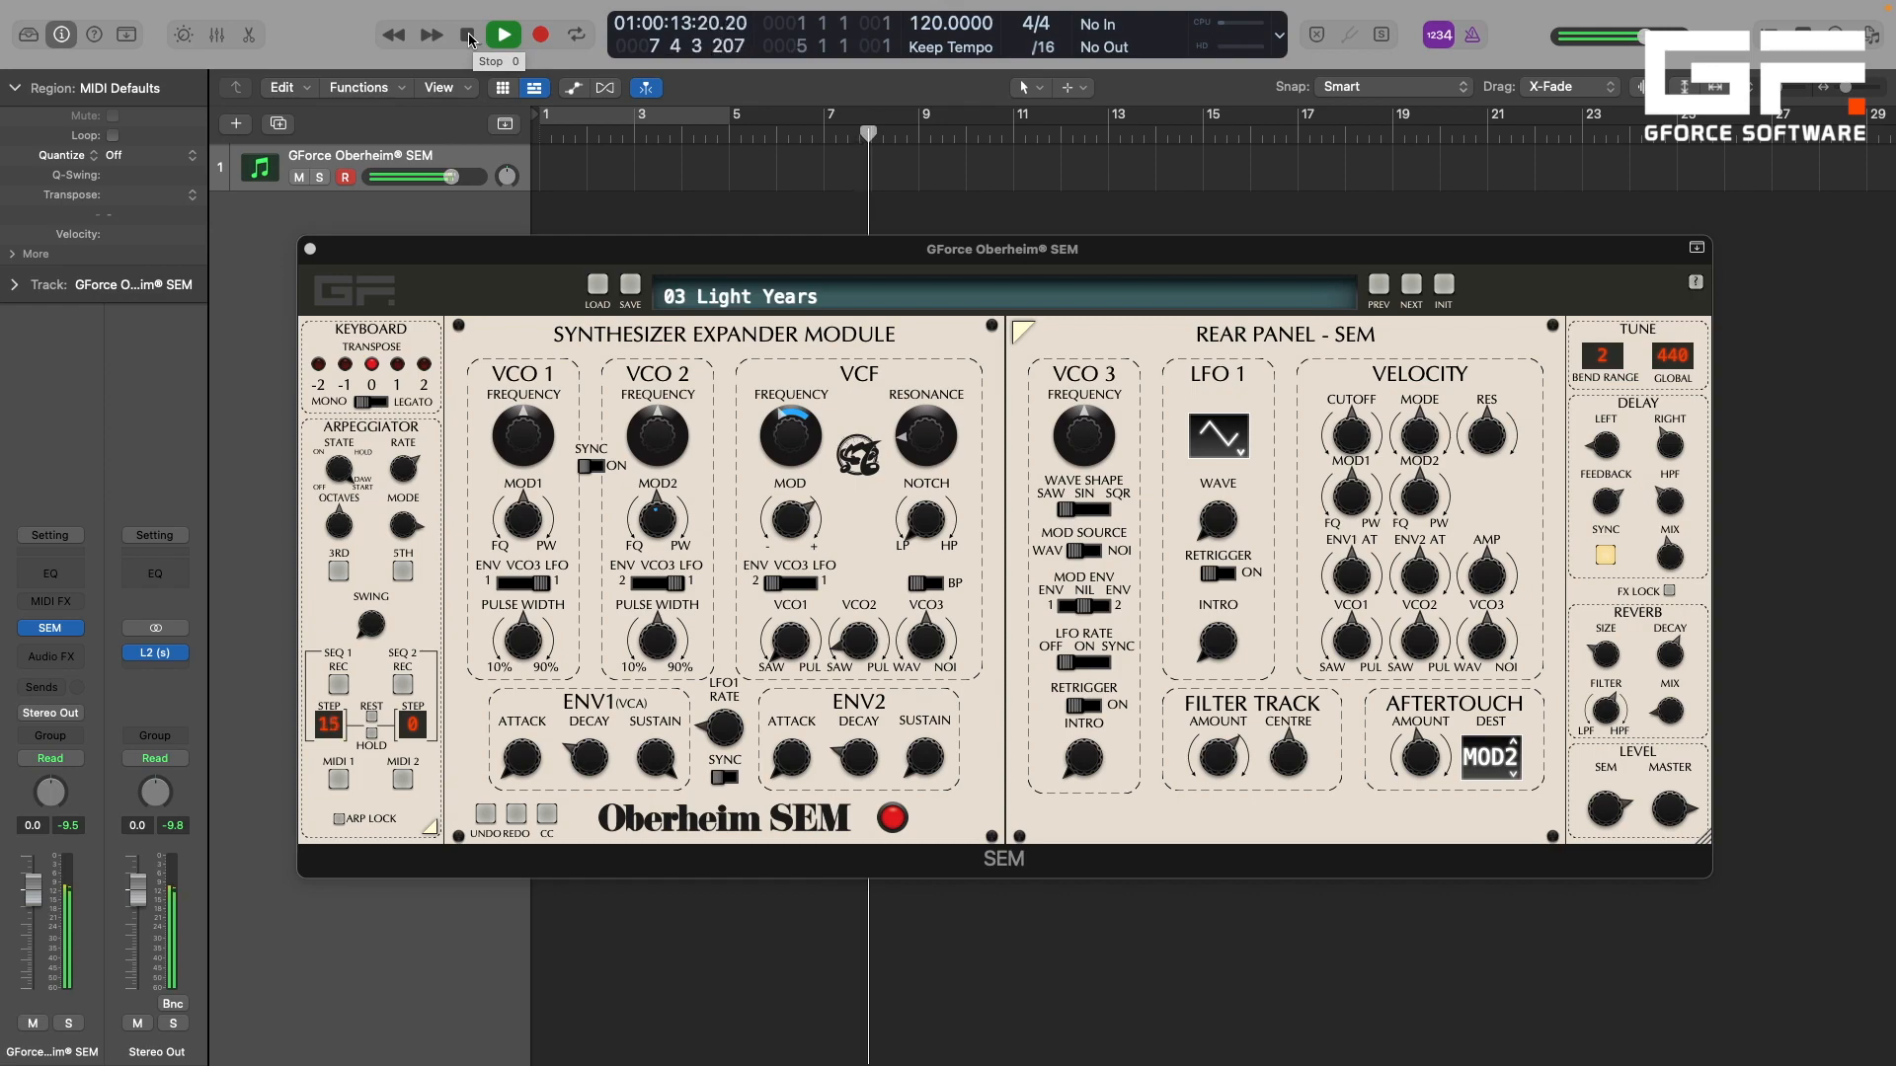
click(469, 37)
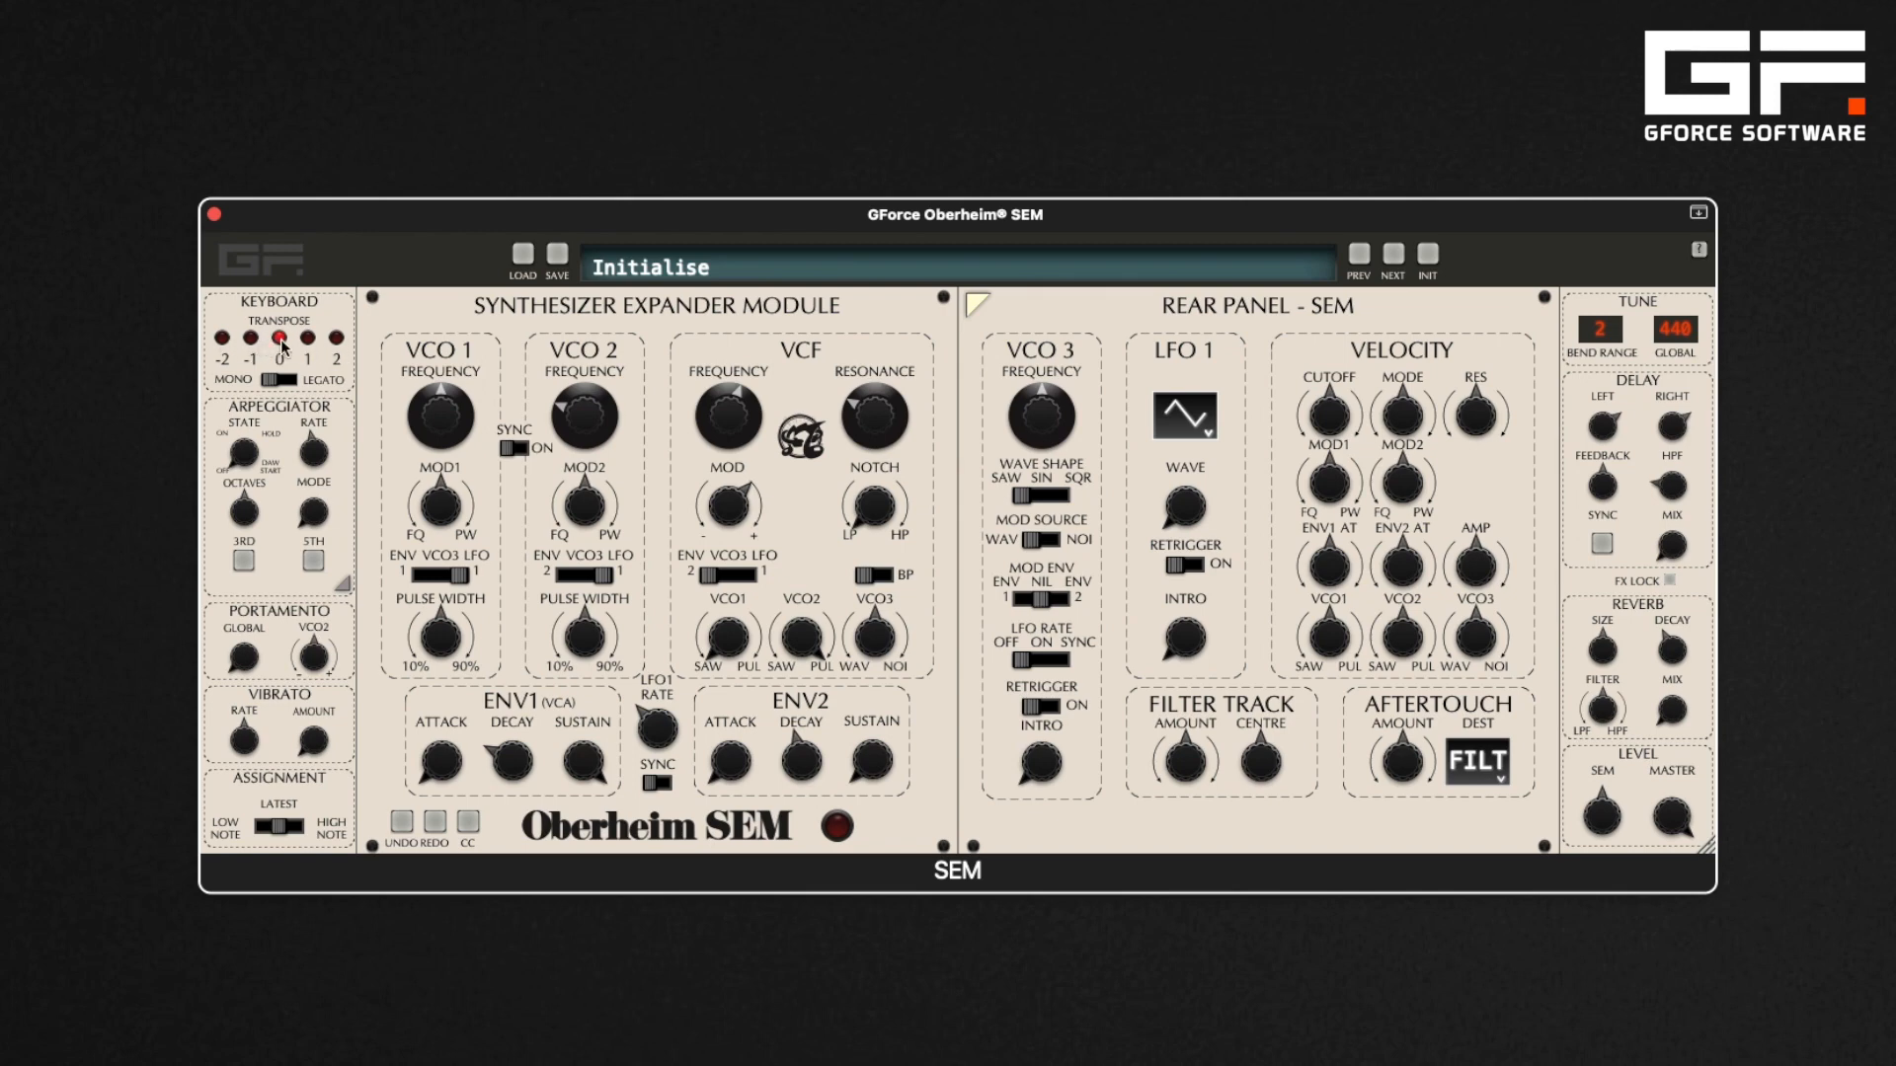
Cycle the keyboard transpose through its octave settings and return it to 0
click(309, 339)
click(337, 339)
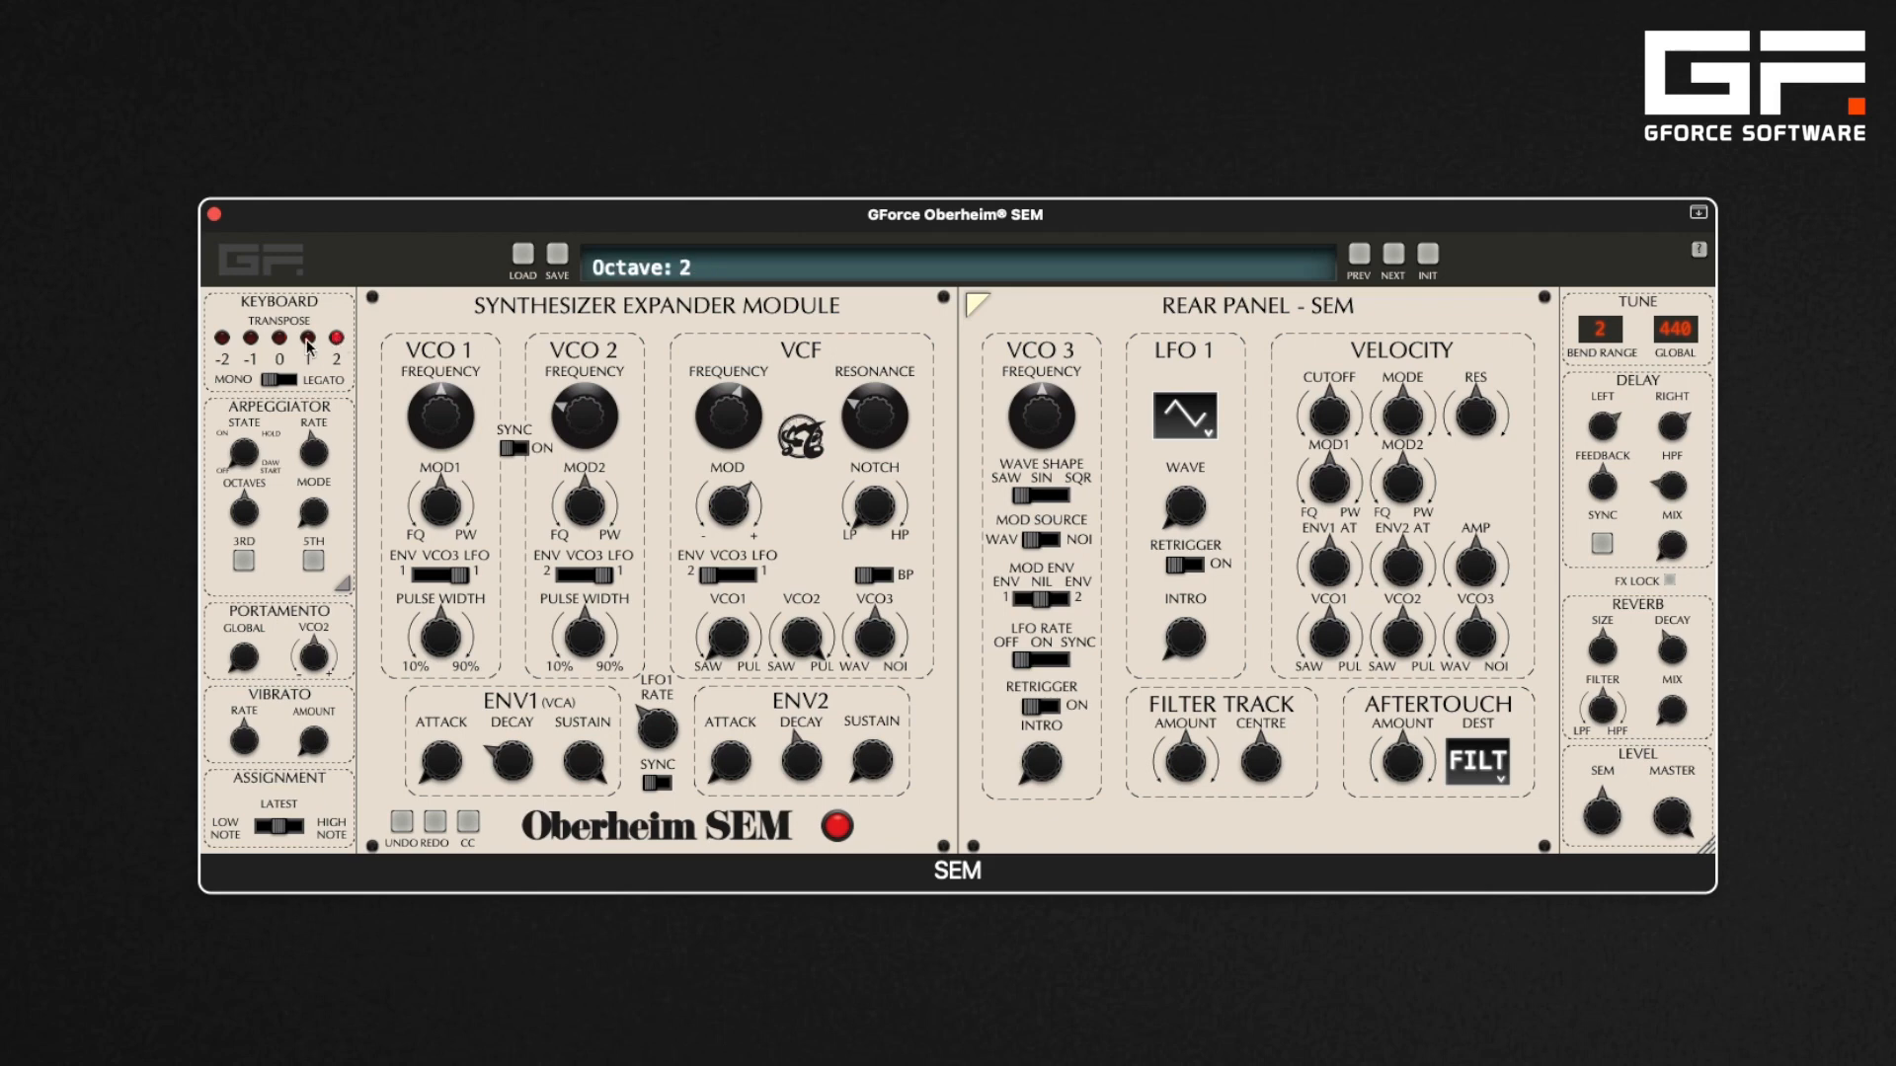
click(281, 341)
click(251, 339)
click(222, 339)
click(280, 338)
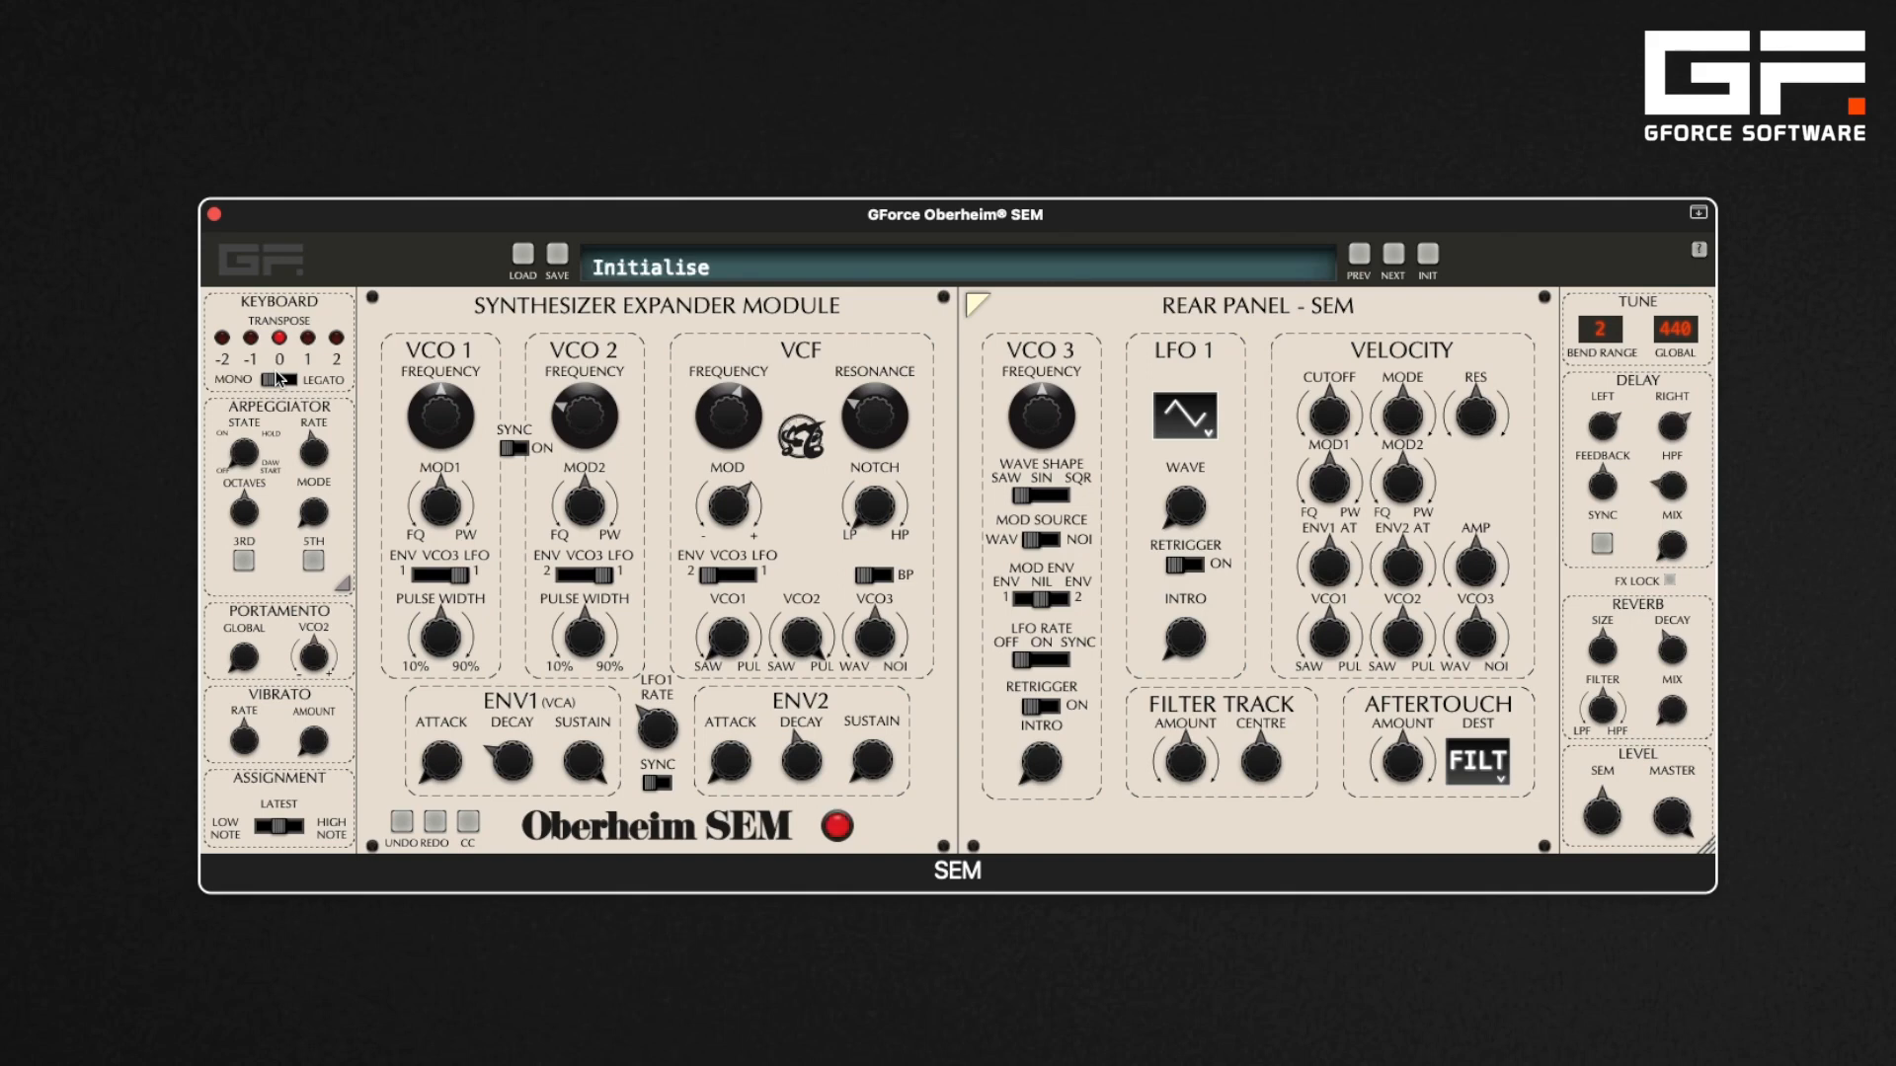
Switch the keyboard control mode to Legato and step the key assignment through its settings to Latest
click(286, 380)
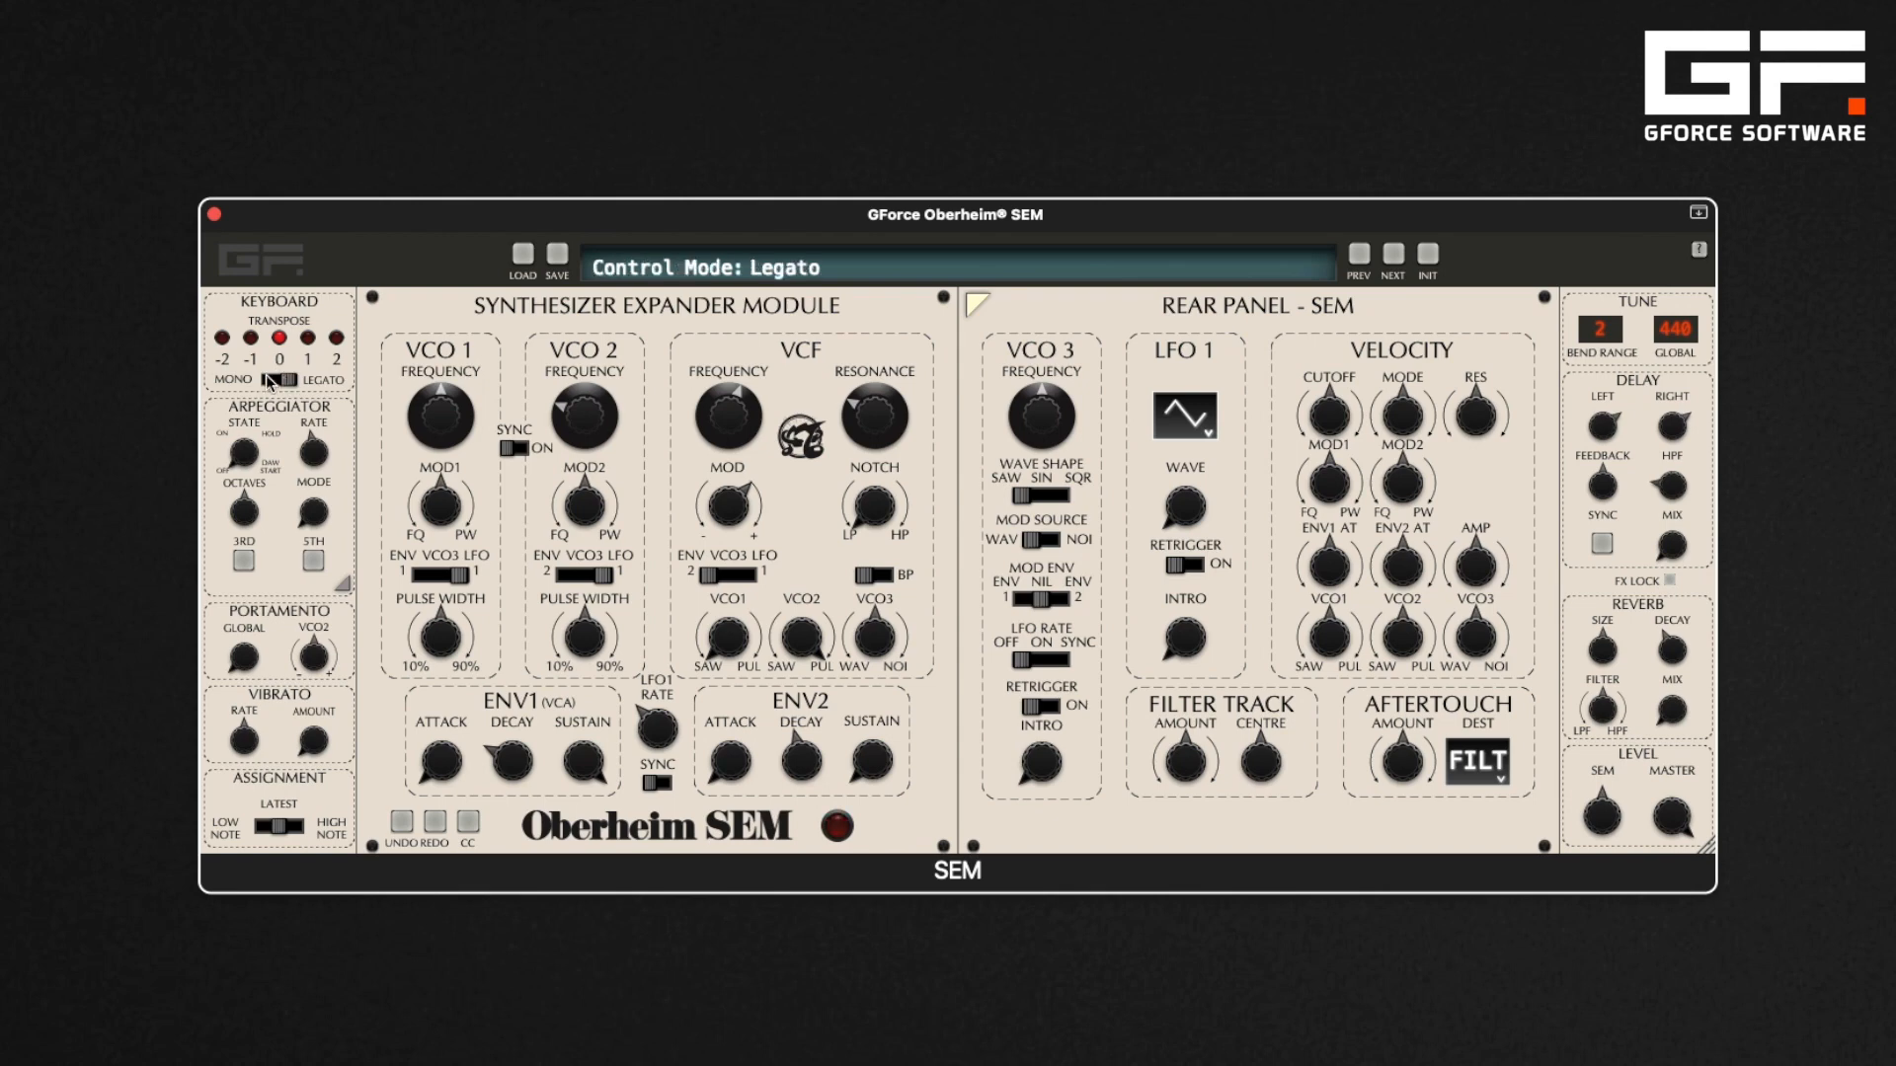
click(251, 827)
click(275, 821)
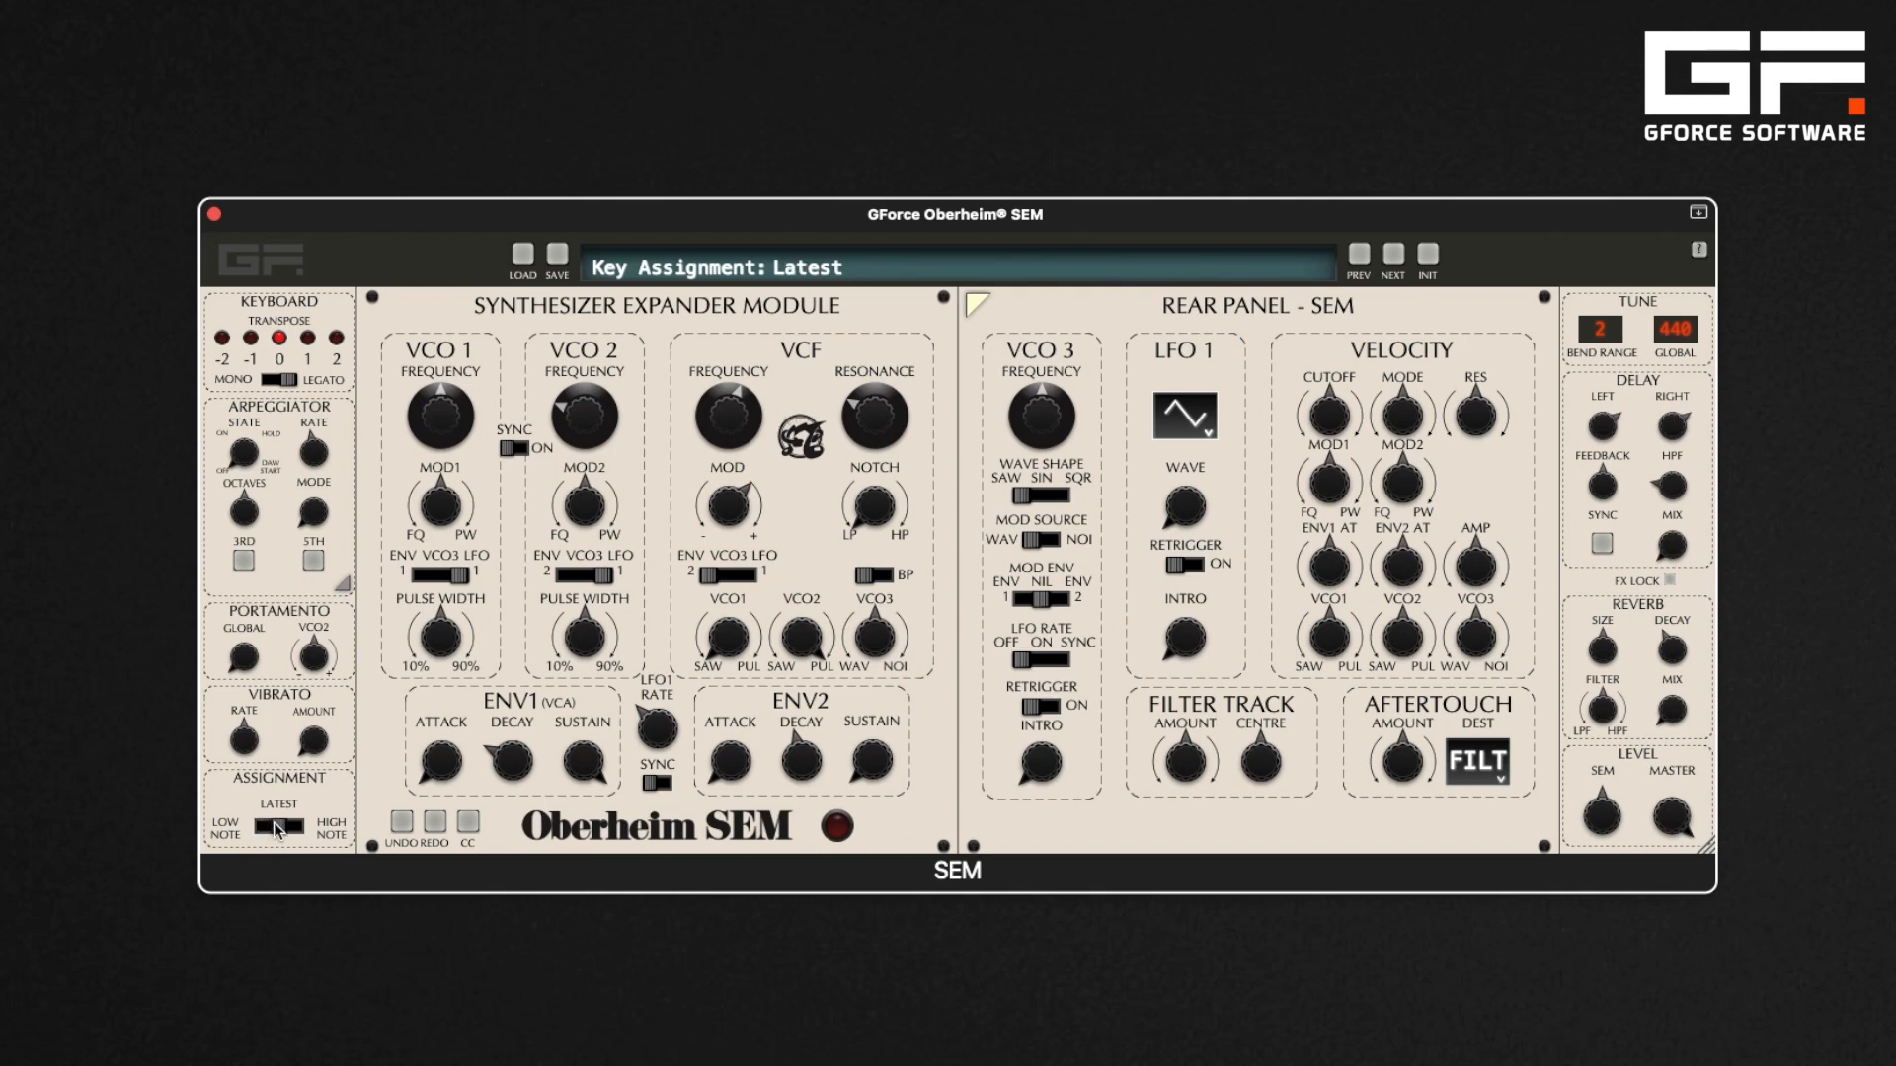
click(292, 823)
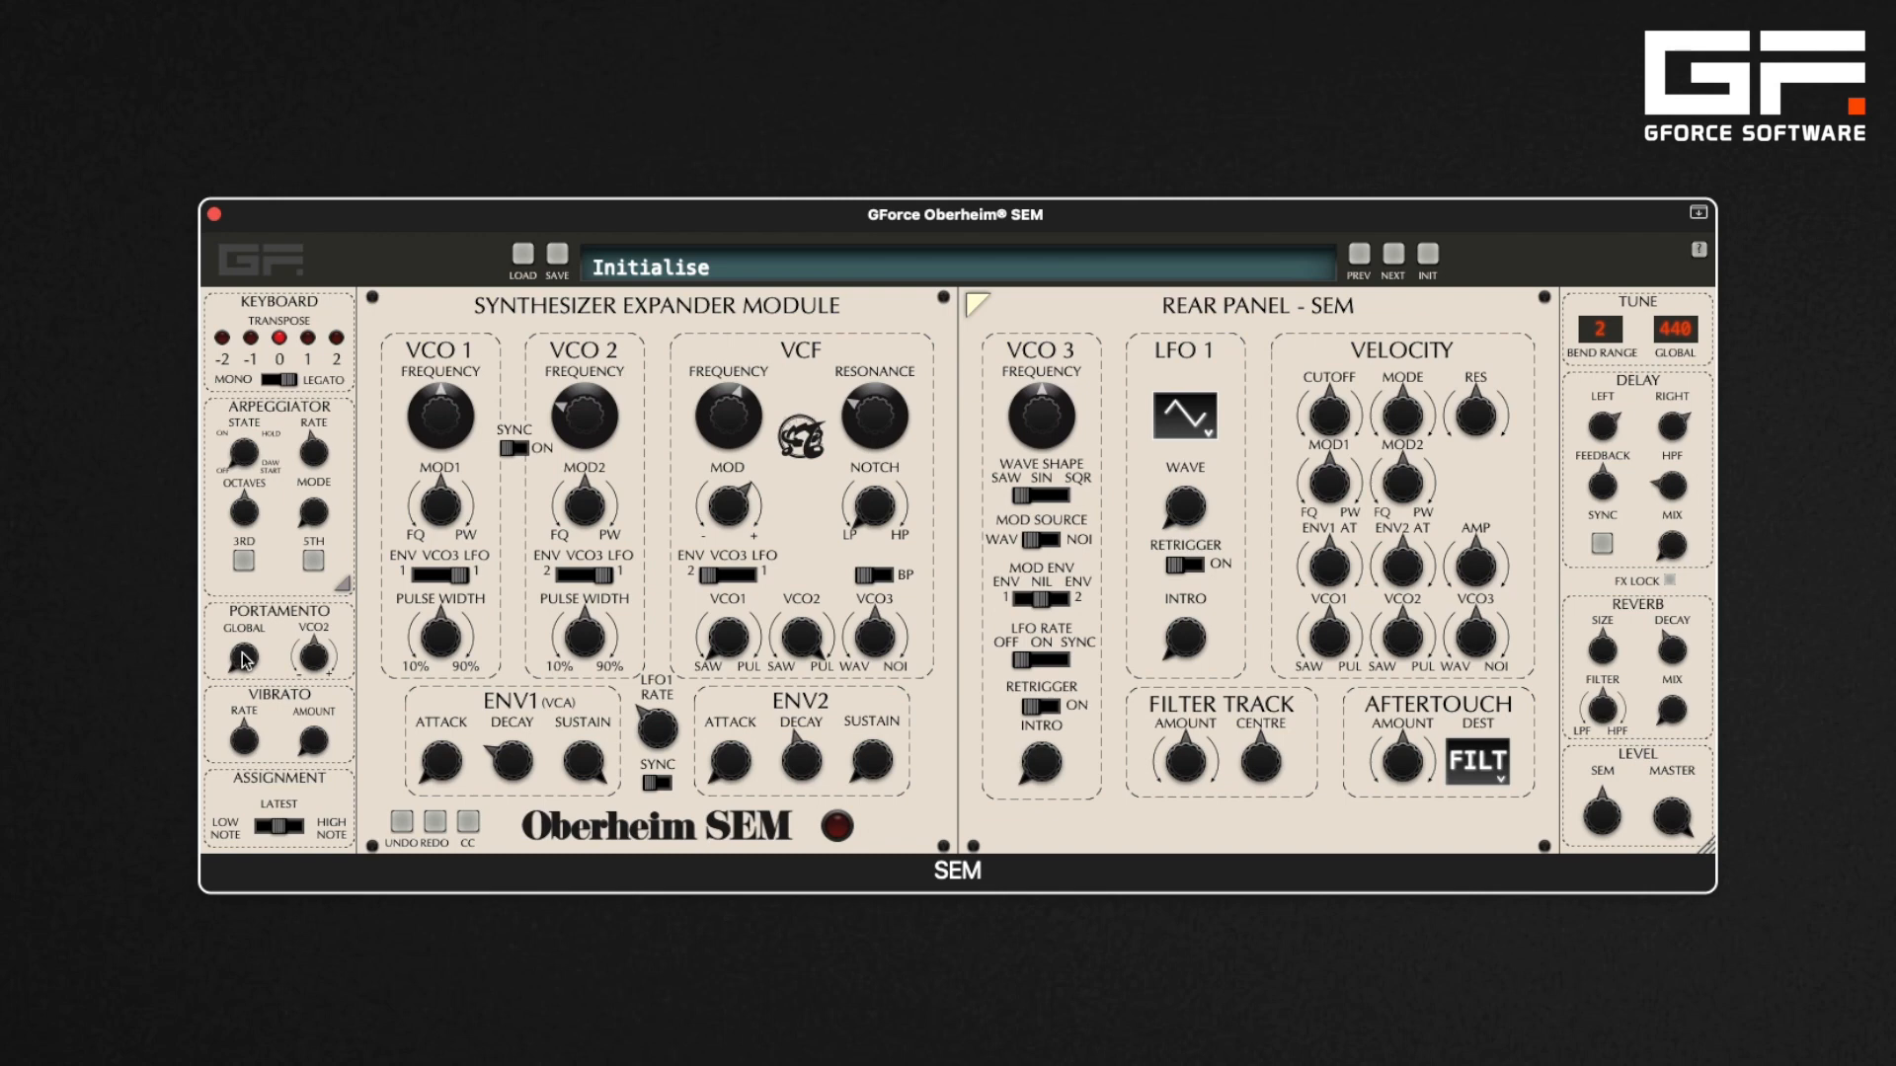
Raise the global and VCO2 portamento, then turn the VCO2 portamento back down
drag(243, 659, 242, 614)
drag(312, 662, 314, 623)
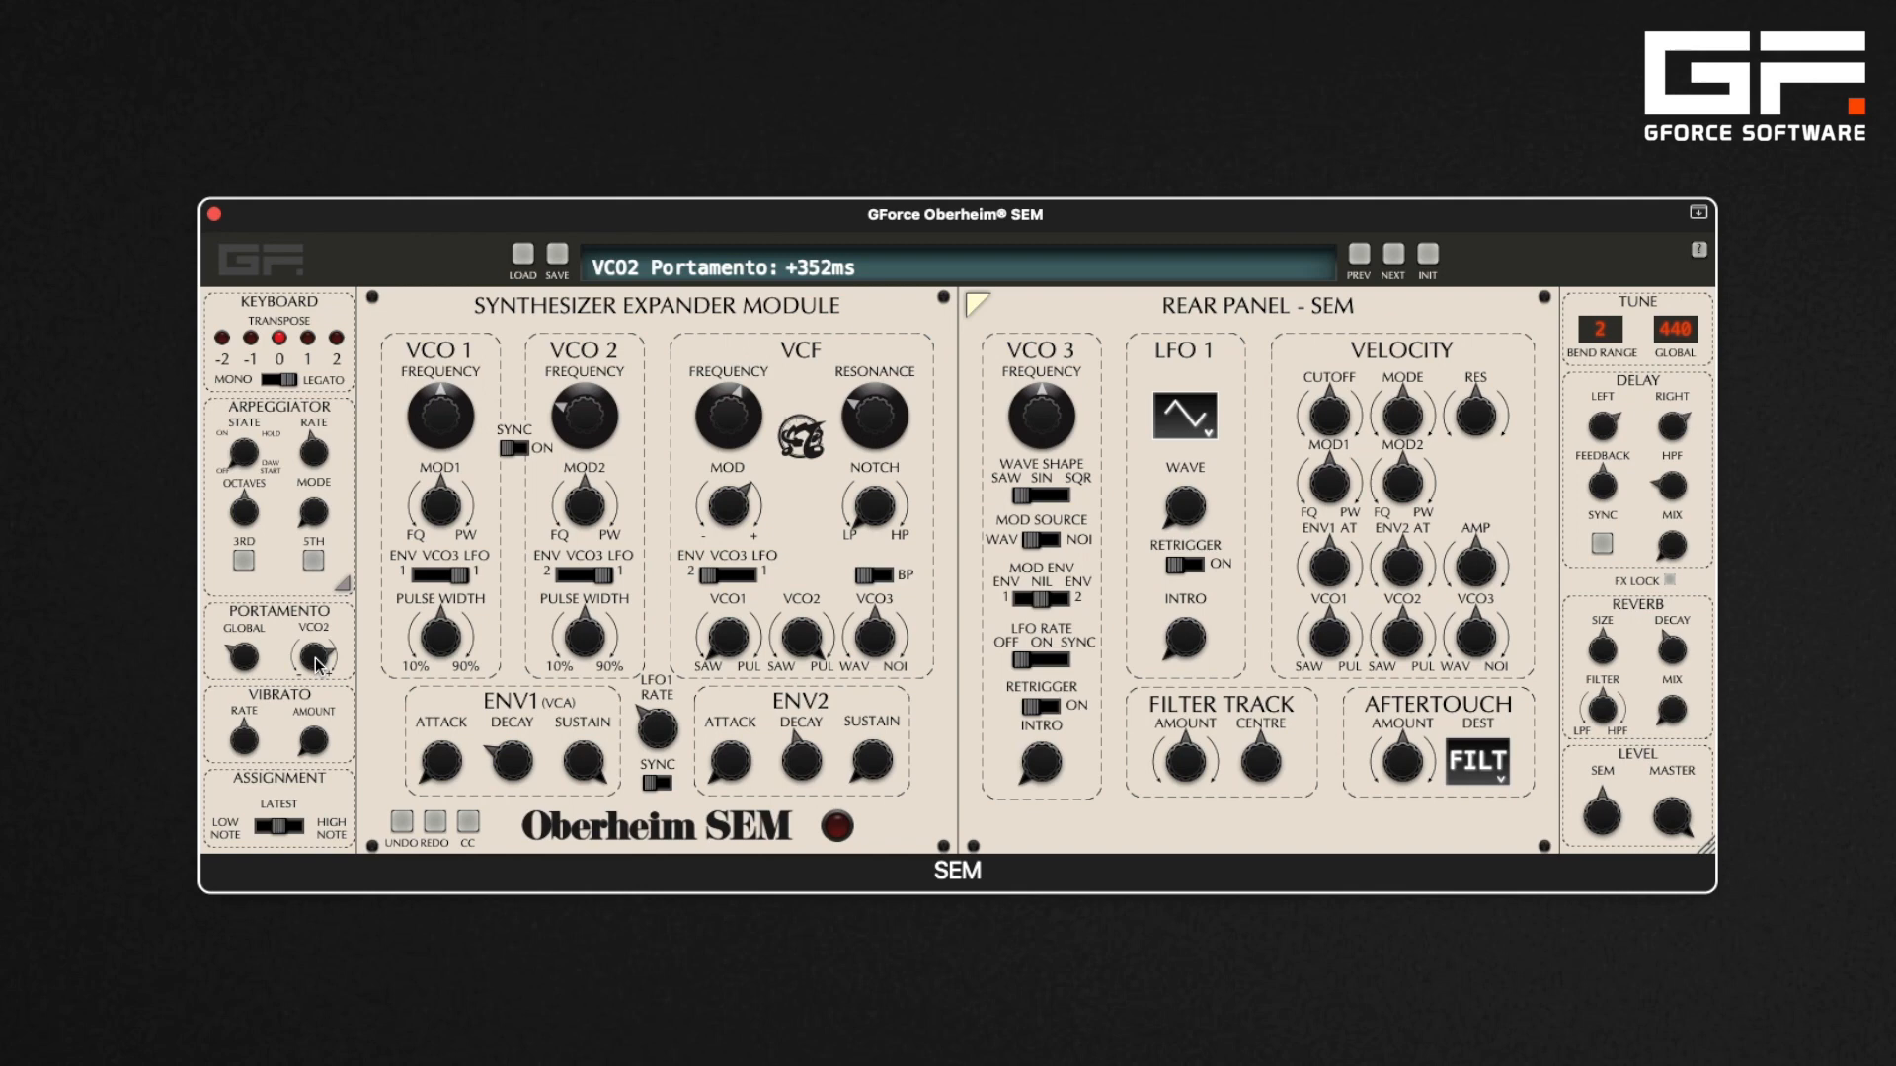
drag(316, 664, 315, 756)
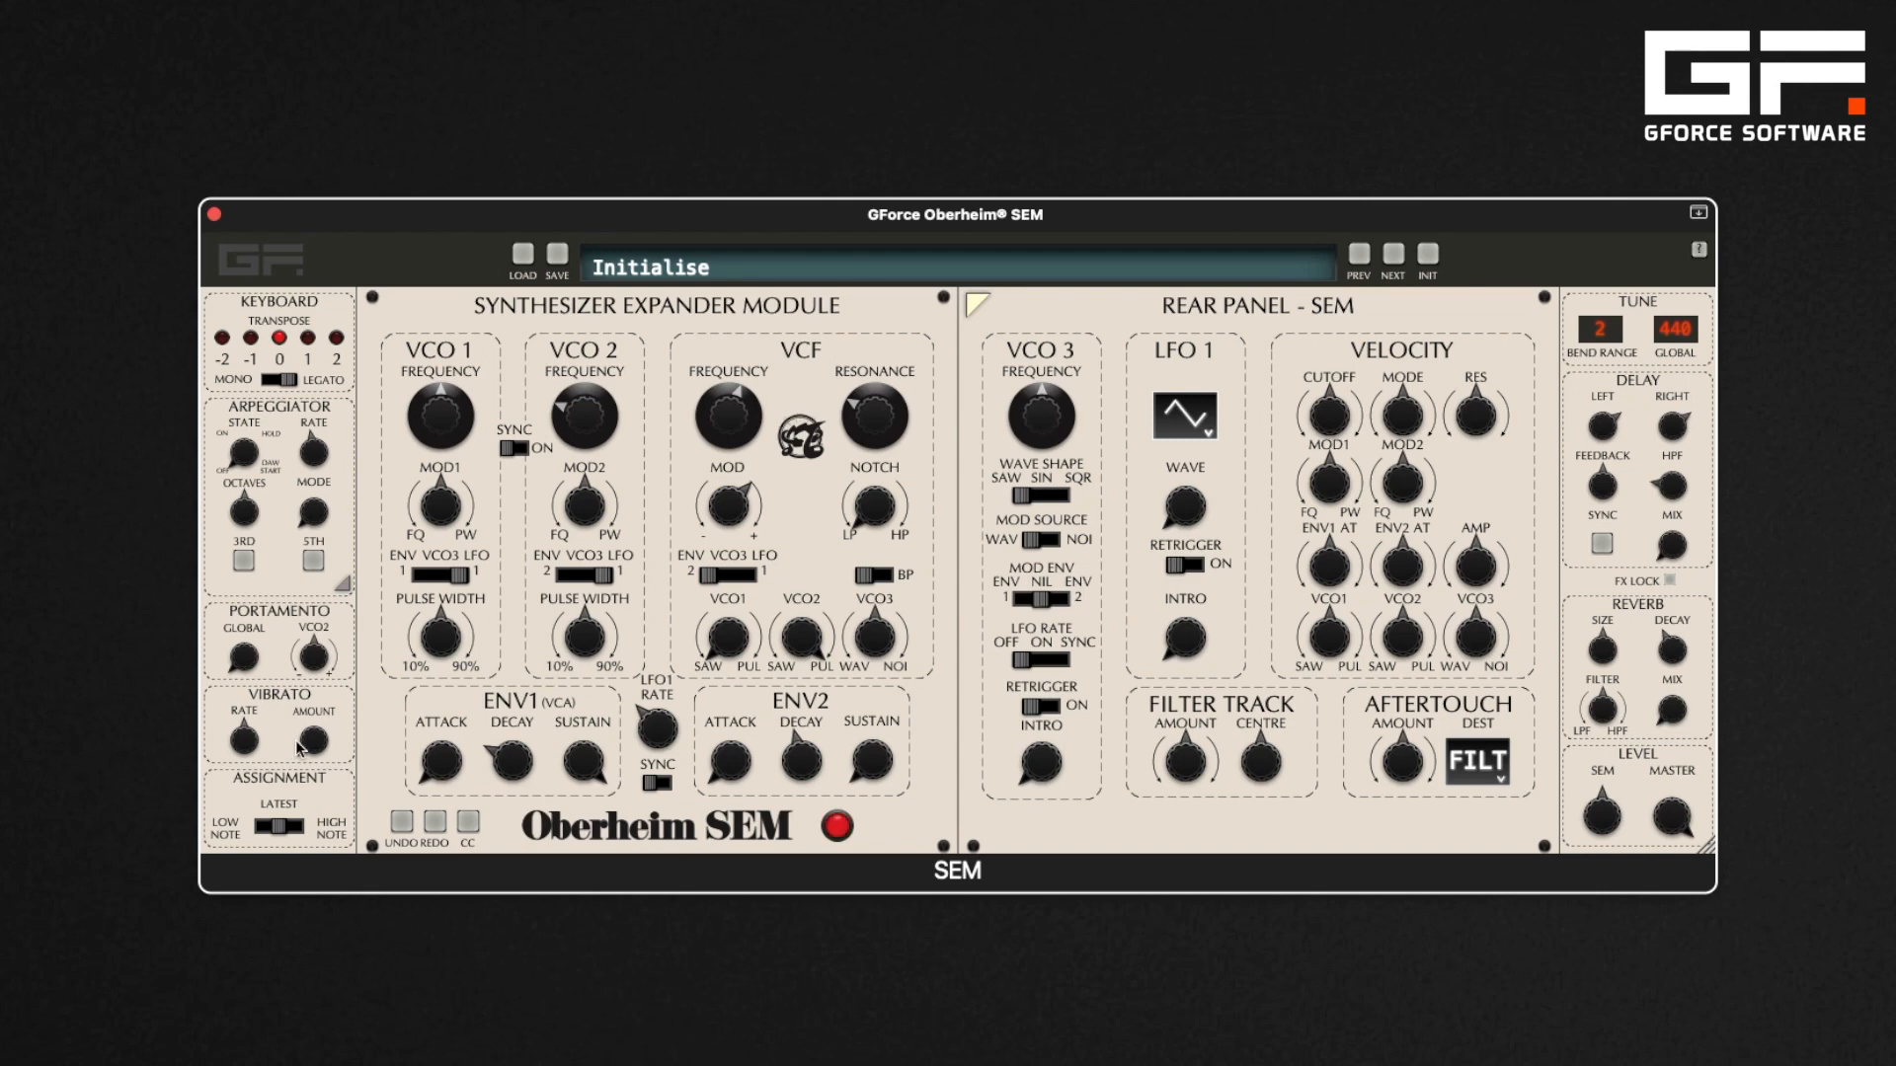
Set the vibrato amount to 0.52 and raise the vibrato rate
drag(312, 741, 307, 645)
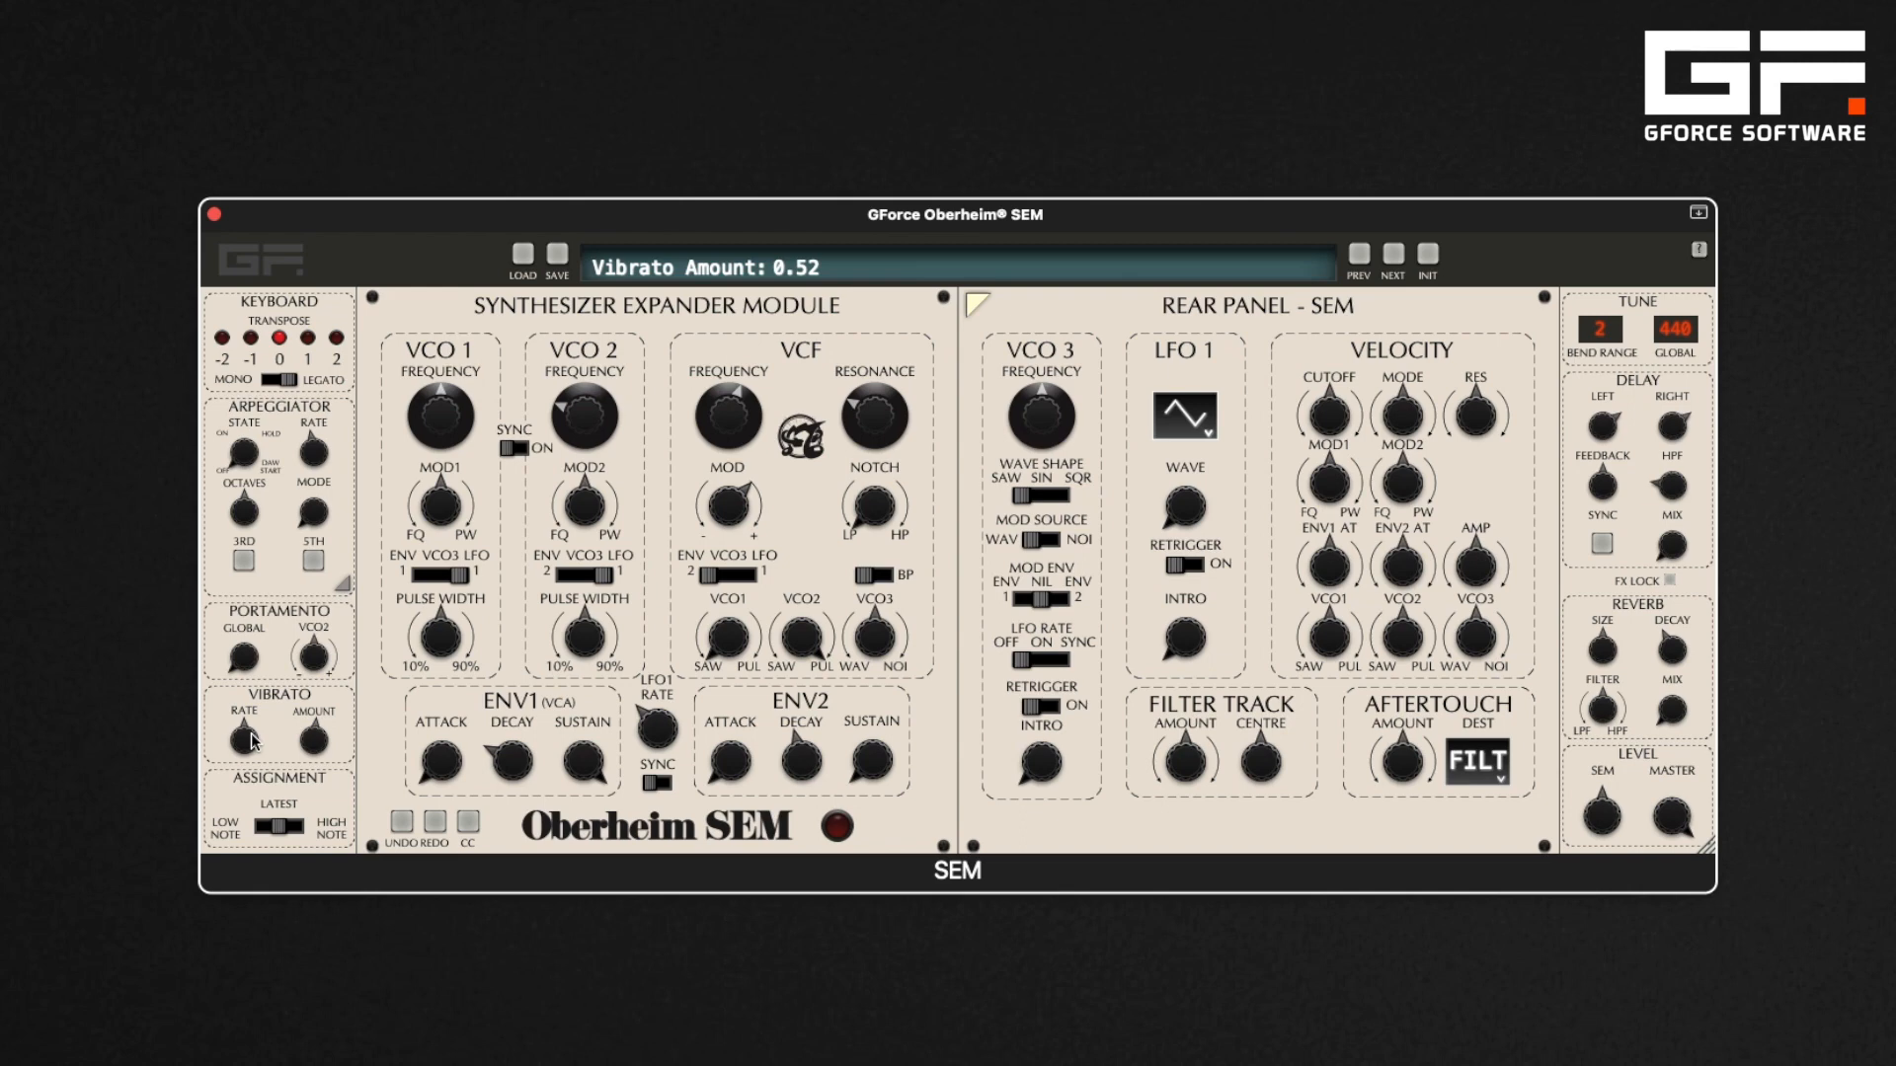
drag(248, 743, 240, 701)
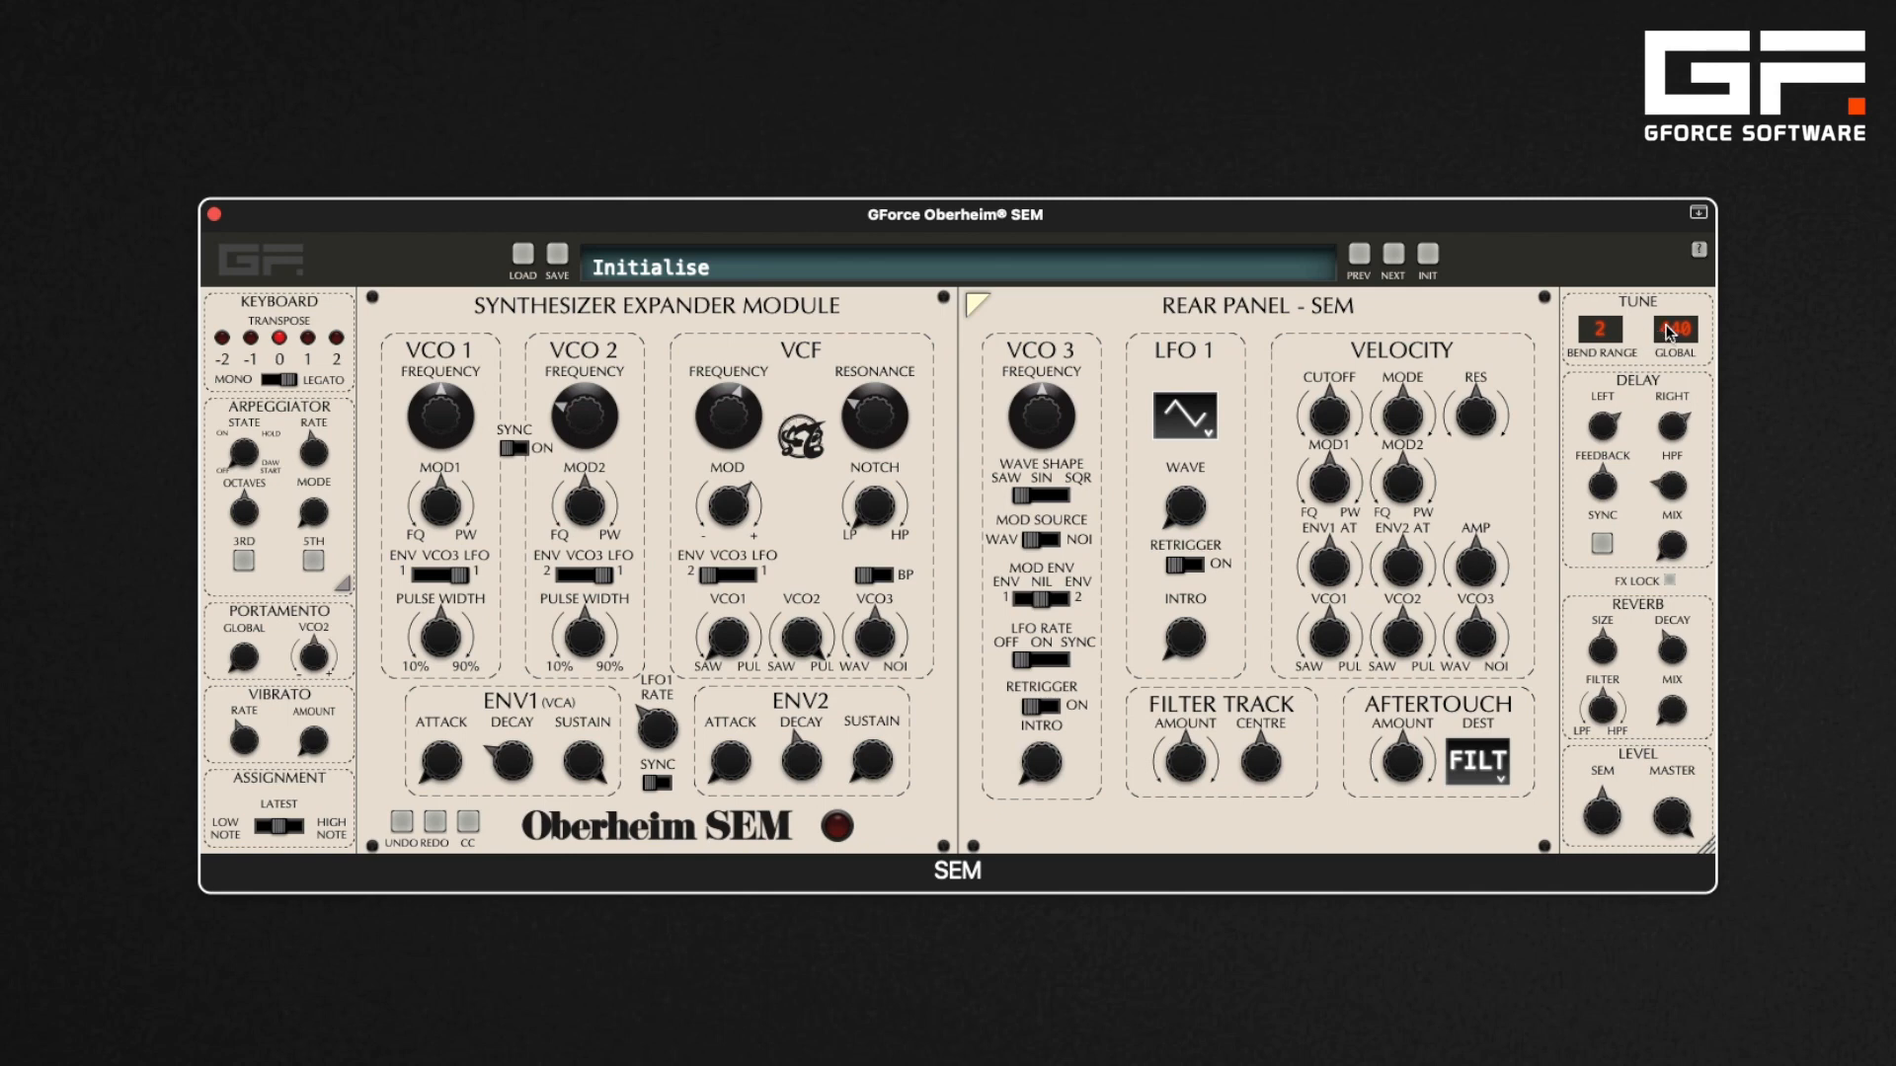
Adjust the global tuning value
click(1669, 336)
mouse_move(1669, 336)
mouse_down()
mouse_move(1690, 456)
mouse_move(1688, 222)
mouse_move(1689, 328)
mouse_up()
Raise the VCF cutoff to 11897Hz, then undo and redo the change
drag(736, 422, 734, 375)
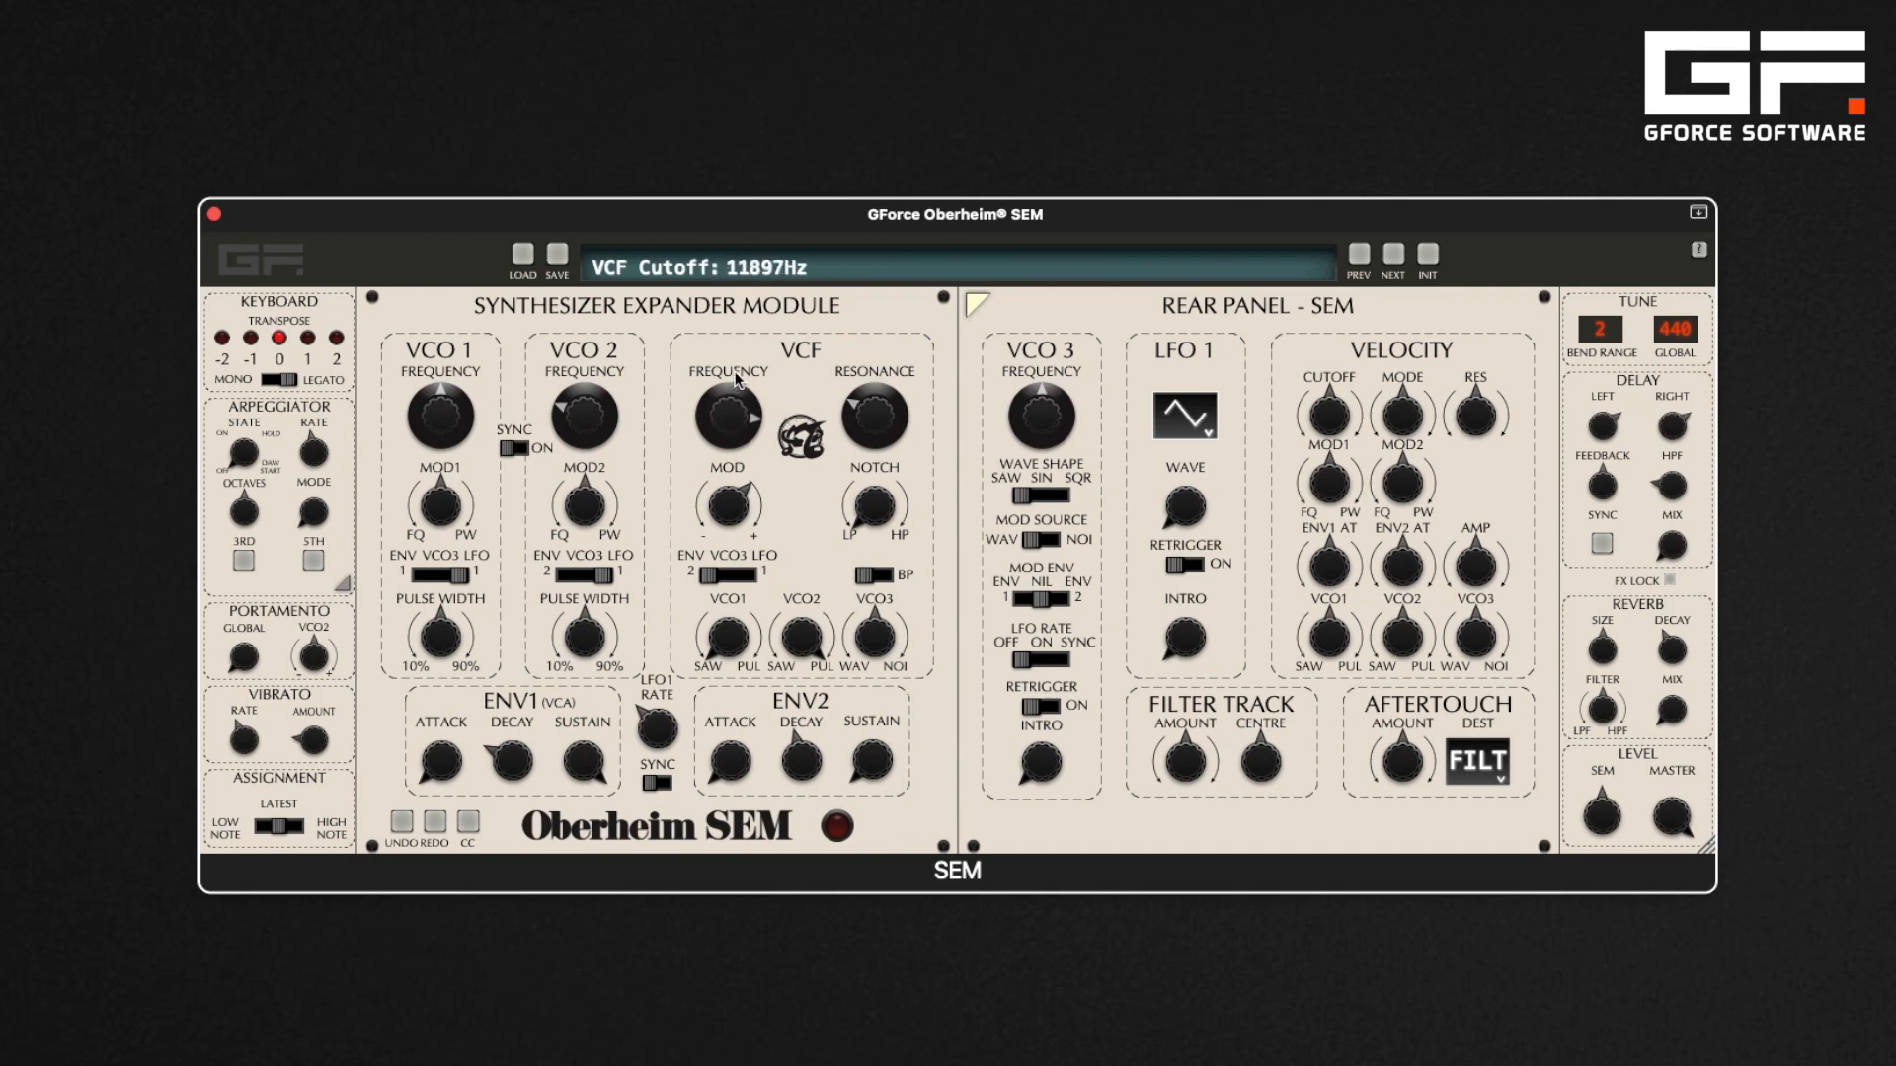
click(396, 827)
click(432, 823)
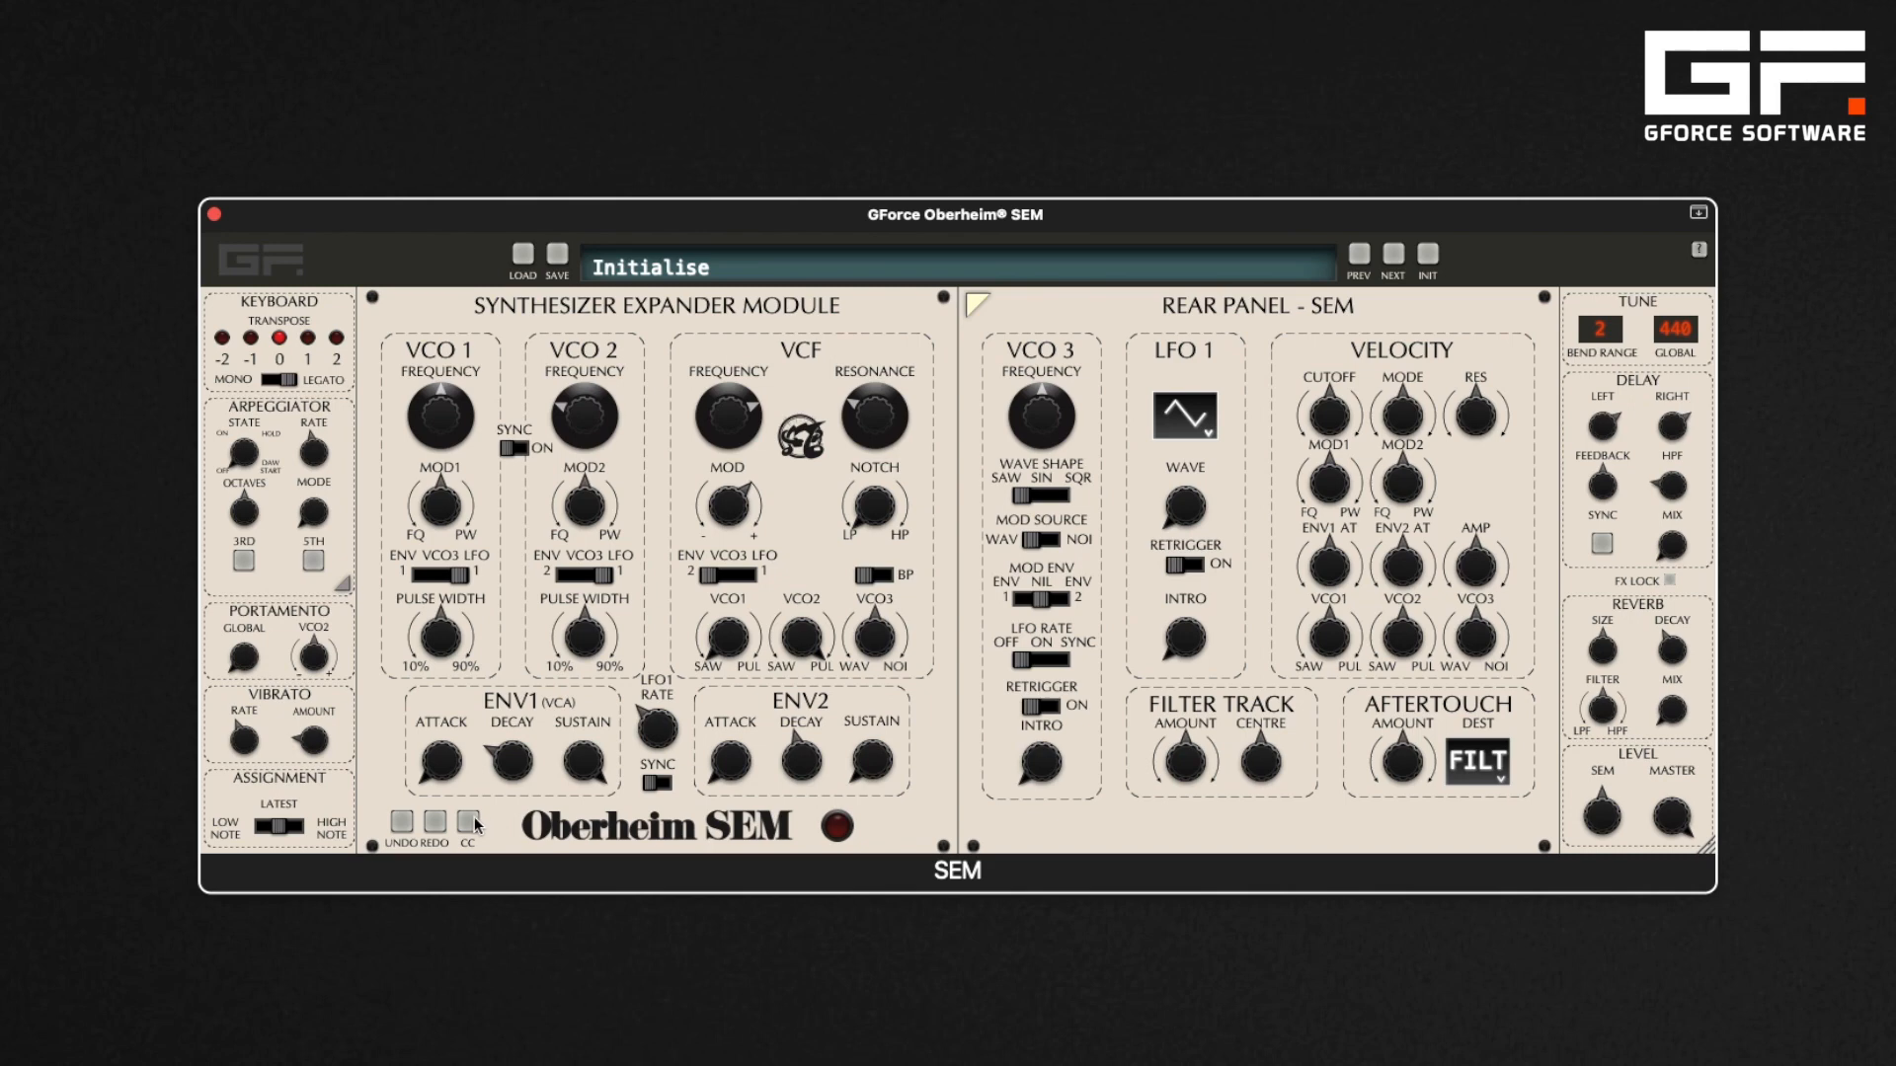
Enter MIDI CC learn mode and assign CCs to the VCF frequency, resonance, mod and notch controls
click(469, 822)
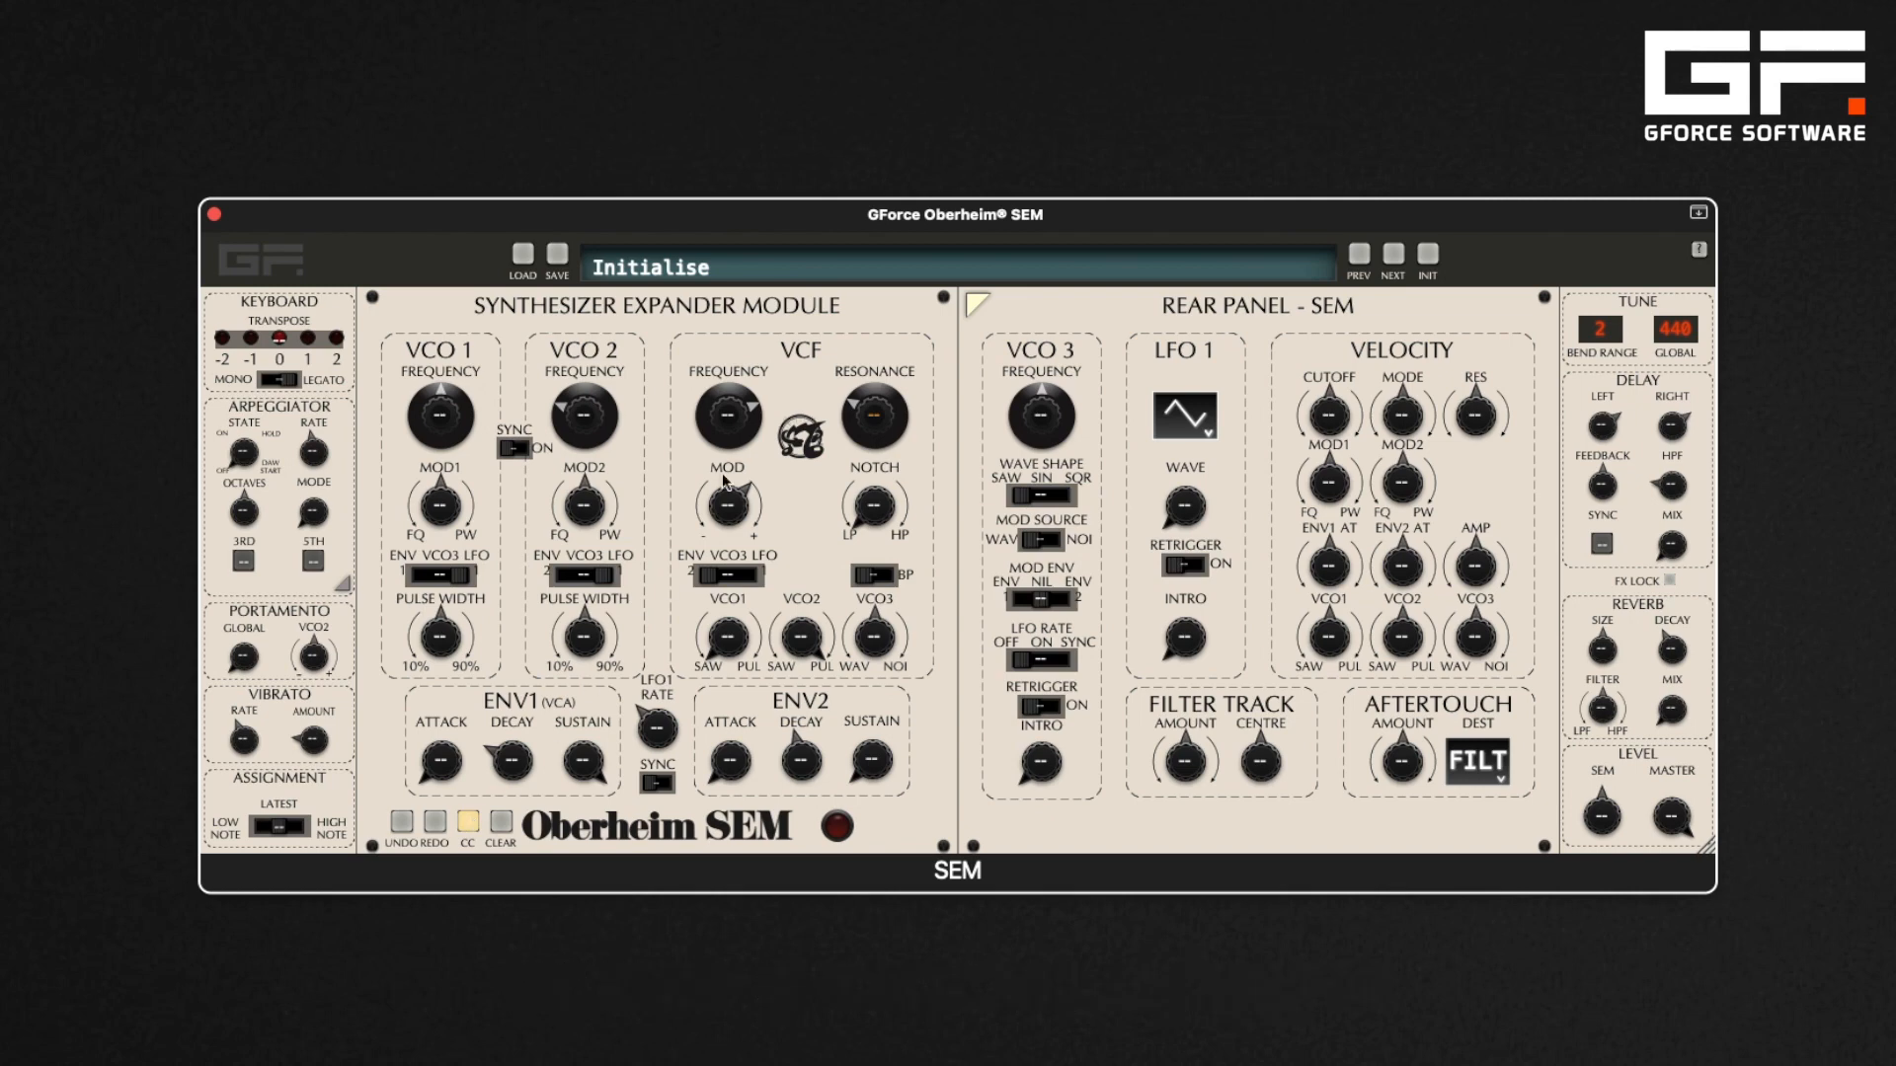
click(736, 422)
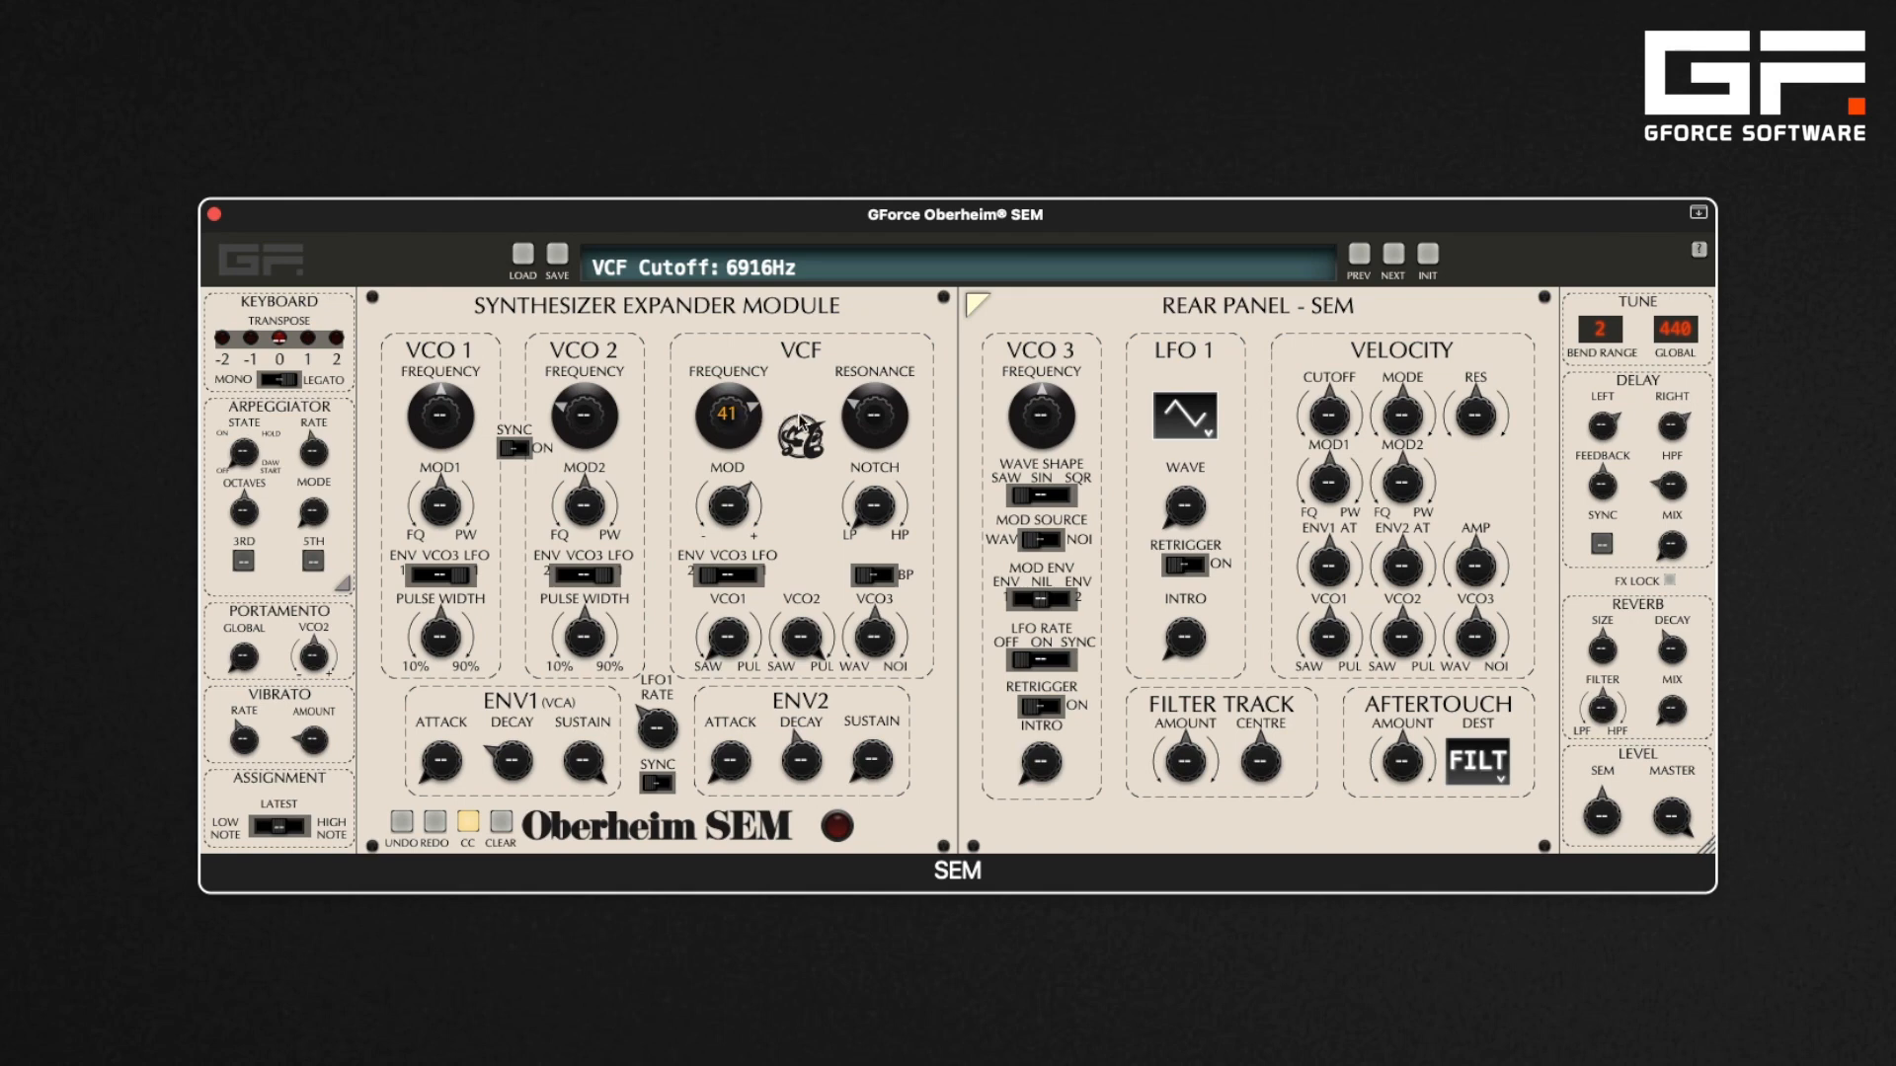
click(871, 411)
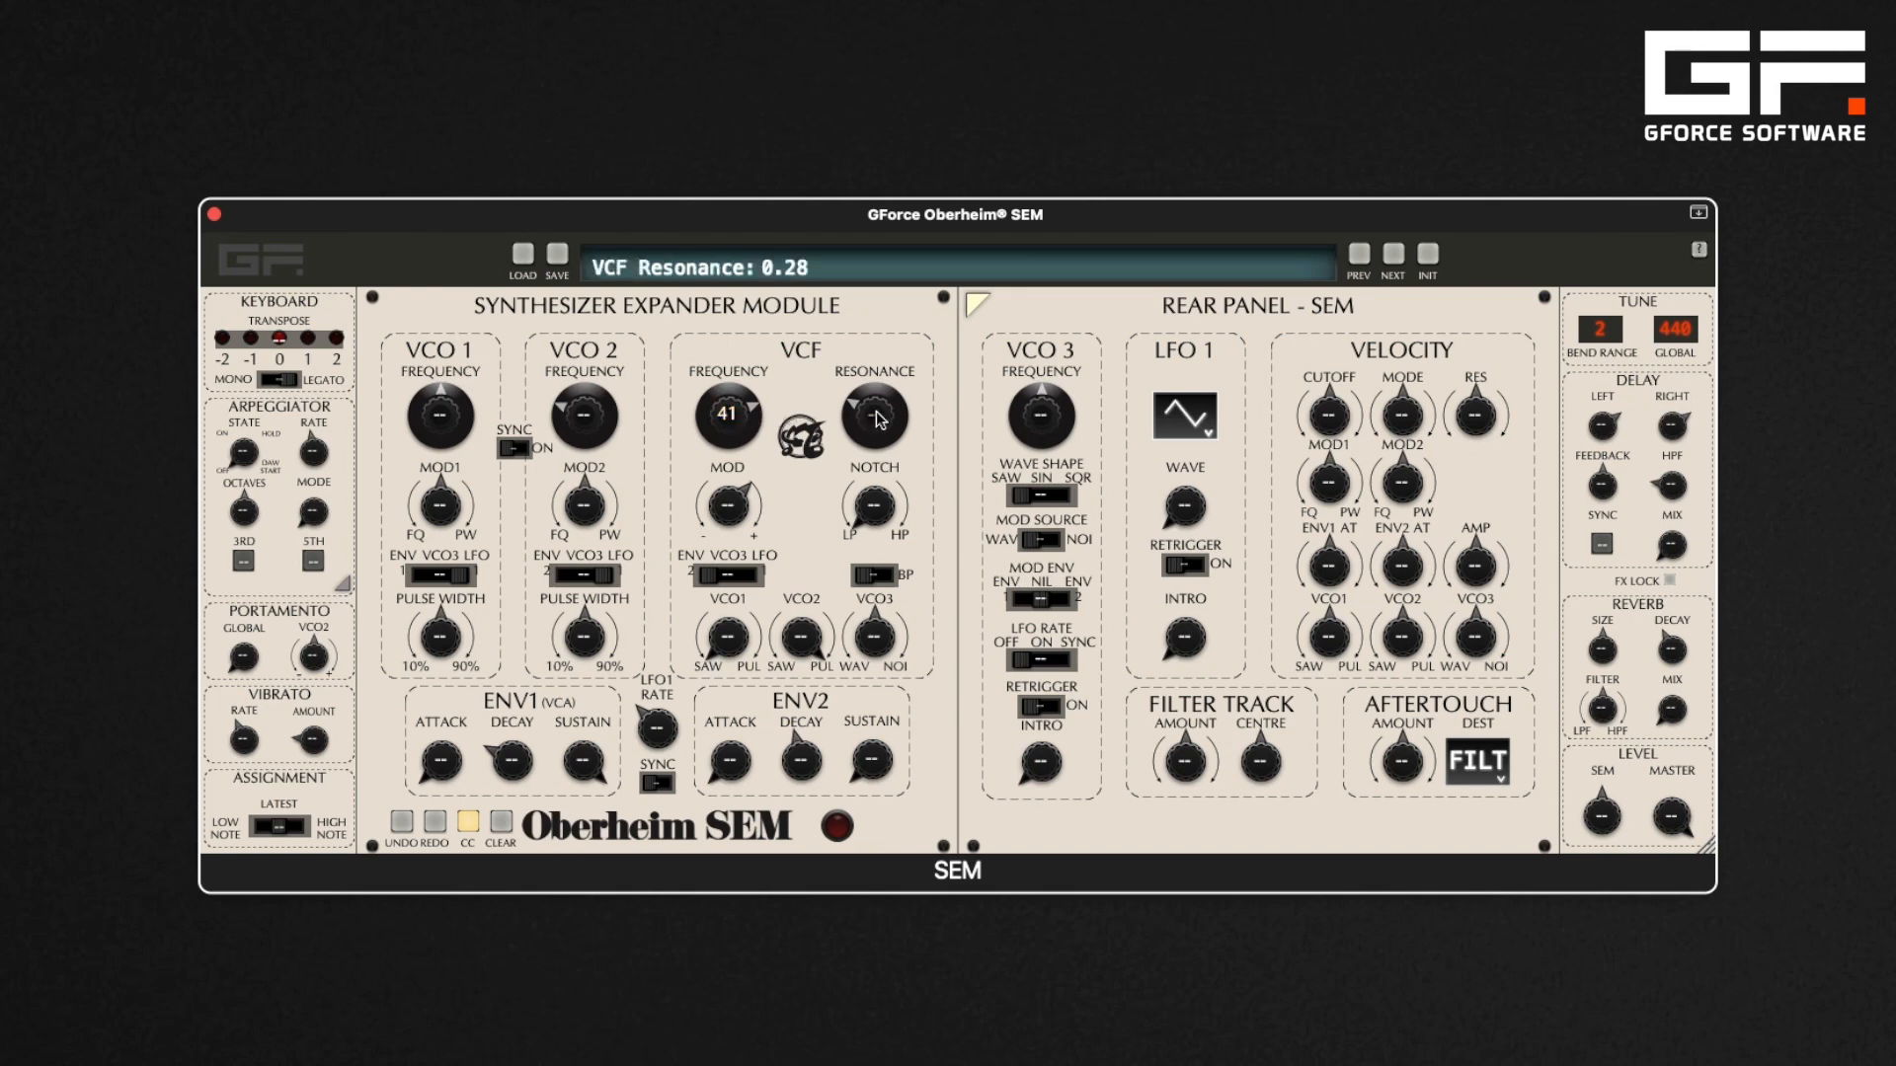
click(742, 507)
click(873, 509)
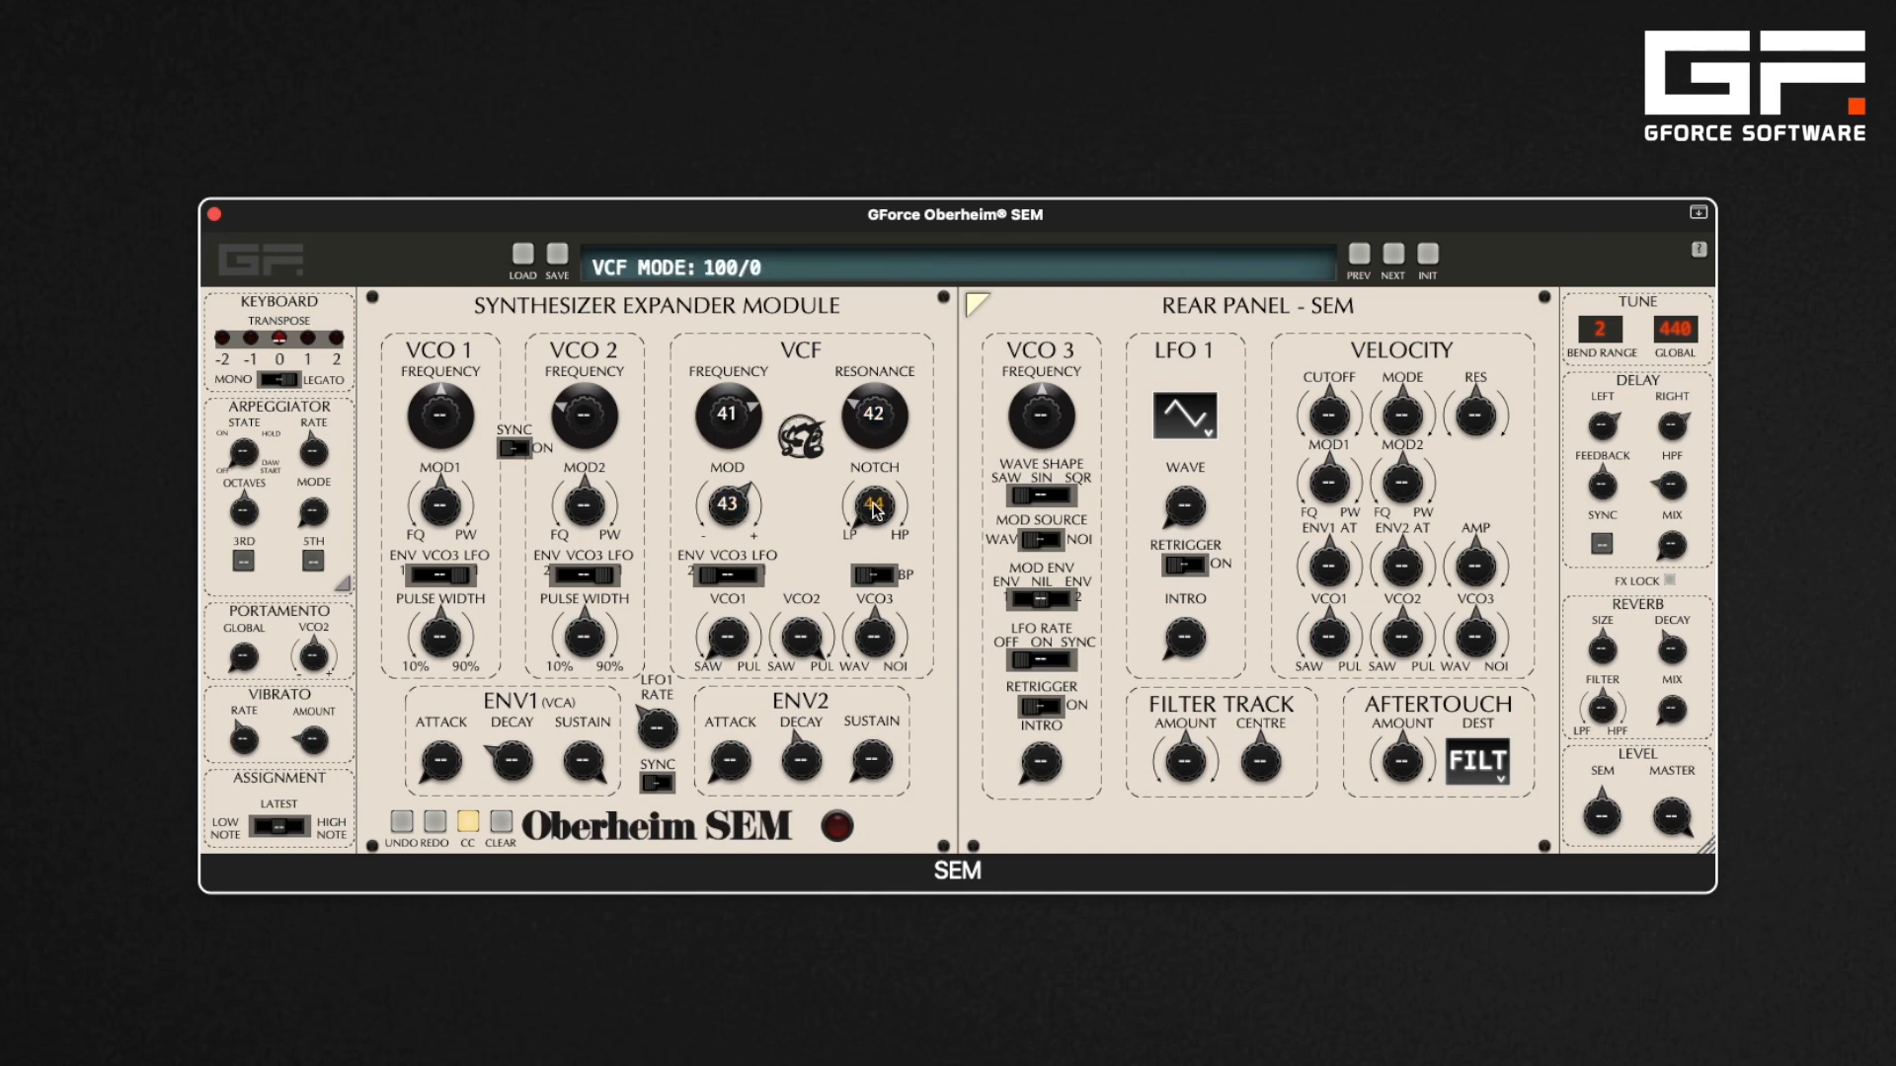
Clear all MIDI CC mappings, confirming the reset
click(881, 422)
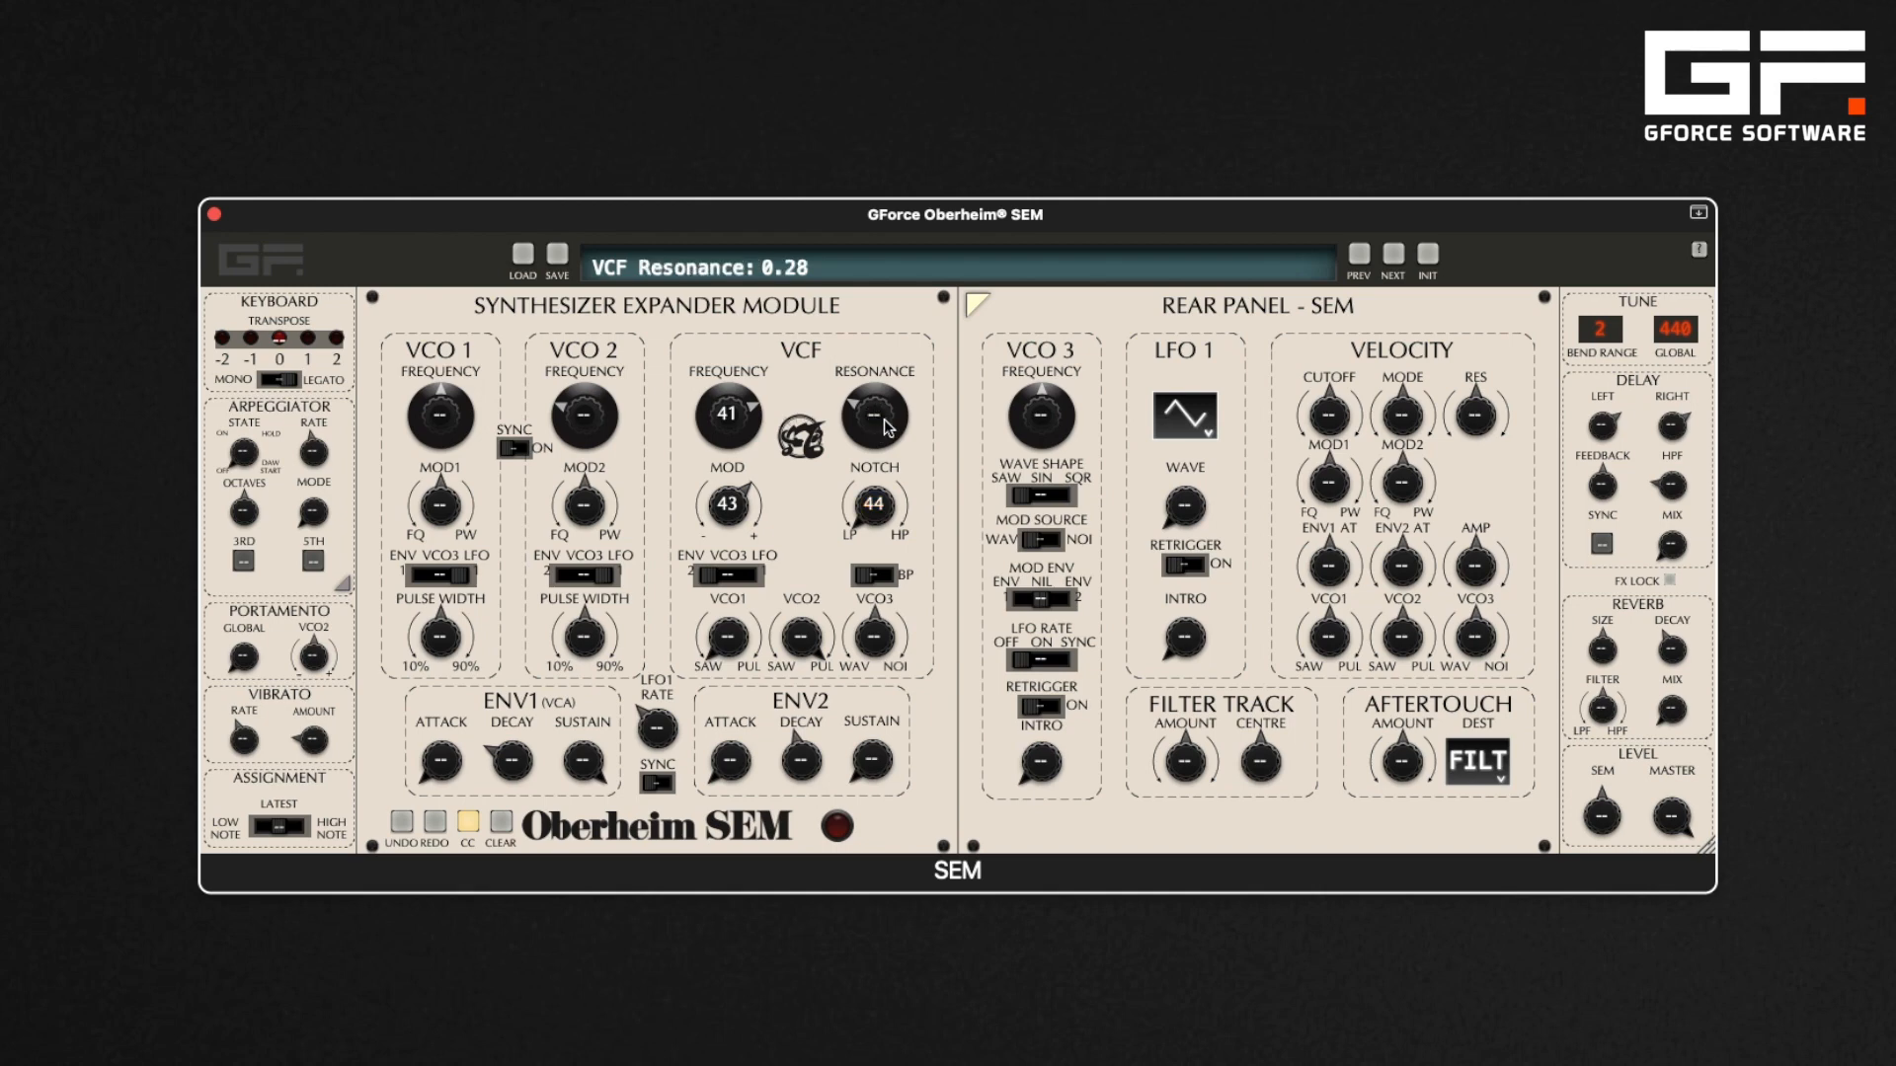
click(506, 816)
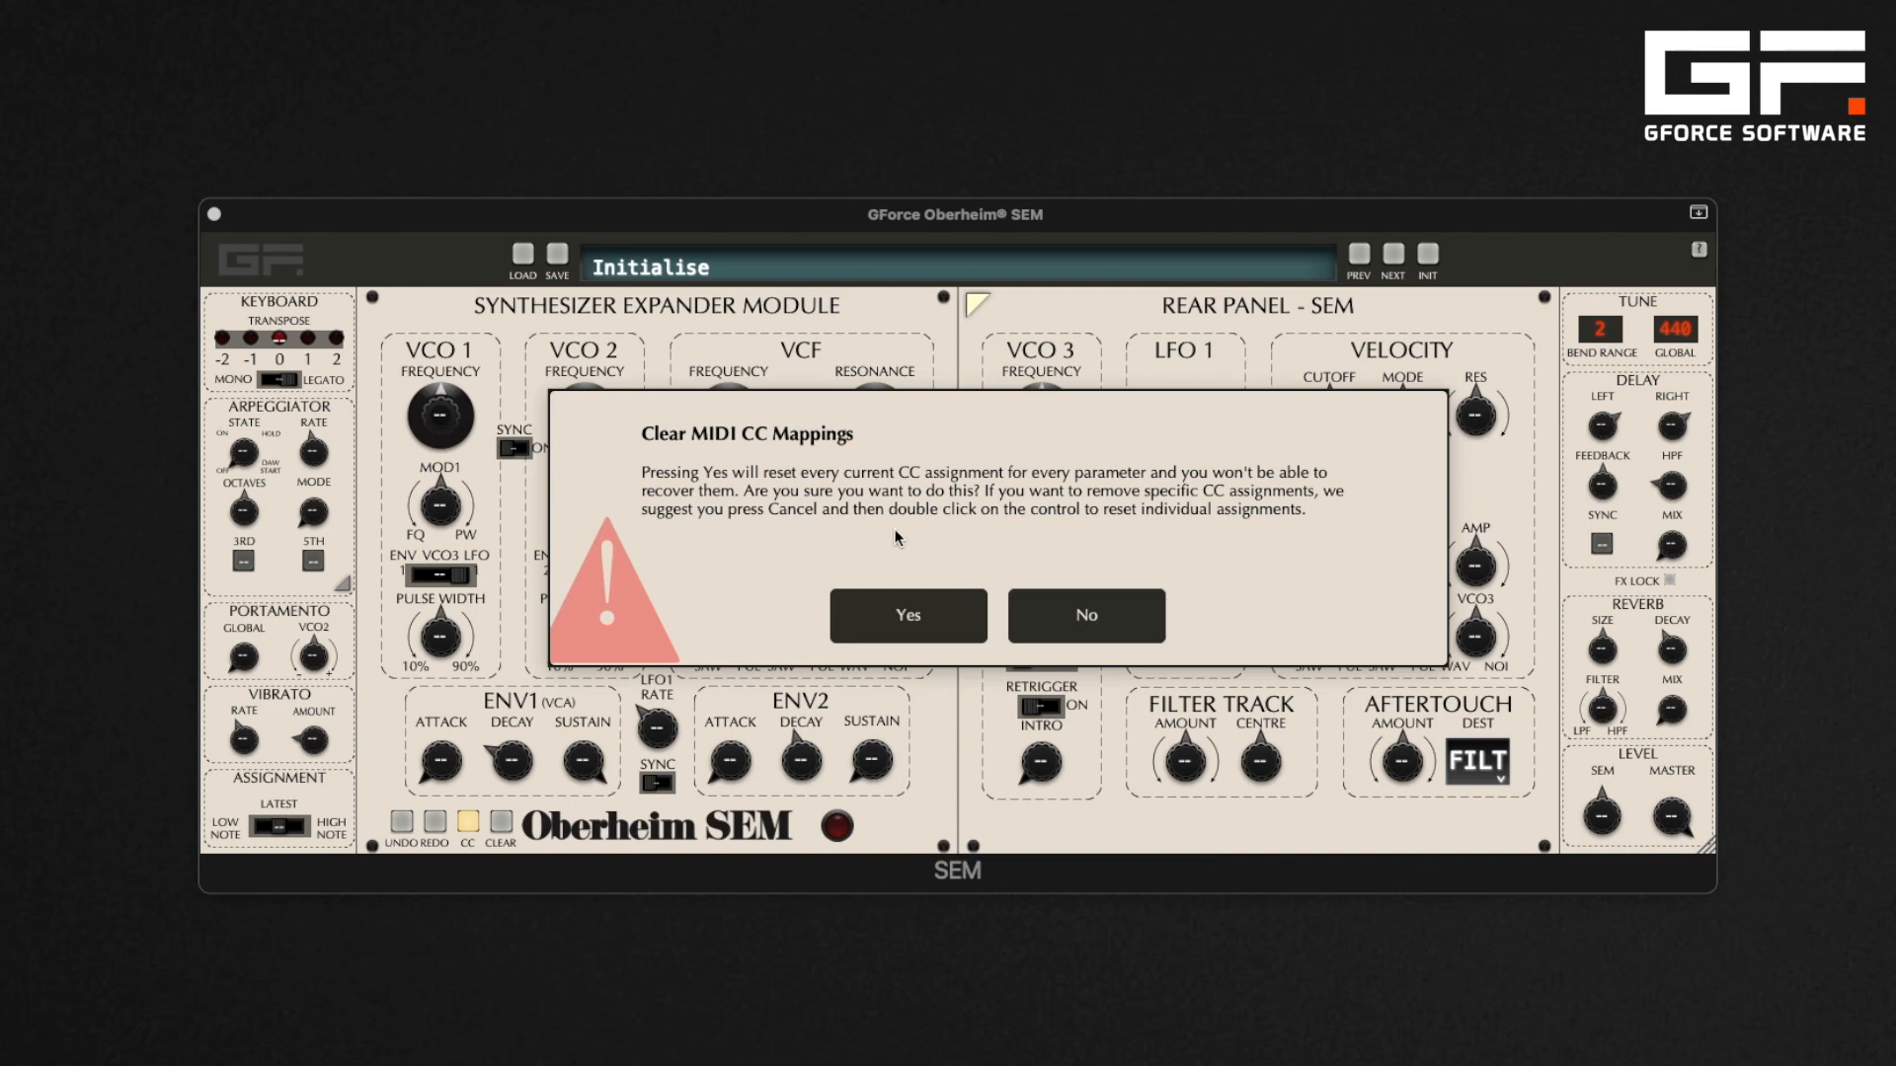
click(919, 613)
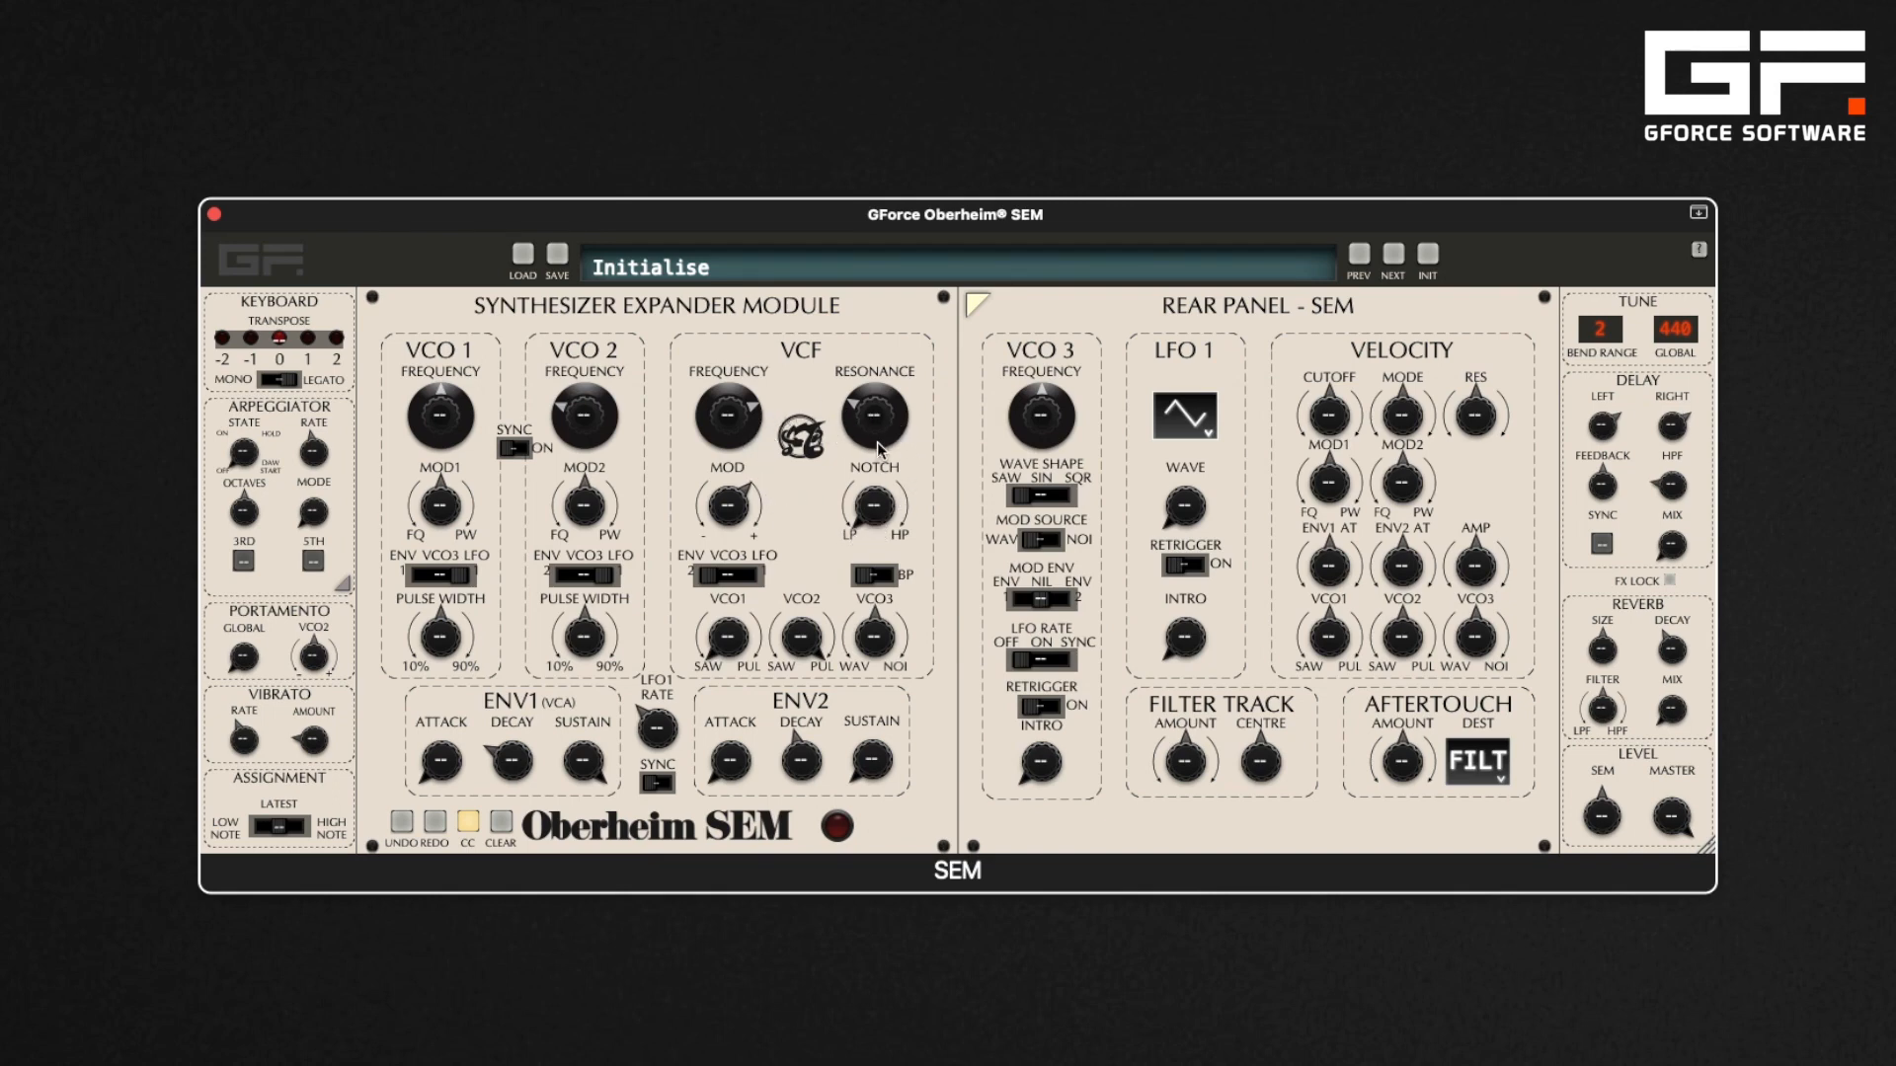
Assign MIDI CCs to the VCF frequency and resonance, then leave CC learn mode
mouse_move(743, 415)
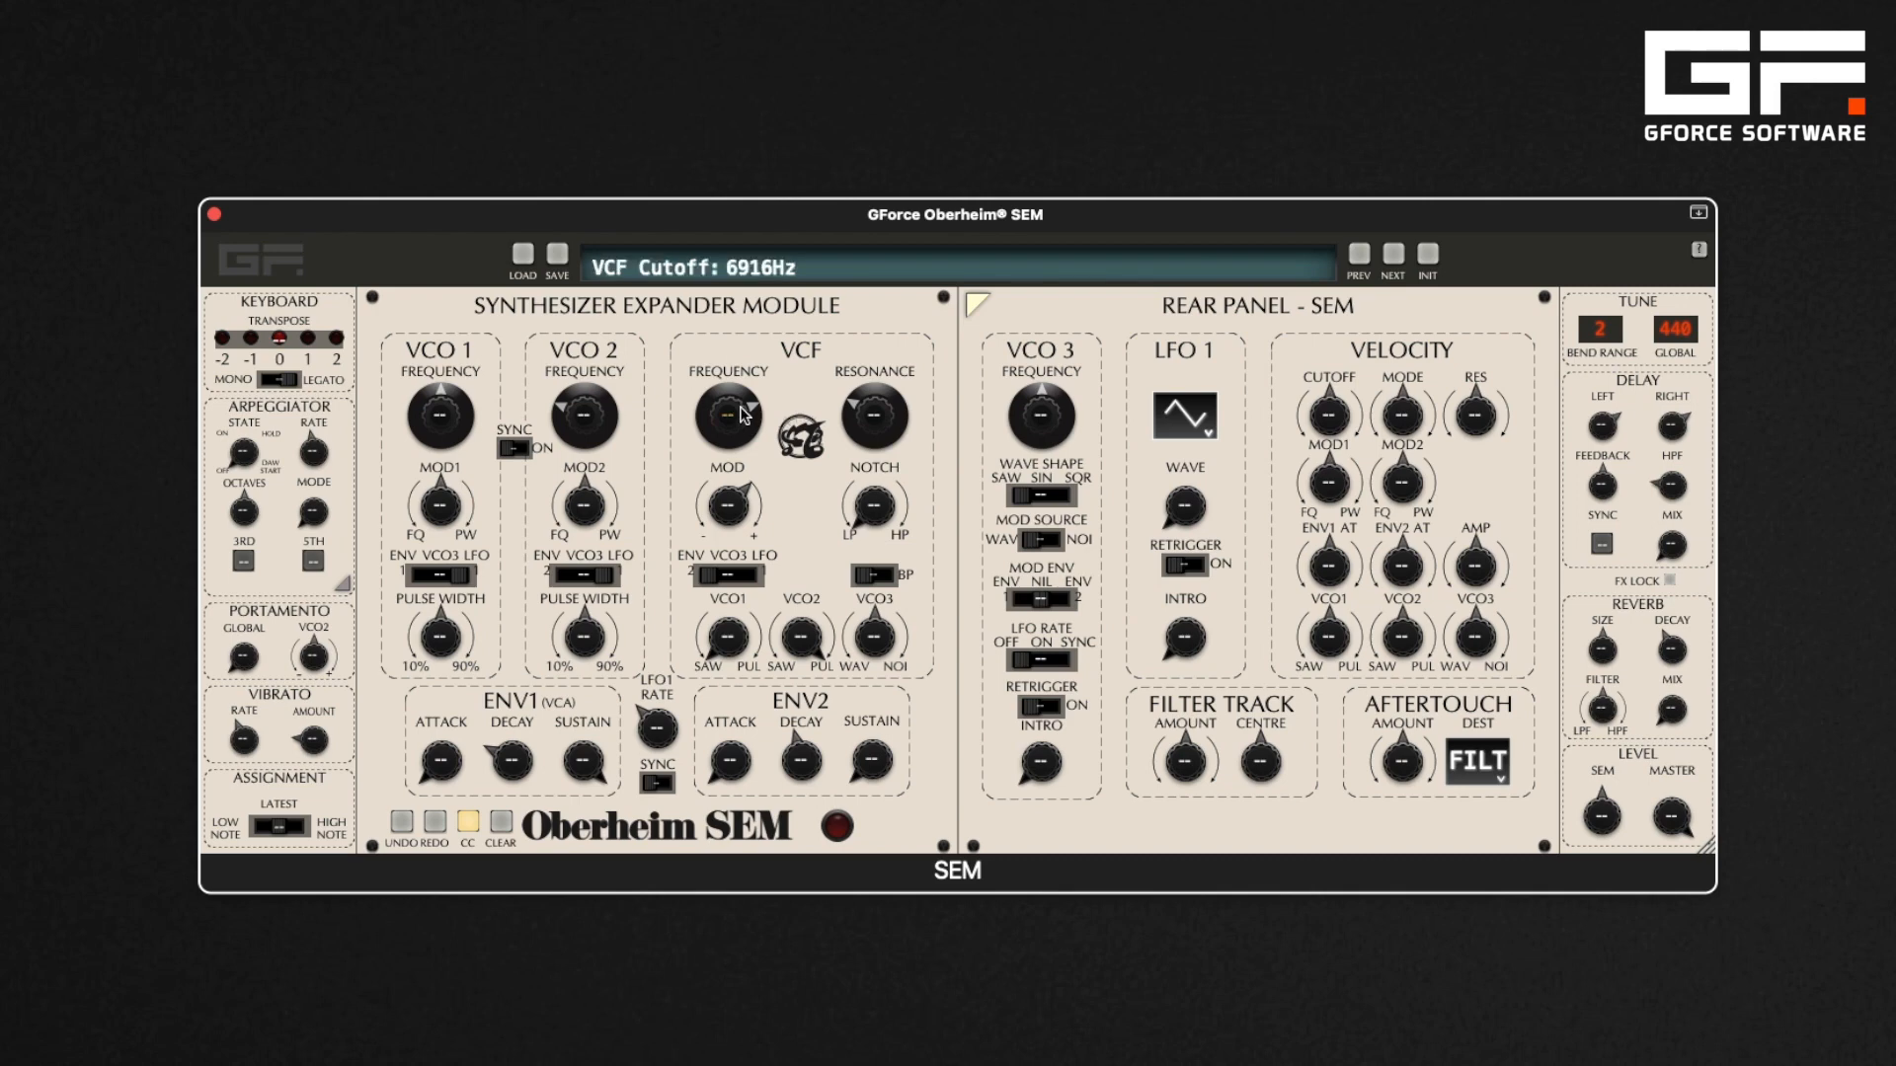
mouse_move(879, 413)
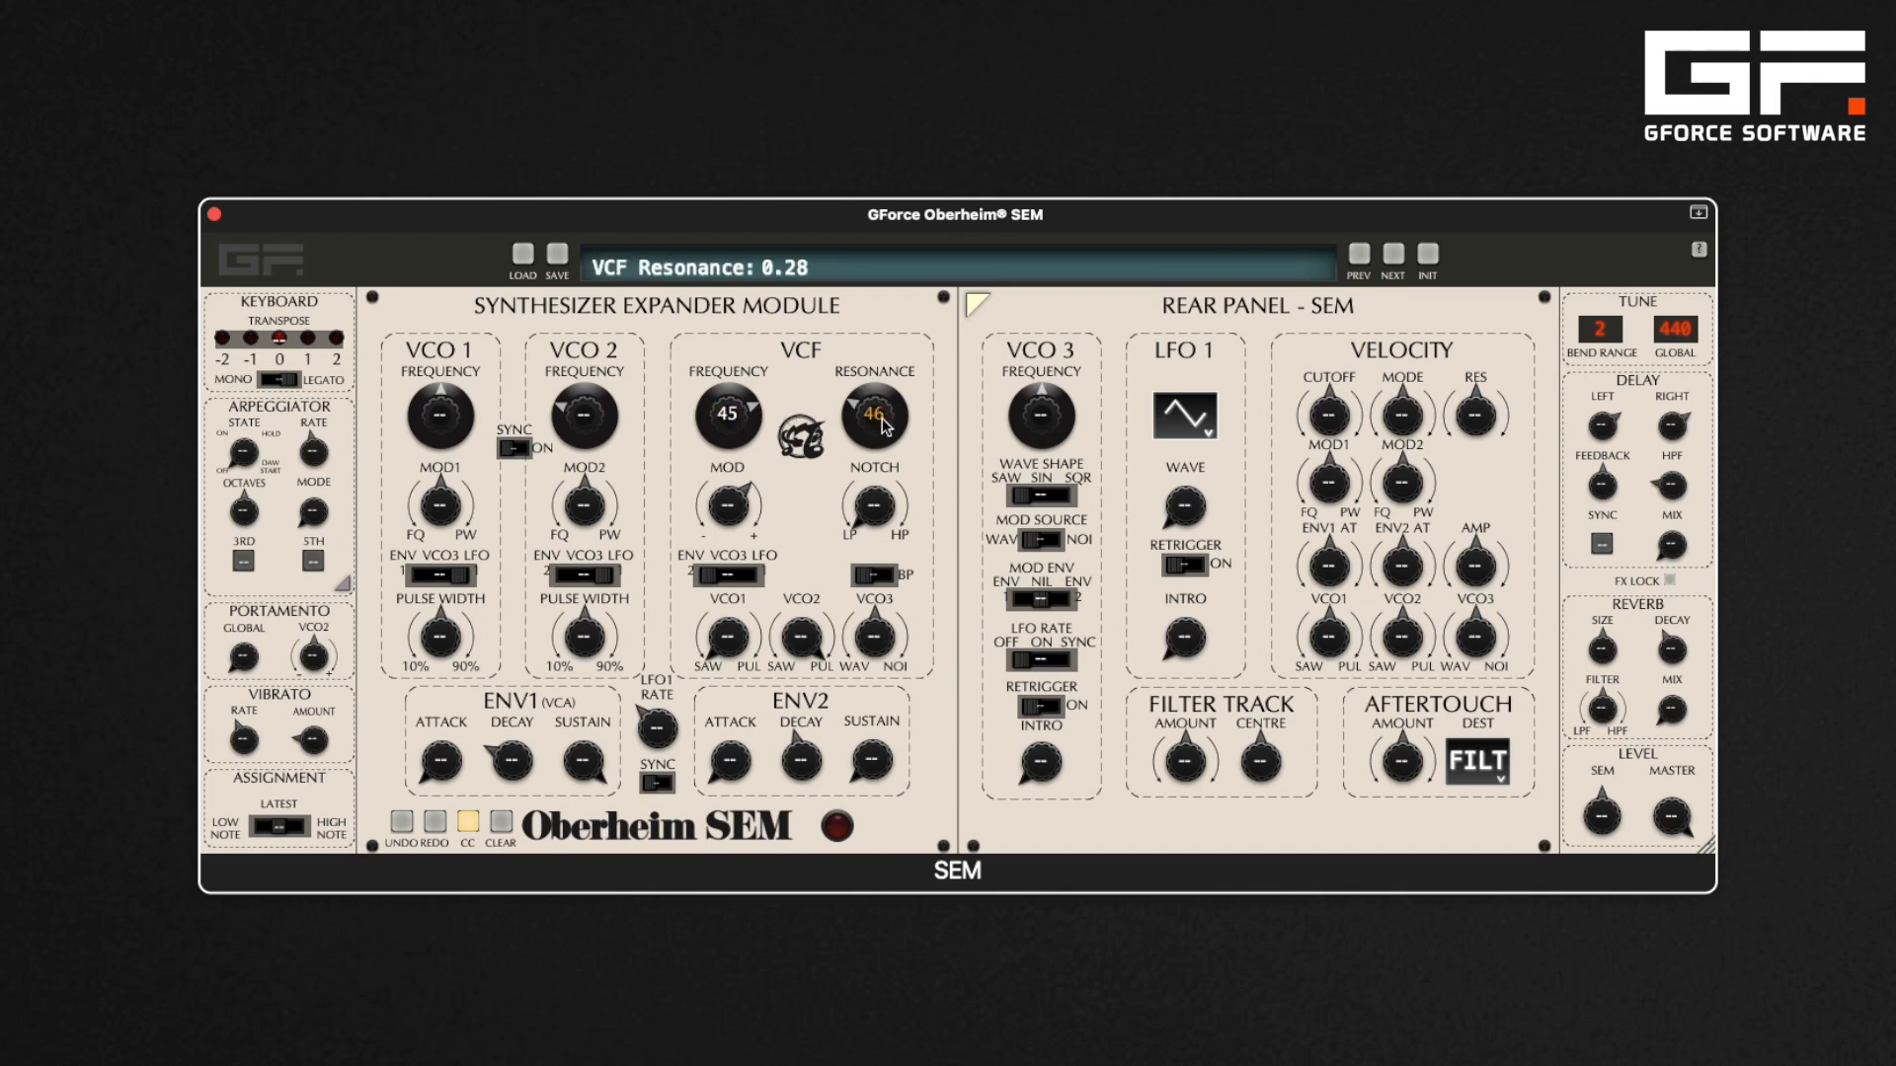
click(476, 821)
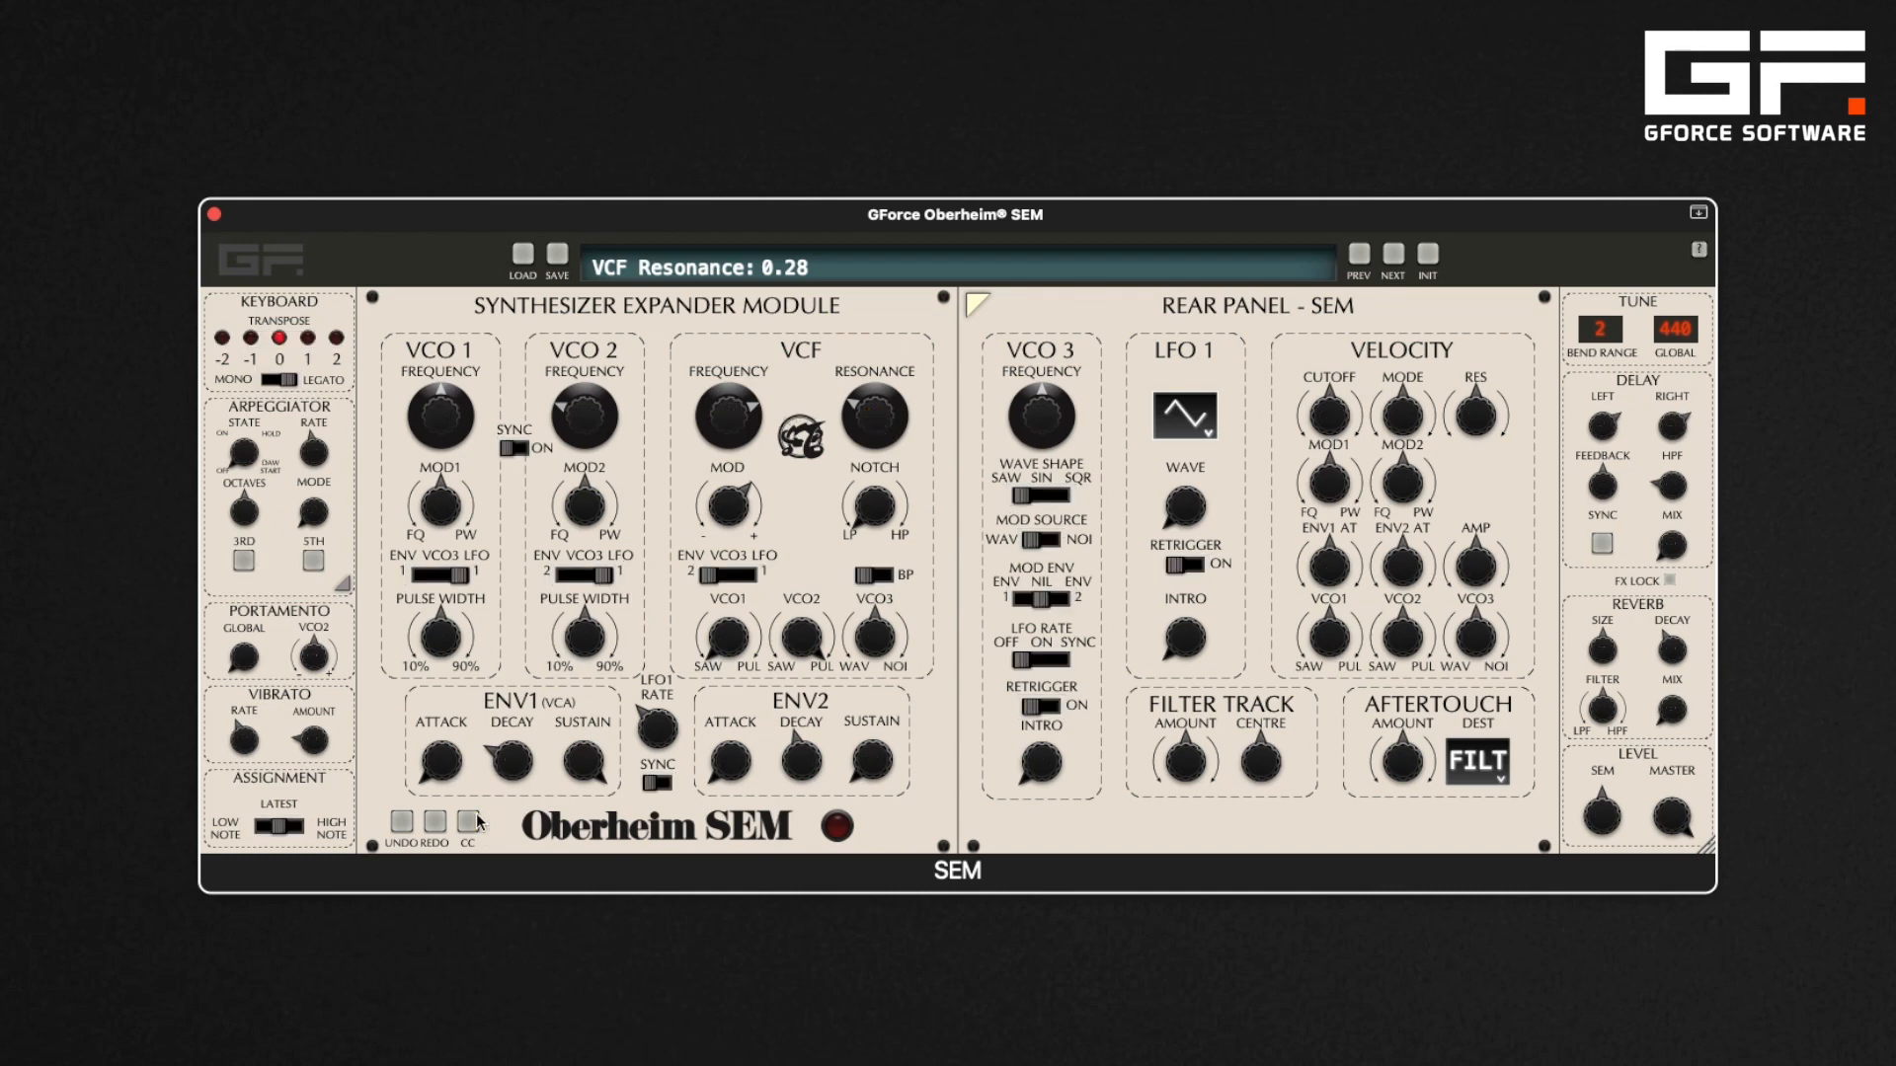